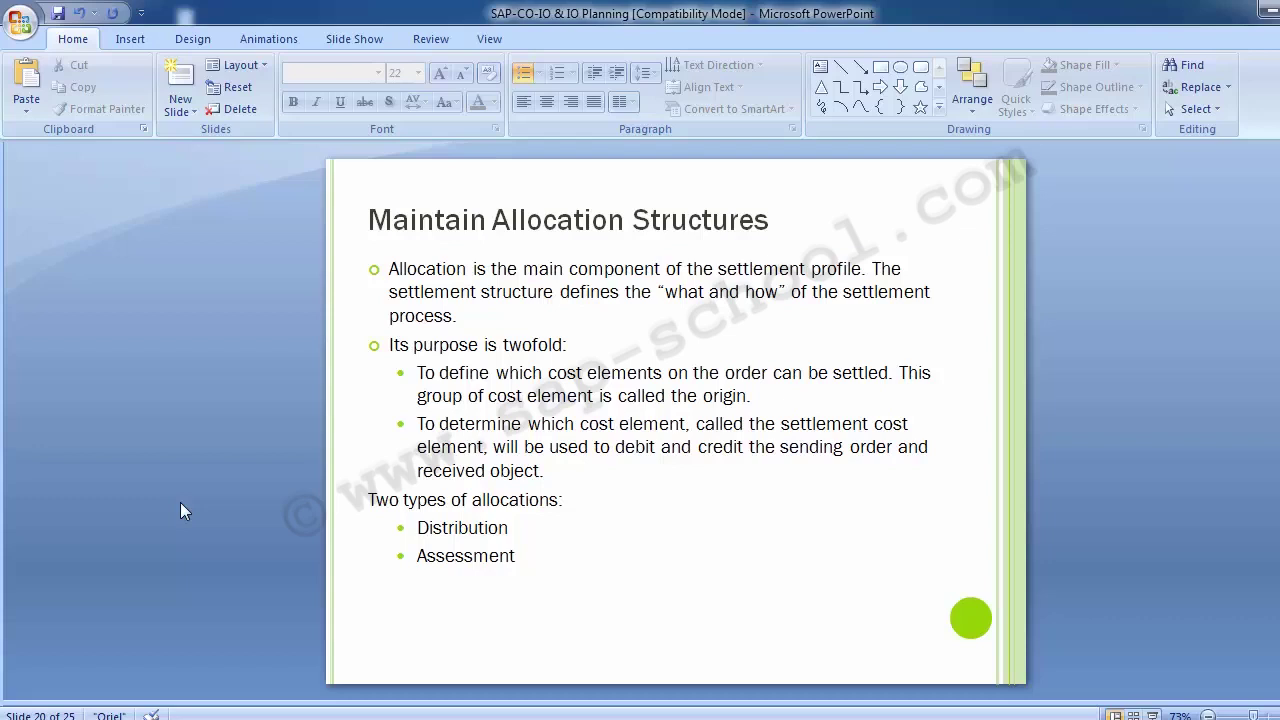
- Advance the presentation to slide 21, Maintain Allocation Structures with T-Code OKO6
key(Page_Down)
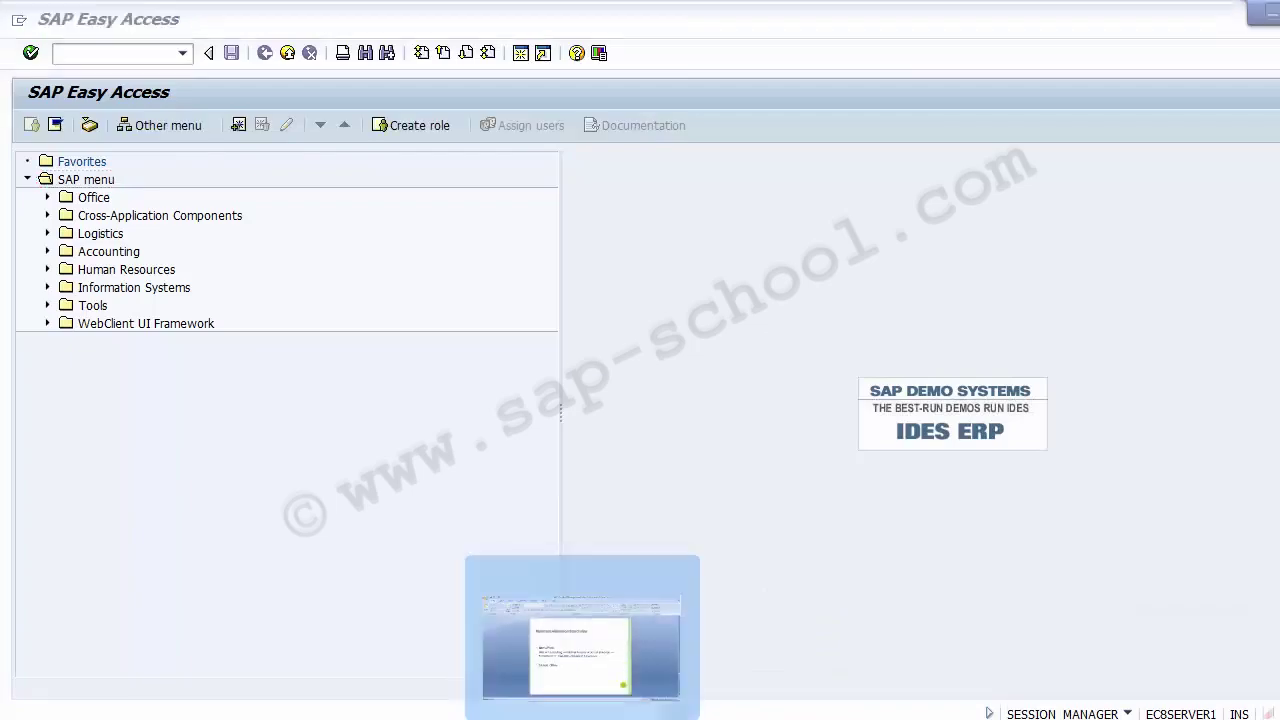
- Return to SAP and launch the SAP Reference IMG through transaction SPRO
click(515, 632)
key(alt+Tab)
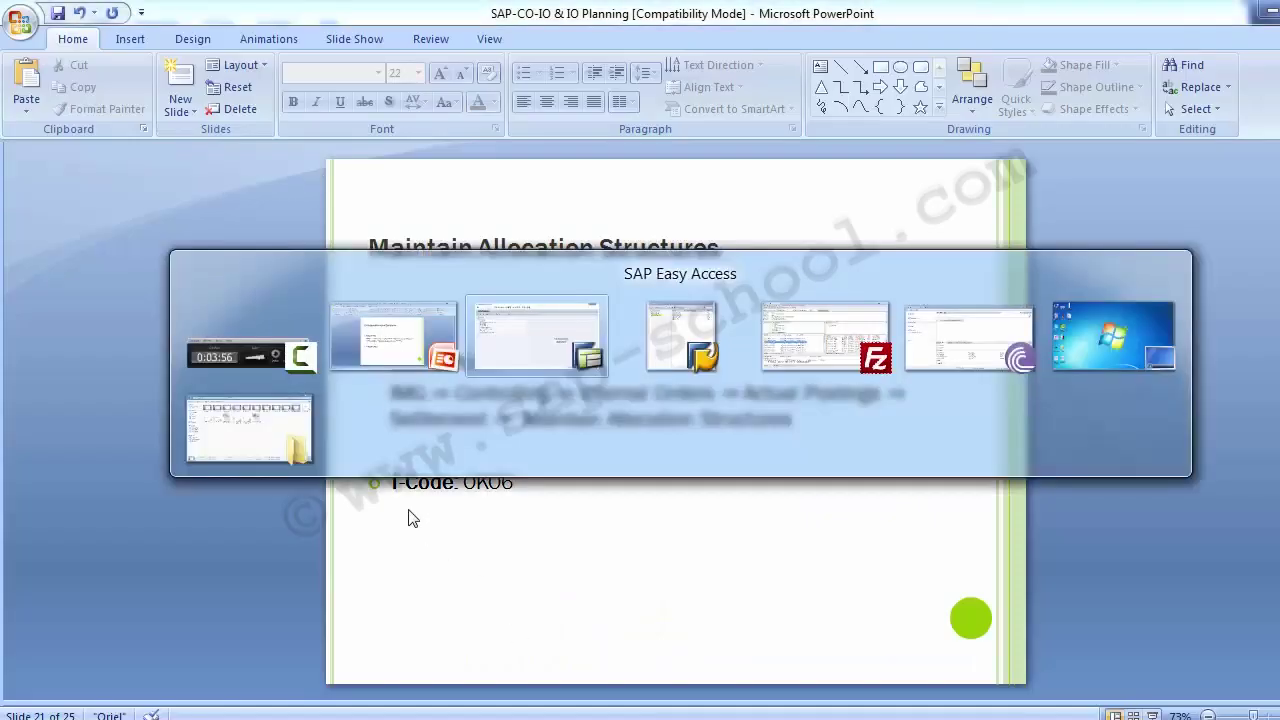
click(130, 52)
text(spro)
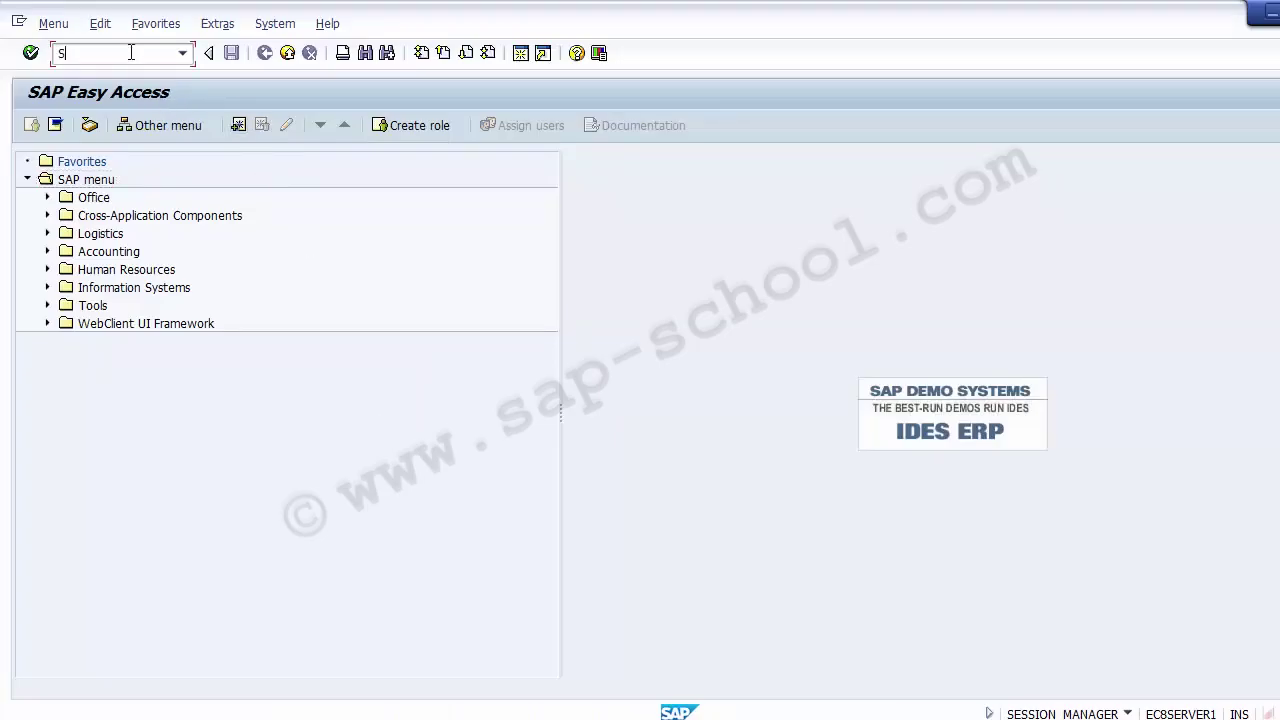
key(Return)
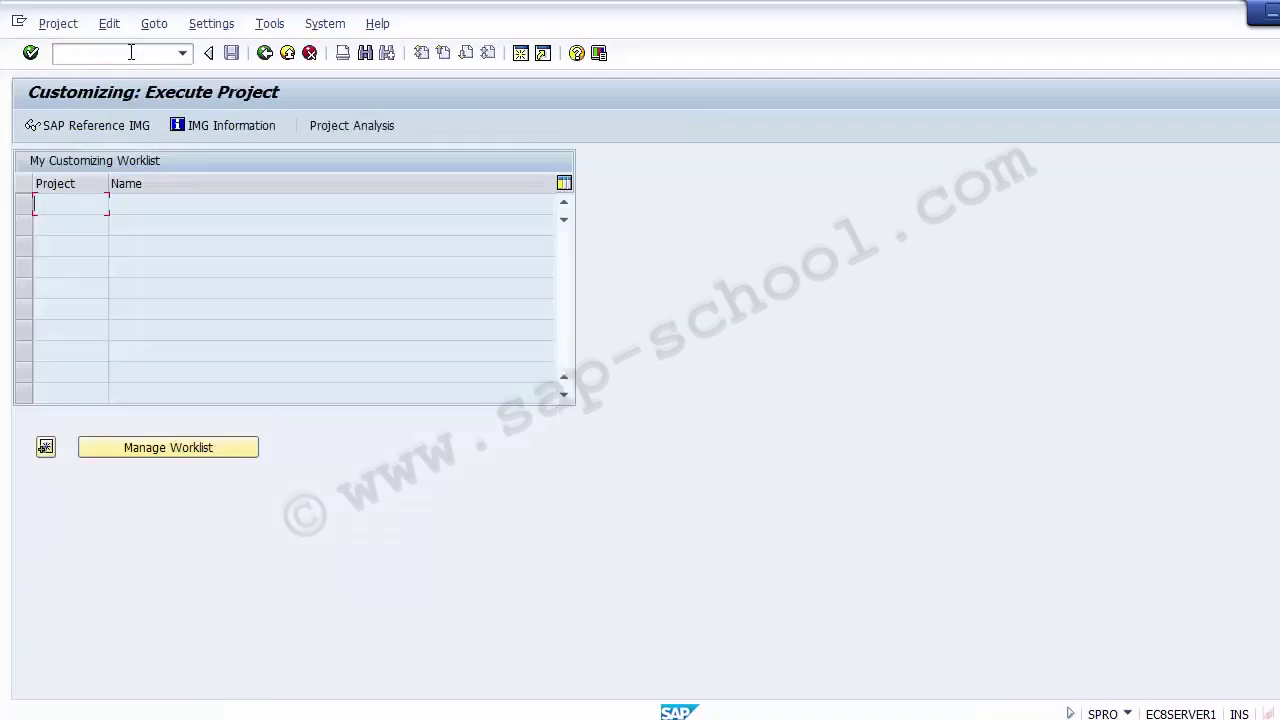
click(85, 125)
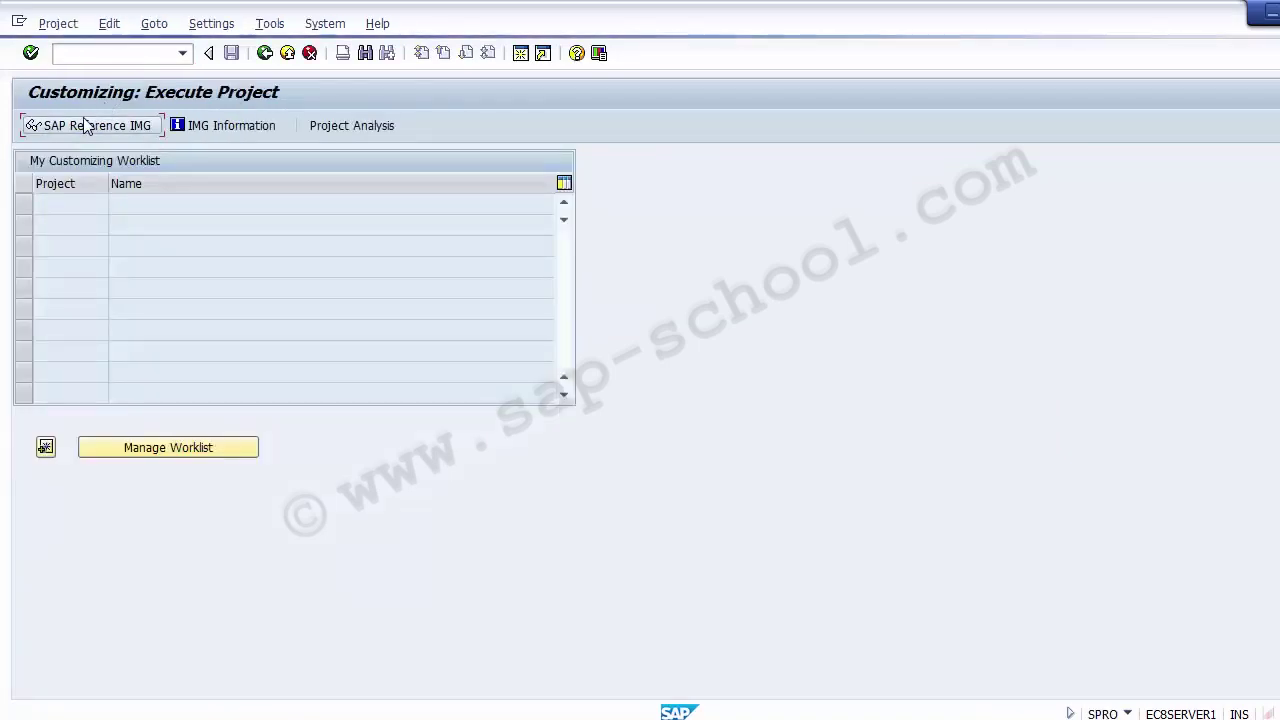
- Expand Controlling, Internal Orders and Actual Postings in the IMG tree
click(127, 403)
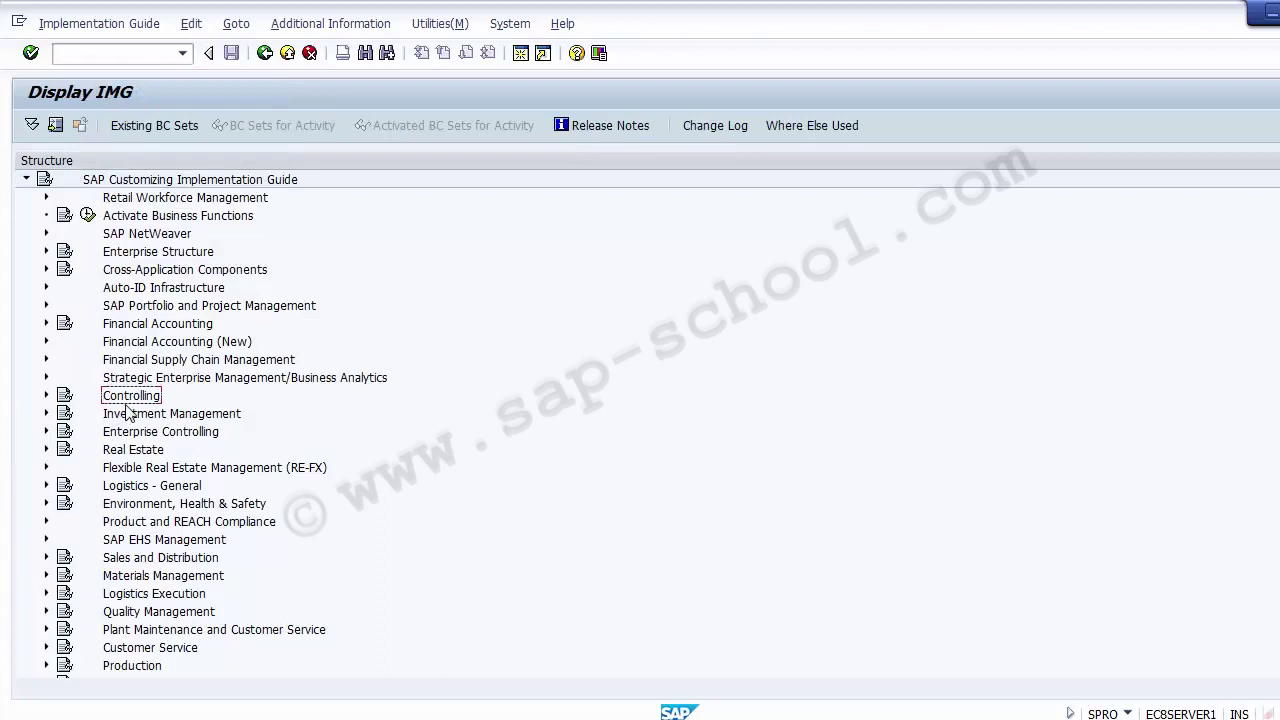
click(46, 395)
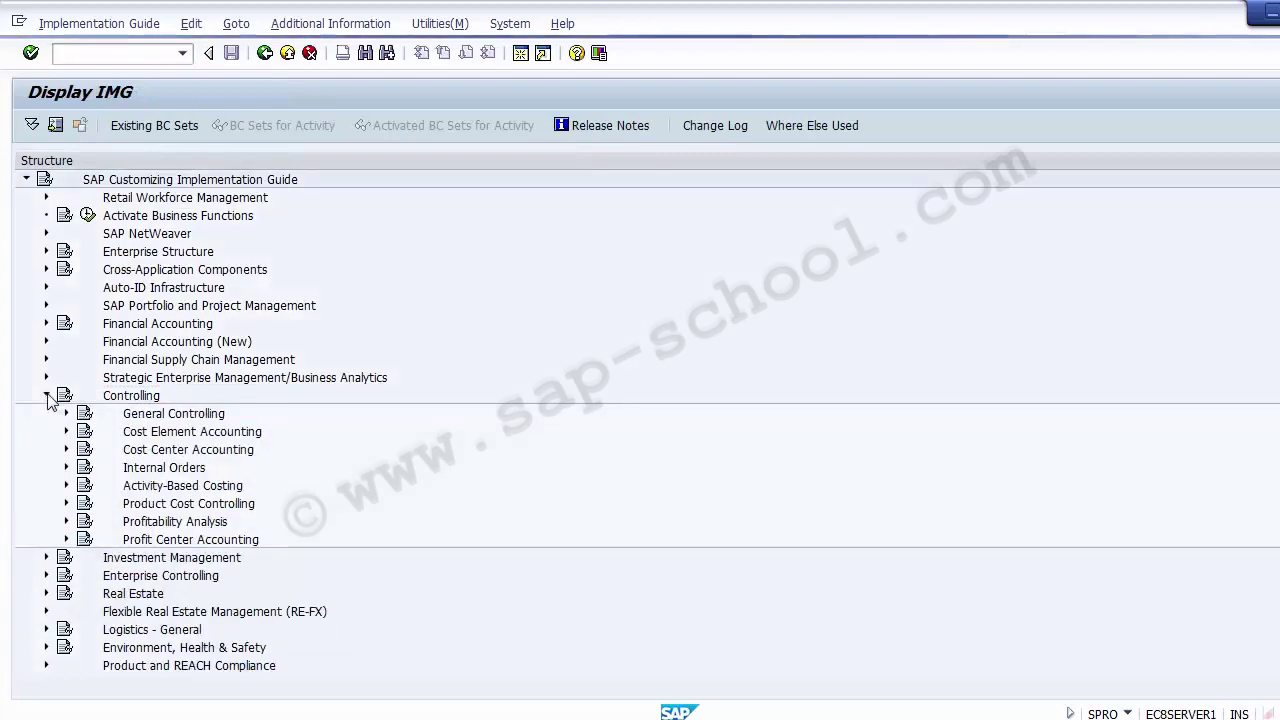
click(162, 468)
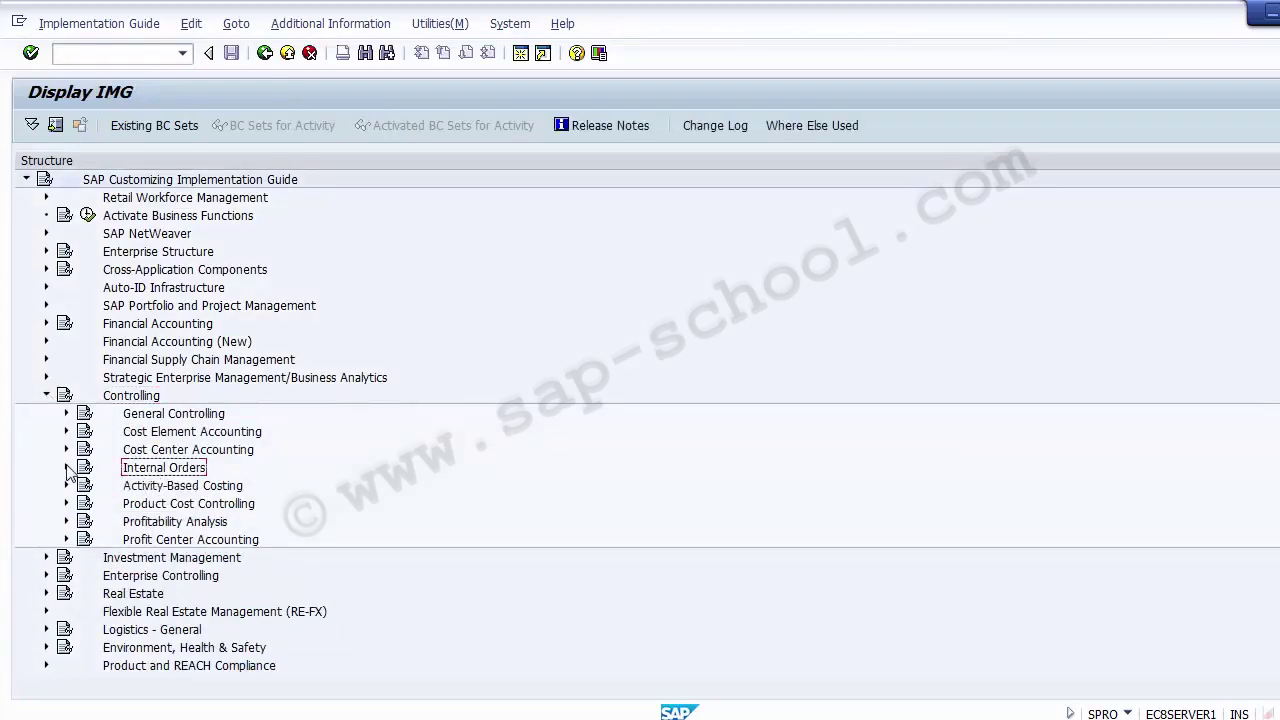
click(66, 467)
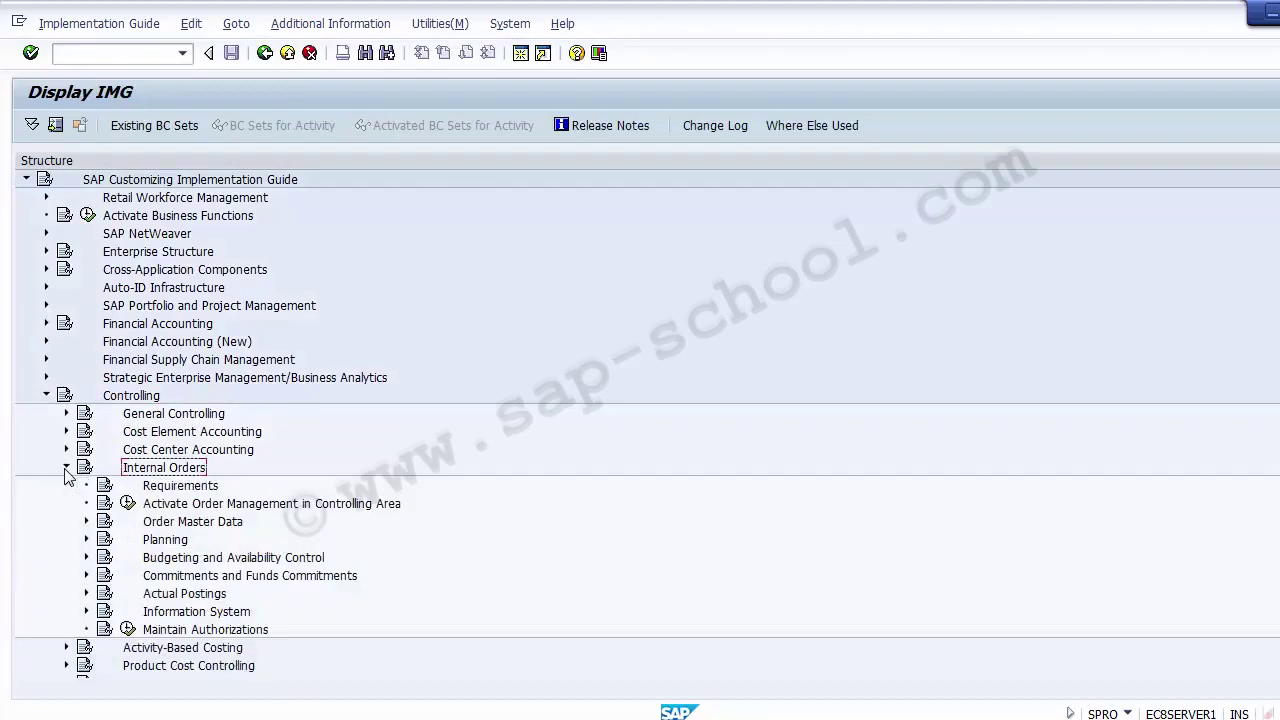
key(alt+Tab)
key(alt+Tab)
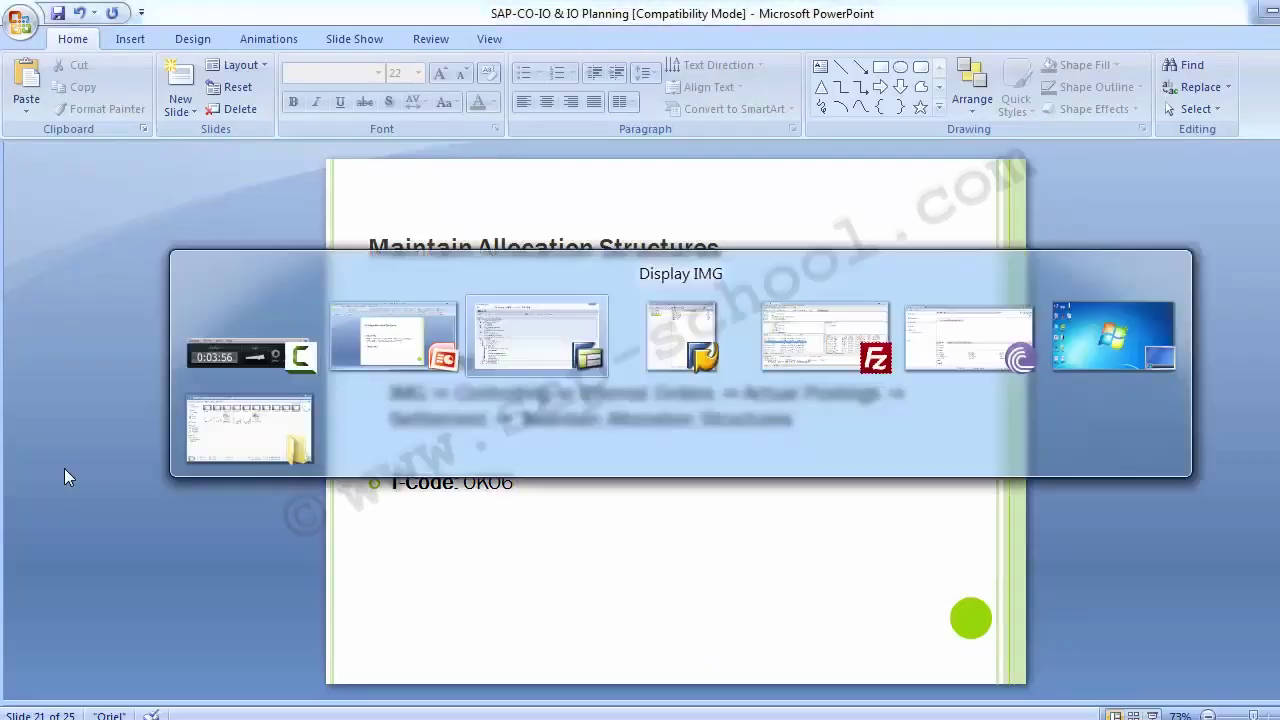
click(176, 593)
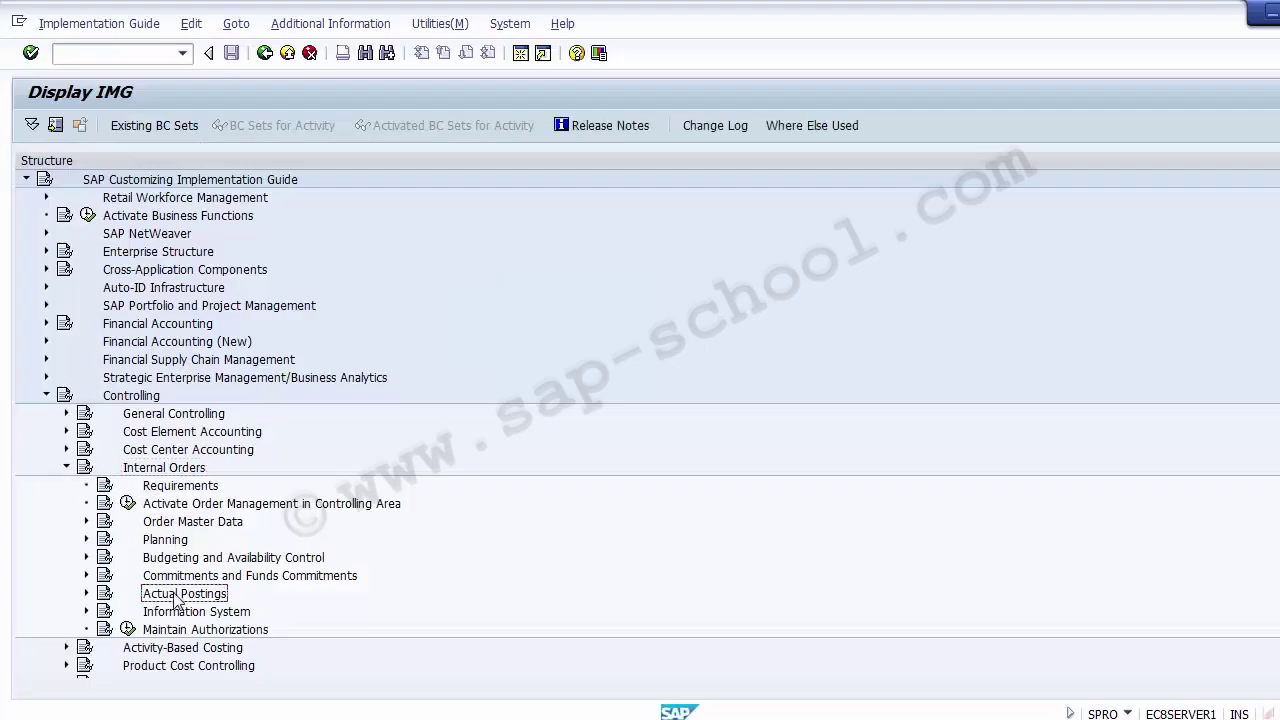
click(86, 593)
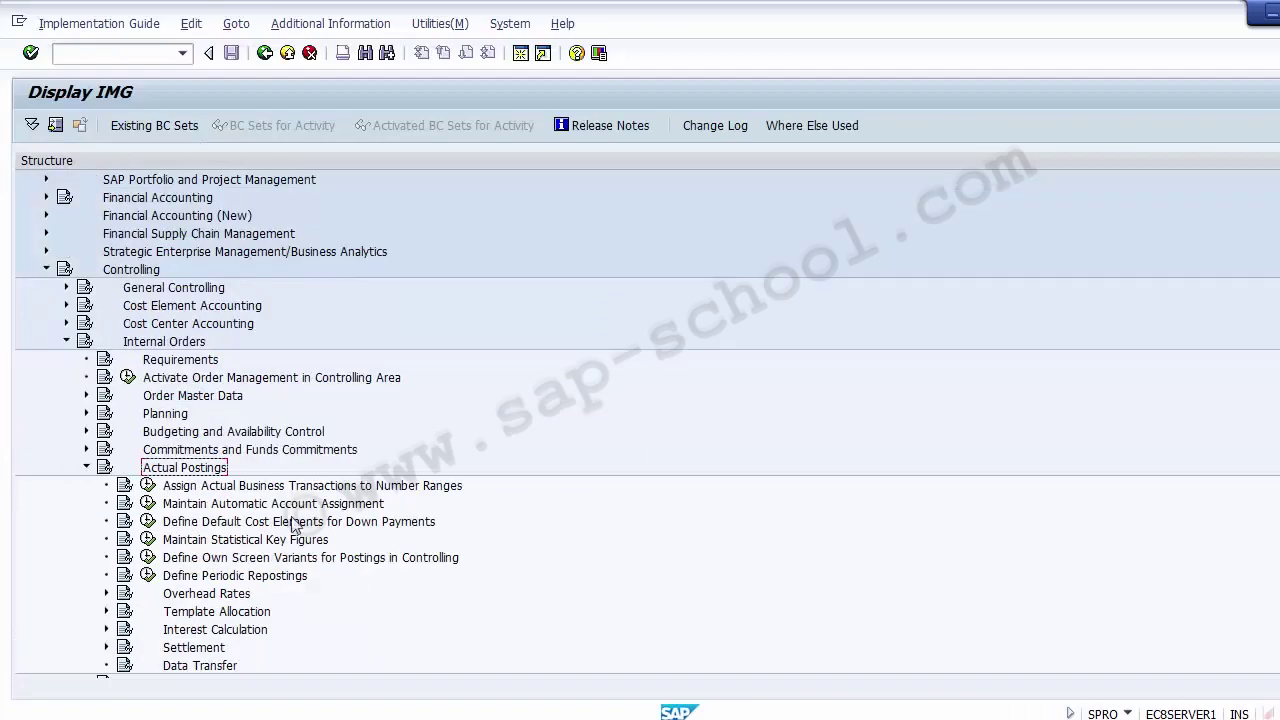
- Check the path on the slide, expand Settlement, and execute Maintain Allocation Structures
key(alt+Tab)
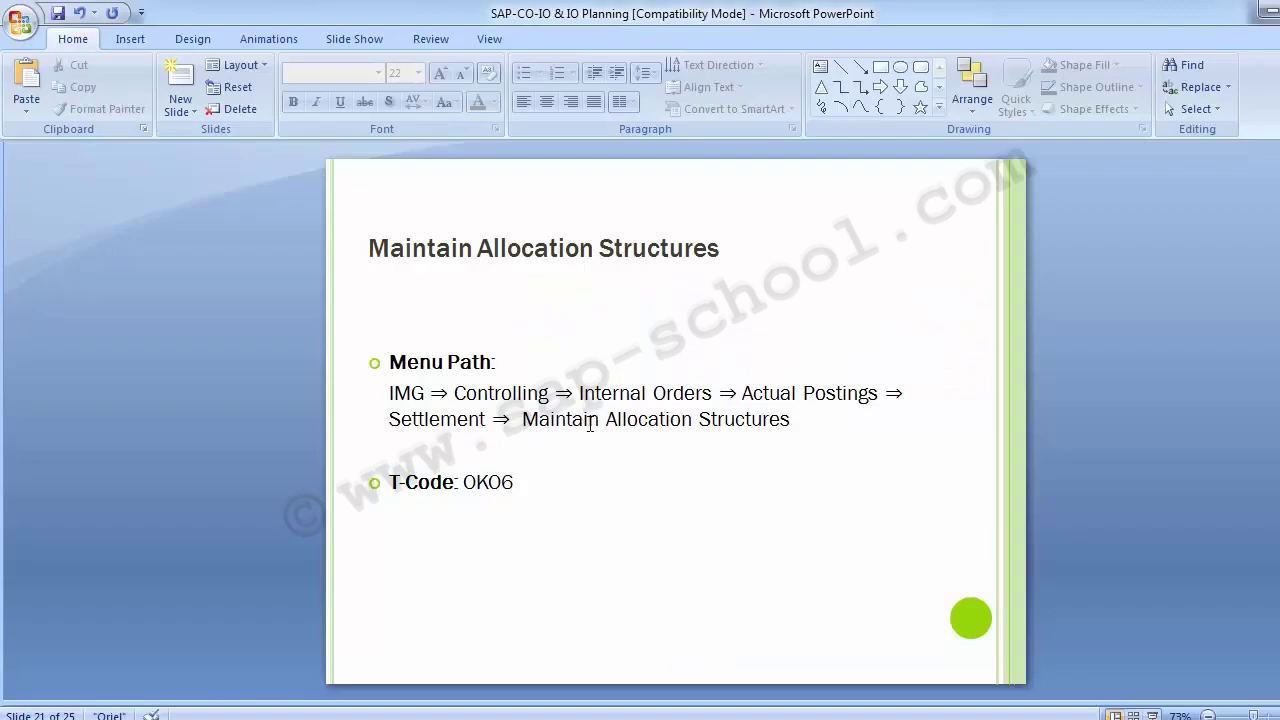
key(alt+Tab)
click(200, 648)
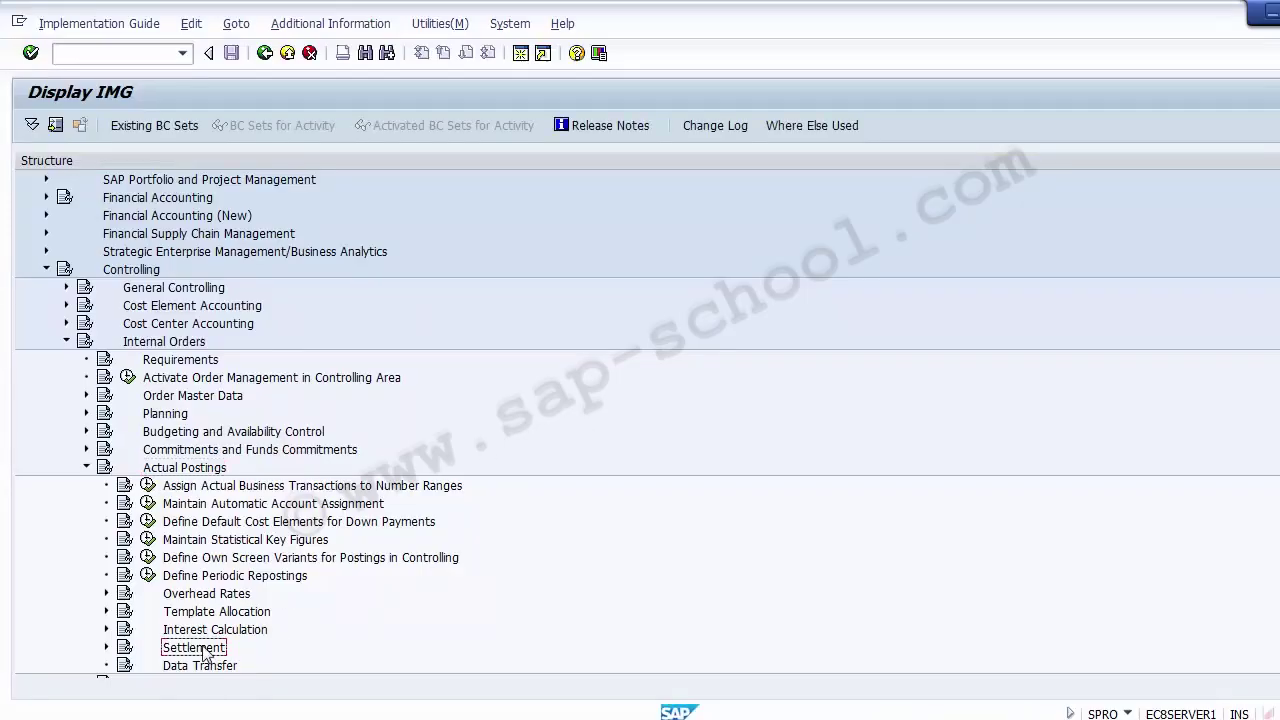
click(107, 647)
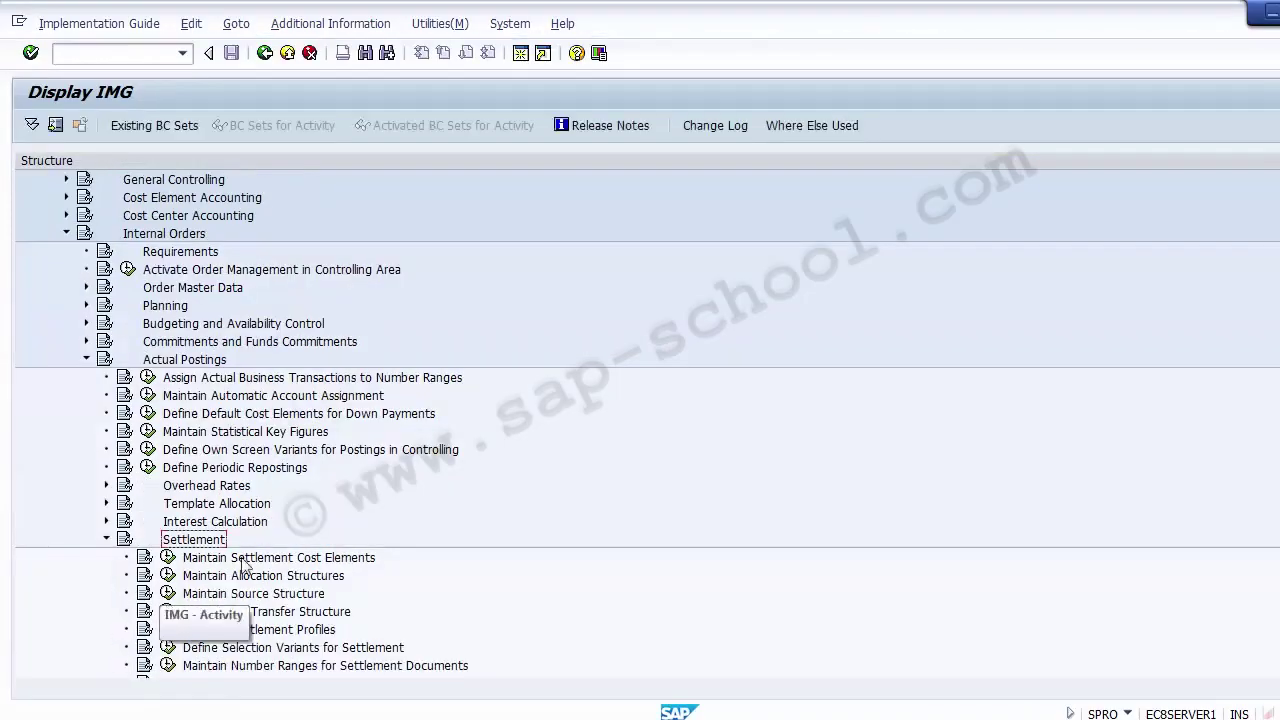
click(296, 578)
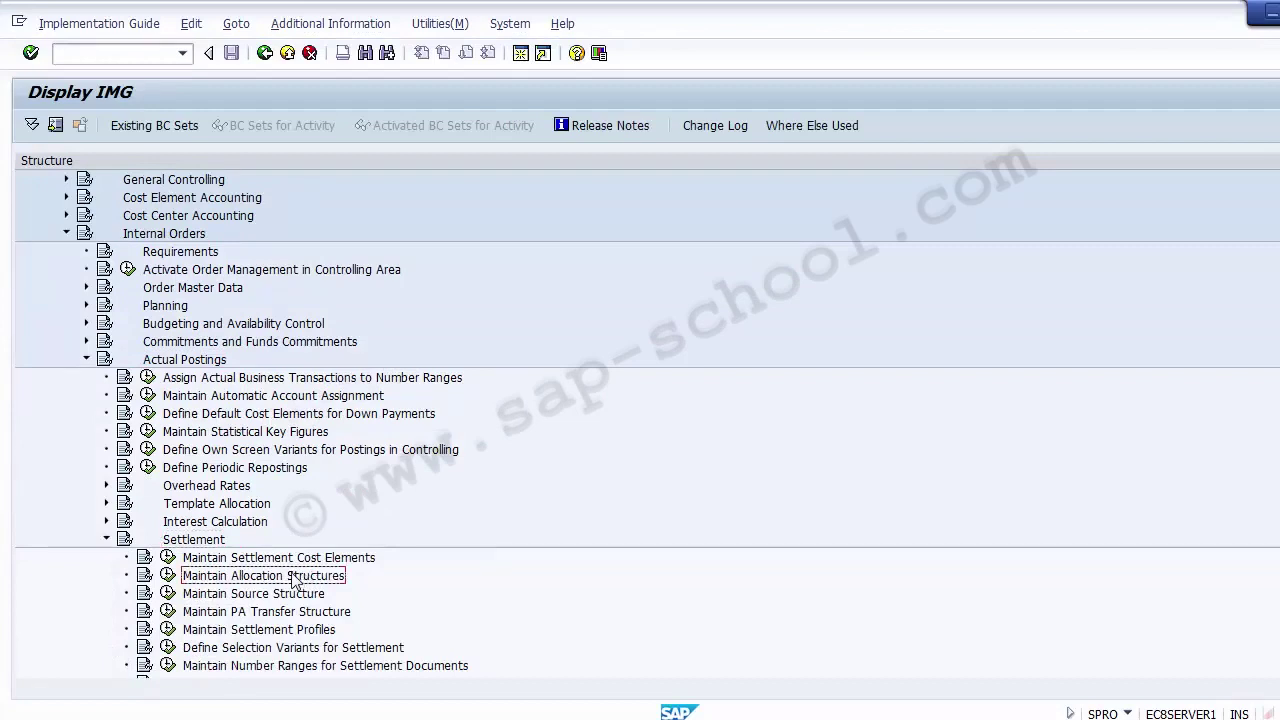
click(157, 240)
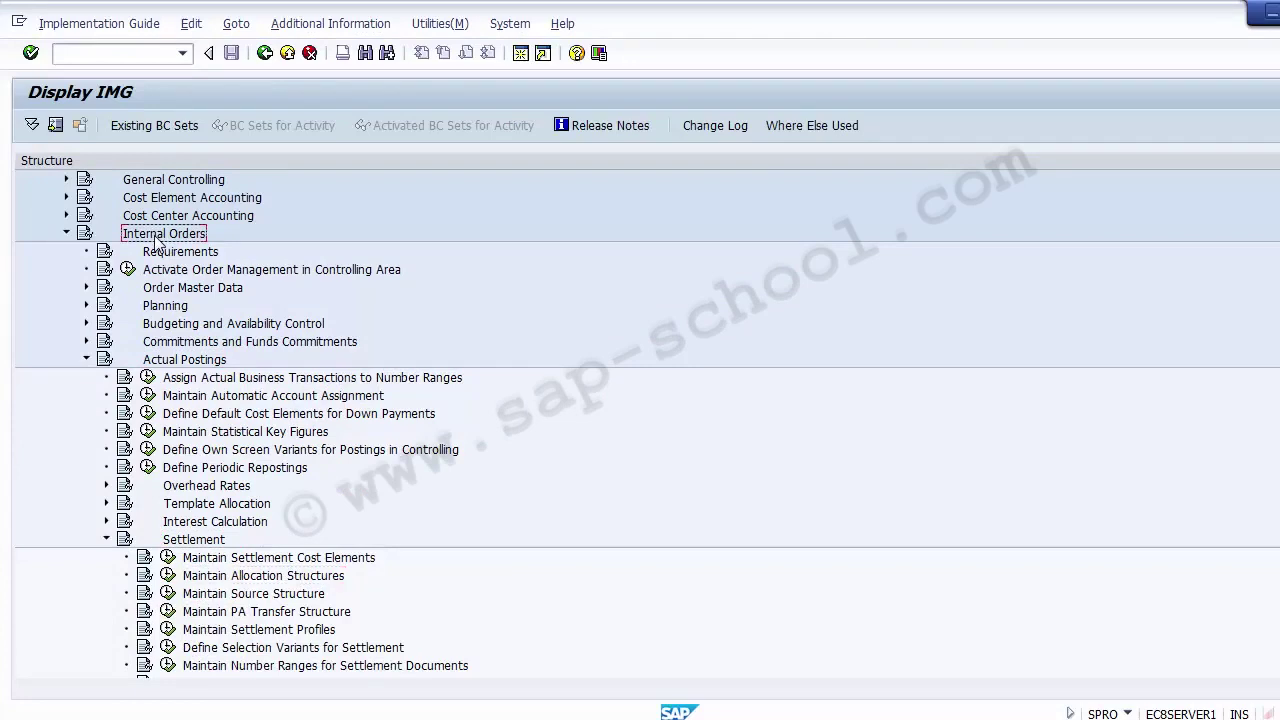
click(175, 362)
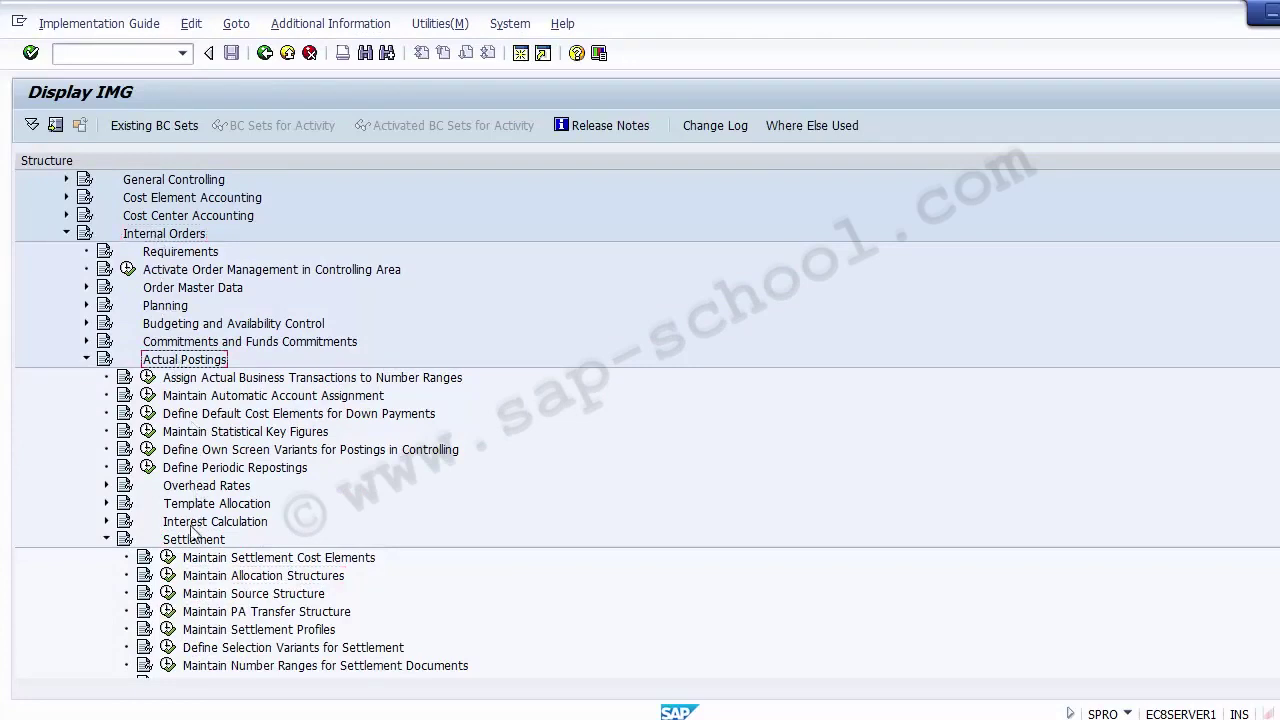
click(188, 540)
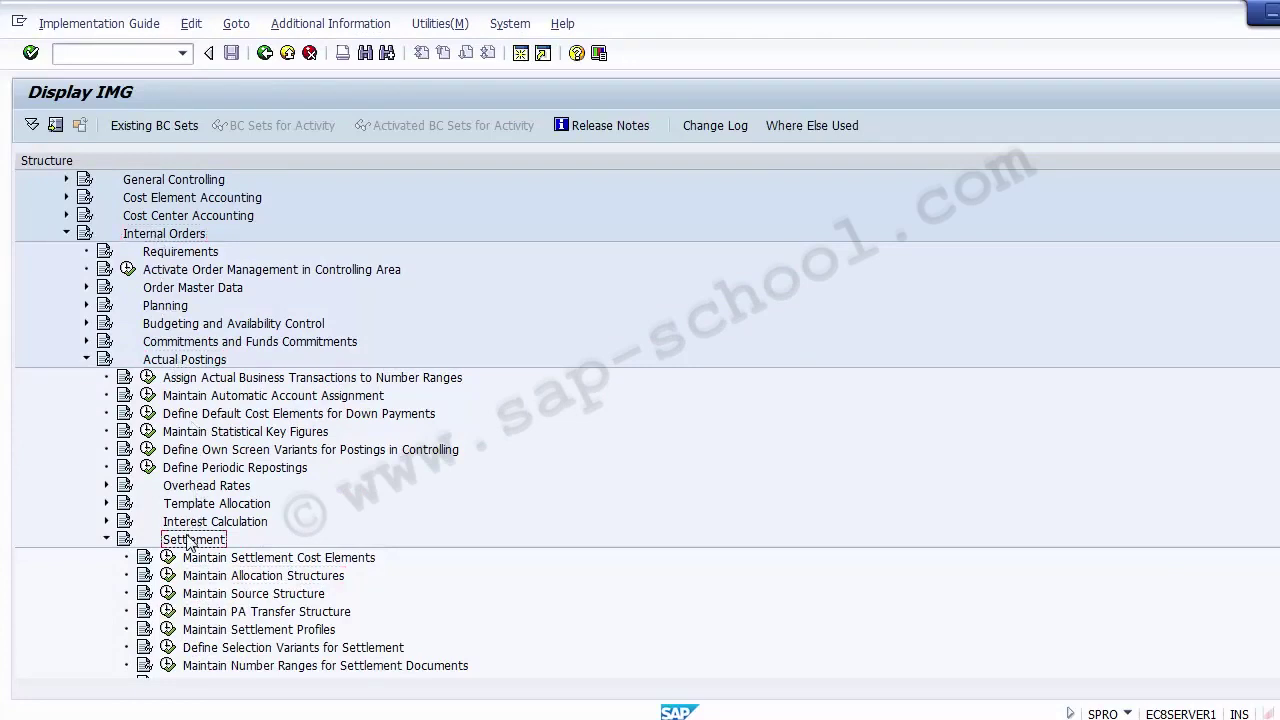
click(218, 578)
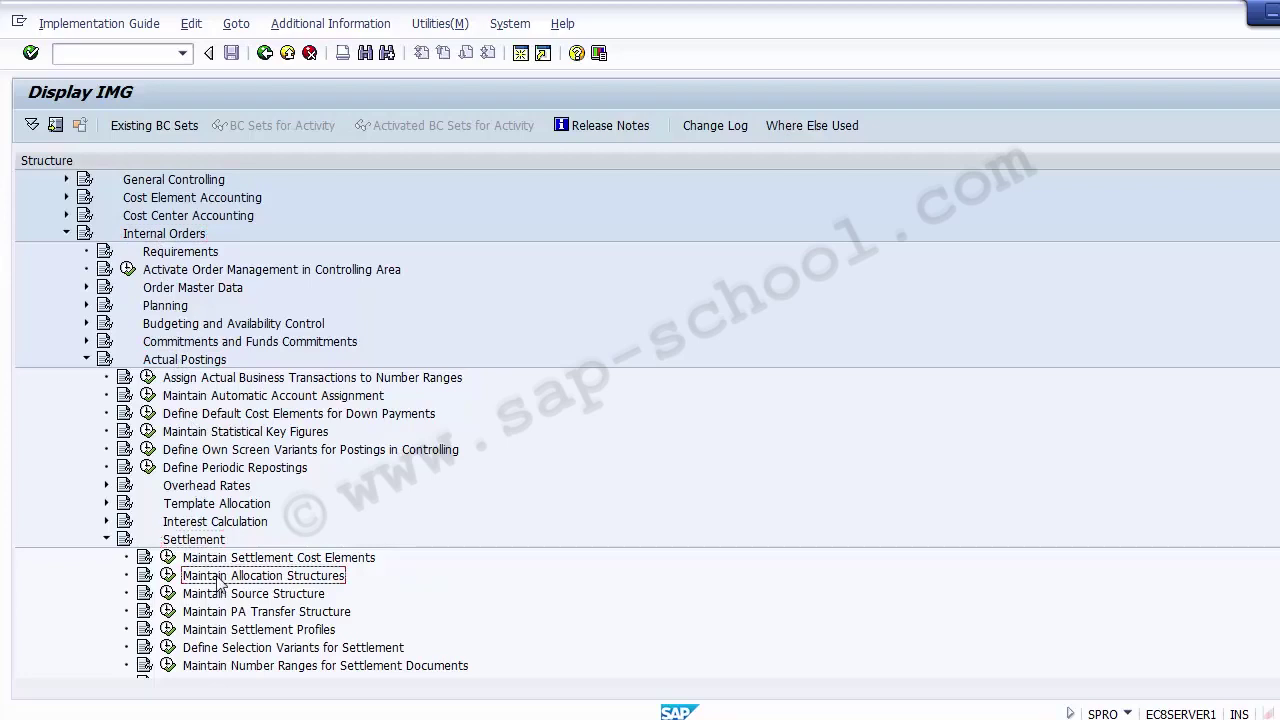
click(167, 578)
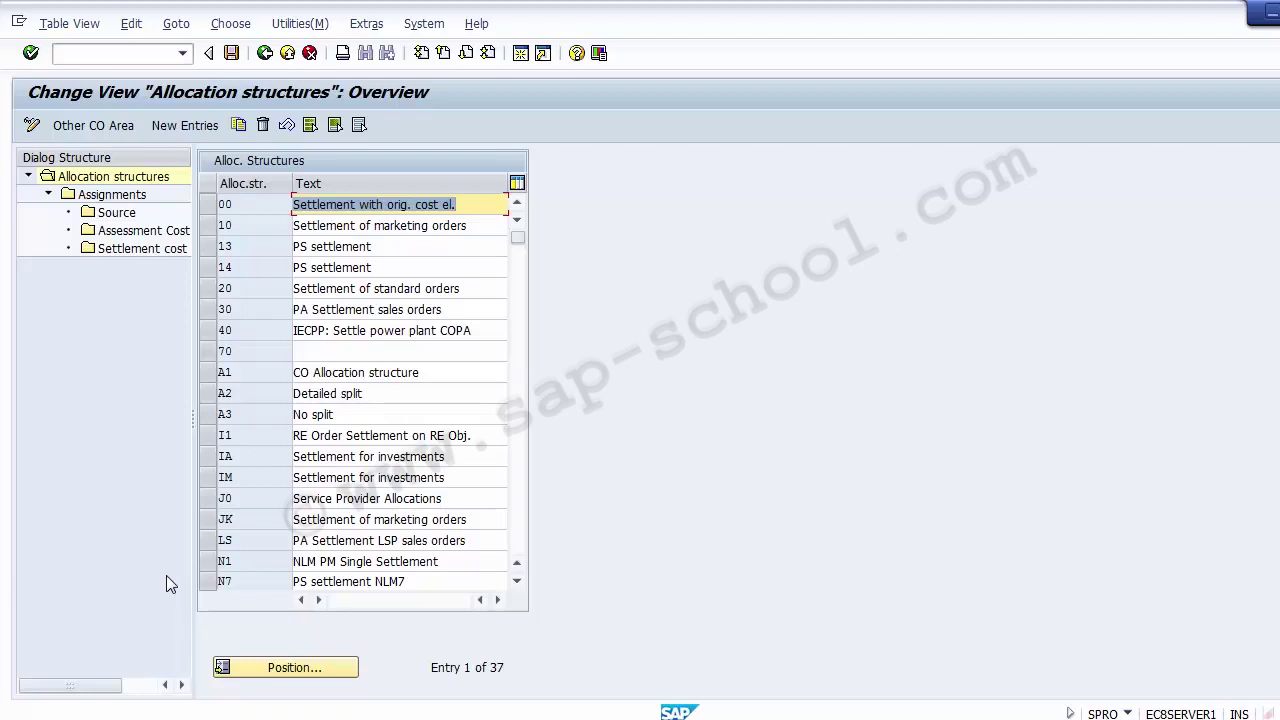
- Review the 37 existing allocation structures, then start a blank New Entries table
scroll(336, 440, down, 6)
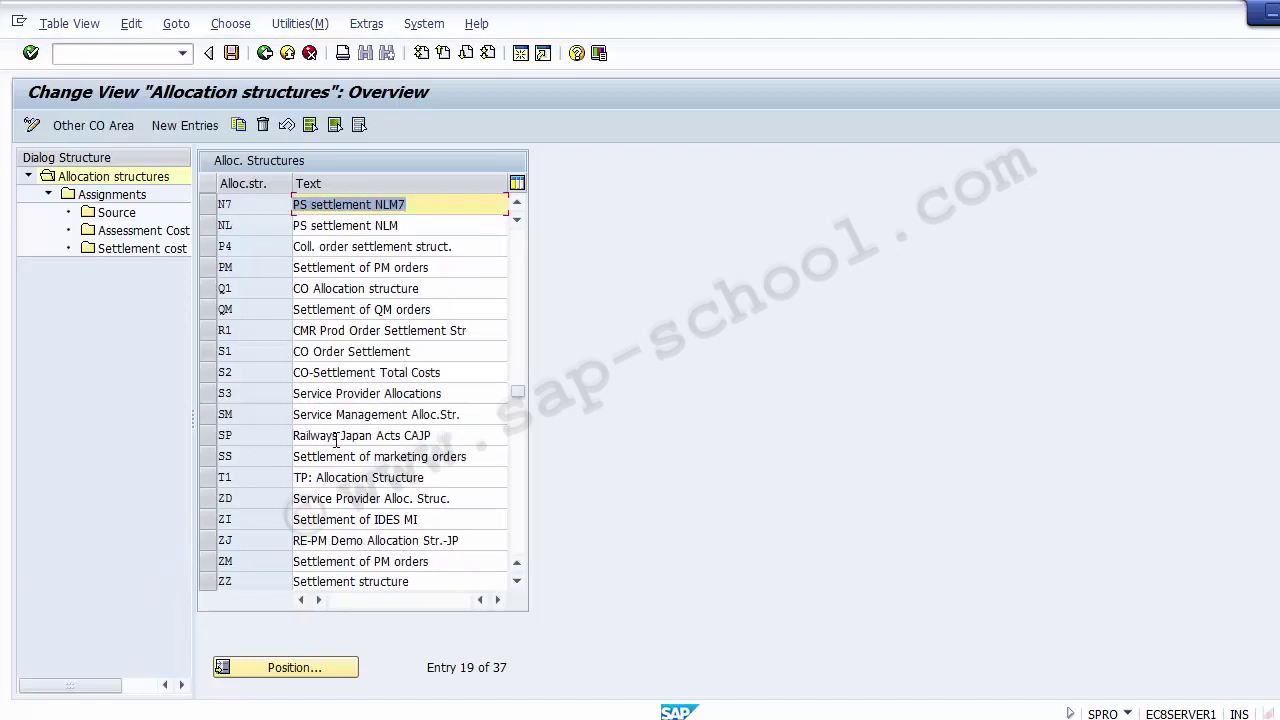
scroll(336, 440, down, 6)
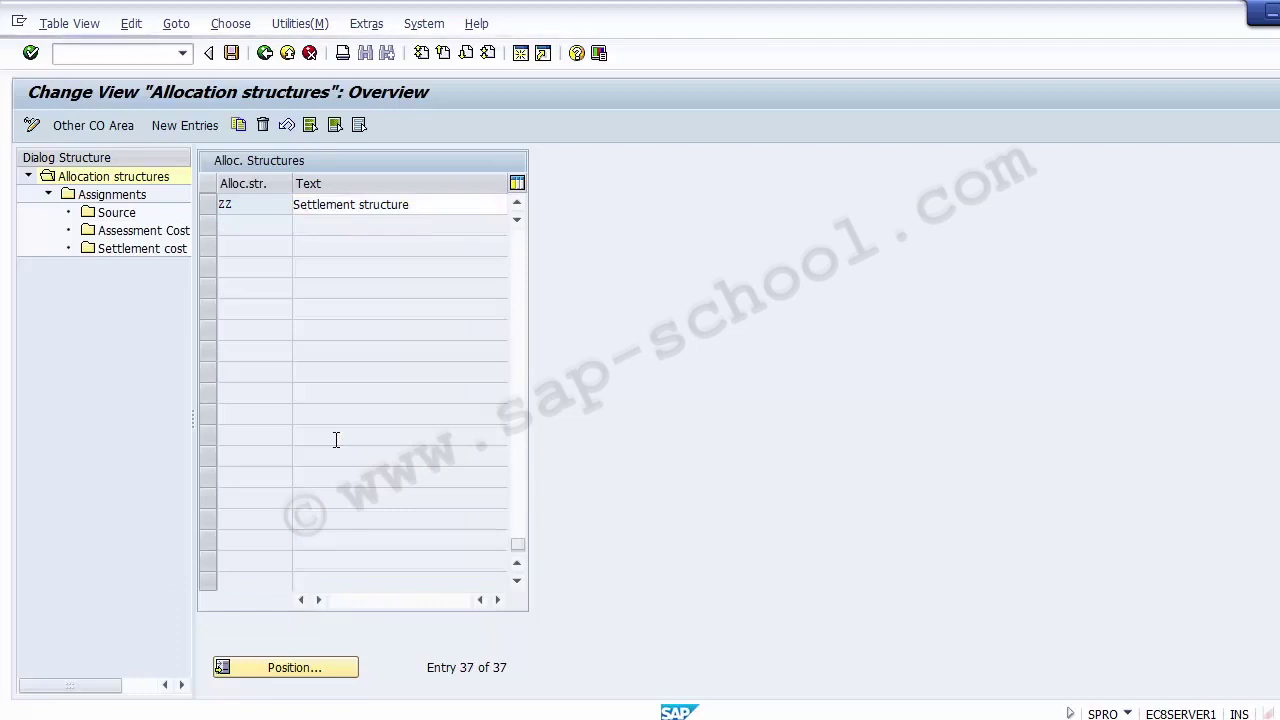
scroll(336, 440, up, 6)
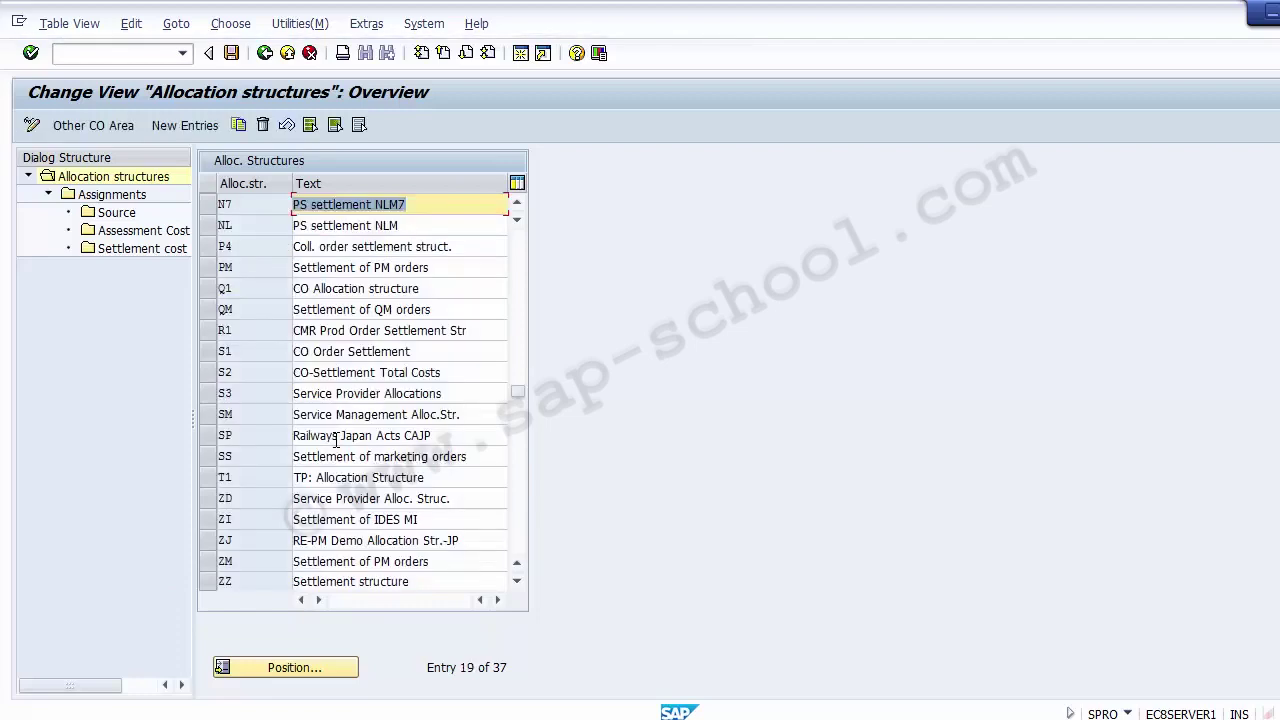
click(172, 130)
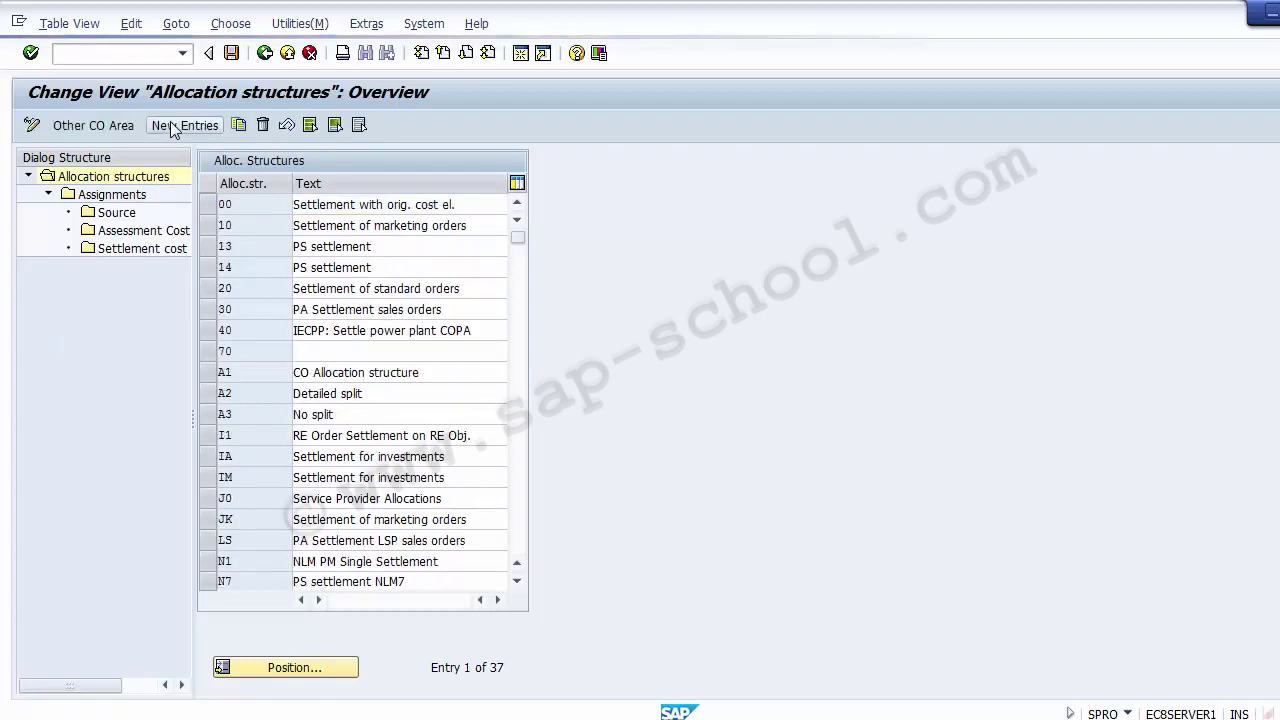
click(172, 128)
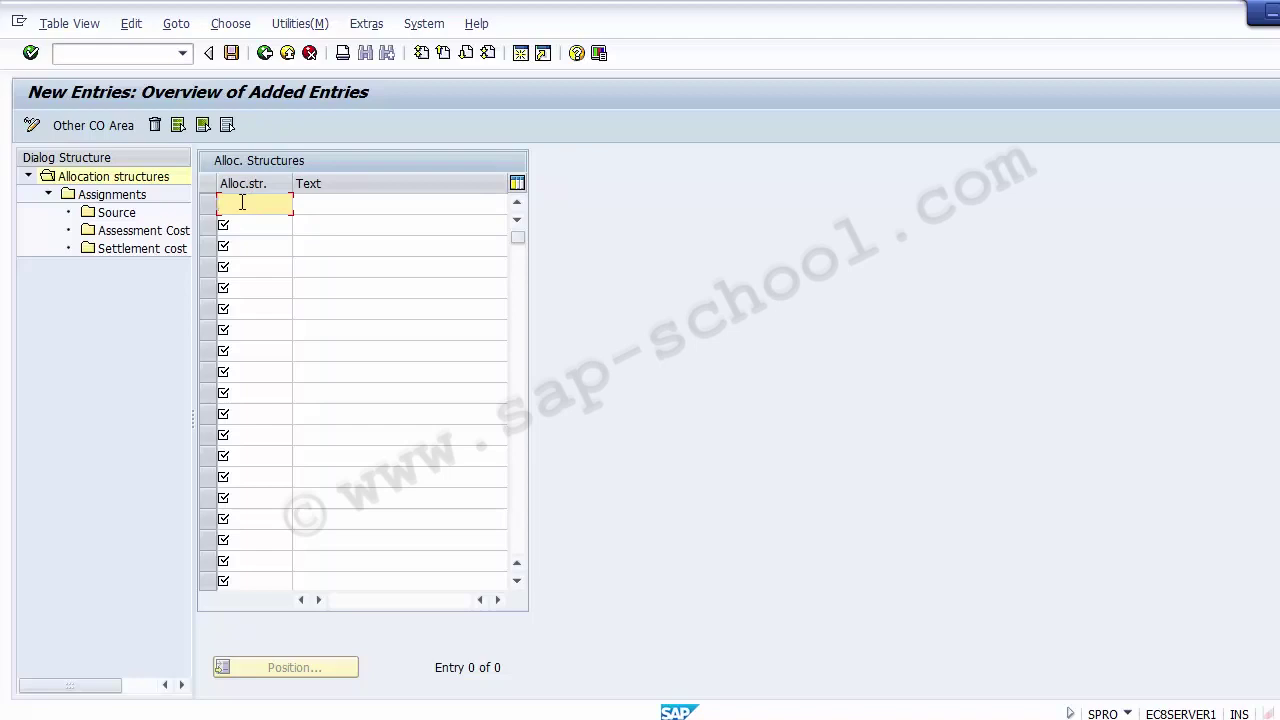
- Enter allocation structure ZA with text '1200 Settlement Structure' and save it
text(ZA)
click(315, 202)
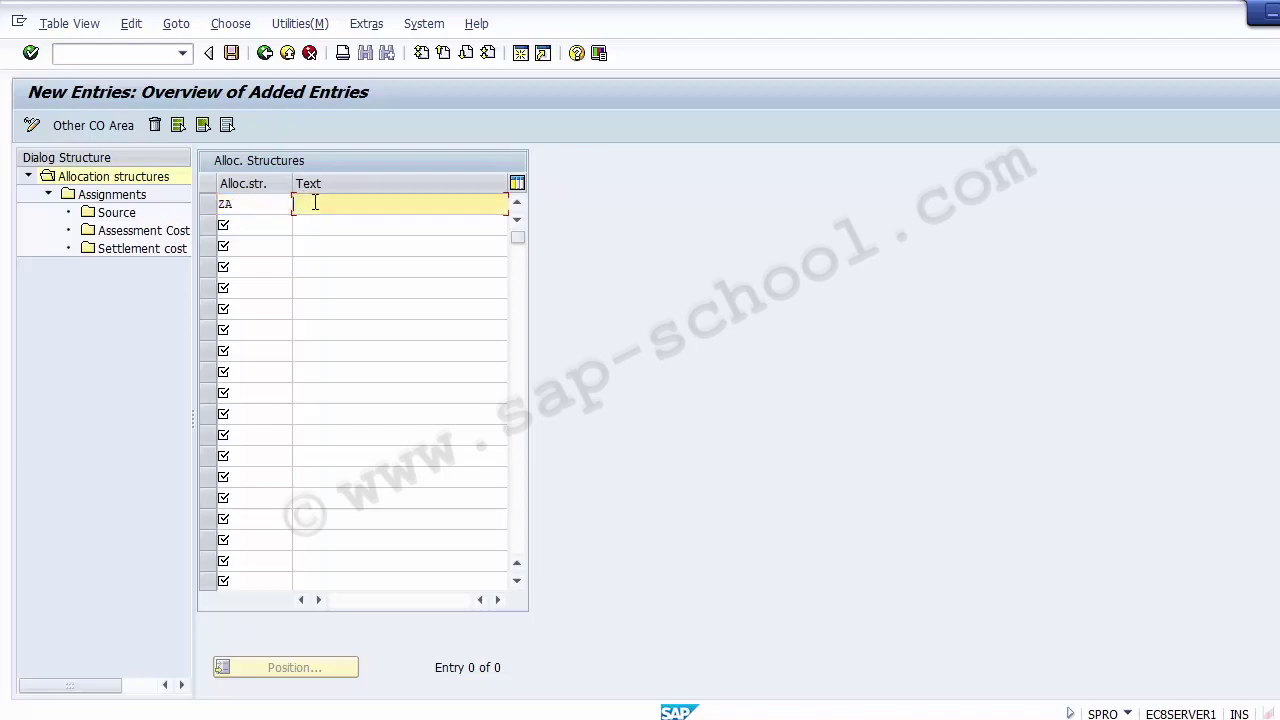
text(1200 Settlement Struc)
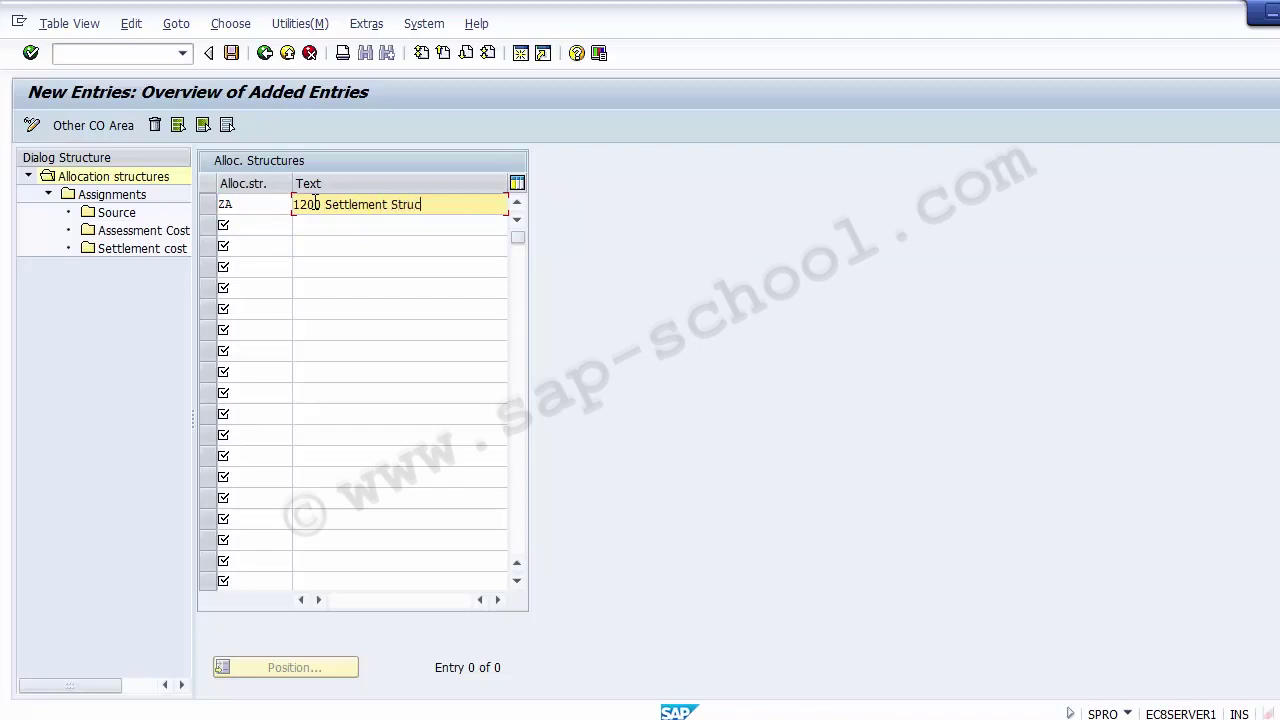
text(ture)
click(231, 55)
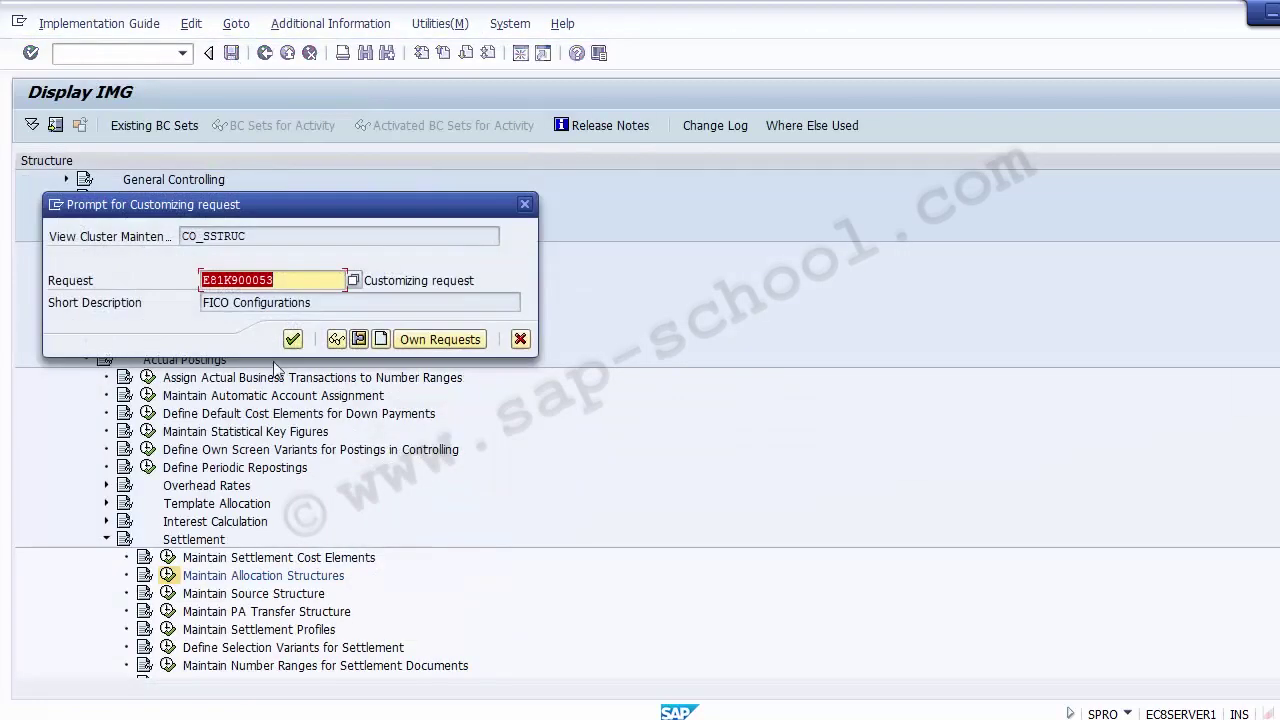
- Confirm the FICO Configurations customizing request, then select row ZA and its Assignments folder
click(292, 338)
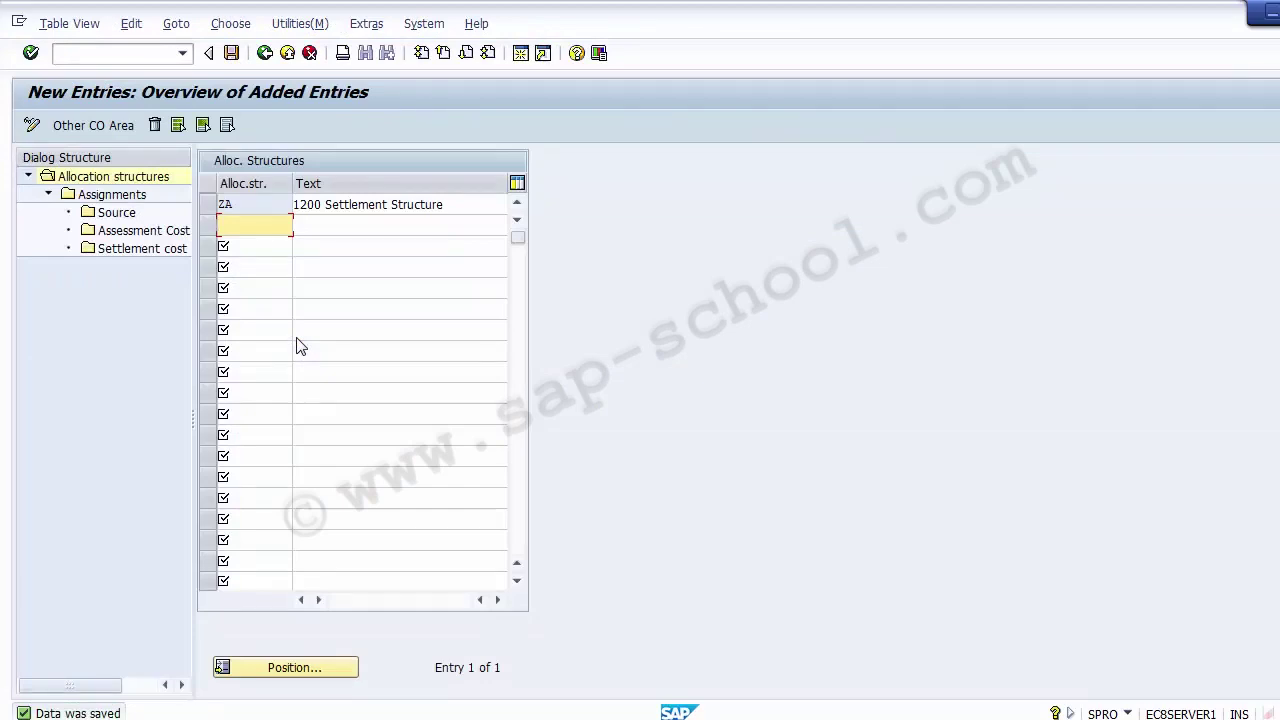
click(210, 208)
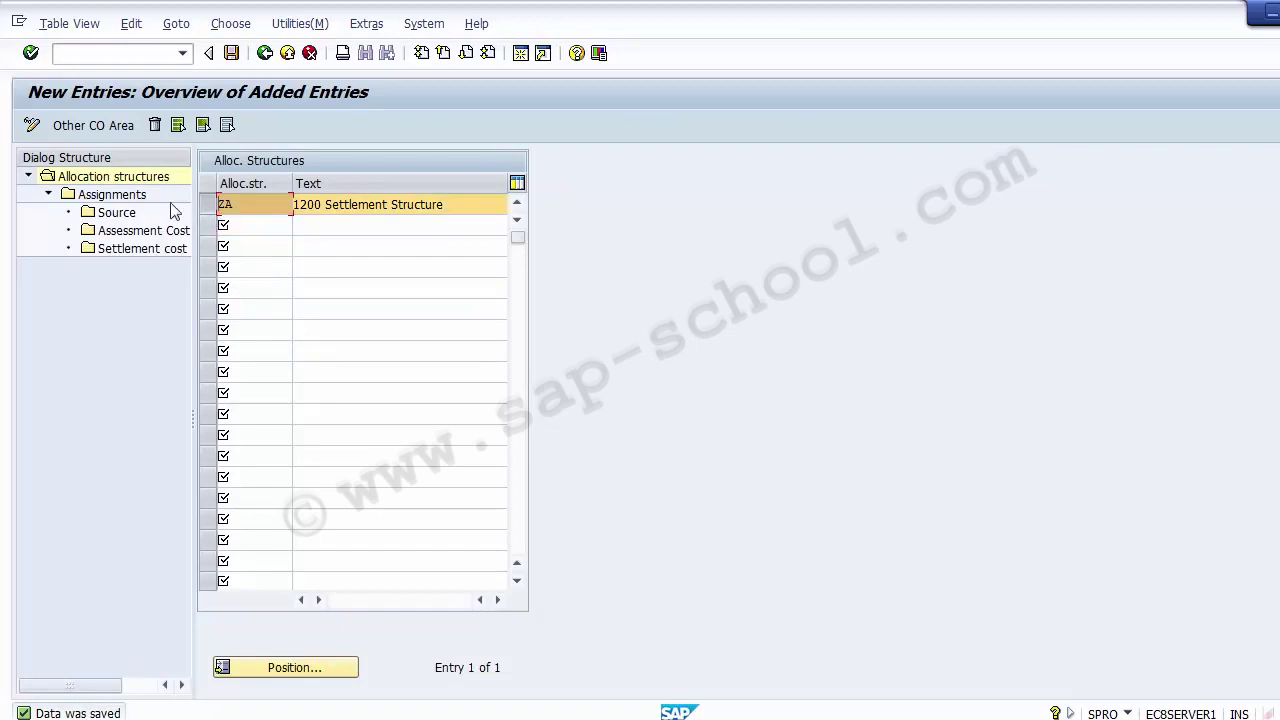
click(120, 198)
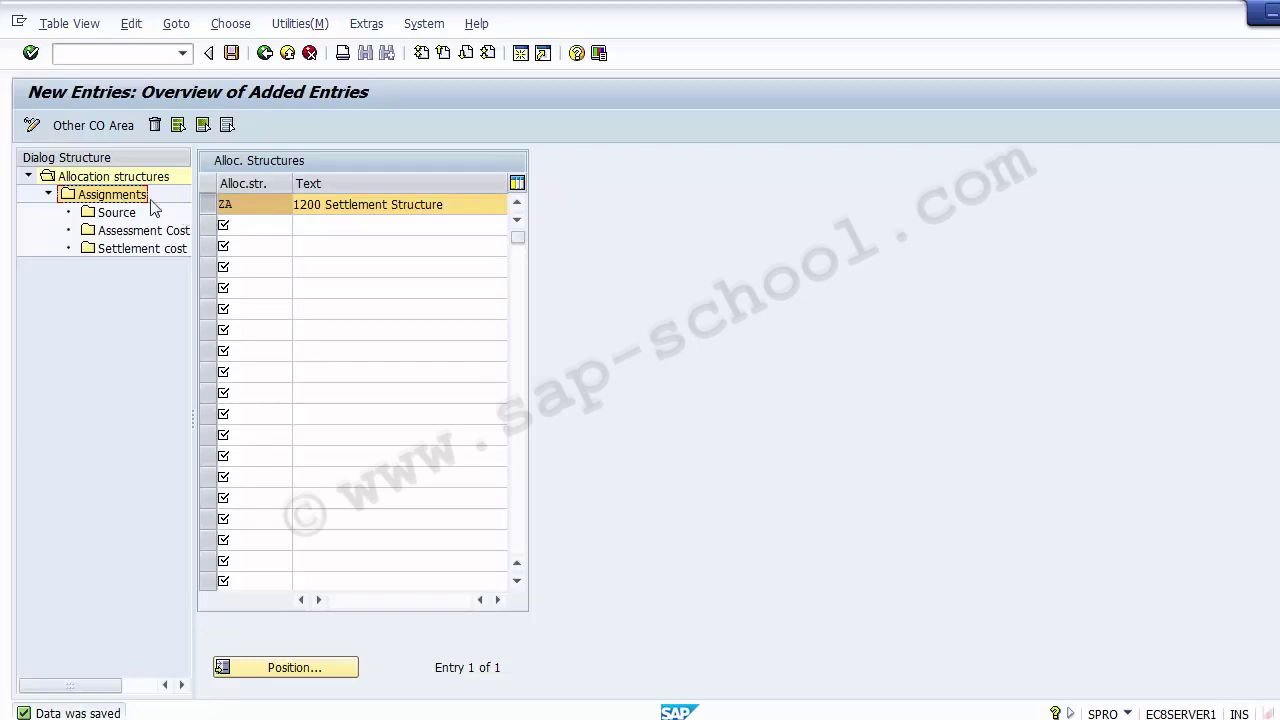
- Bring up ZA's Assignments overview and start new assignment entries
double_click(120, 198)
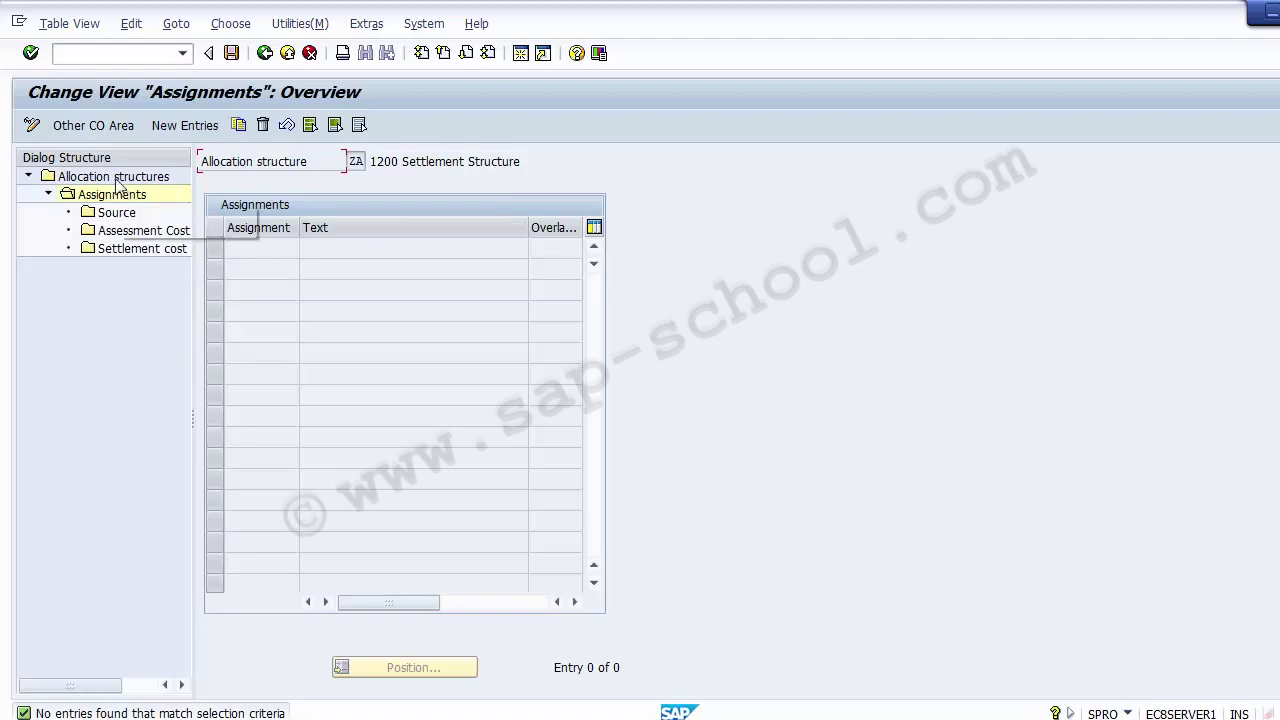
key(F5)
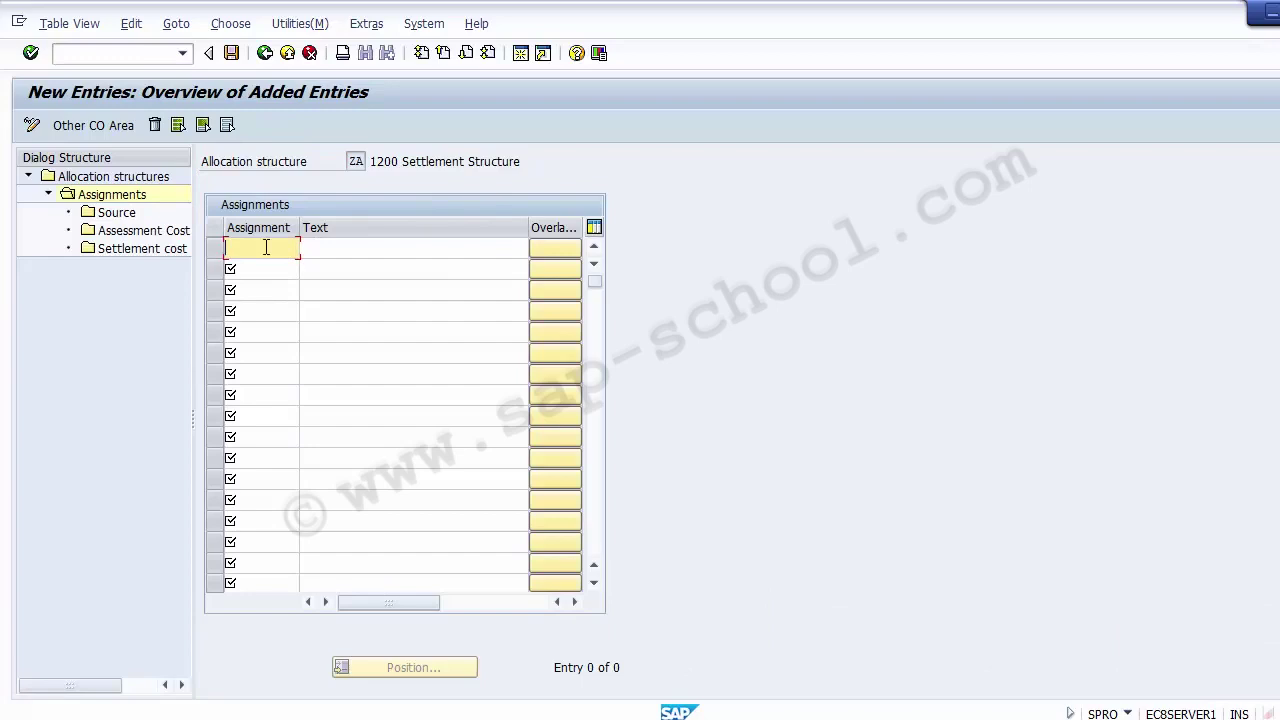
- Fill the first row with assignment 010 and text 'Settlement of Cost element'
click(340, 253)
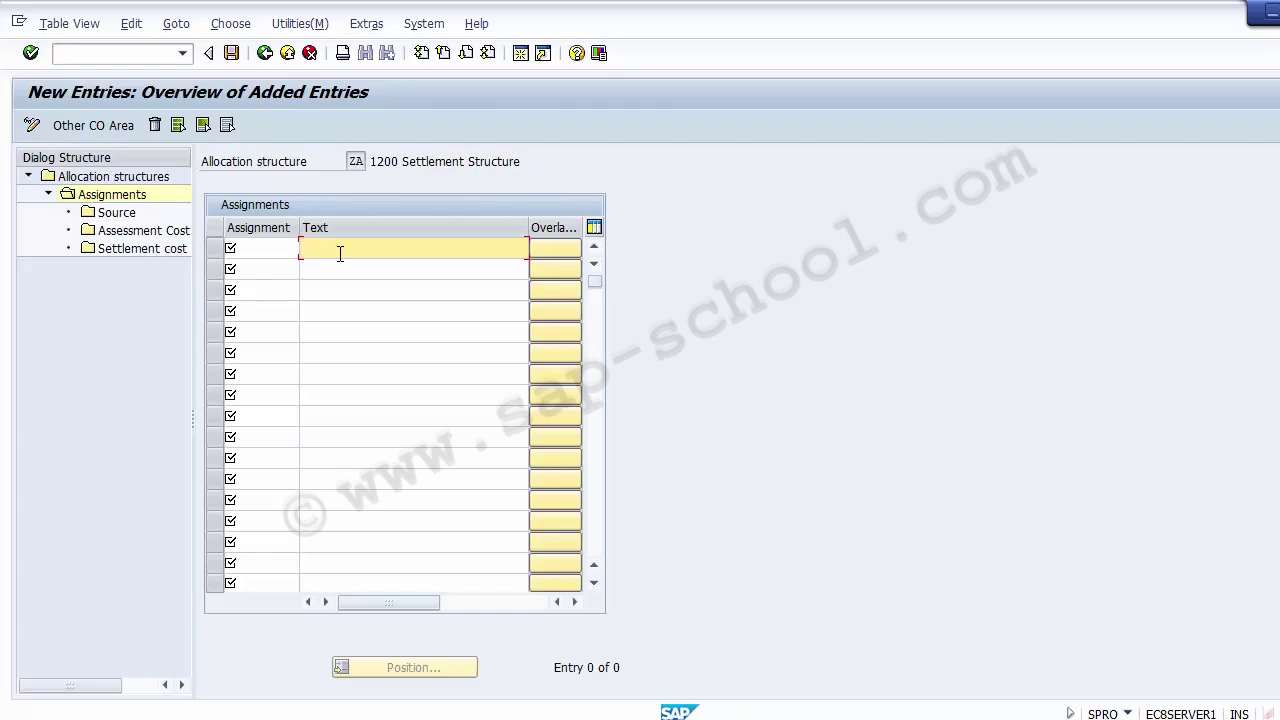
click(285, 246)
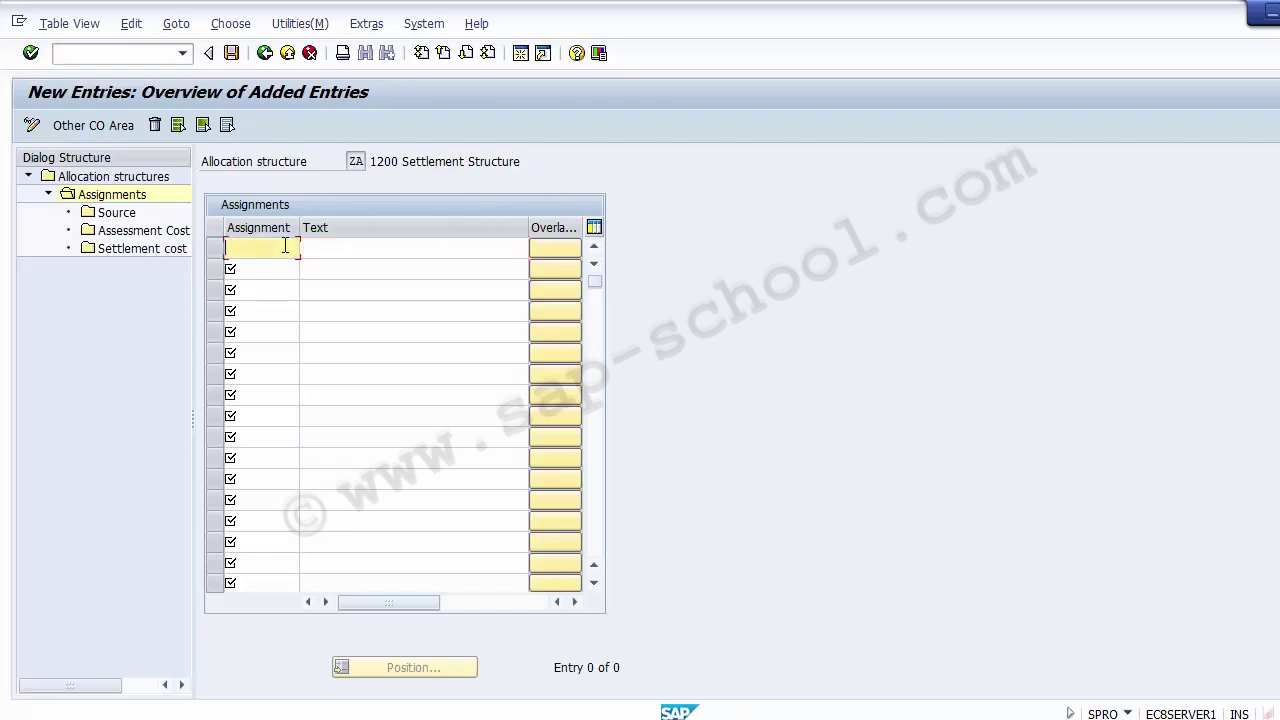
text(010)
key(Tab)
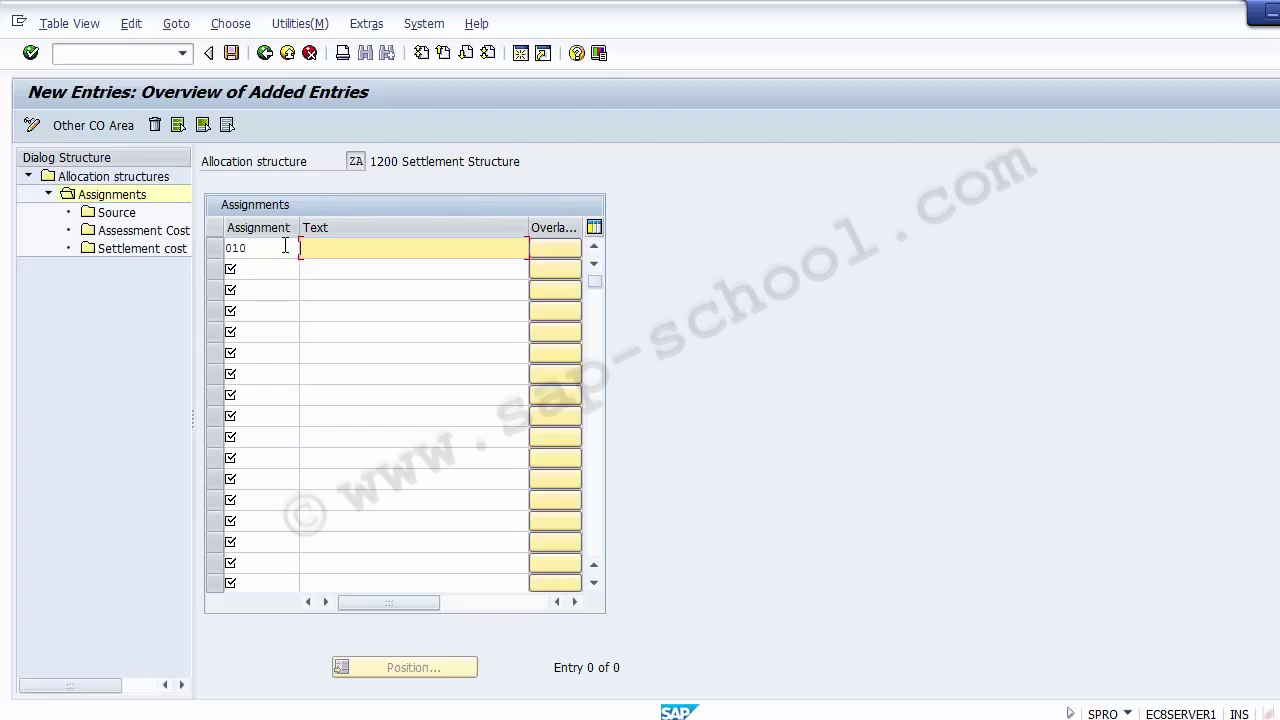
text(Selle)
key(BackSpace)
text(ttle)
click(285, 246)
click(338, 252)
text(ment of Cost element)
click(376, 269)
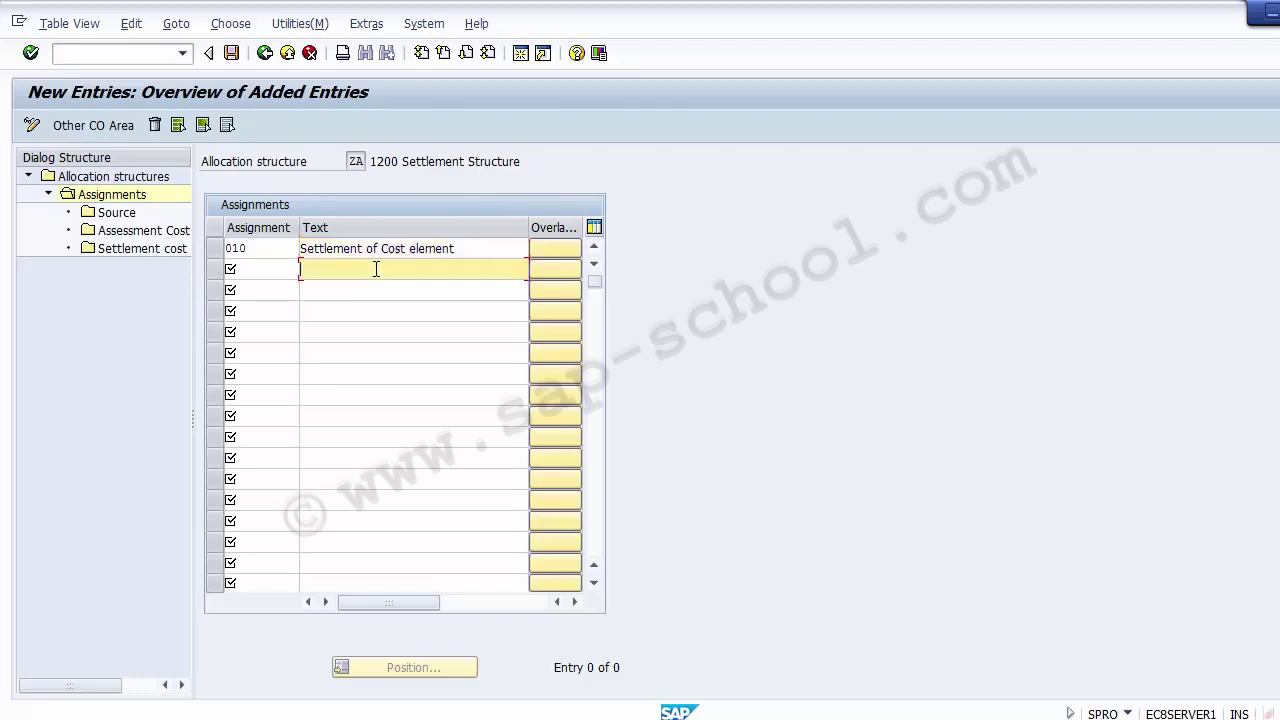
click(282, 250)
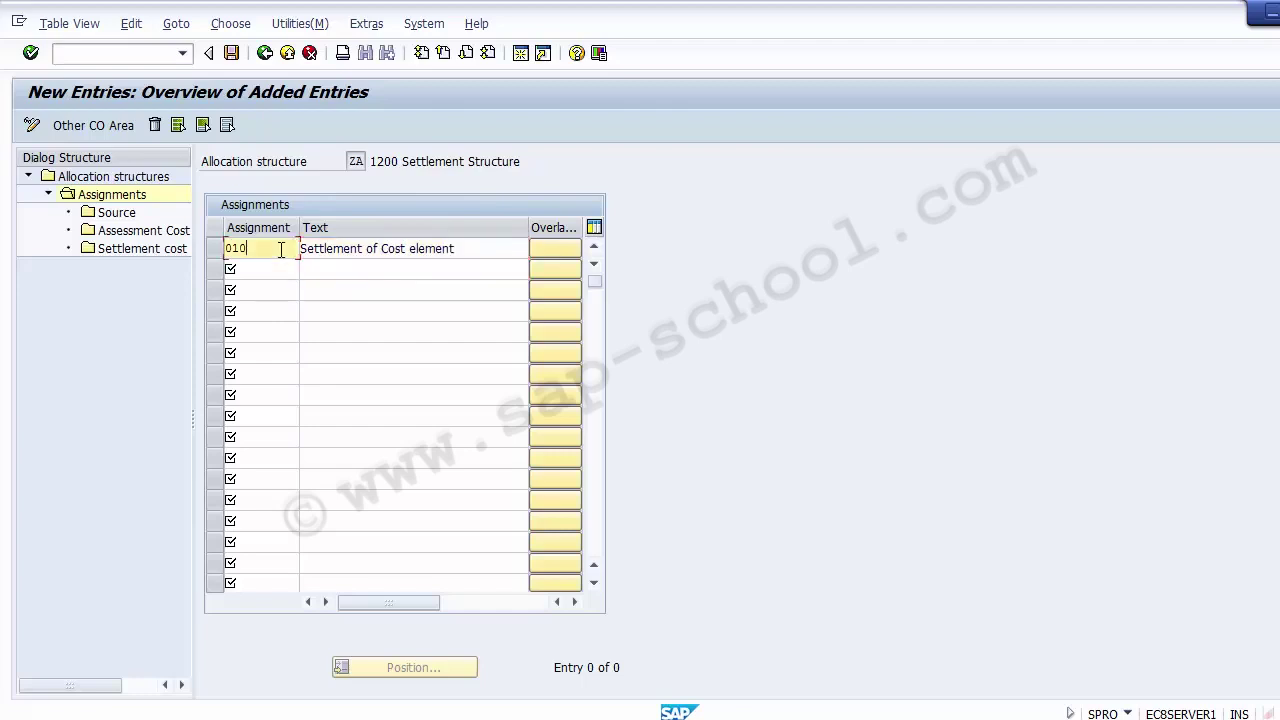
click(473, 247)
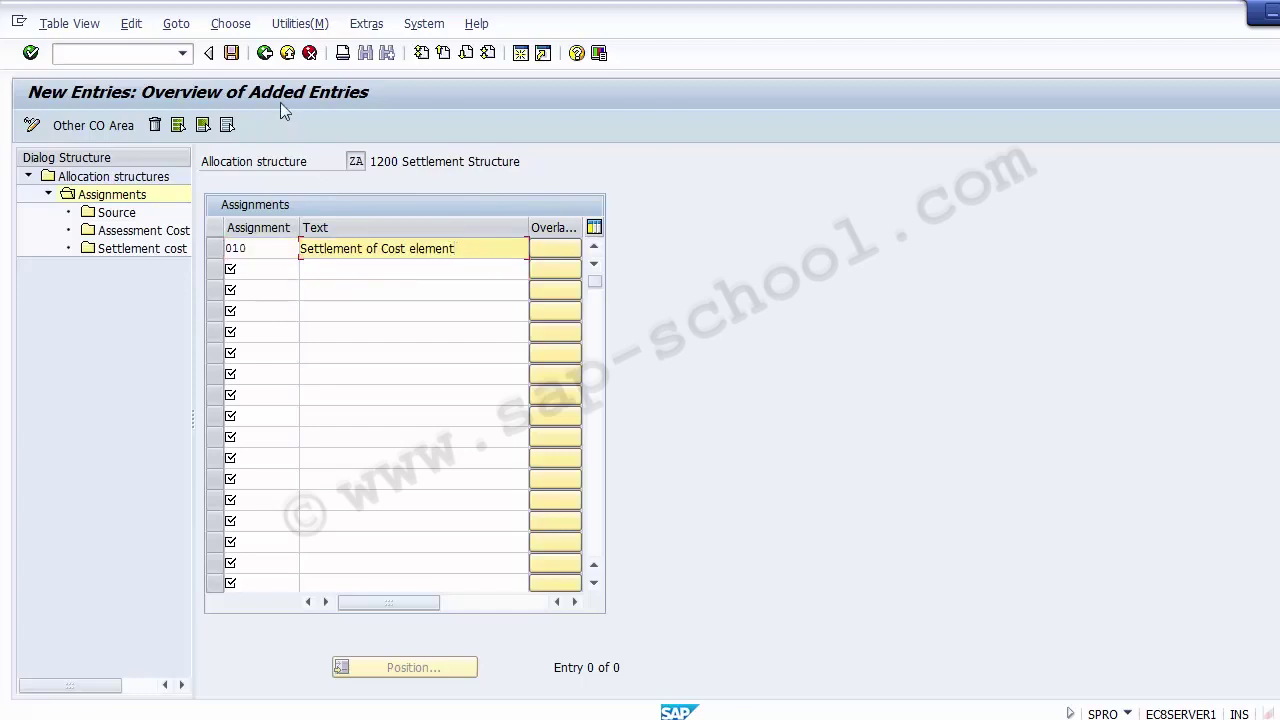
- Save assignment 010, select its row, and go to its Source settings
click(233, 55)
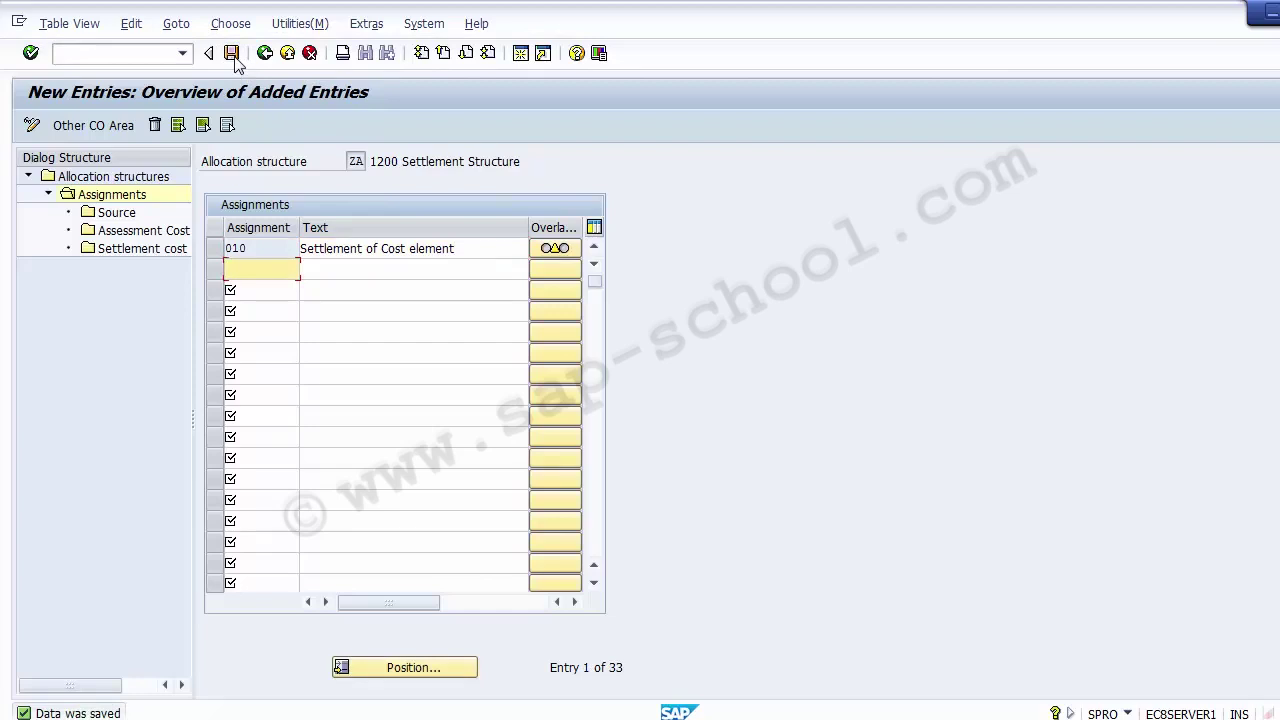
click(213, 252)
click(213, 252)
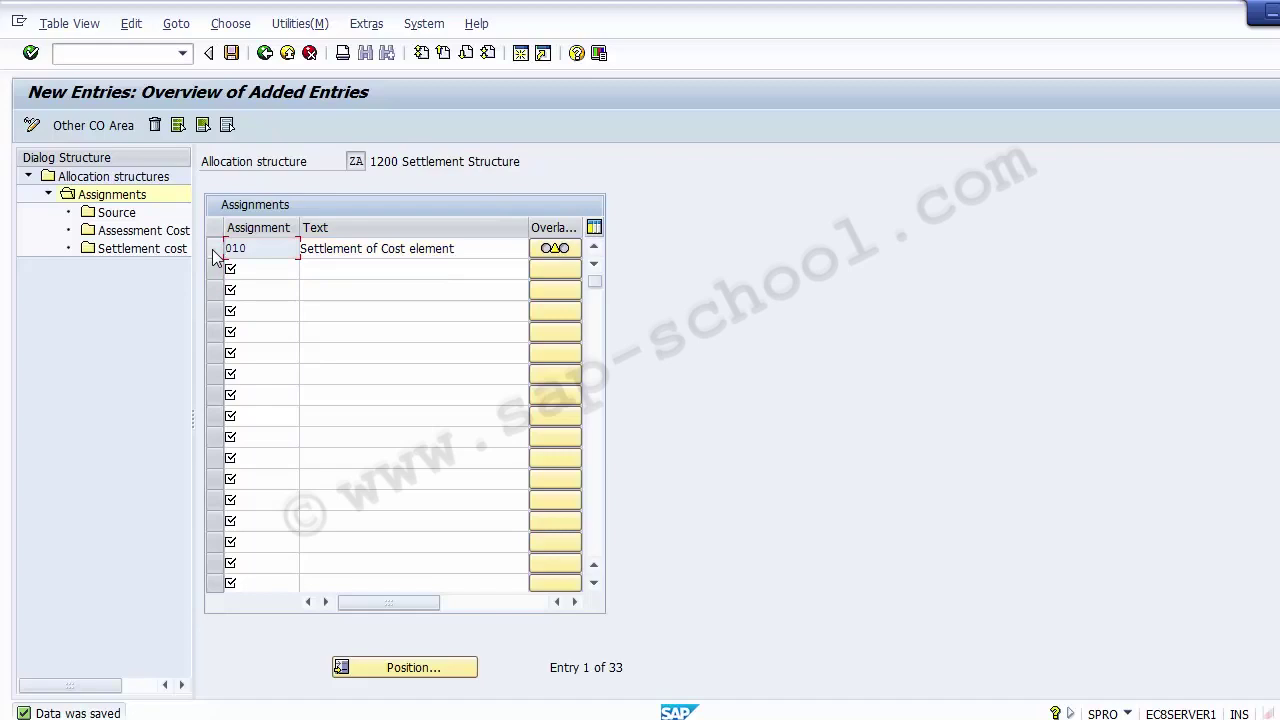
click(213, 252)
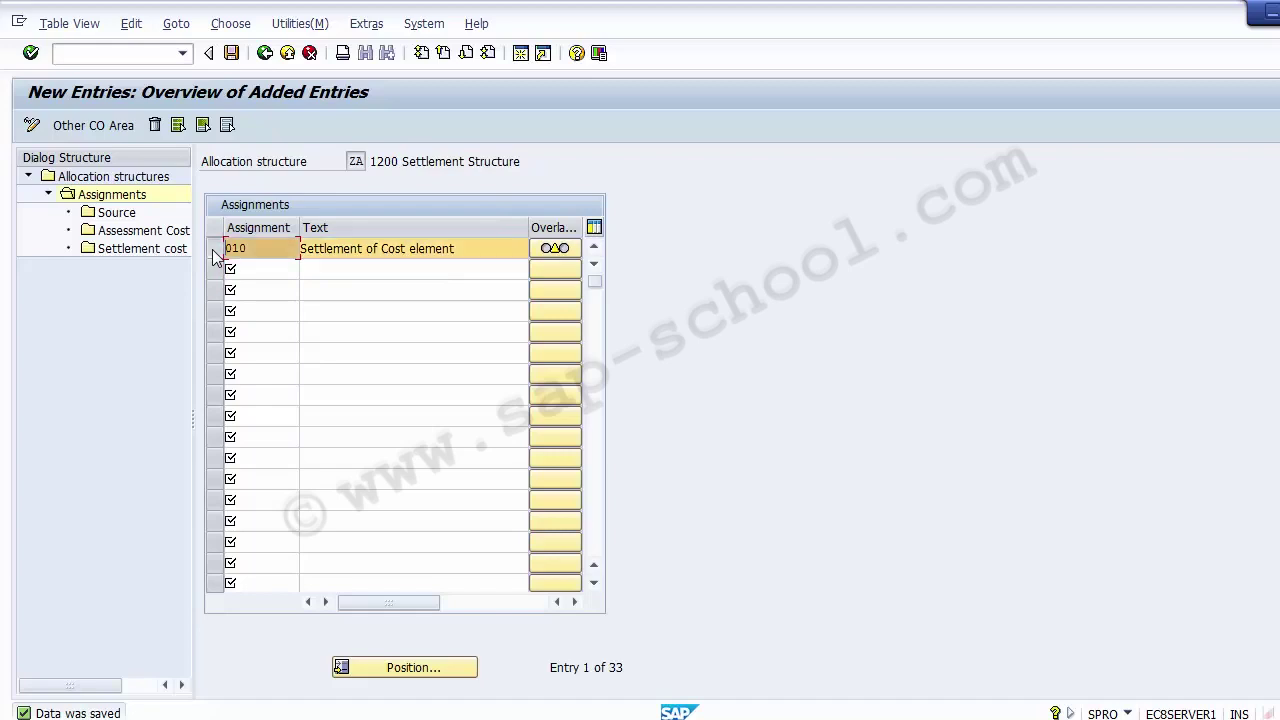
double_click(112, 222)
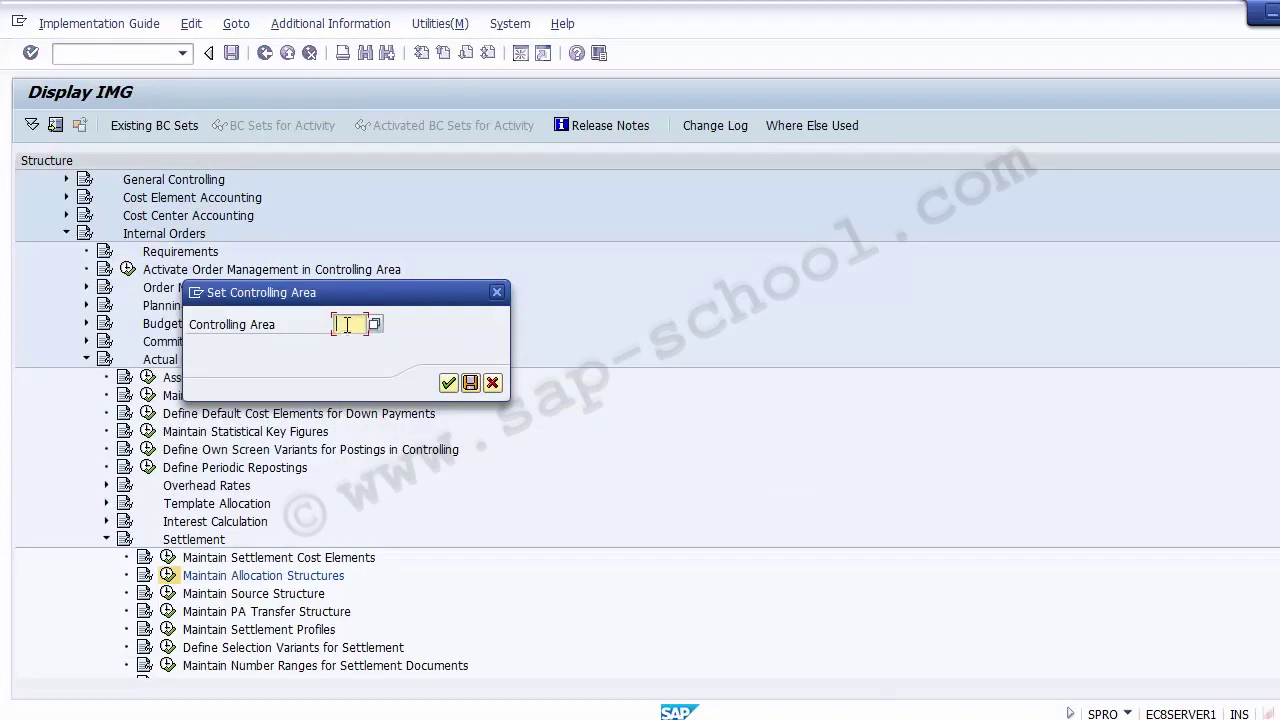
- Set controlling area Z100 to reach the Source details for assignment 010
text(Z100)
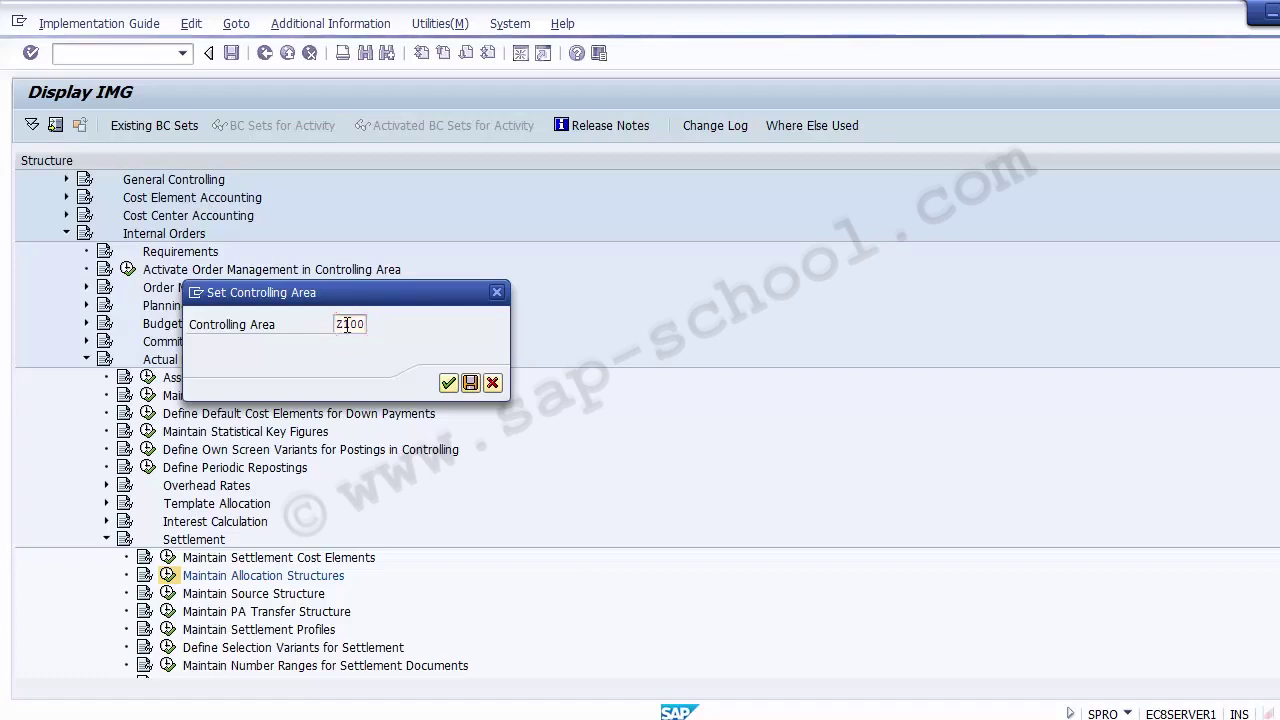
key(Return)
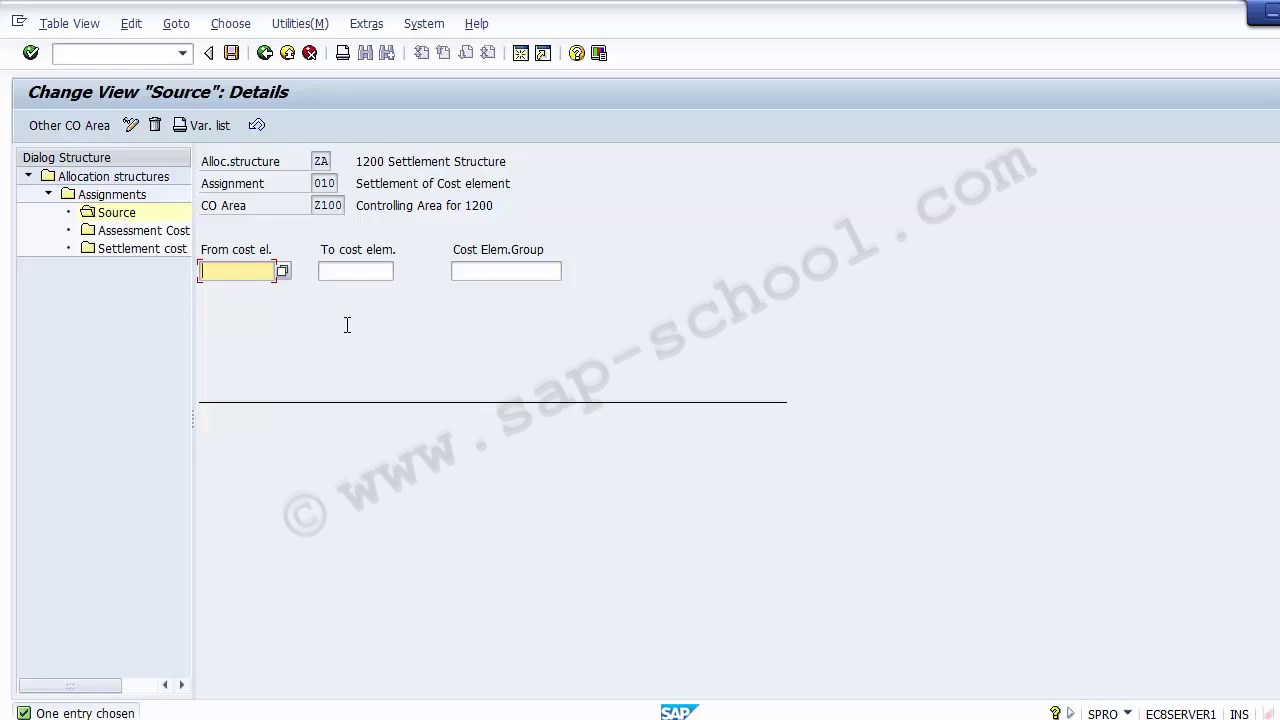
- Bring up the cost element value help for the From cost el. field
click(354, 259)
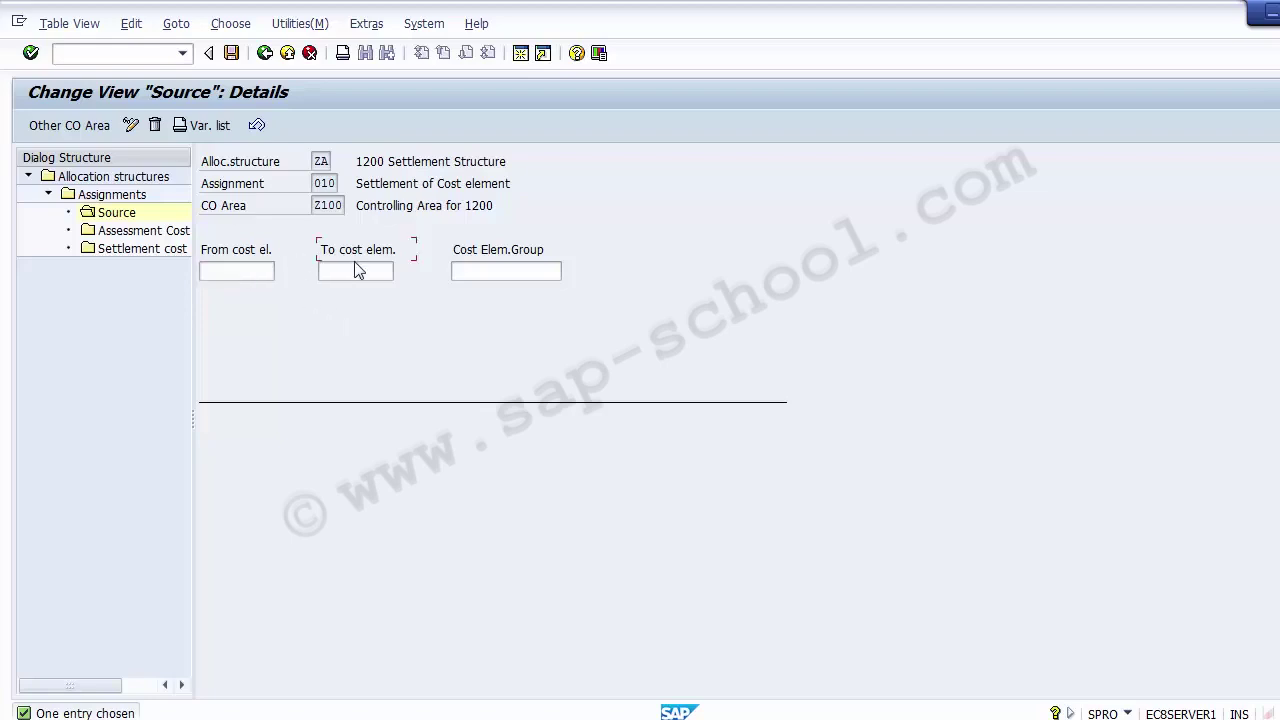
click(274, 272)
click(391, 271)
click(486, 272)
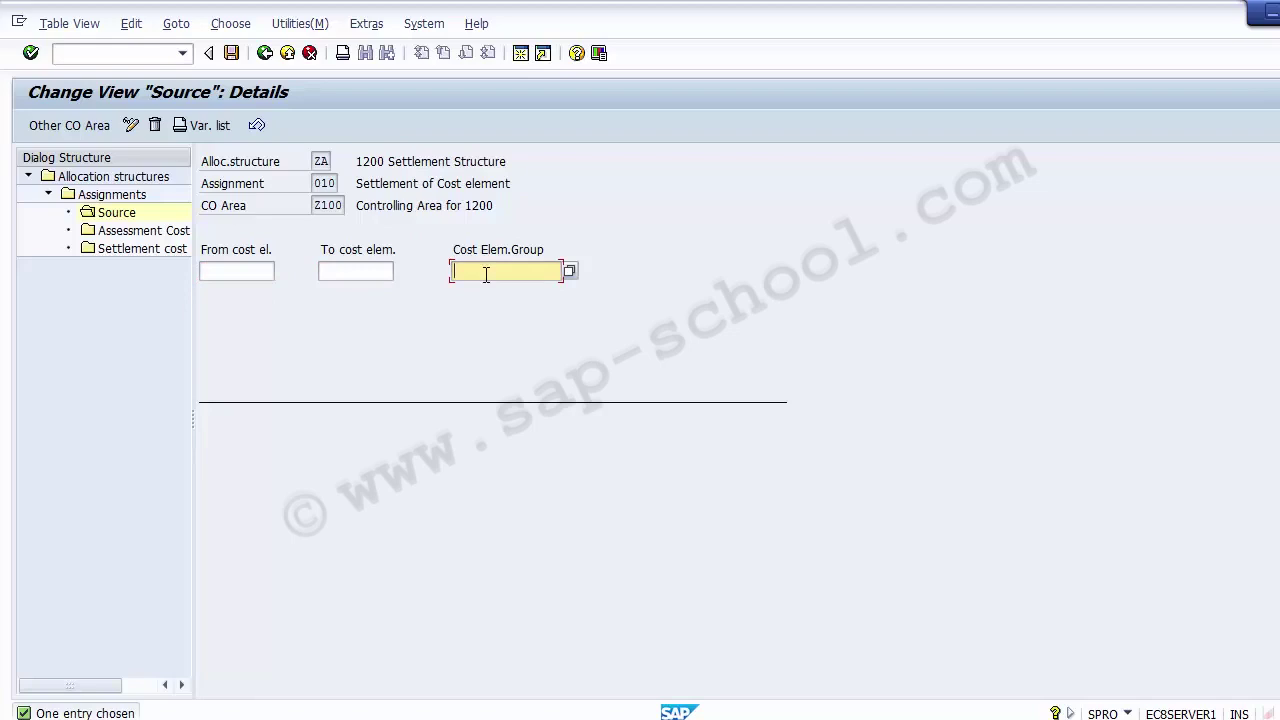
click(246, 270)
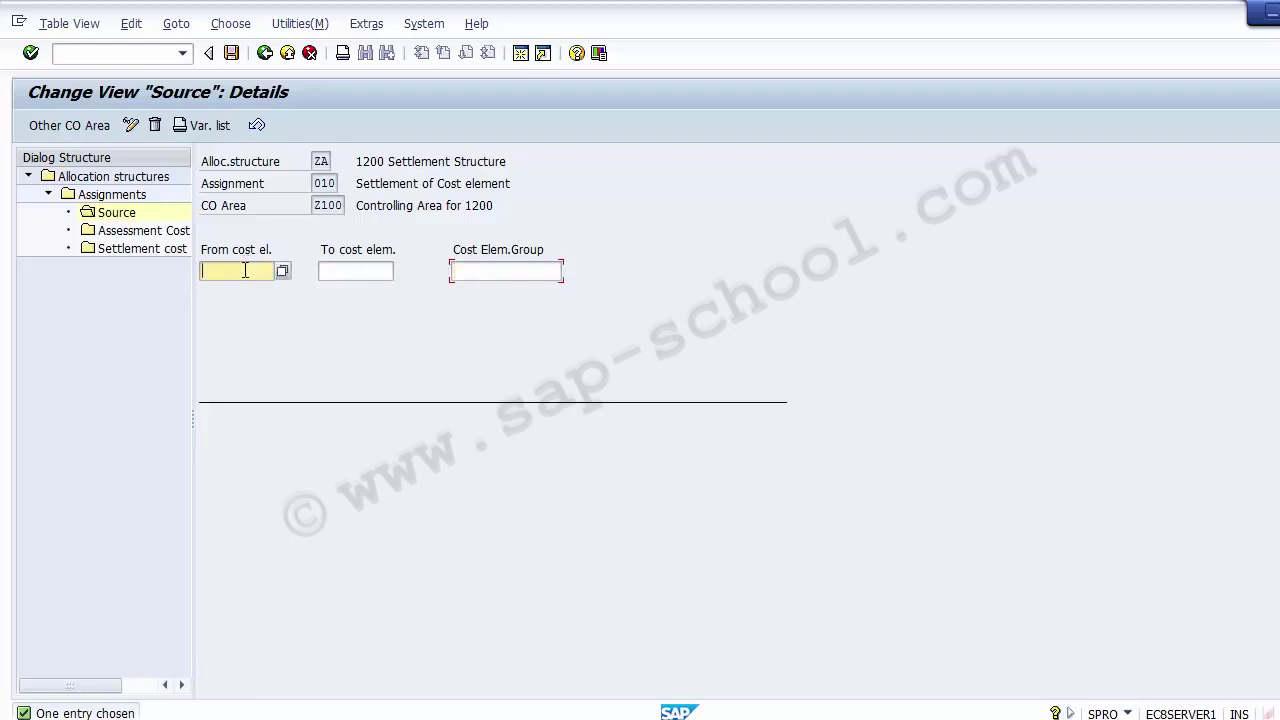
click(283, 274)
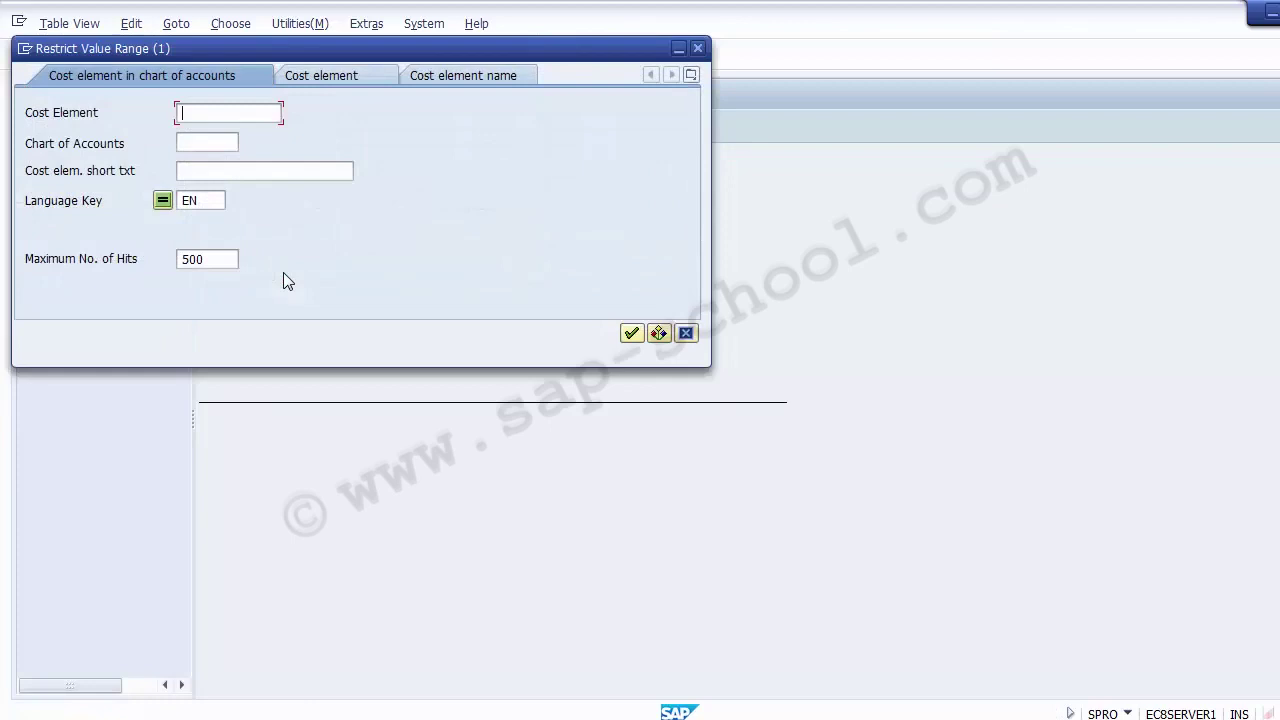
- Search chart of accounts 1000 and take 400000 PURCHASE A/C as the starting cost element
click(190, 141)
text(1000)
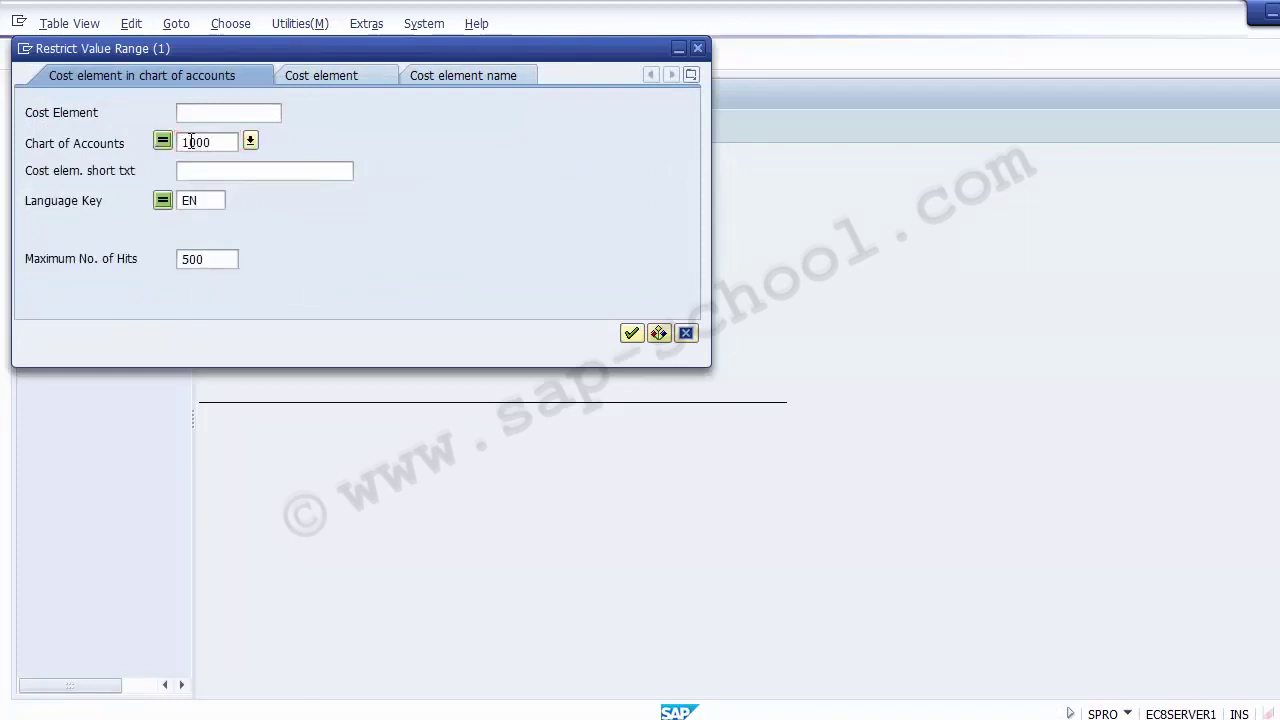
key(Return)
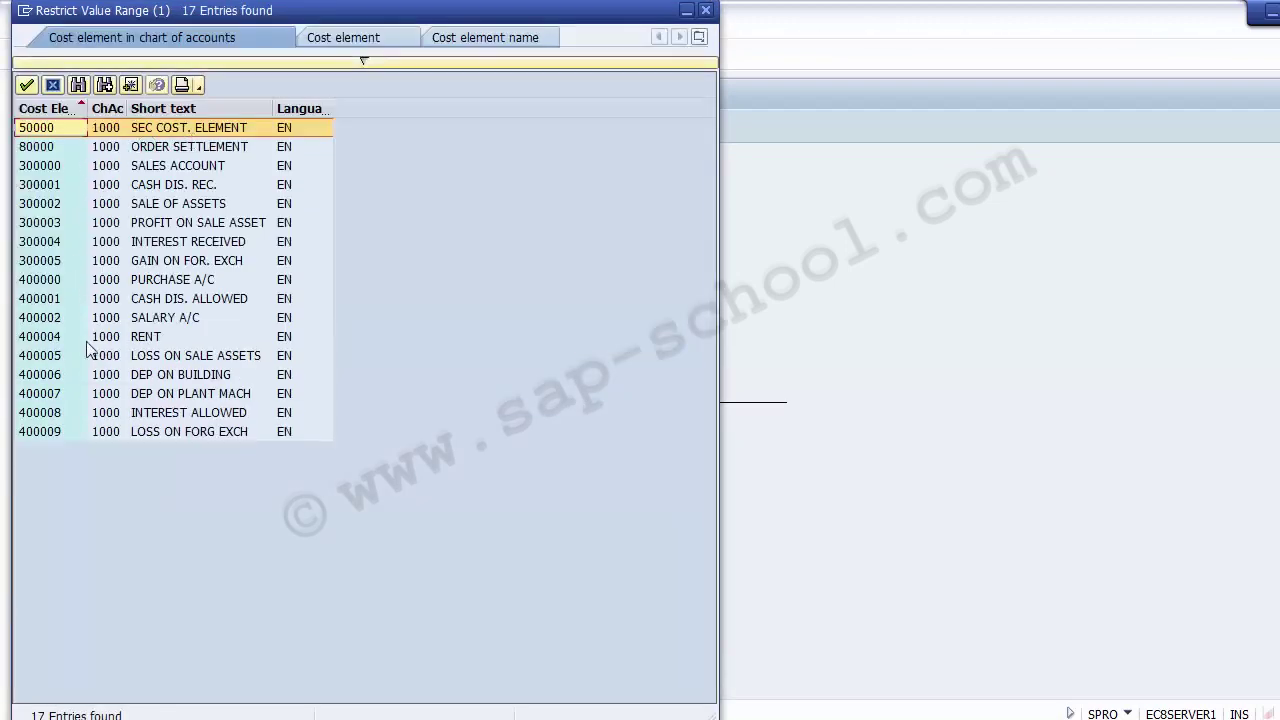
click(45, 285)
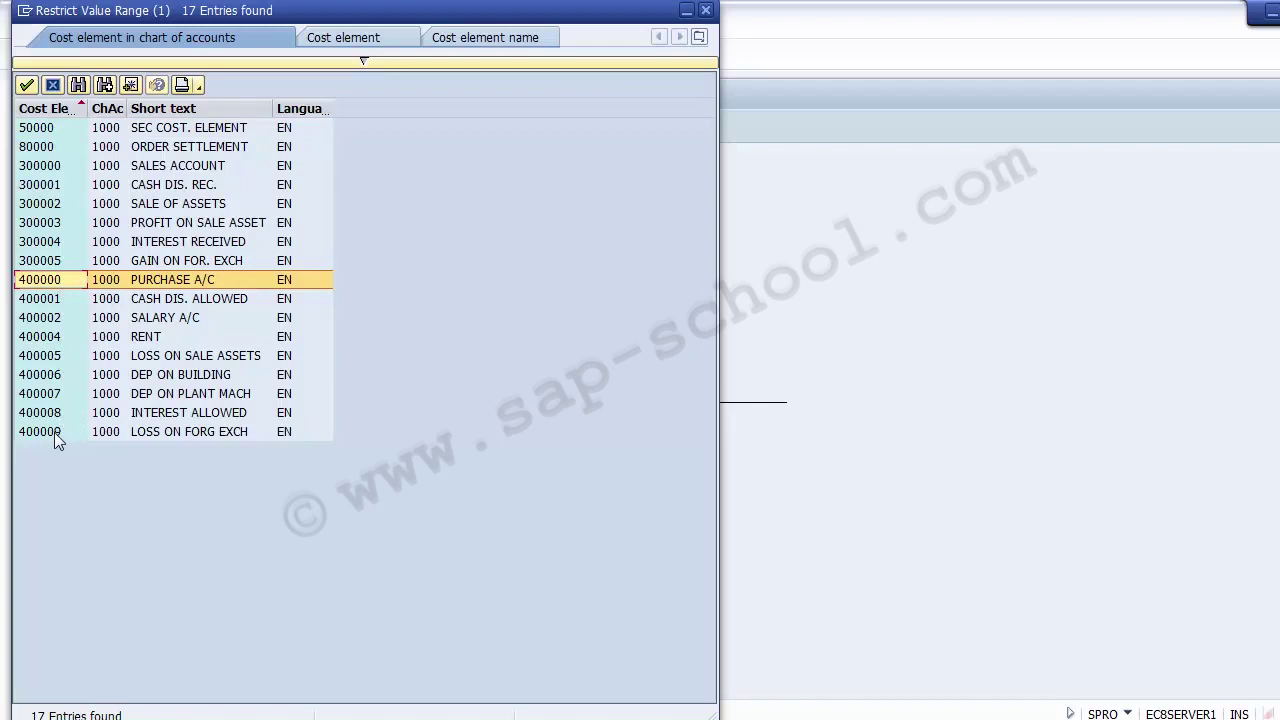
double_click(46, 280)
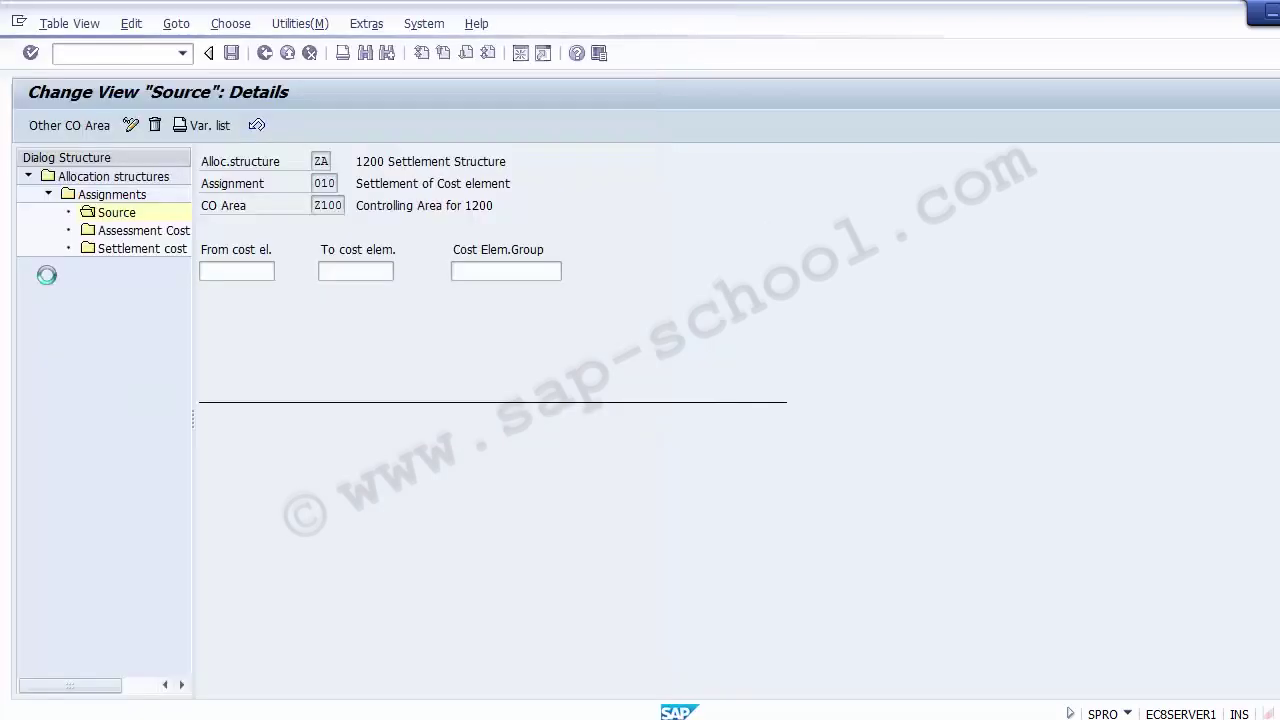
- Enter 400009 as the ending cost element and save the 400000–400009 range
click(334, 265)
text(400000)
key(BackSpace)
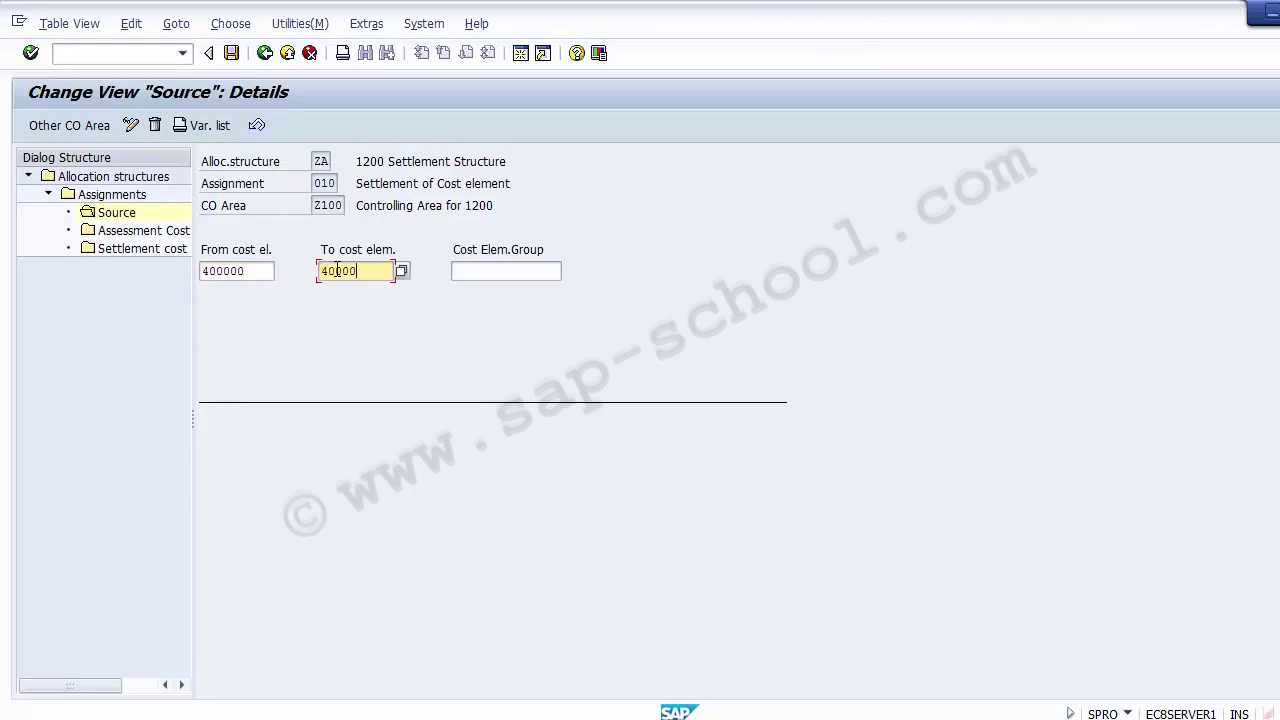
text(9)
click(231, 53)
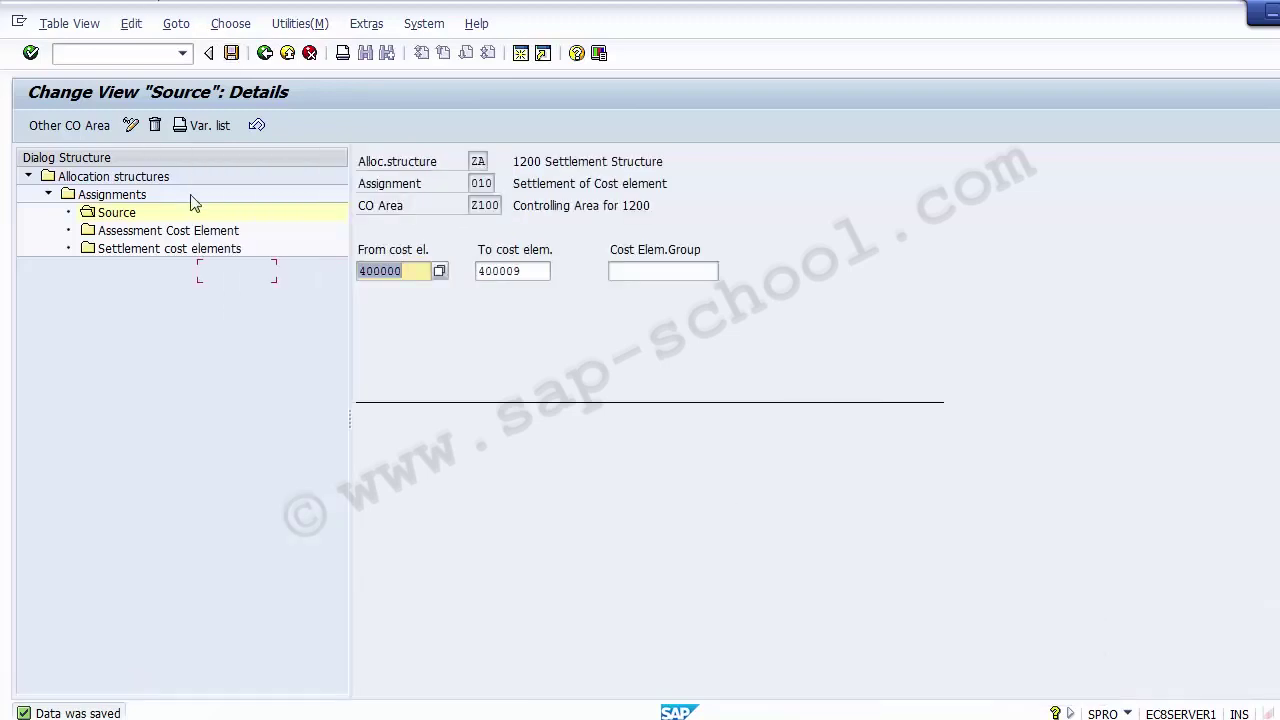
- Go back to New Entries: Overview of Added Entries for allocation structure ZA
click(264, 56)
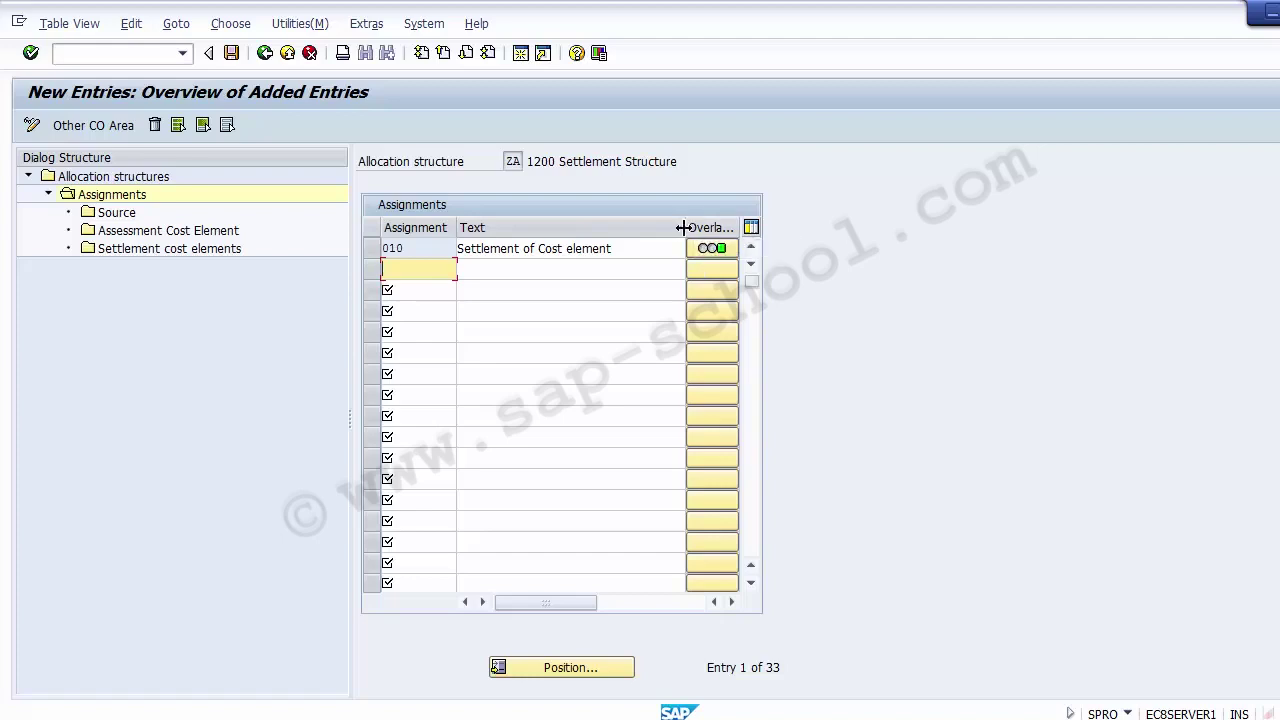
- Narrow the Overlap column and select assignment 010 for Settlement cost elements
drag(684, 228, 646, 229)
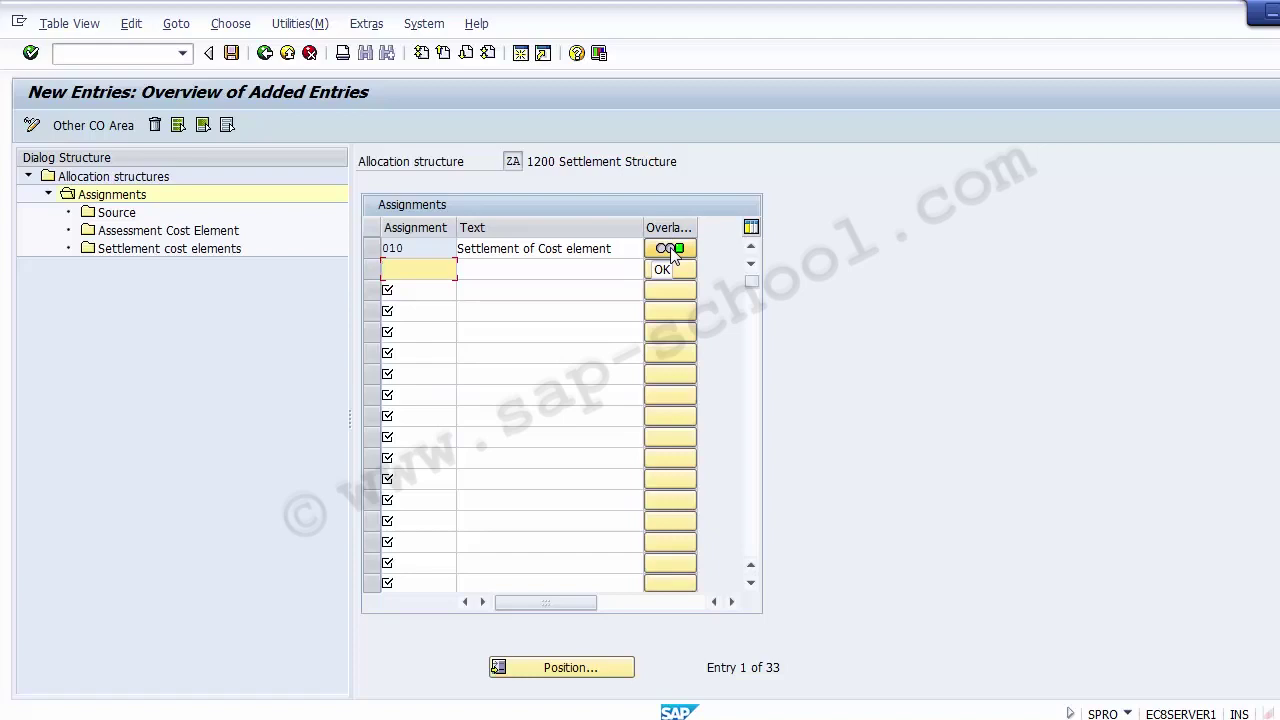
click(158, 250)
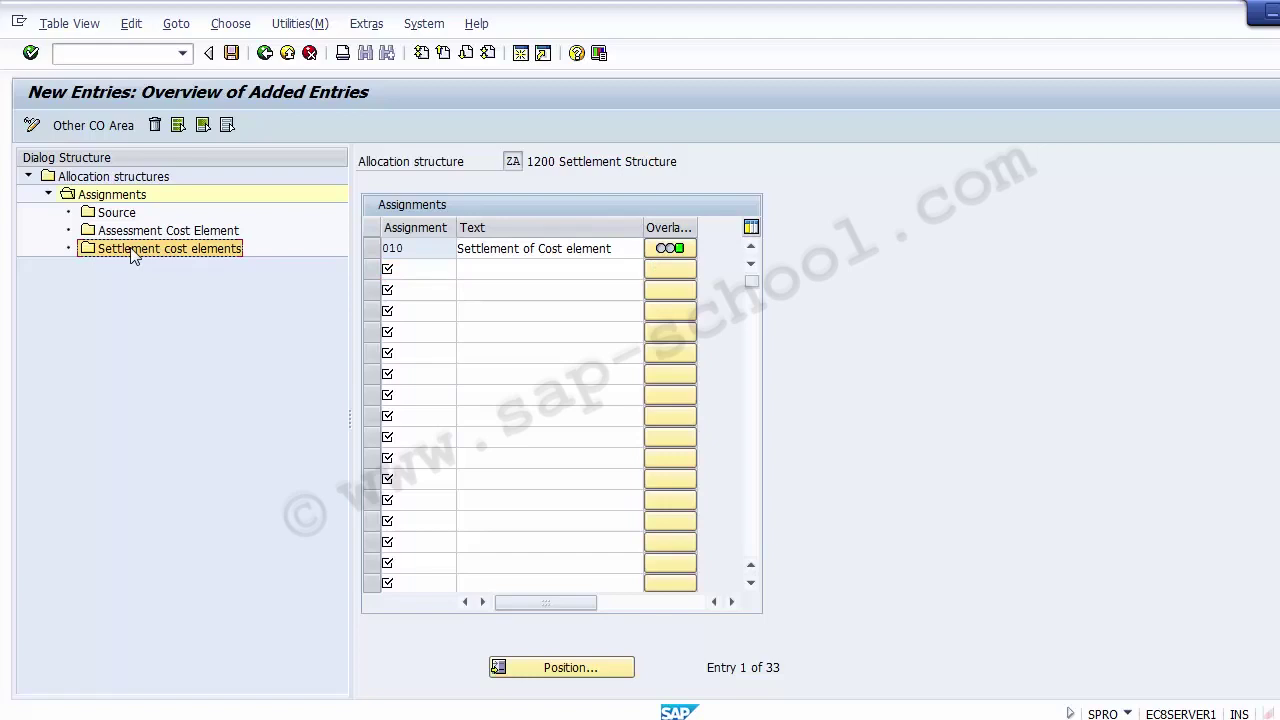
click(133, 251)
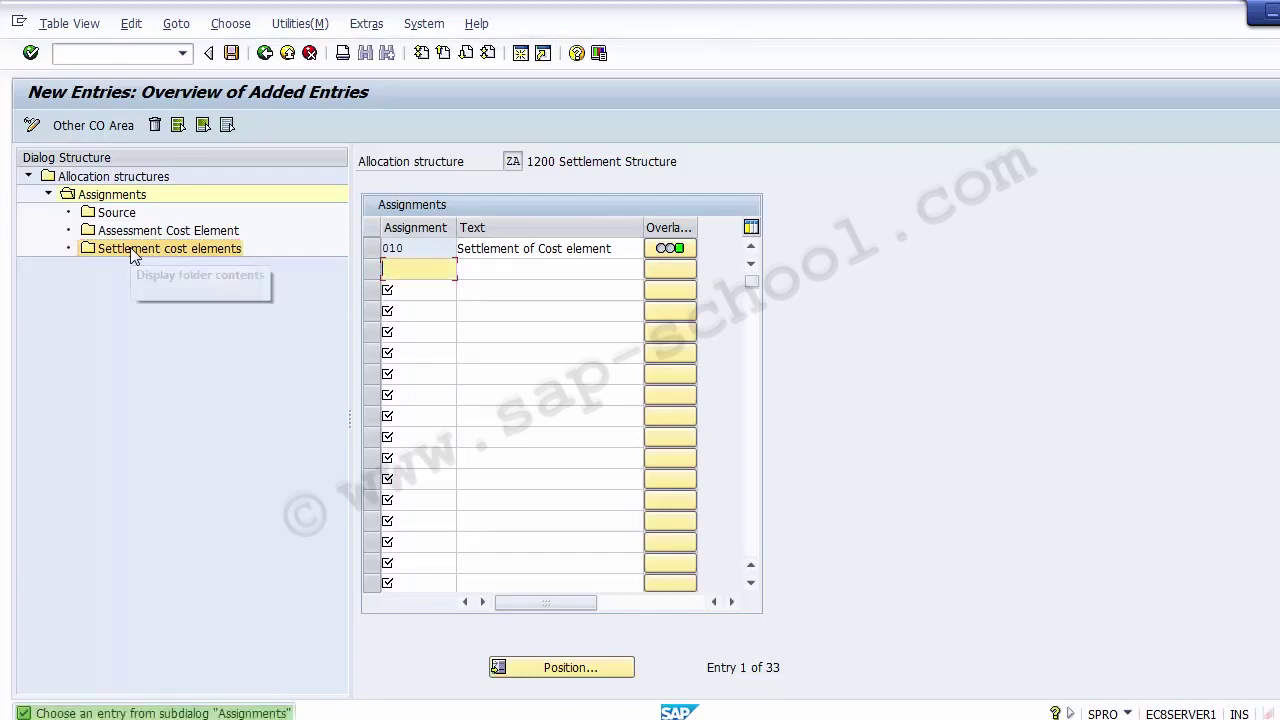
click(373, 256)
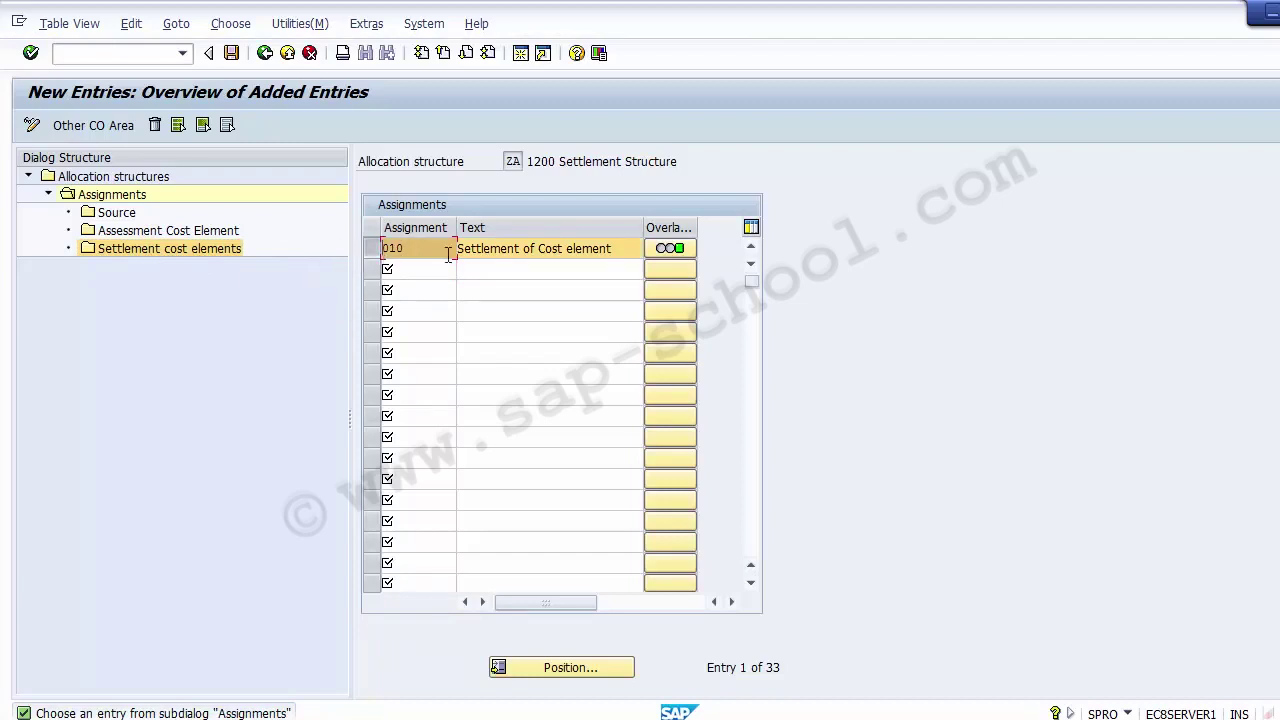
- Open the Settlement cost elements folder for assignment 010 in the Dialog Structure
double_click(143, 249)
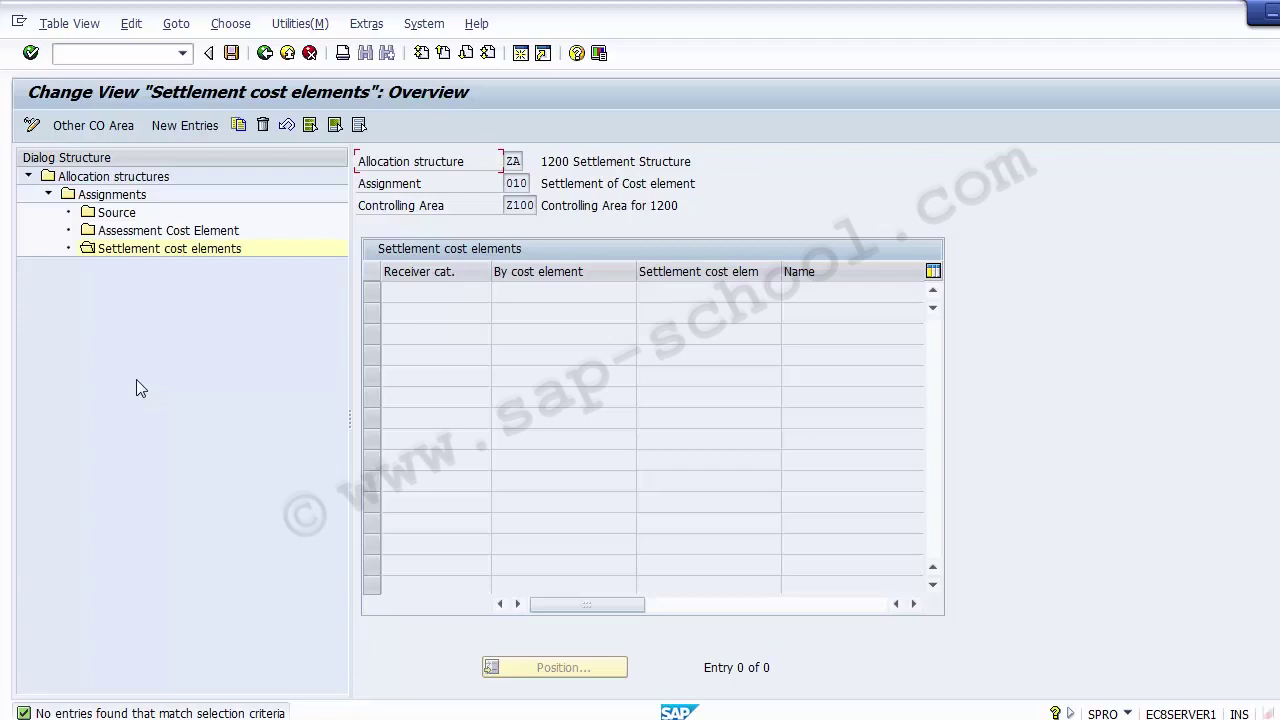
- Start a new settlement cost element row and list its Receiver cat. options
click(174, 125)
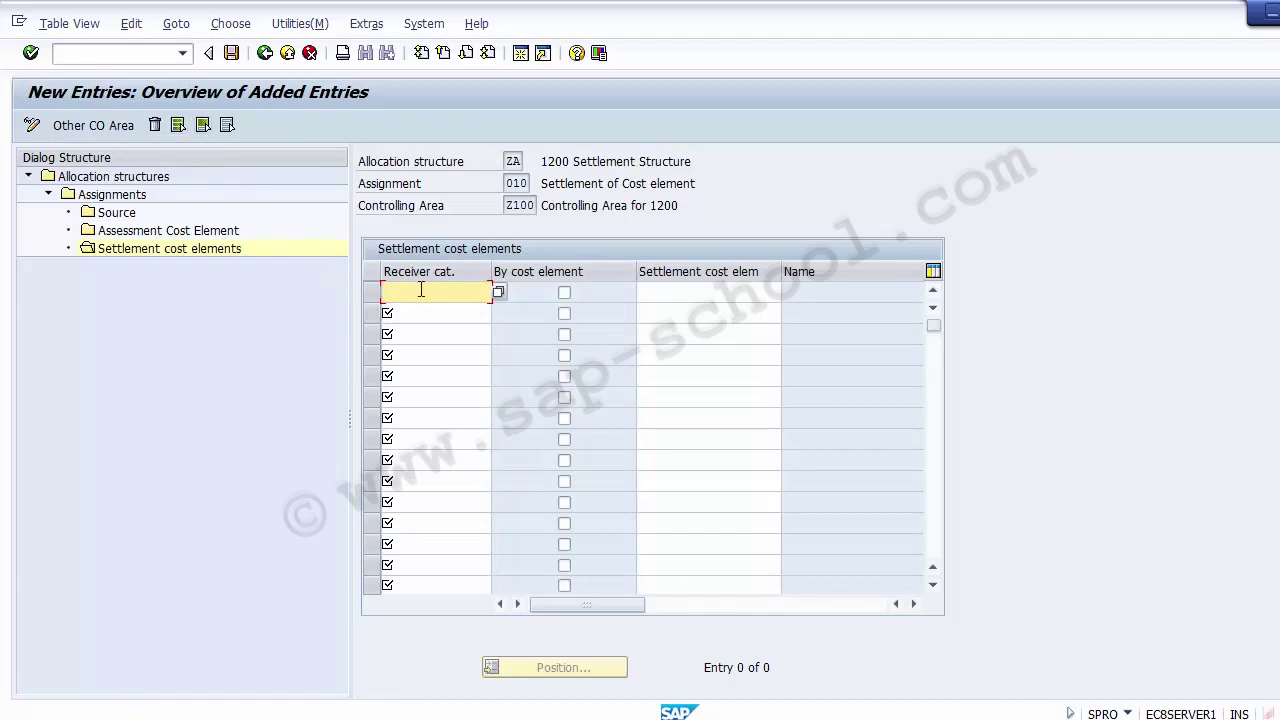
click(497, 293)
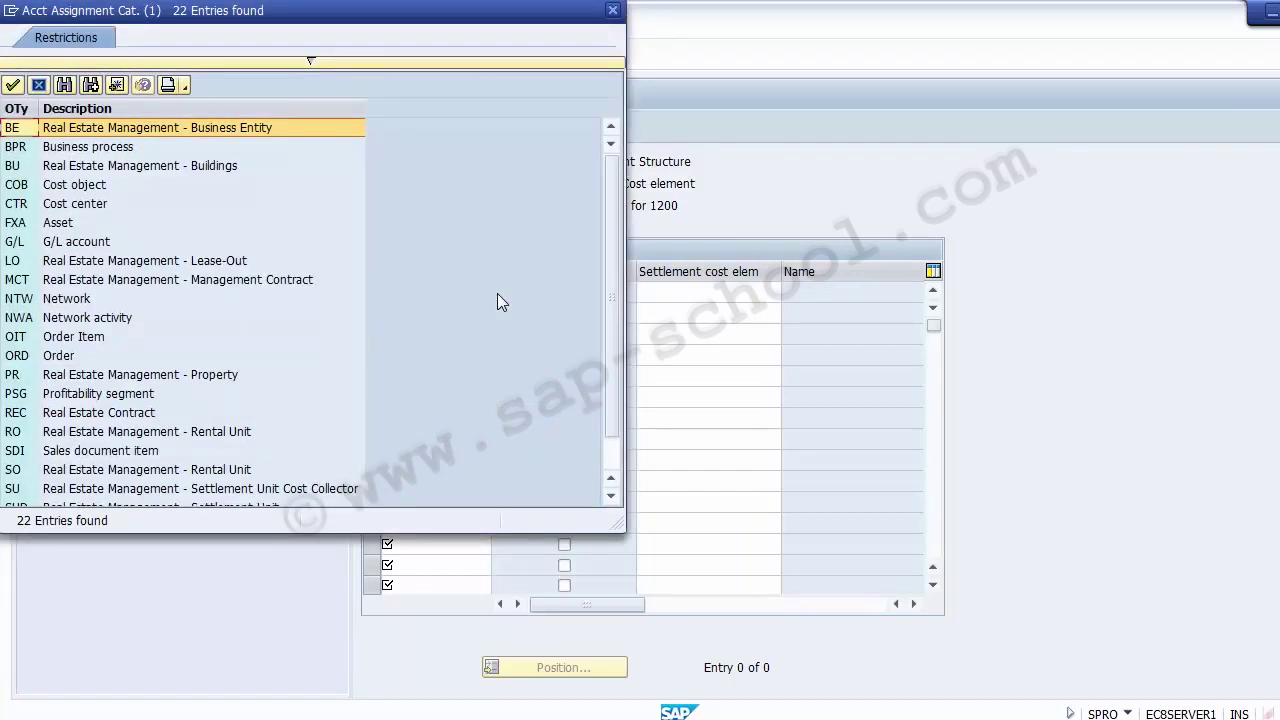
- Set the first row's Receiver cat. to CTR Cost center
click(76, 206)
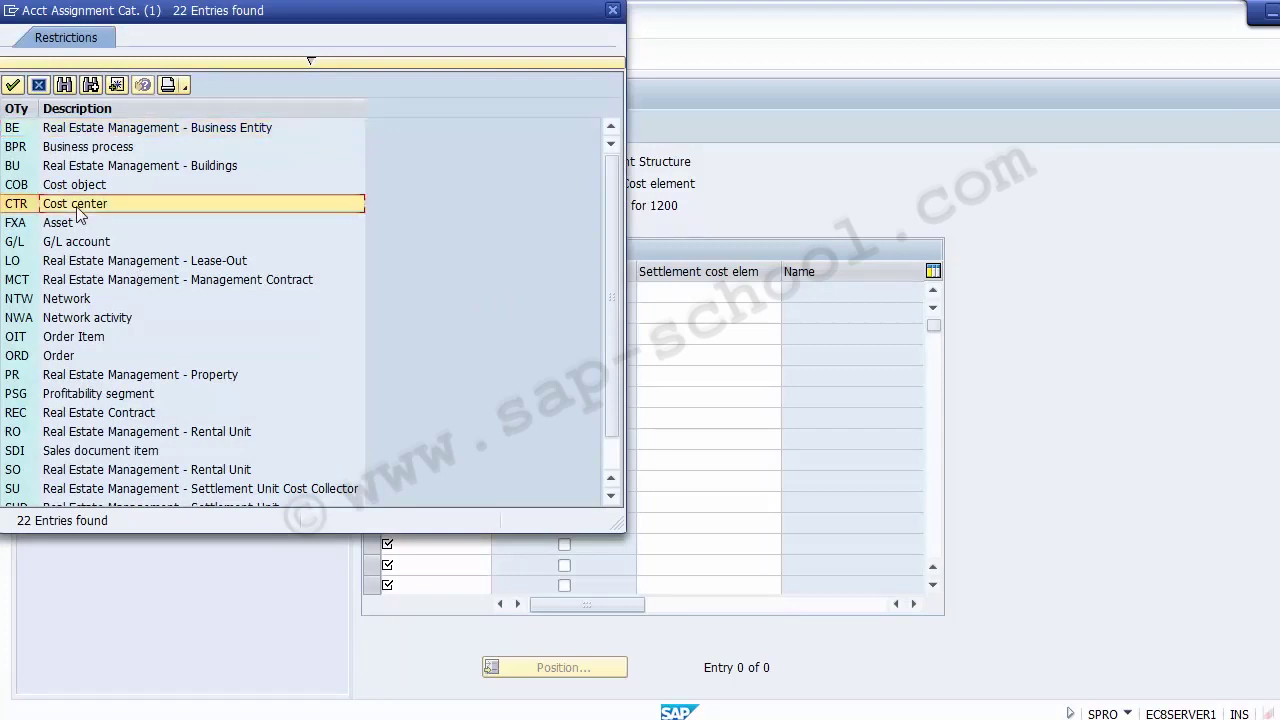
double_click(76, 206)
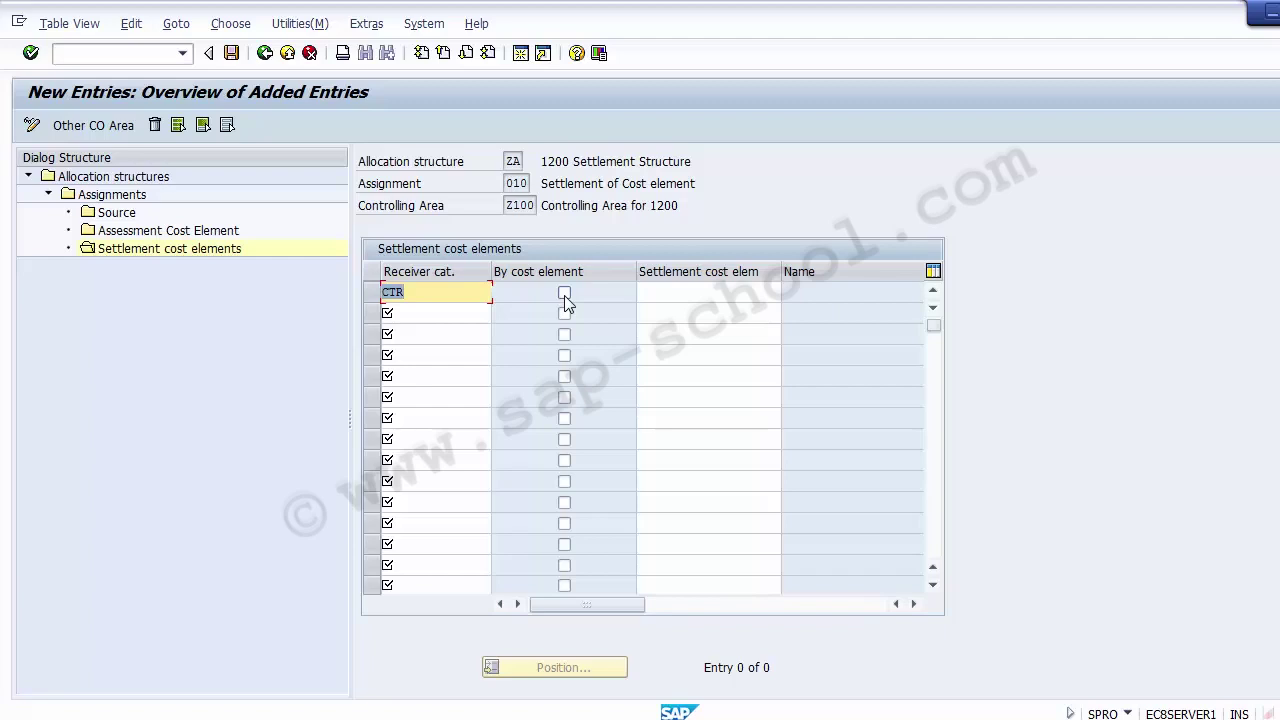
- Tick By cost element for the CTR row and save the entry
click(564, 294)
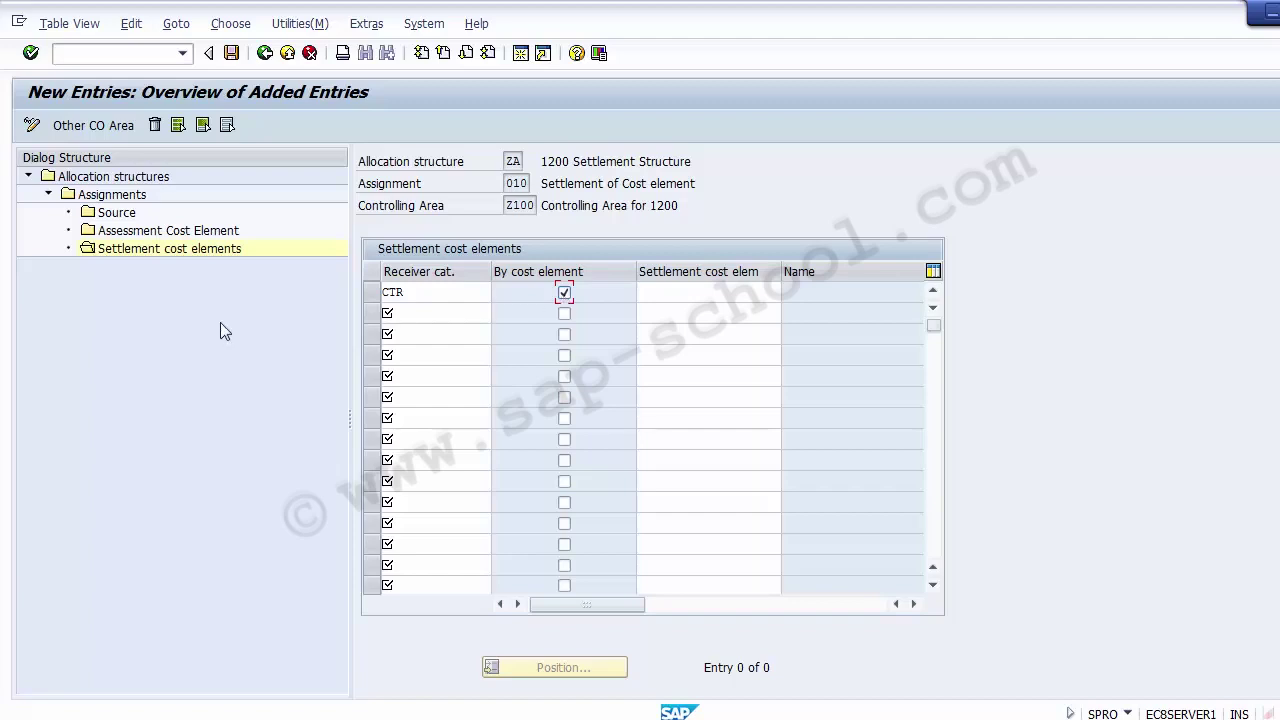
click(231, 53)
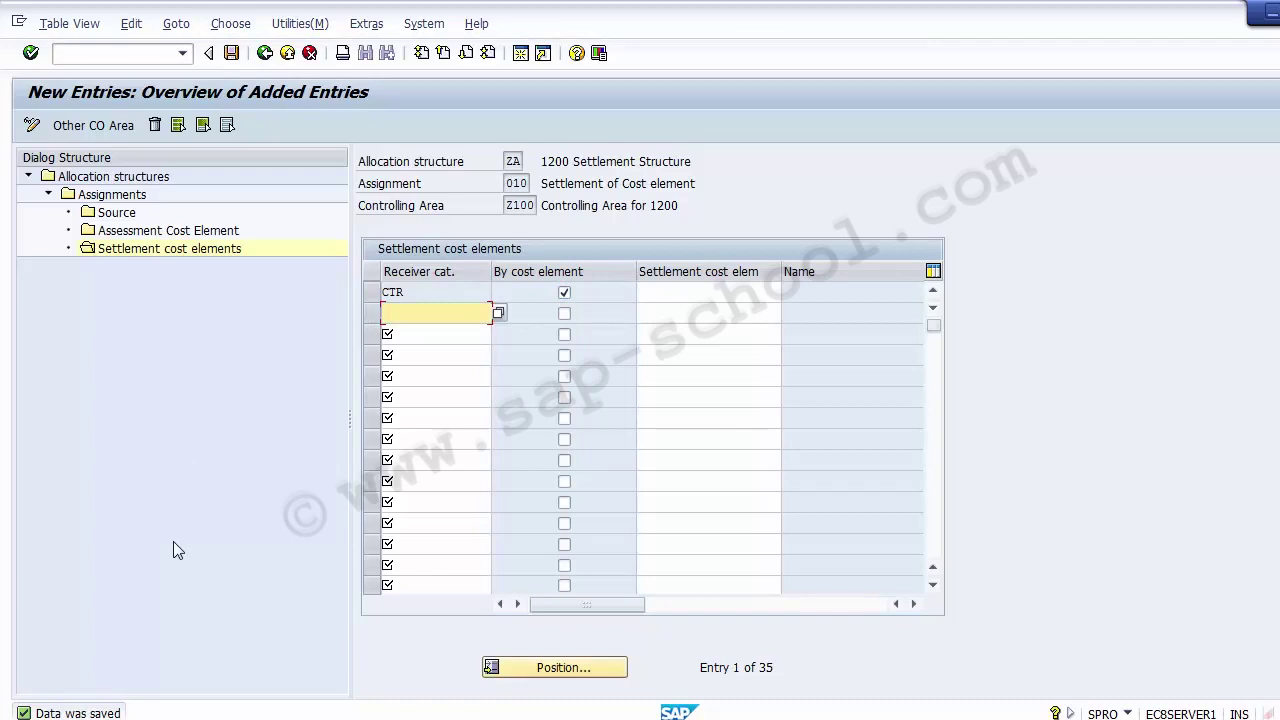
click(125, 237)
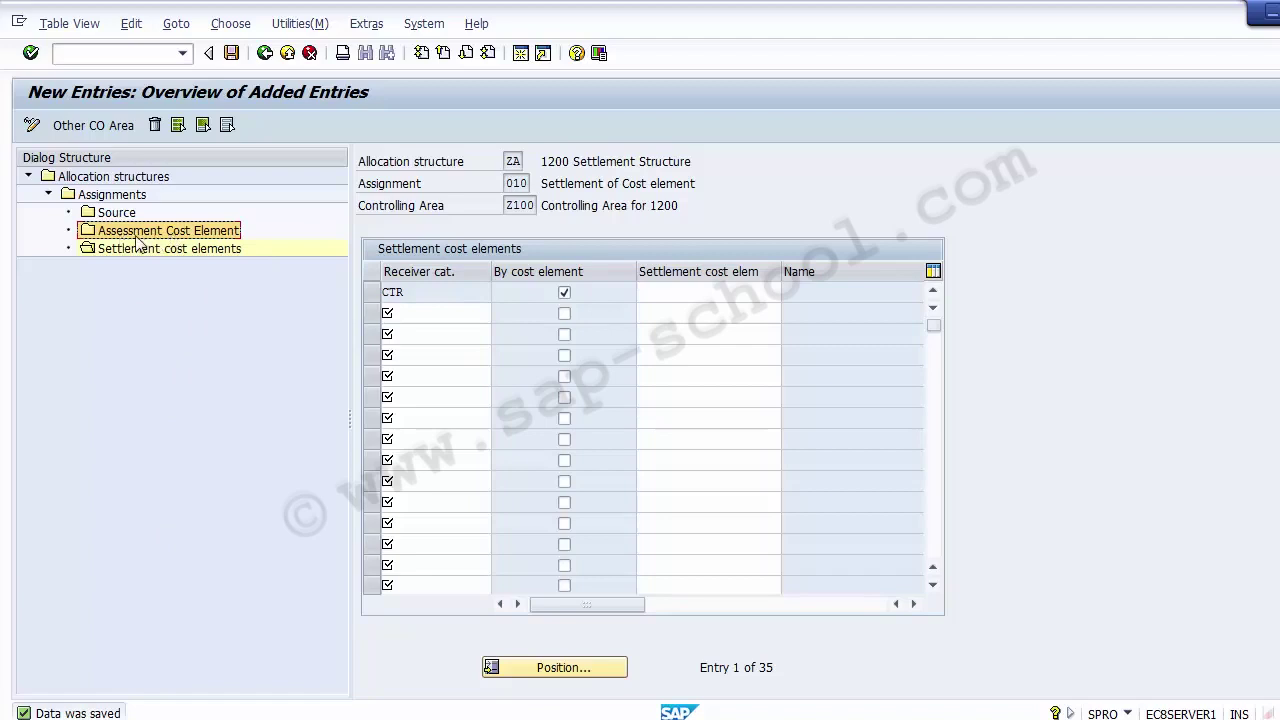
- Open the Assessment Cost Element entries of allocation structure ZA
double_click(136, 236)
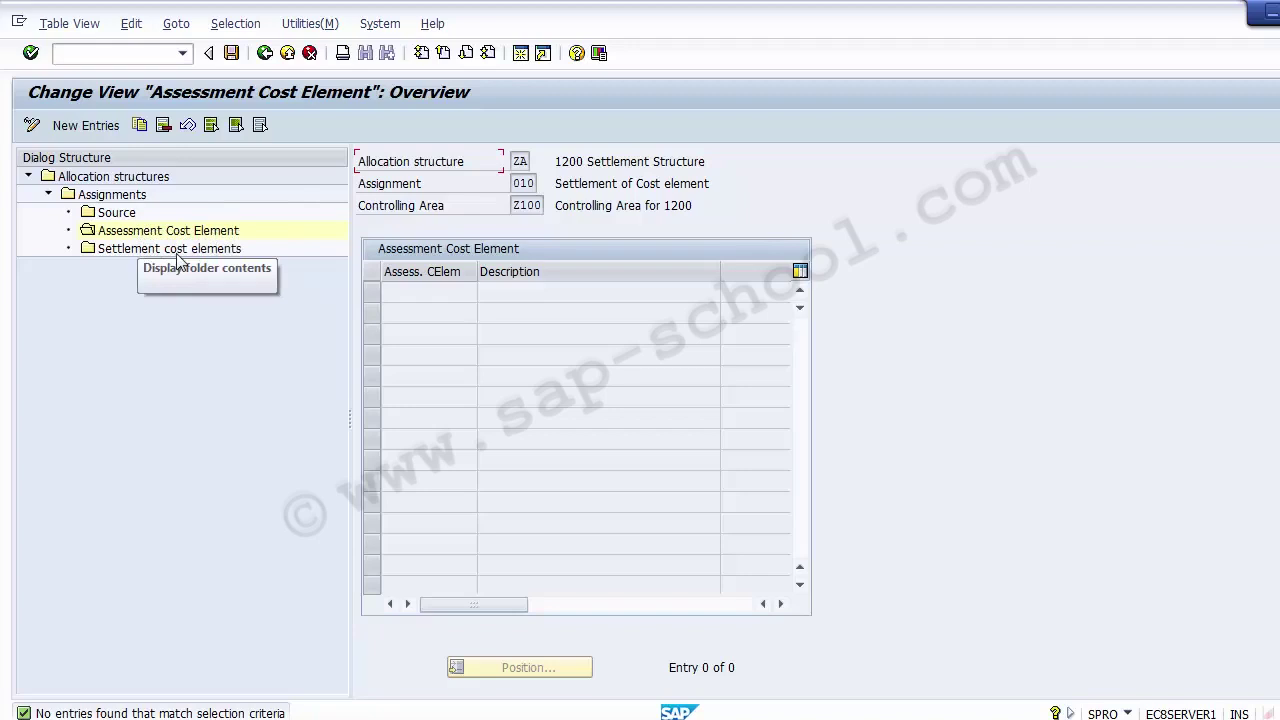
- Save the allocation structure changes, return to Display IMG, and bring up the PowerPoint slides
click(263, 58)
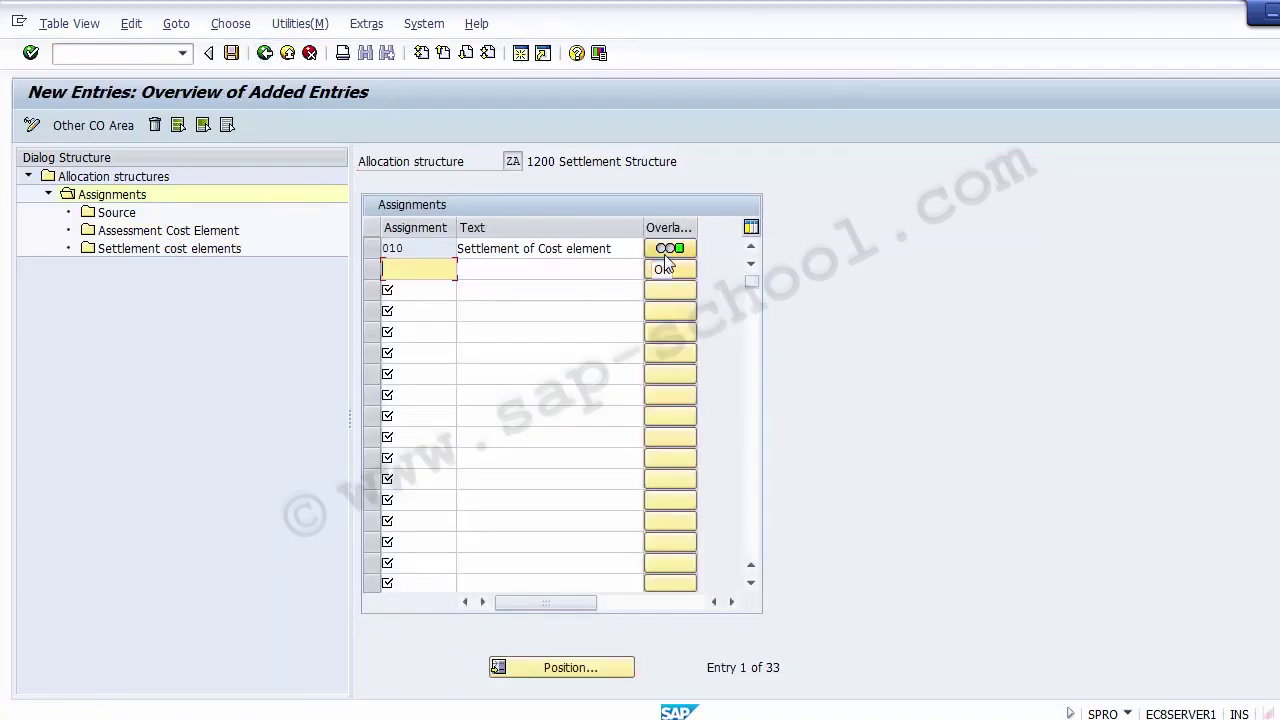
click(237, 58)
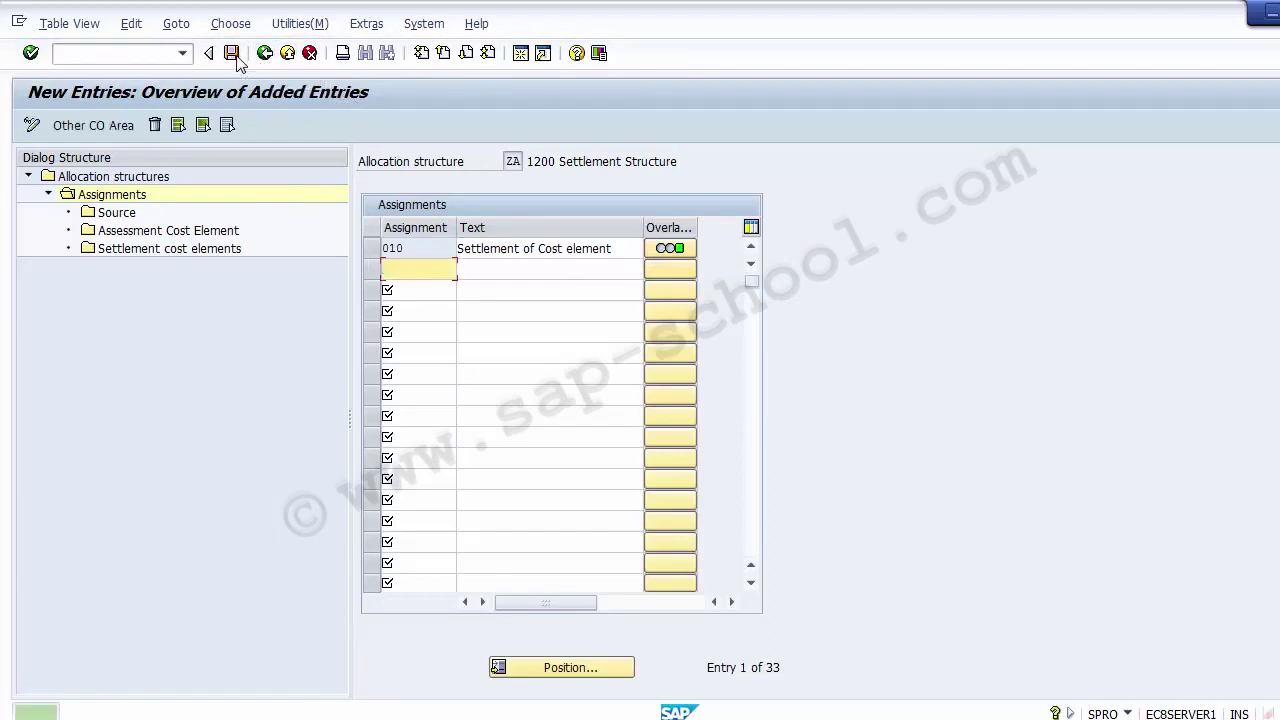
click(267, 55)
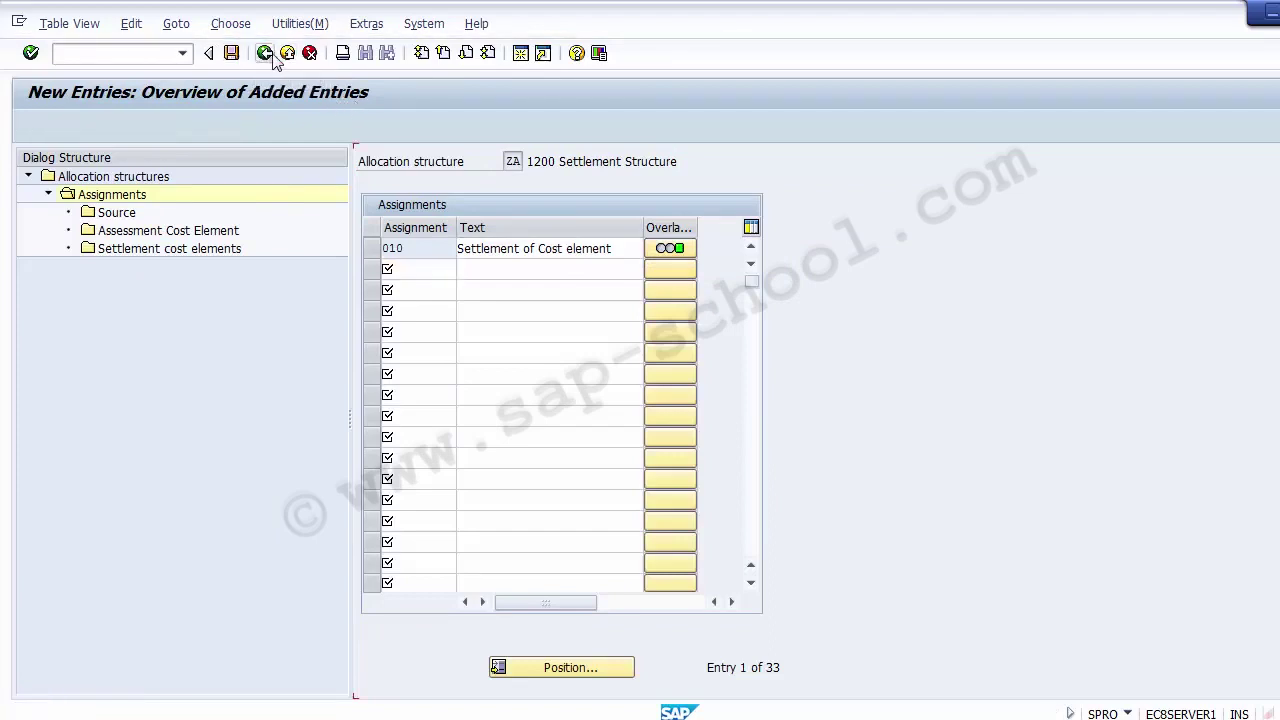
click(287, 55)
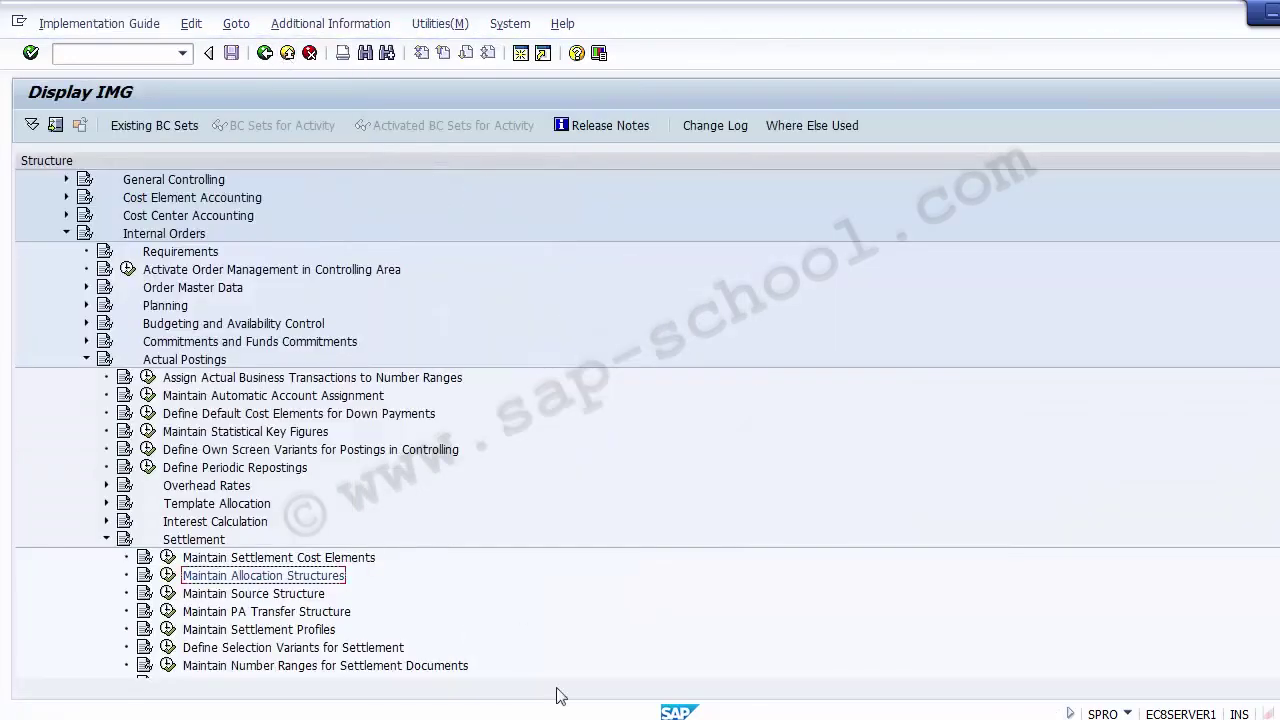
mouse_move(562, 708)
click(570, 610)
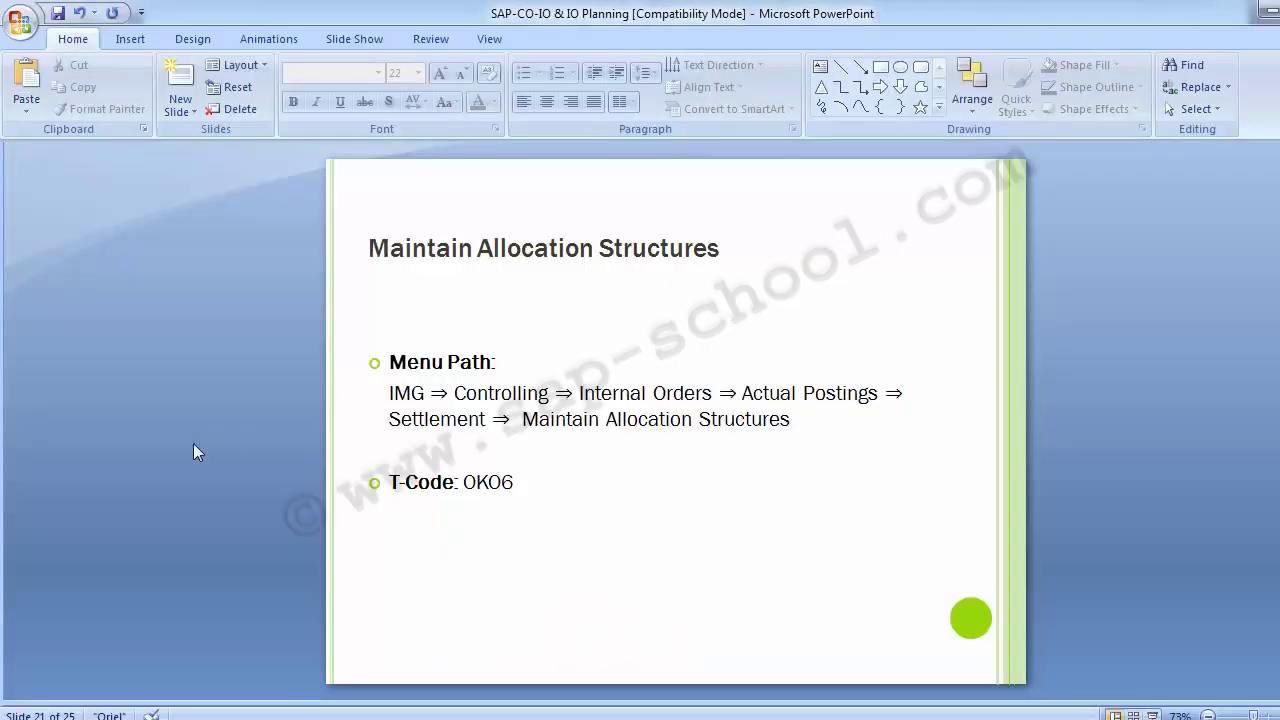
- Advance to slide 22, Maintain Settlement Profiles, showing T-codes OK07/KOAL
scroll(193, 443, down, 1)
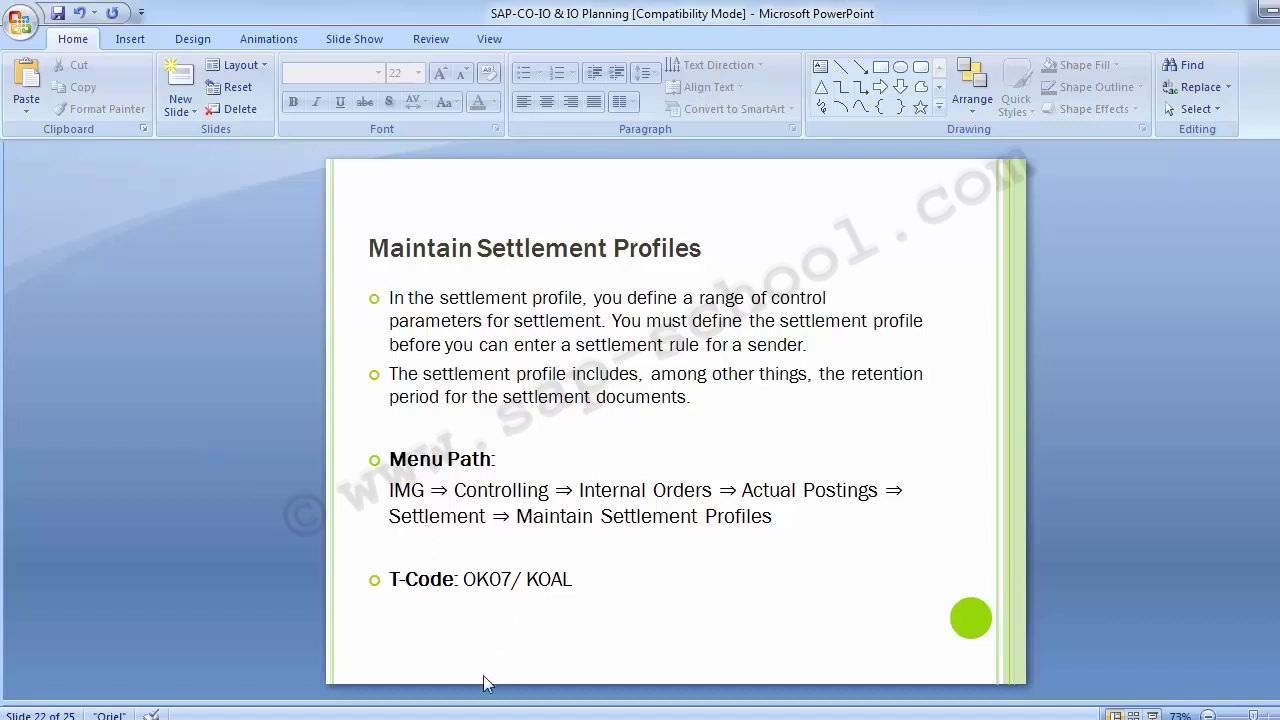
- Return to Display IMG and select Maintain Settlement Profiles under Actual Postings, Settlement
mouse_move(460, 718)
click(563, 674)
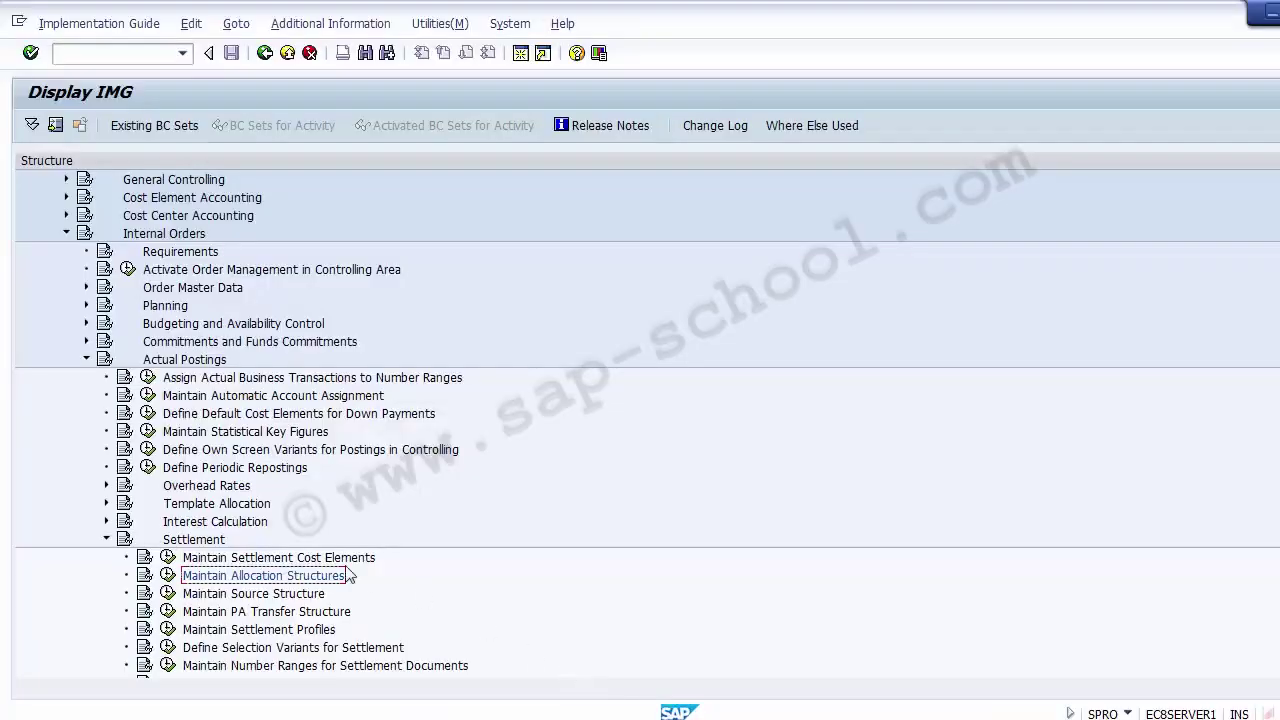
click(292, 596)
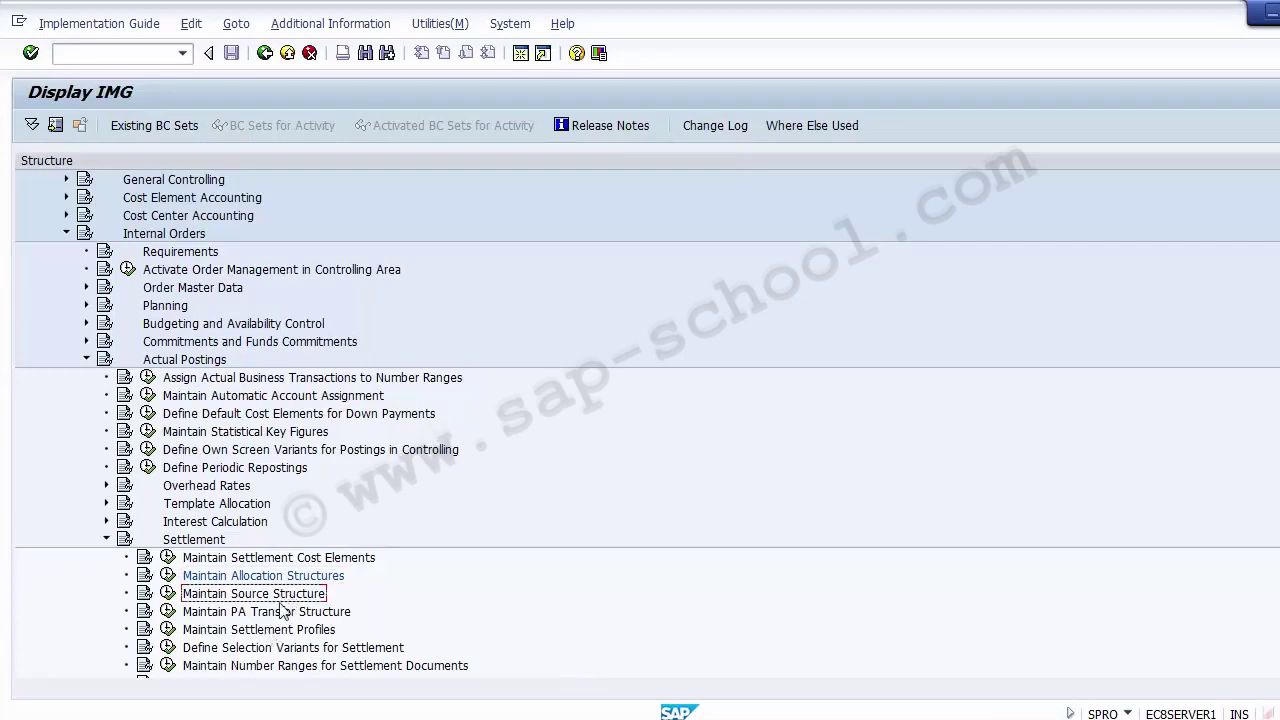
click(273, 631)
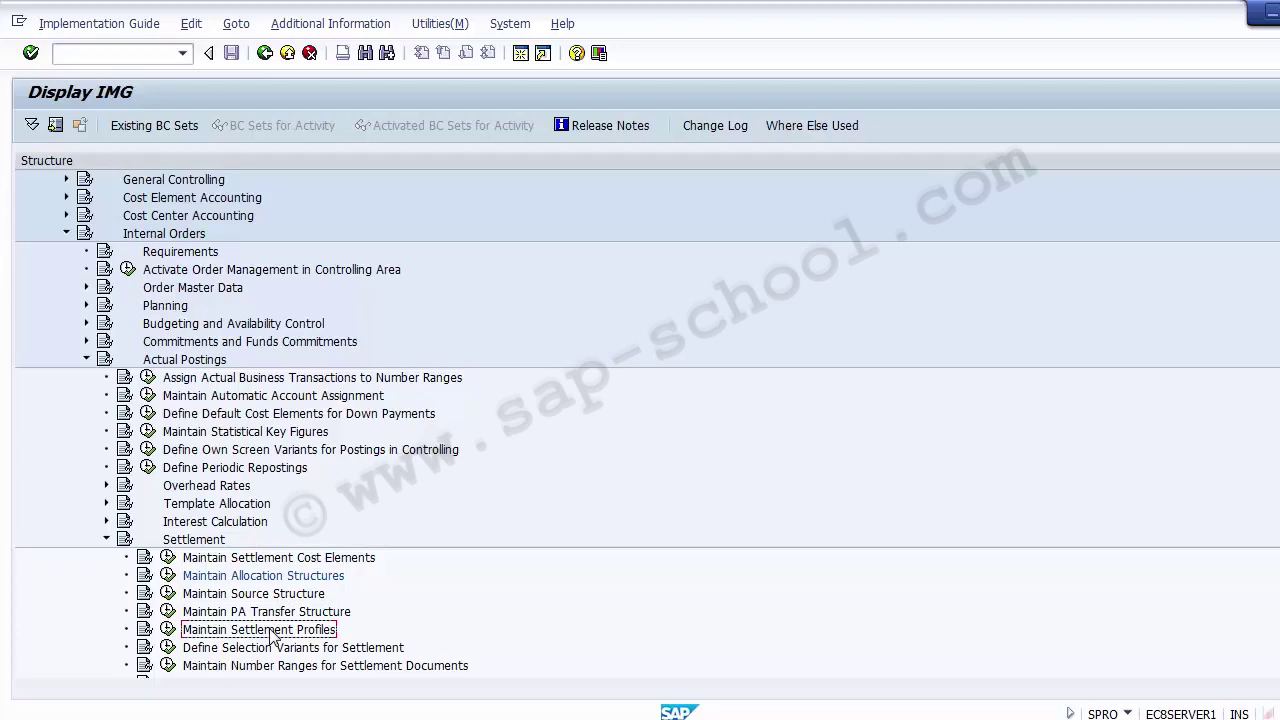
click(190, 542)
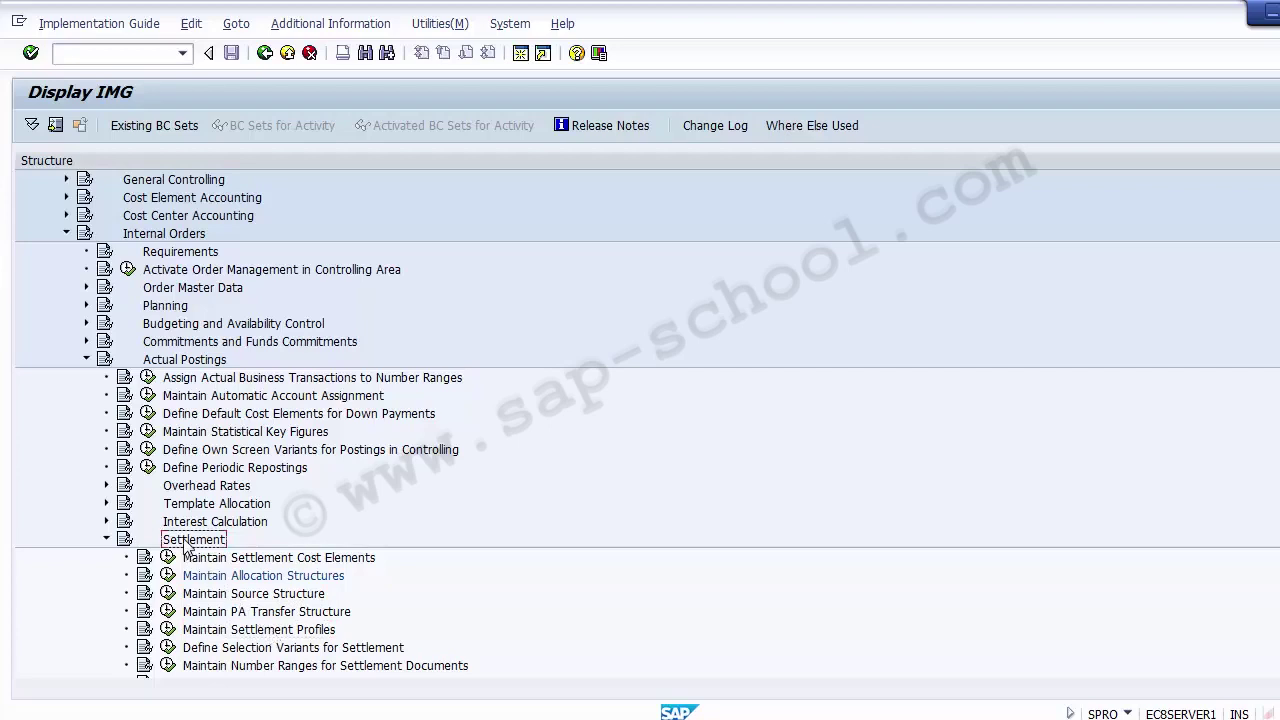
click(240, 633)
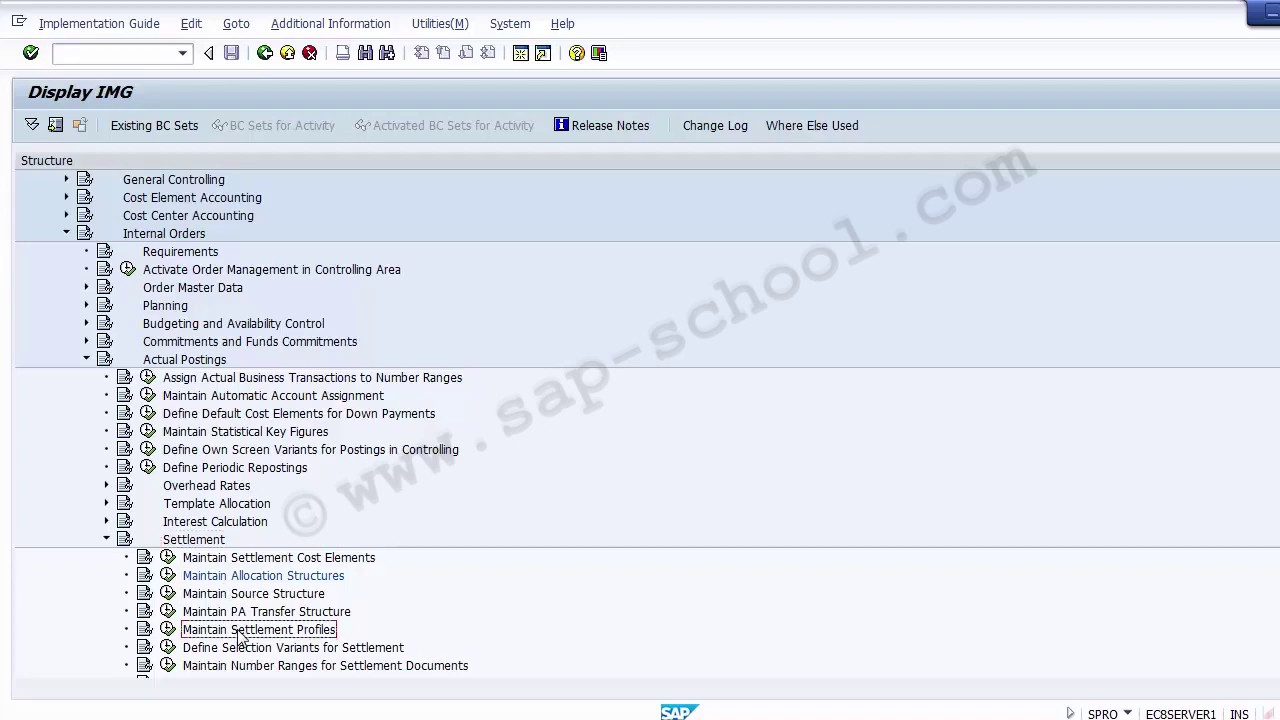
- Execute Maintain Settlement Profiles and choose it in Choose Activity to list the 66 profiles
click(168, 631)
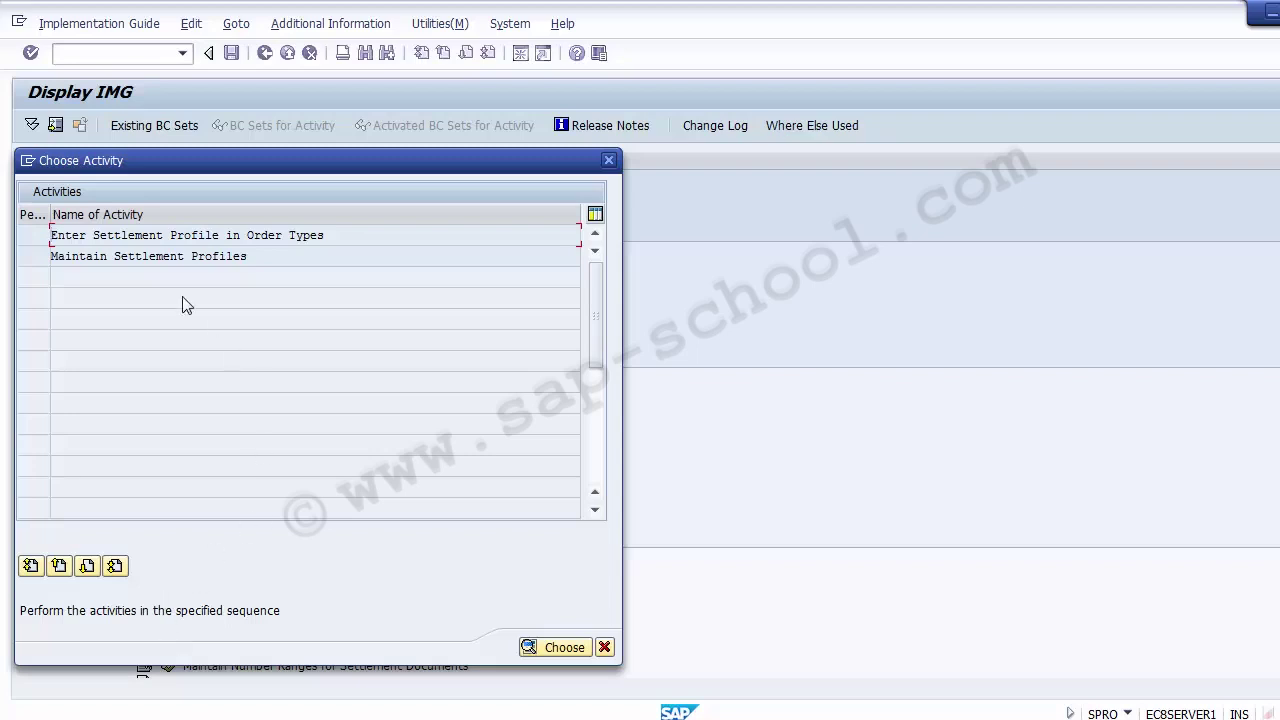
double_click(138, 257)
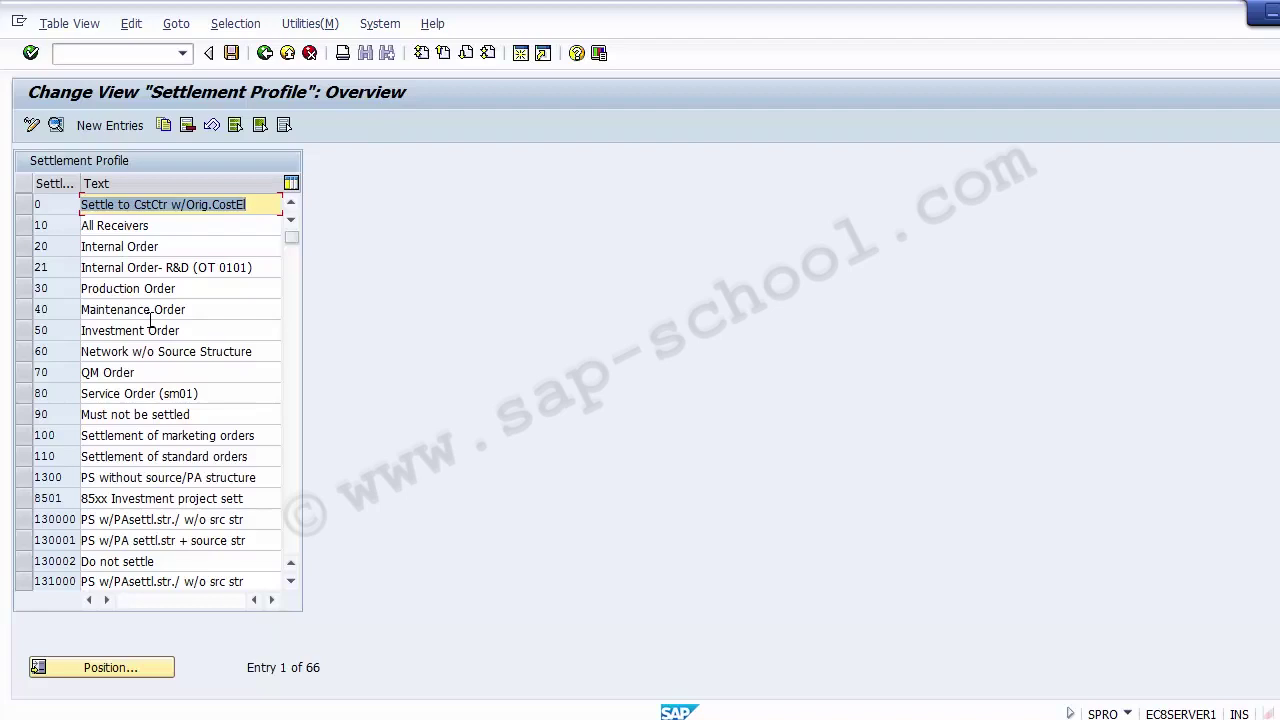
- Add a new settlement profile entry with New Entries (F5)
click(110, 126)
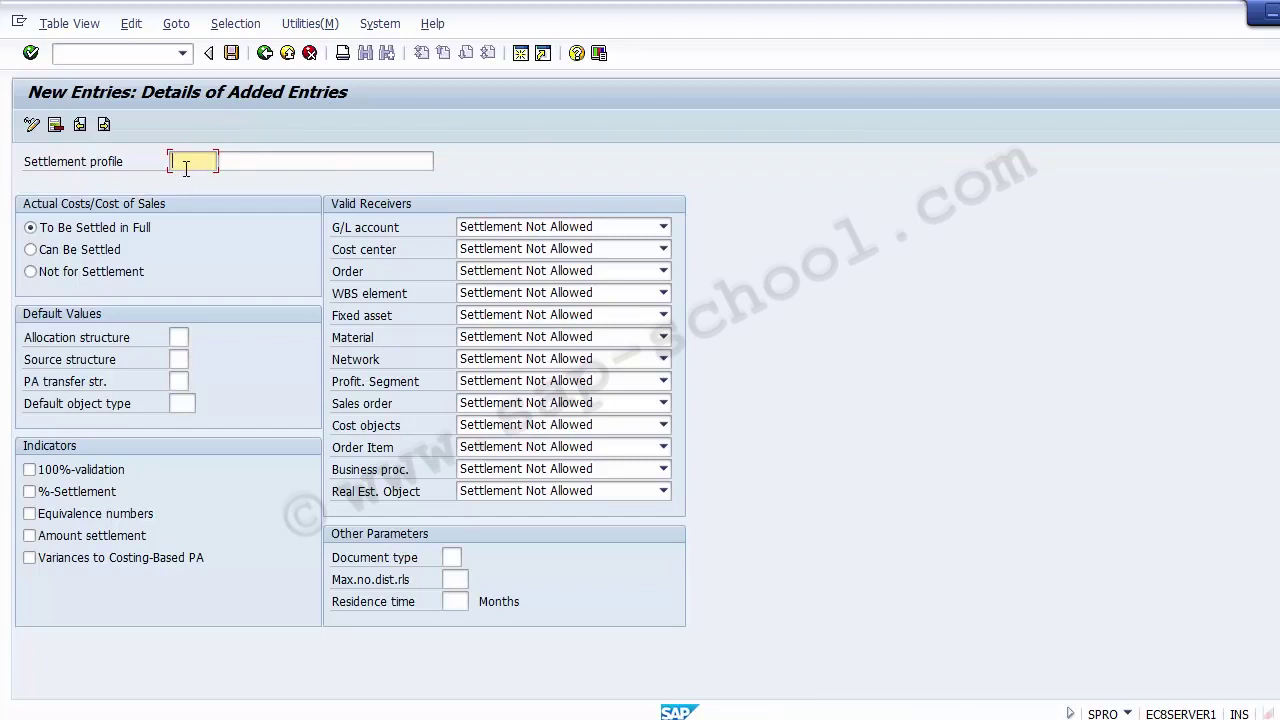
- Enter Z01200 as the new settlement profile key
text(Z)
text(OE)
text(1)
key(BackSpace)
key(BackSpace)
key(BackSpace)
text(06011)
key(BackSpace)
key(BackSpace)
key(BackSpace)
key(BackSpace)
text(1200)
- Describe it as 'Inter Order Settl Profile' and settle actual costs in full
click(258, 162)
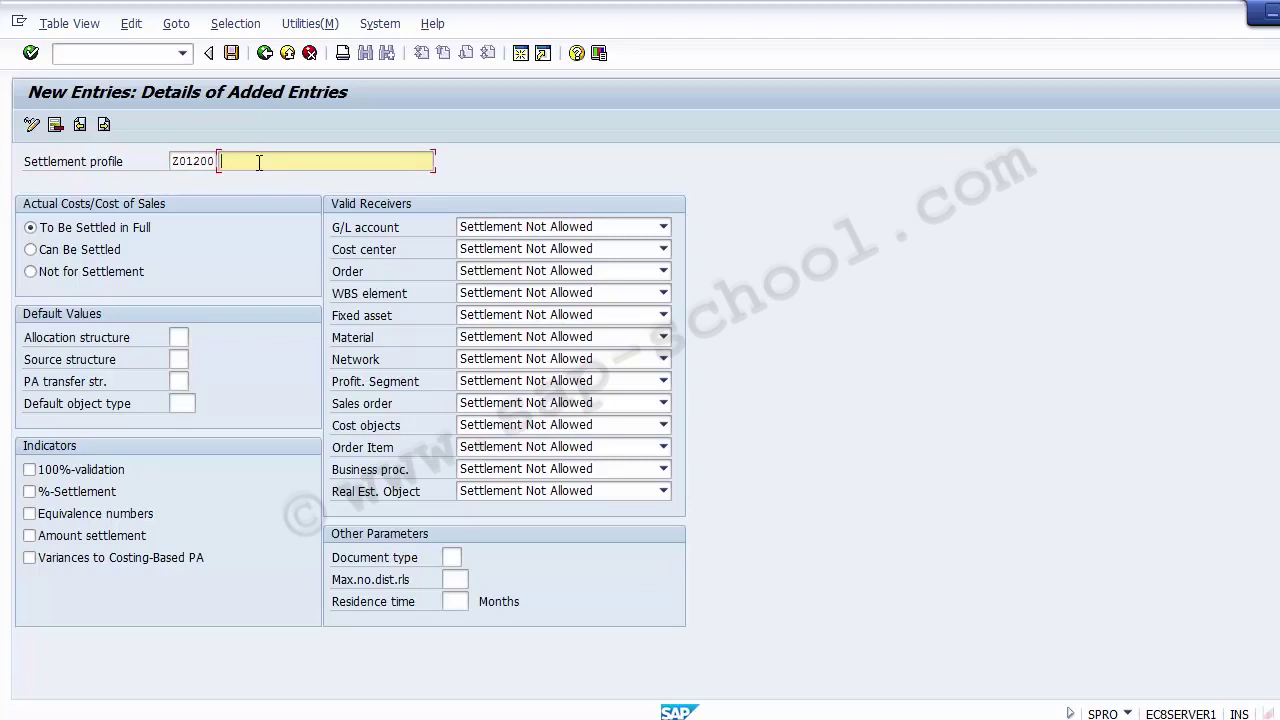
text(Inte)
text(r C)
text(rdwer)
key(BackSpace)
key(BackSpace)
key(BackSpace)
text(er Settl Profile)
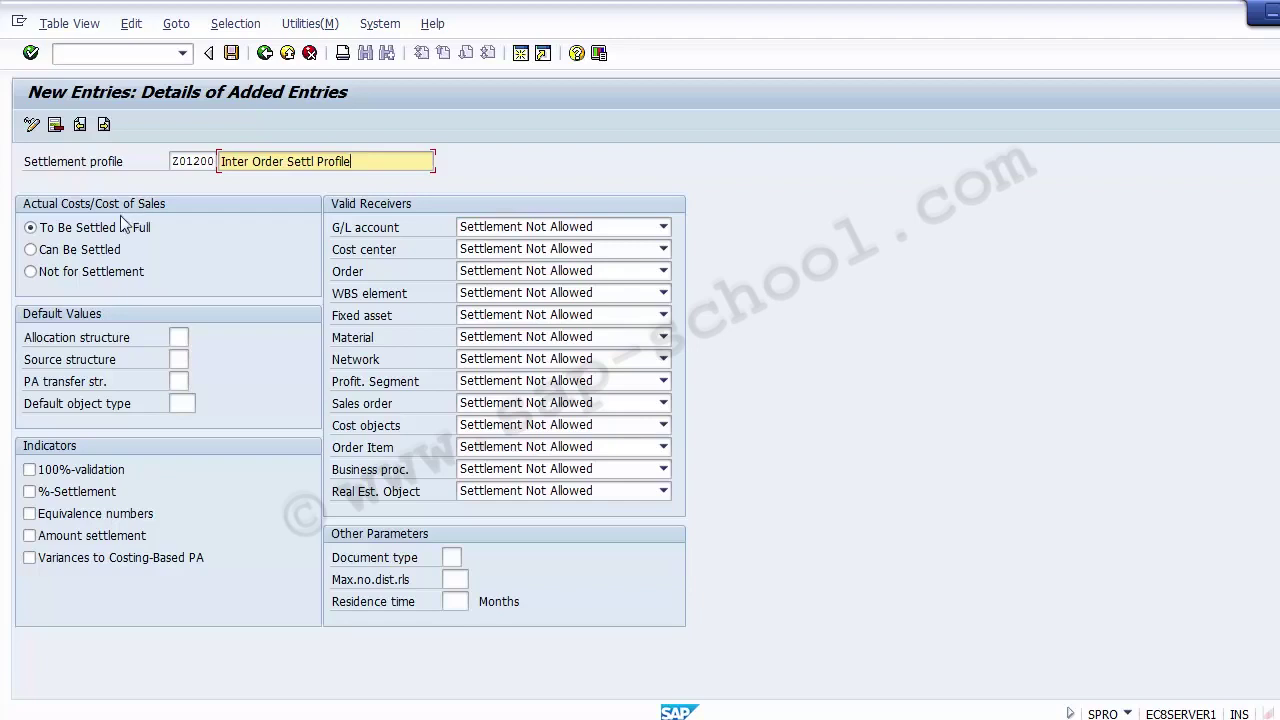
click(110, 231)
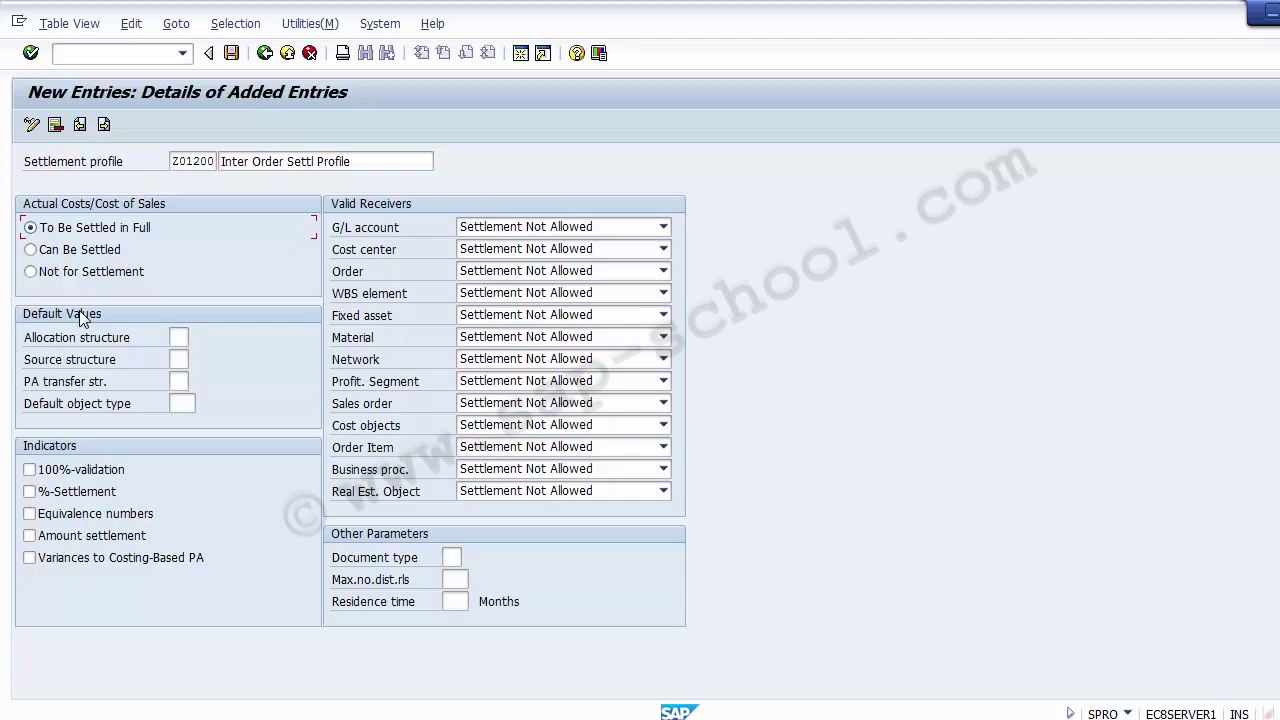
- Pick allocation structure ZA (1200 Settlement Structure) from the F4 list
click(180, 337)
click(197, 338)
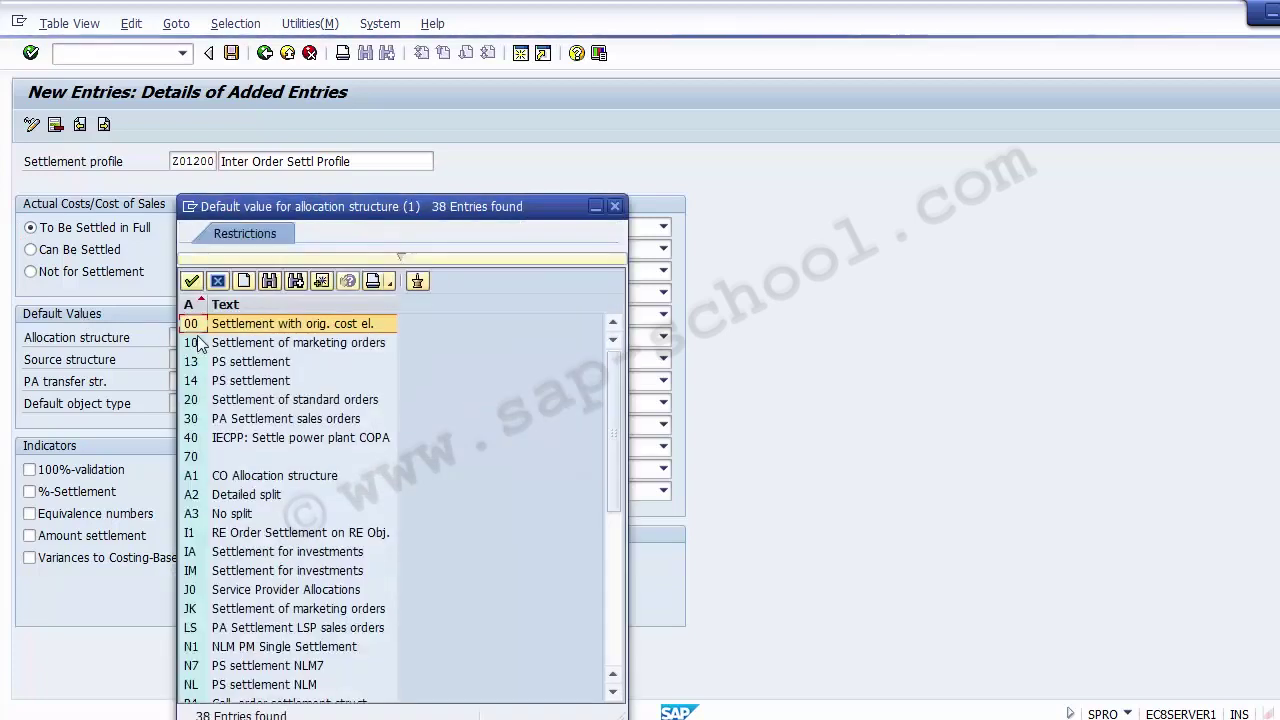
key(ctrl+End)
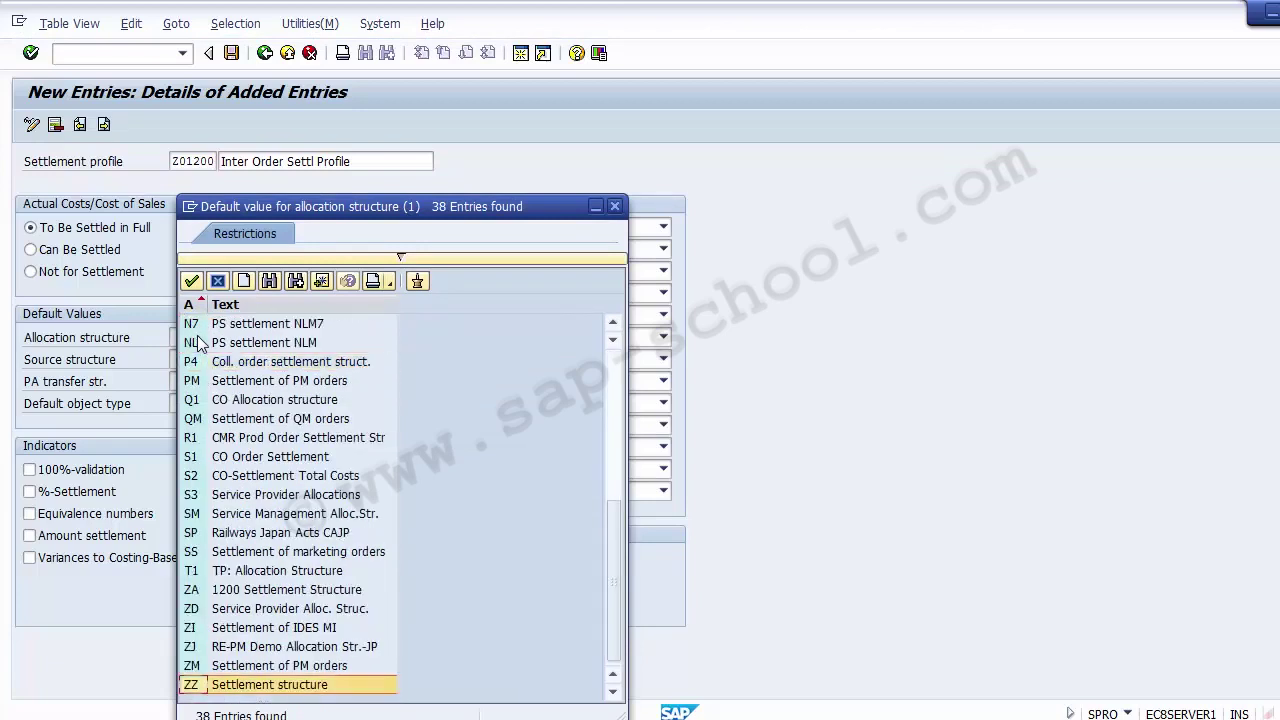
key(Up)
key(Up)
key(Up)
key(Up)
key(Up)
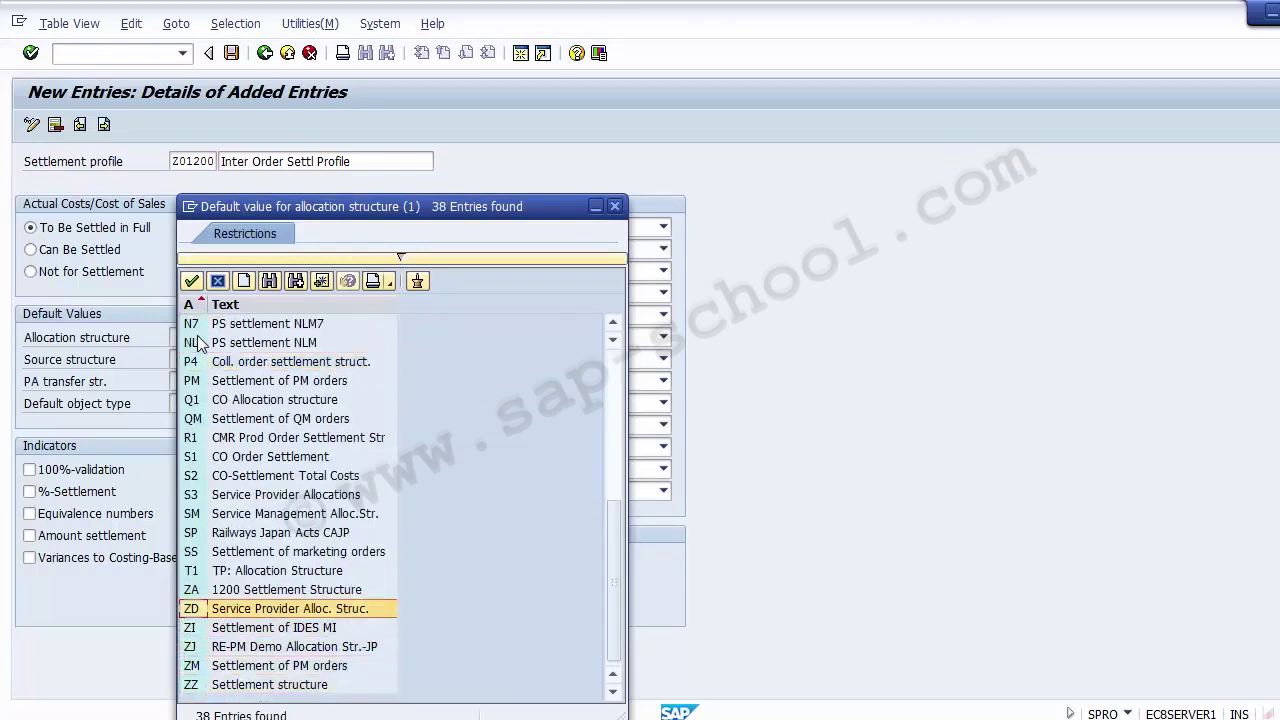
double_click(224, 592)
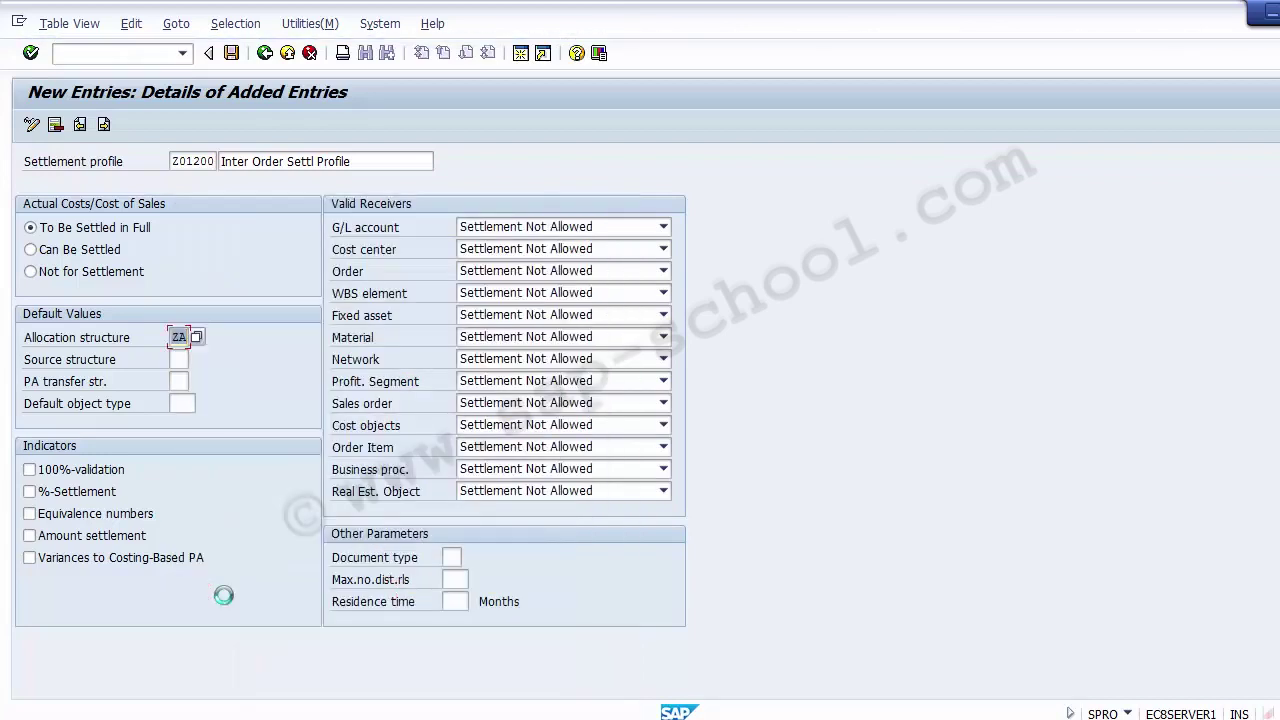
click(179, 359)
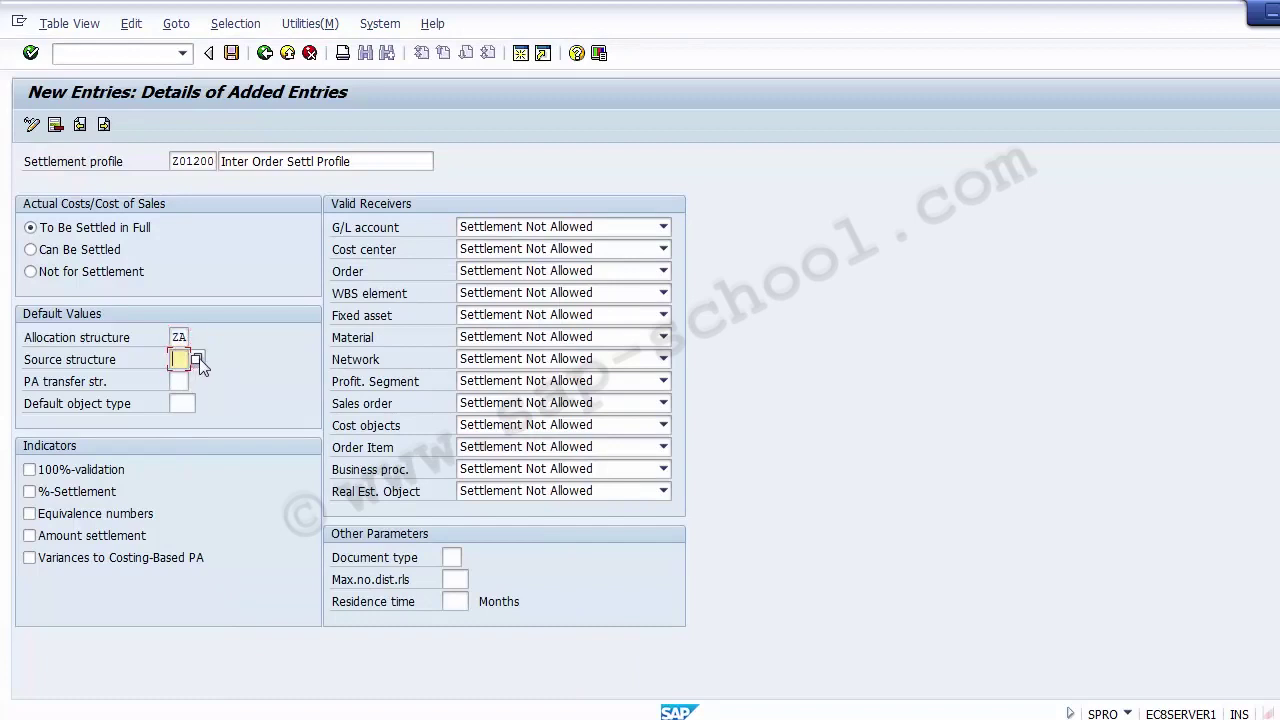
click(197, 359)
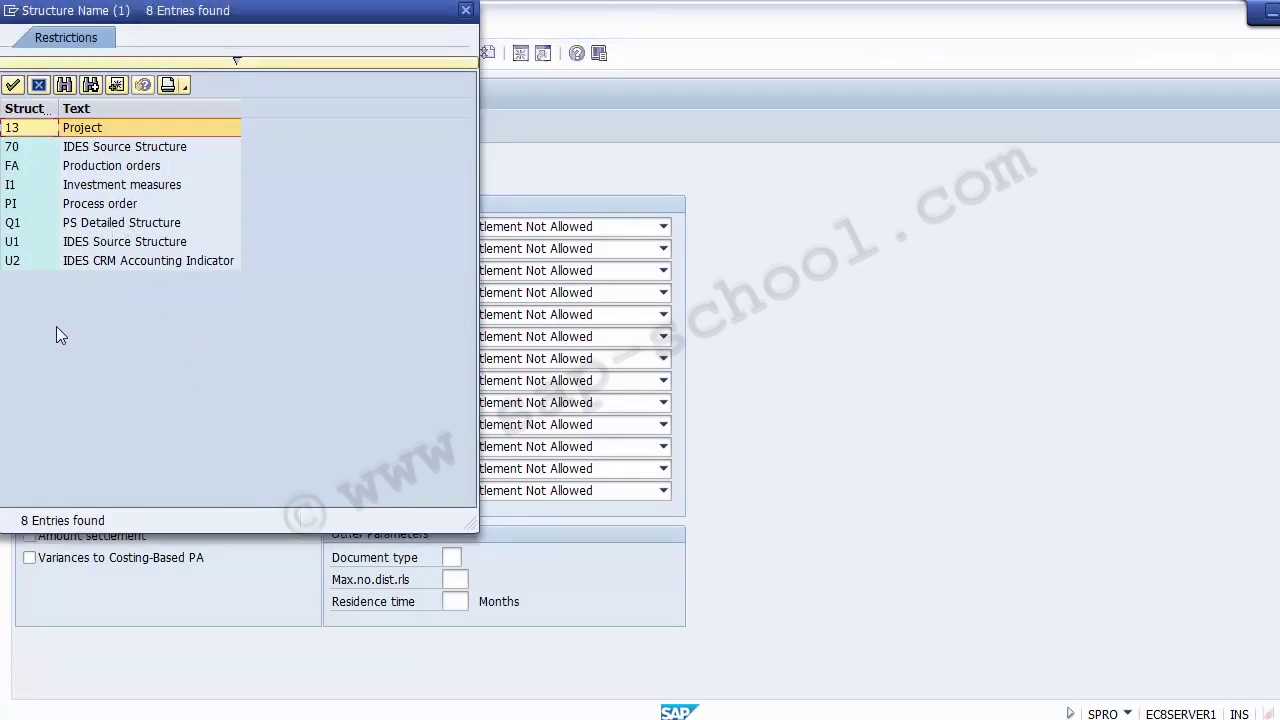
click(40, 87)
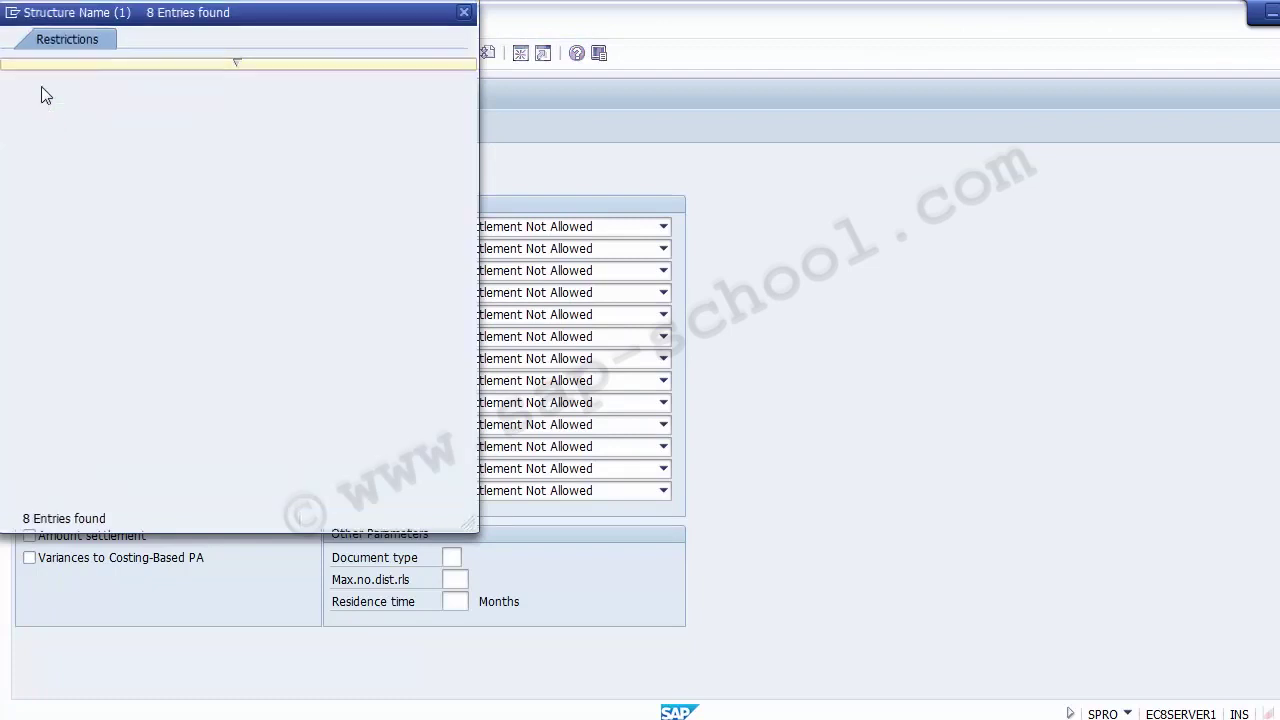
click(180, 337)
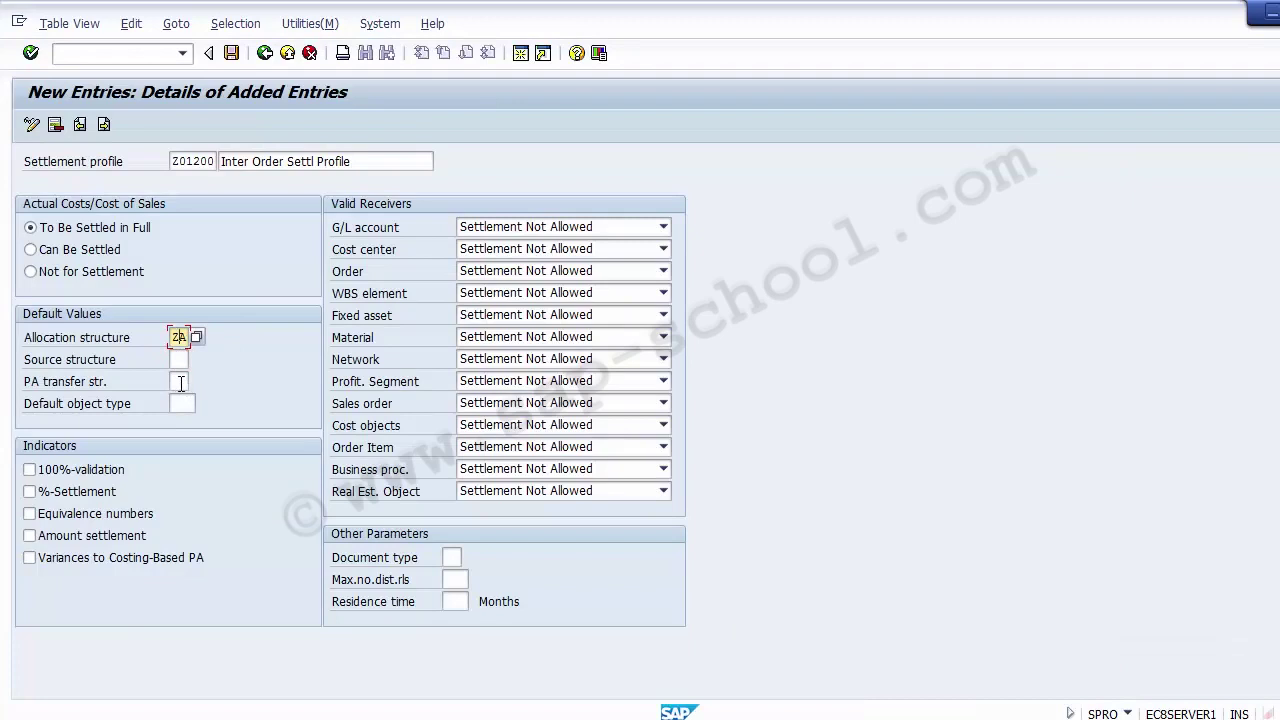
click(179, 381)
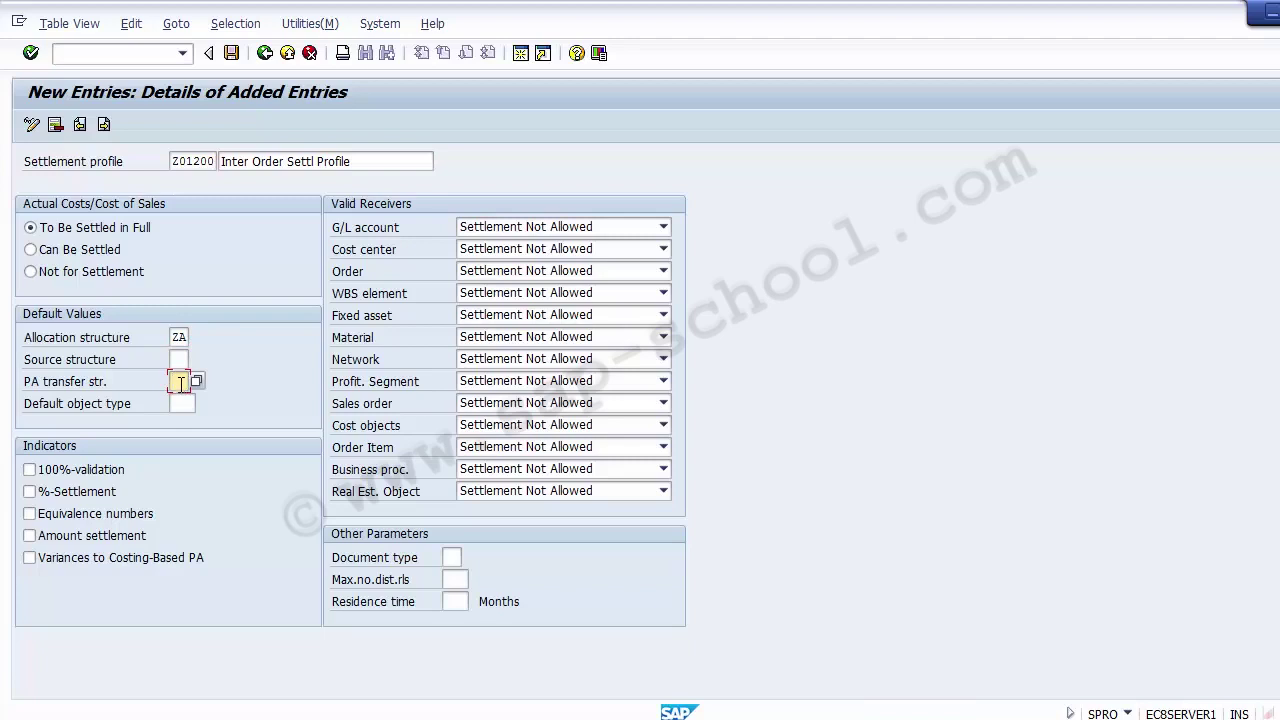
click(183, 405)
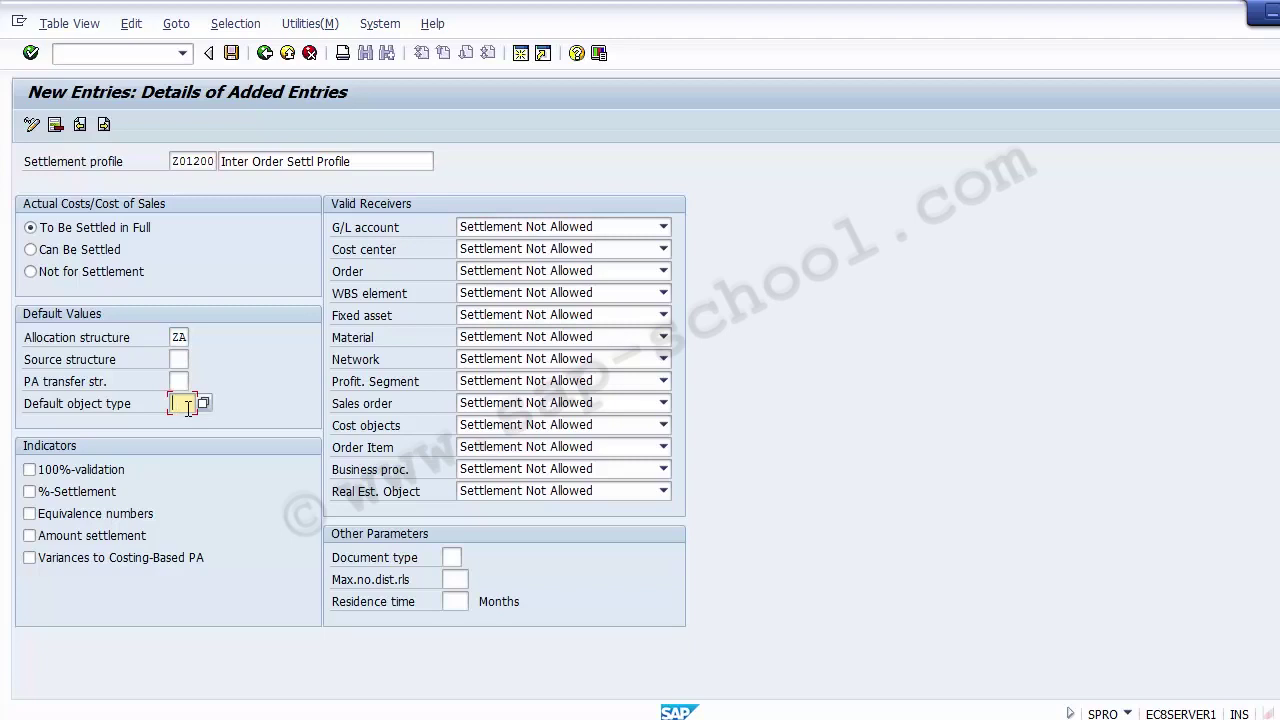
- Set default object type CTR (Cost center) and tick 100%-validation and %-Settlement
click(203, 405)
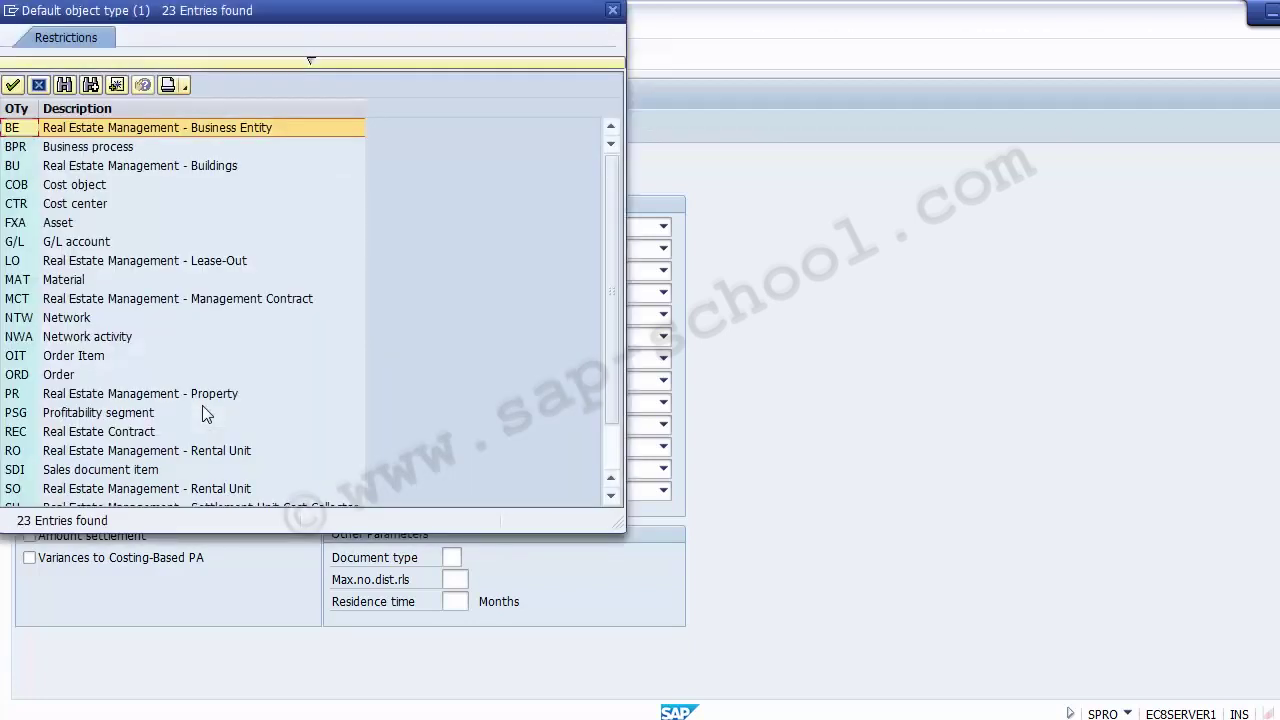
key(Down)
key(Down)
key(Down)
key(Down)
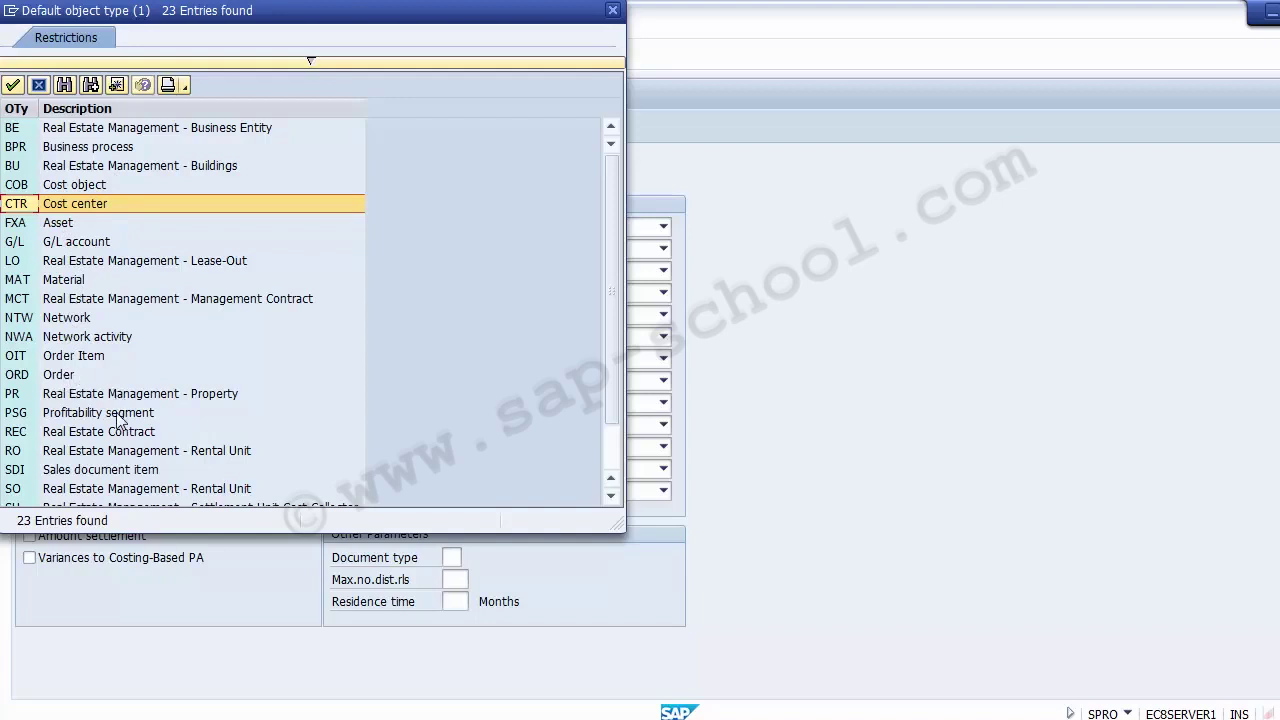
double_click(77, 205)
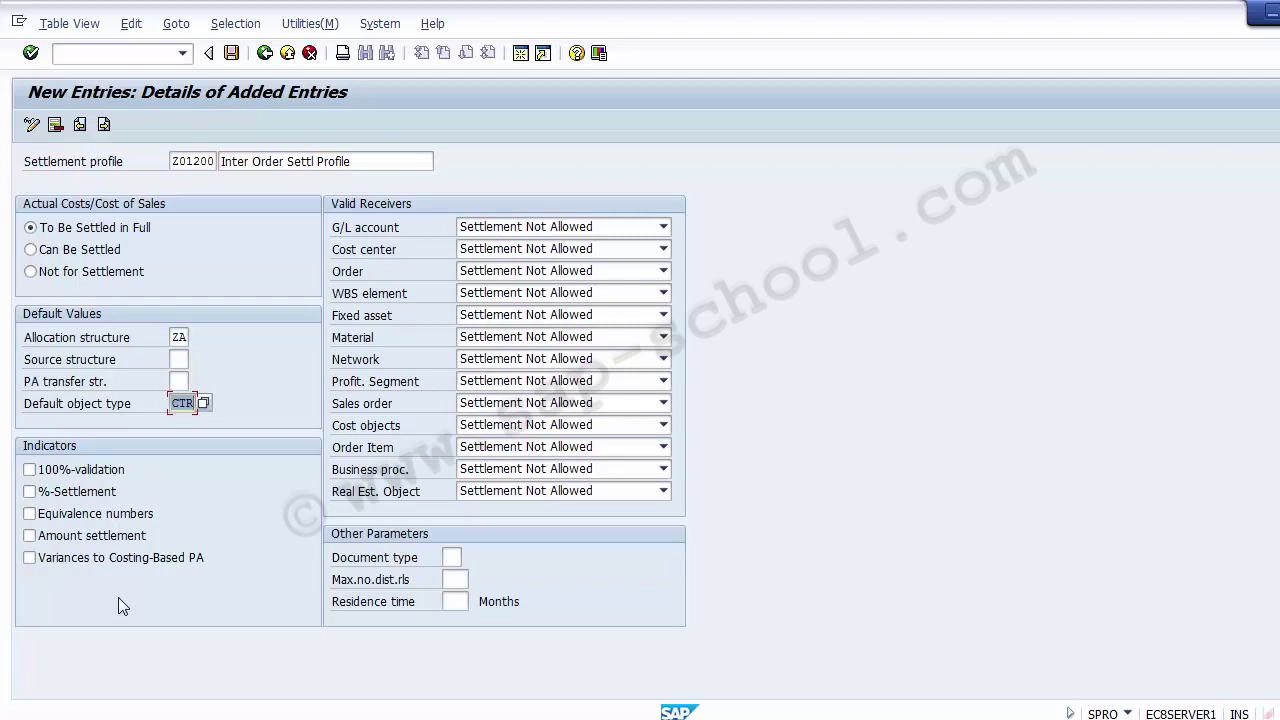
click(103, 466)
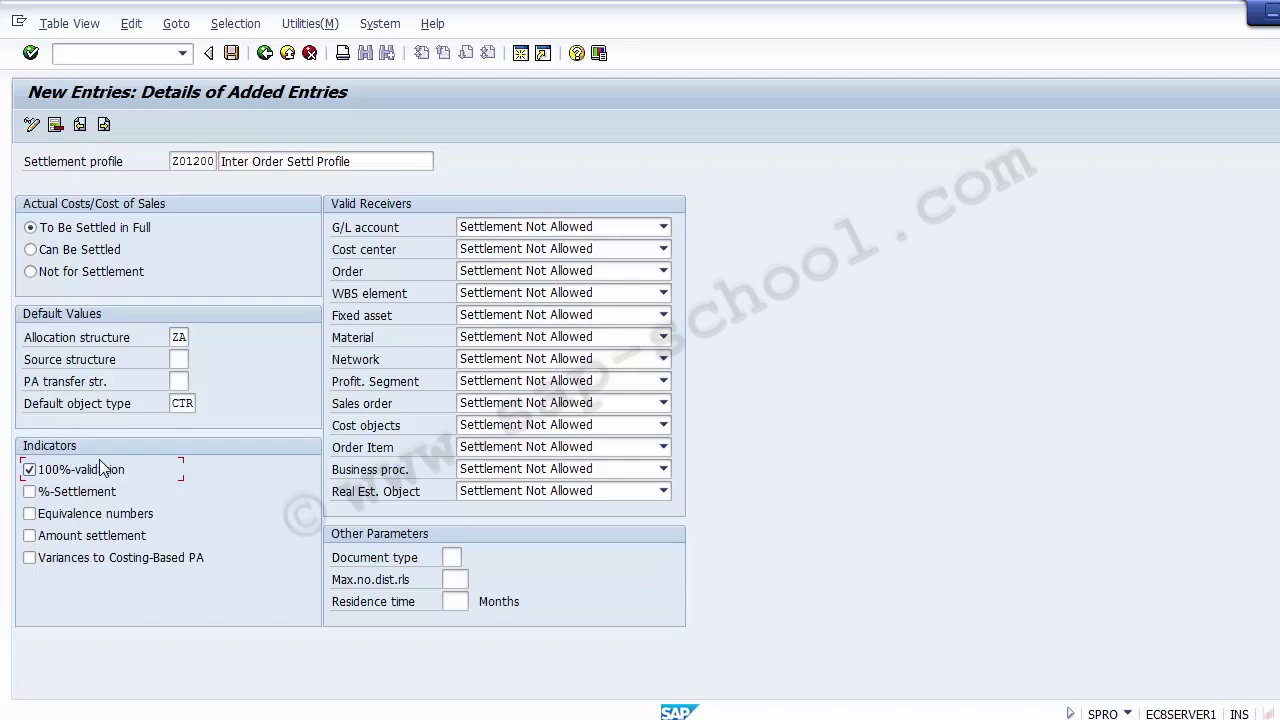
click(70, 492)
- Tick the Equivalence numbers indicator for profile Z01200
click(72, 516)
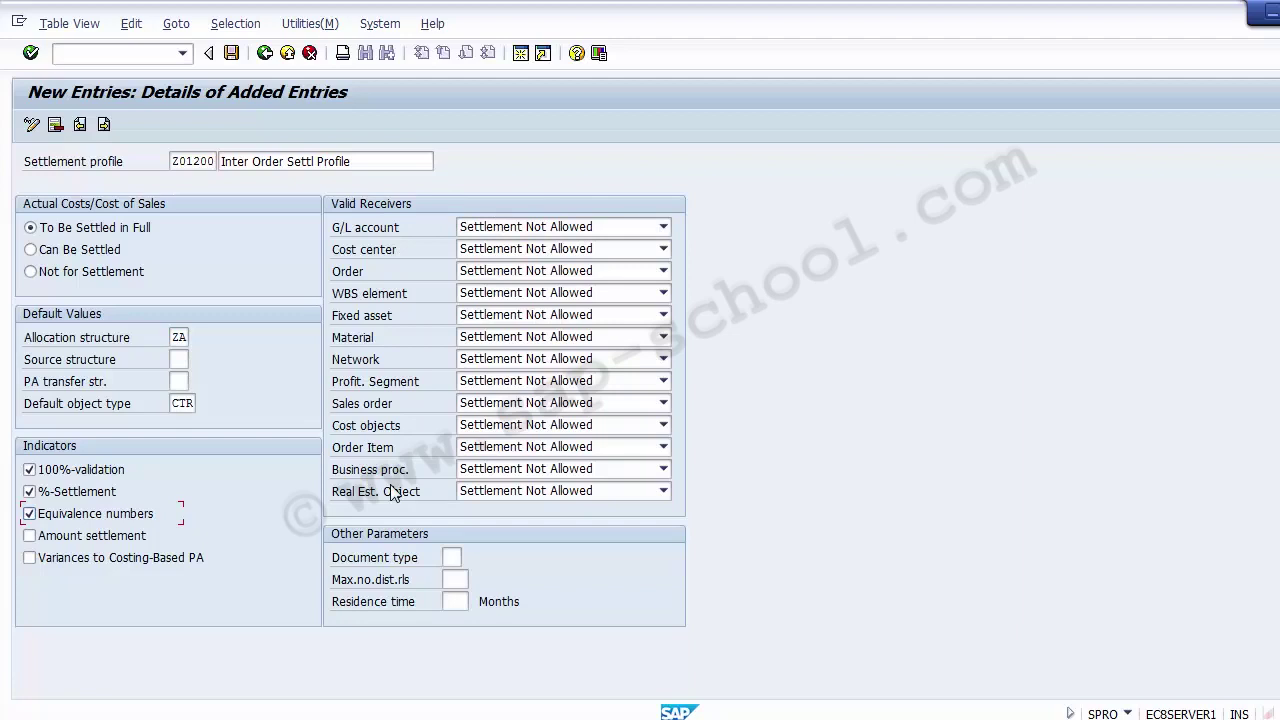
- Set G/L account, cost center, order and fixed asset receivers to Settlement Optional in Z01200
click(609, 229)
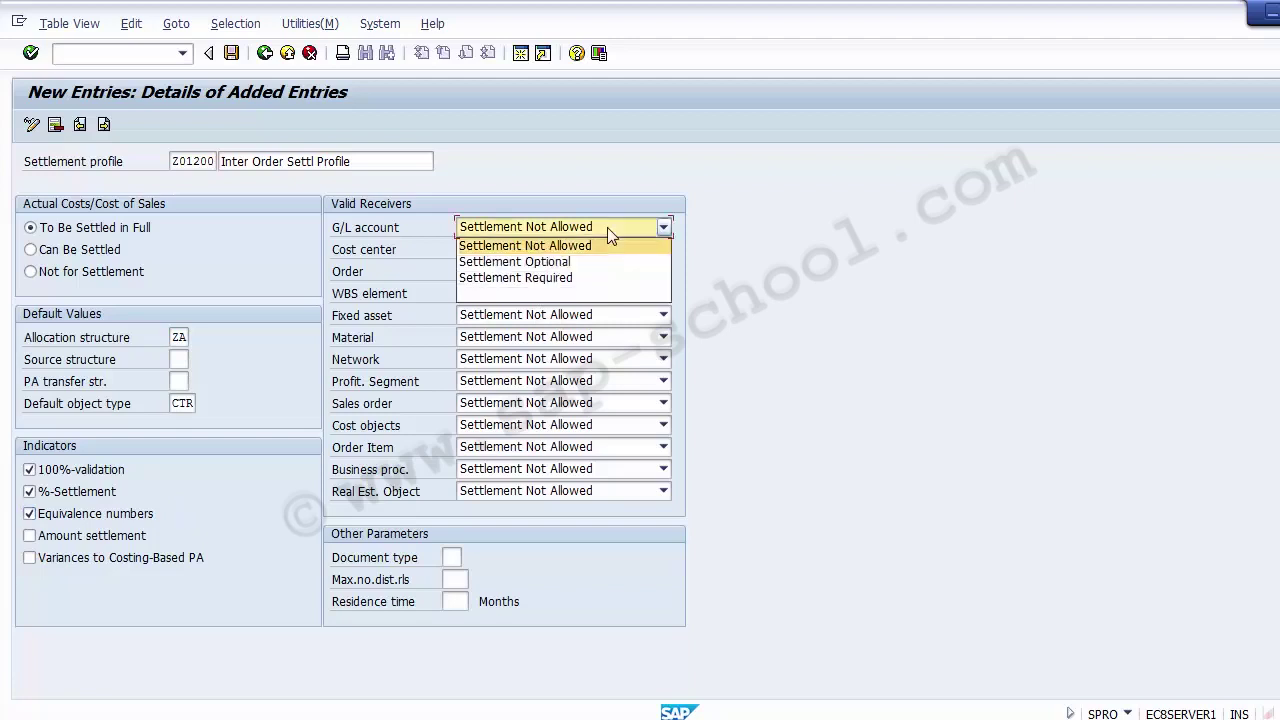
click(566, 263)
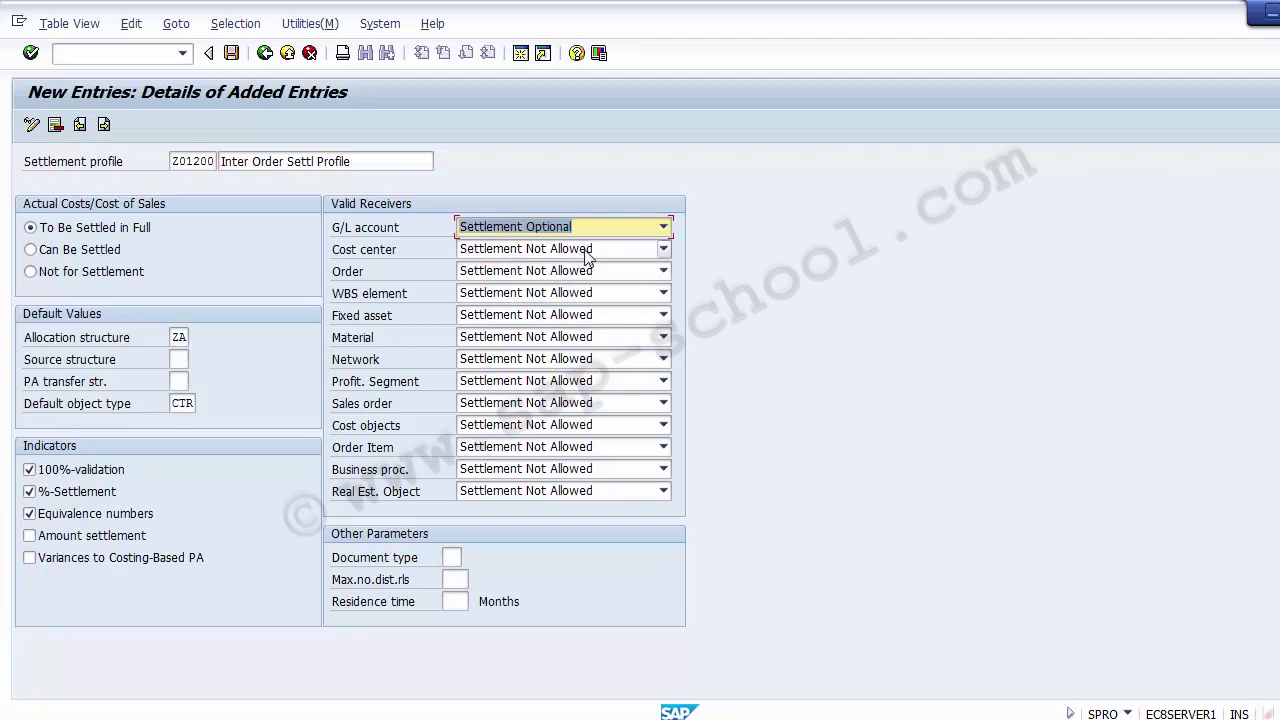
click(586, 251)
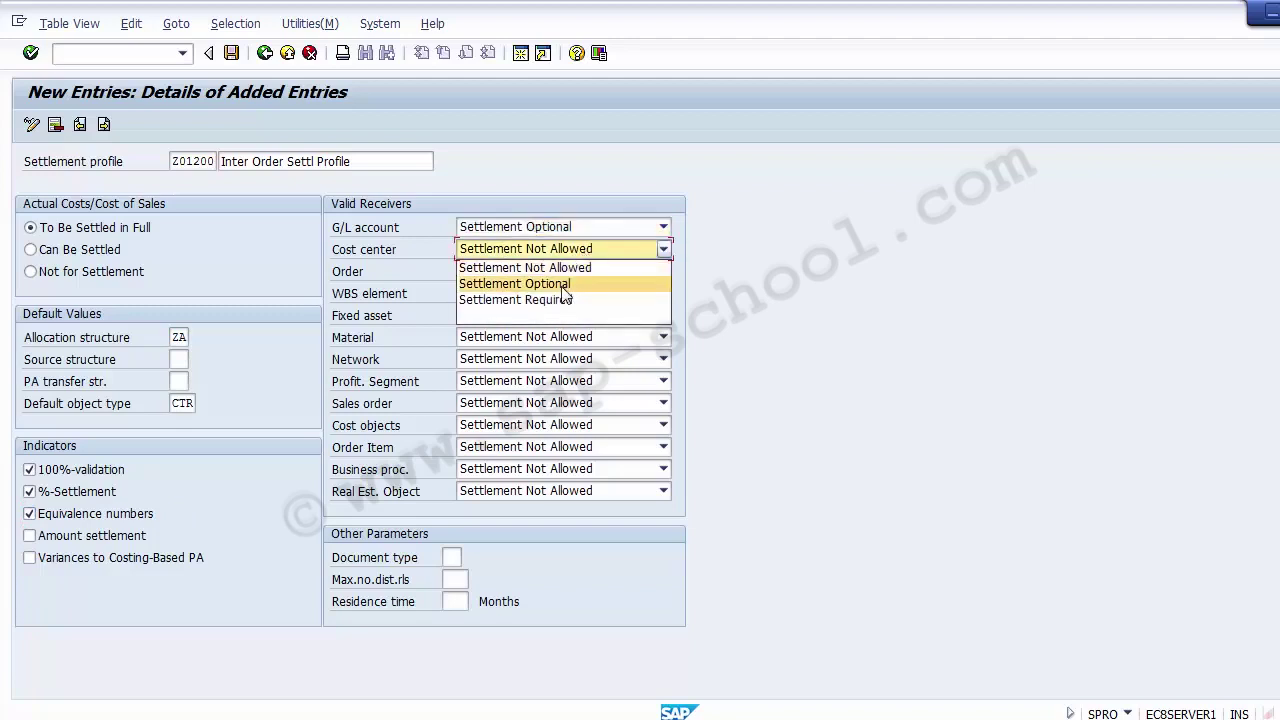
click(563, 285)
click(548, 280)
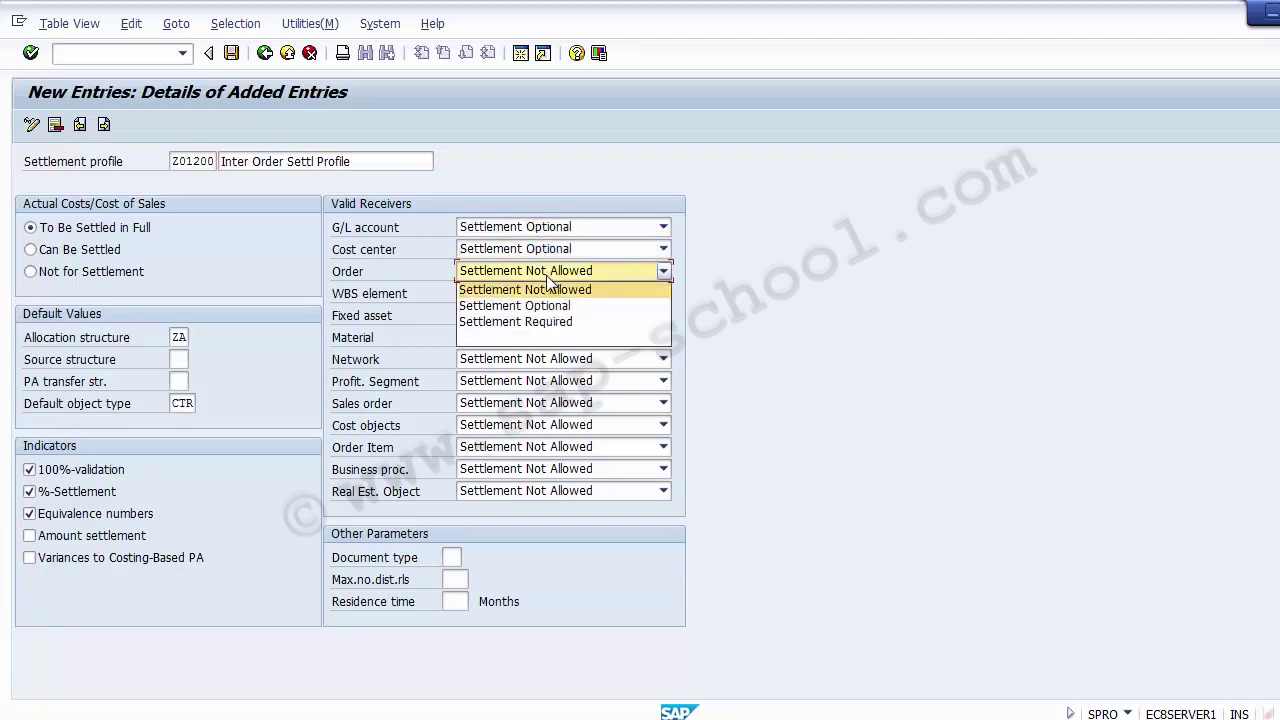
click(550, 310)
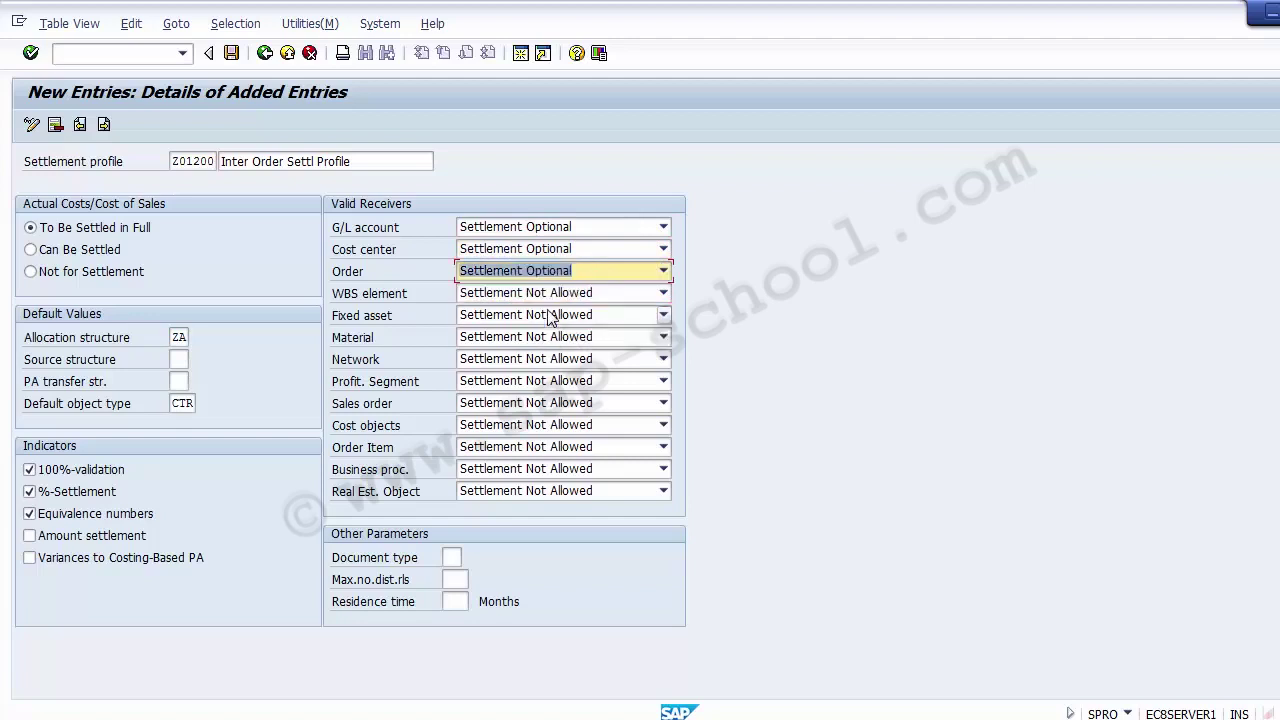
click(530, 320)
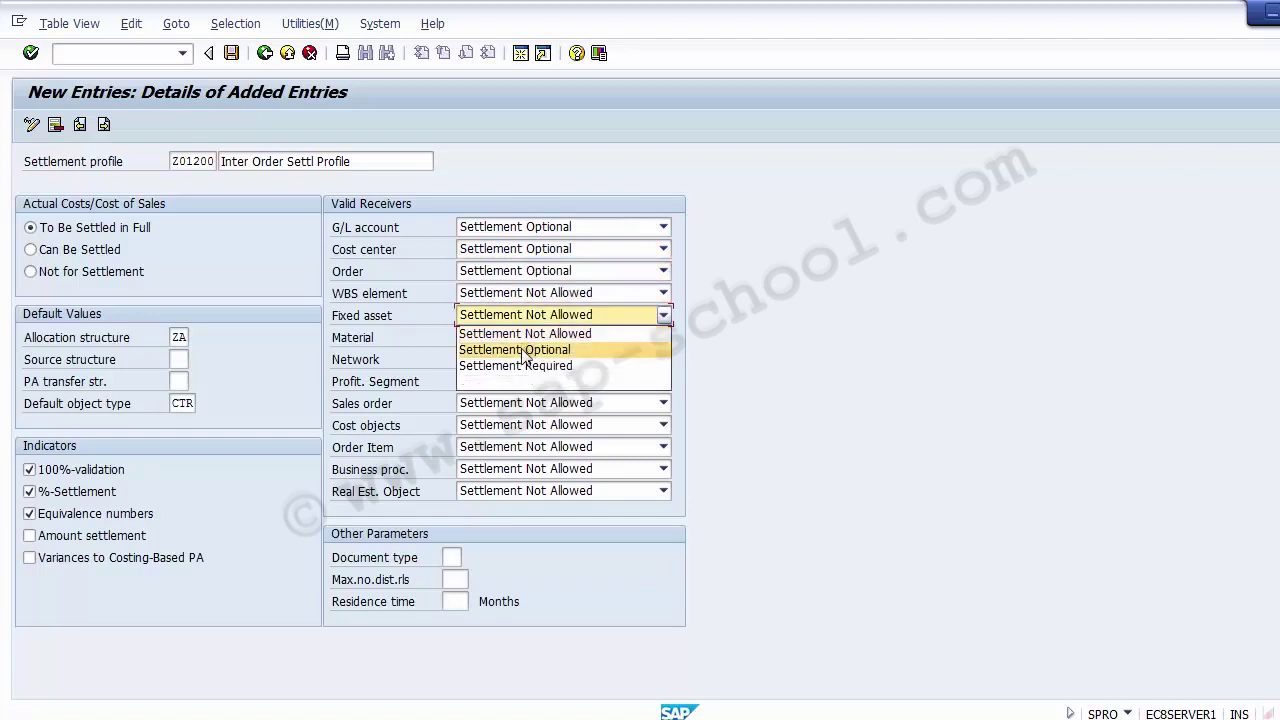
click(524, 352)
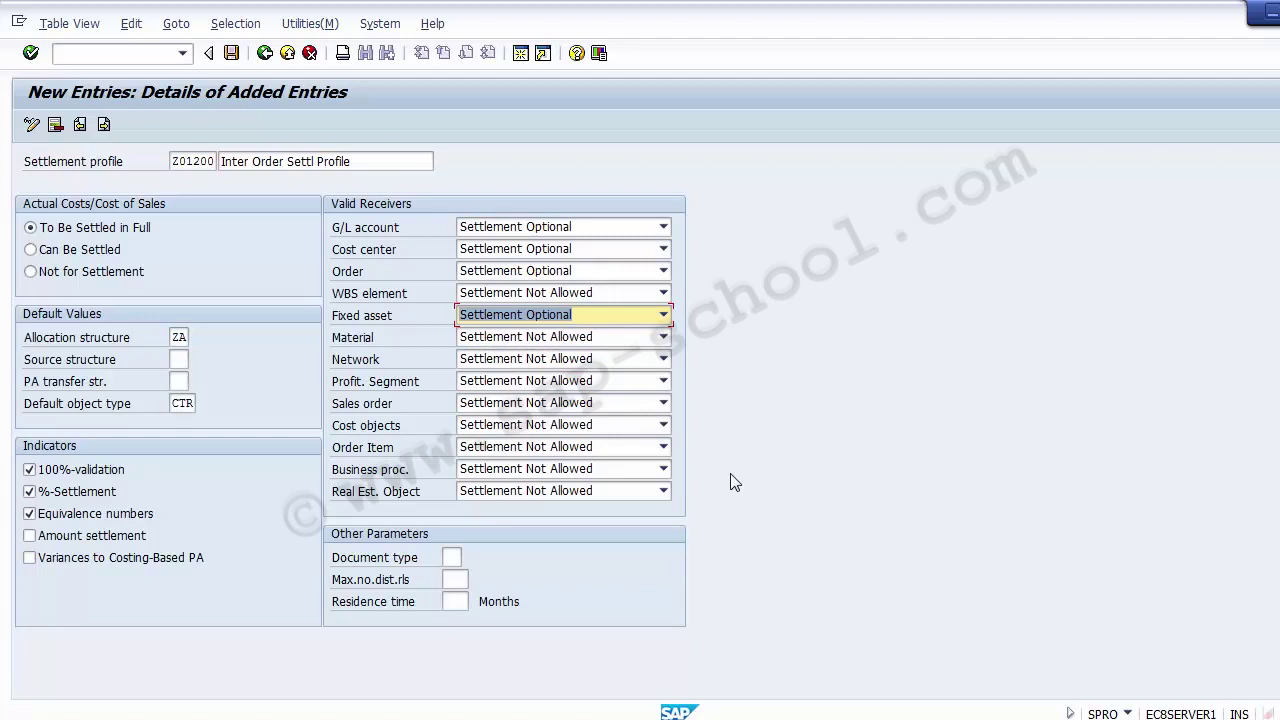
click(451, 557)
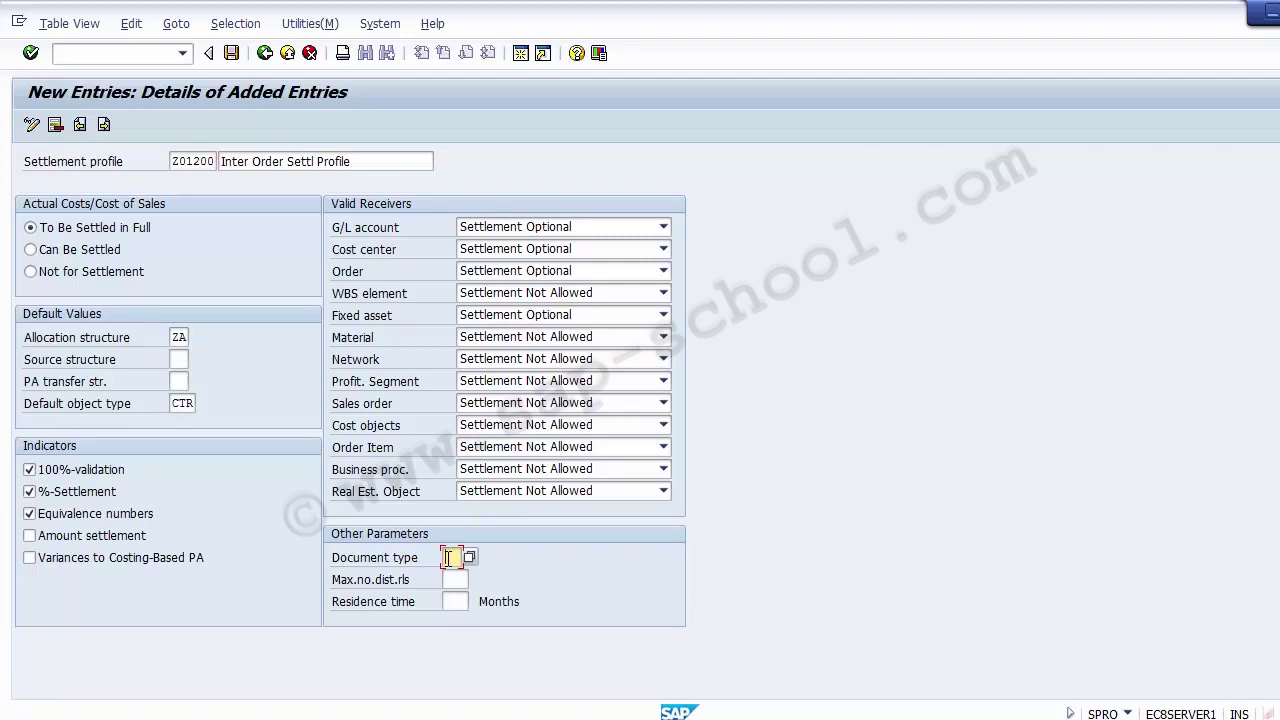
- Enter document type SA, 999 maximum distribution rules and 24-month residence time, then save
text(SA)
click(451, 577)
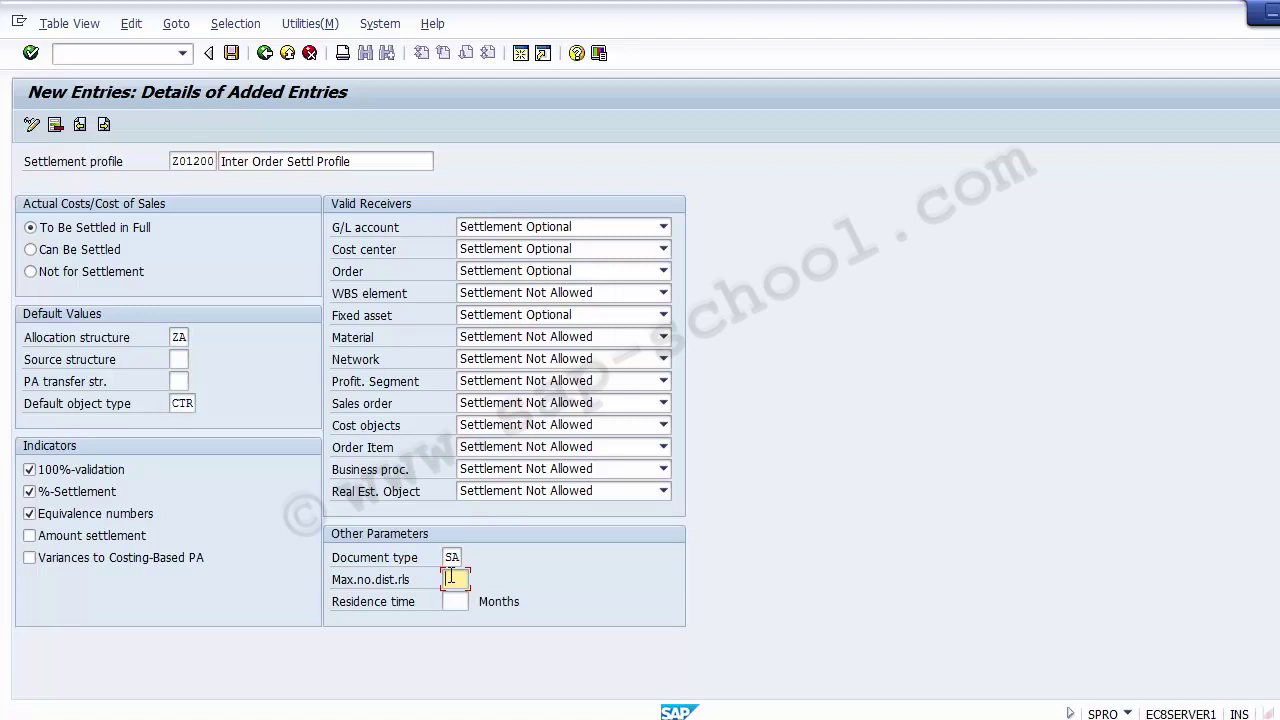
text(999)
click(458, 602)
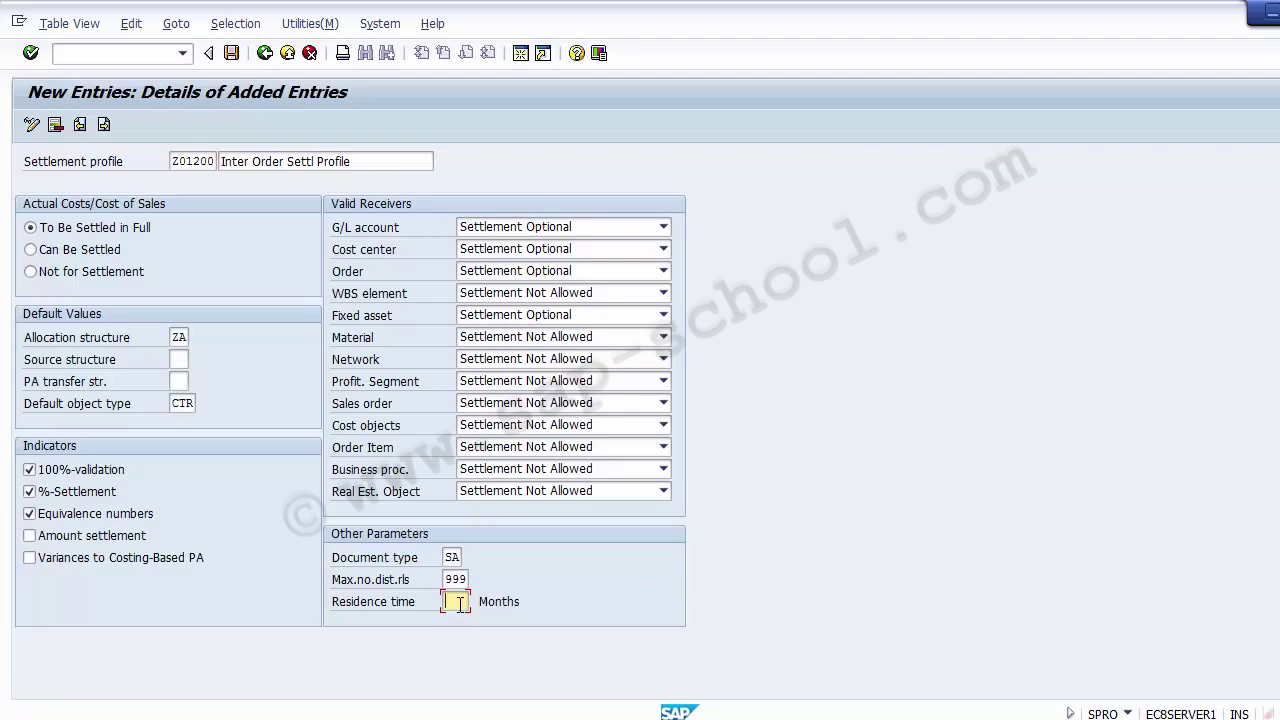
text(24)
click(231, 53)
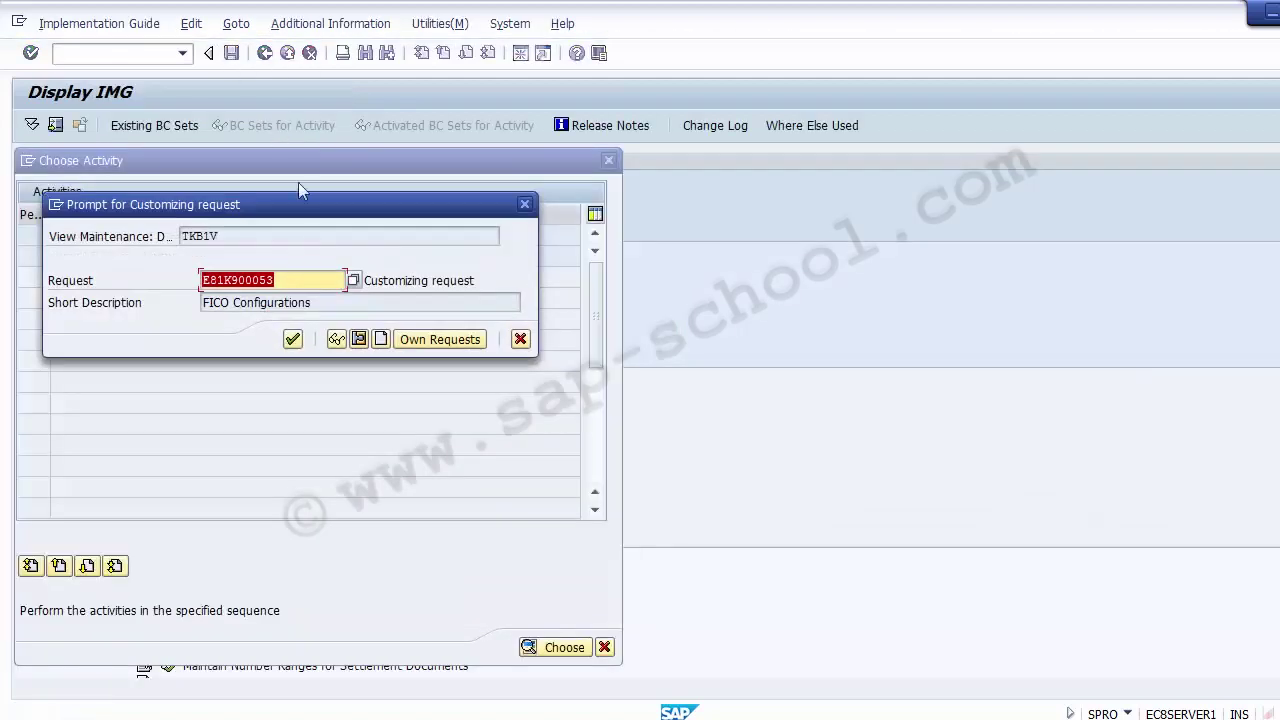
- Save profile Z01200 into the FICO Configurations request and switch to the presentation
click(292, 340)
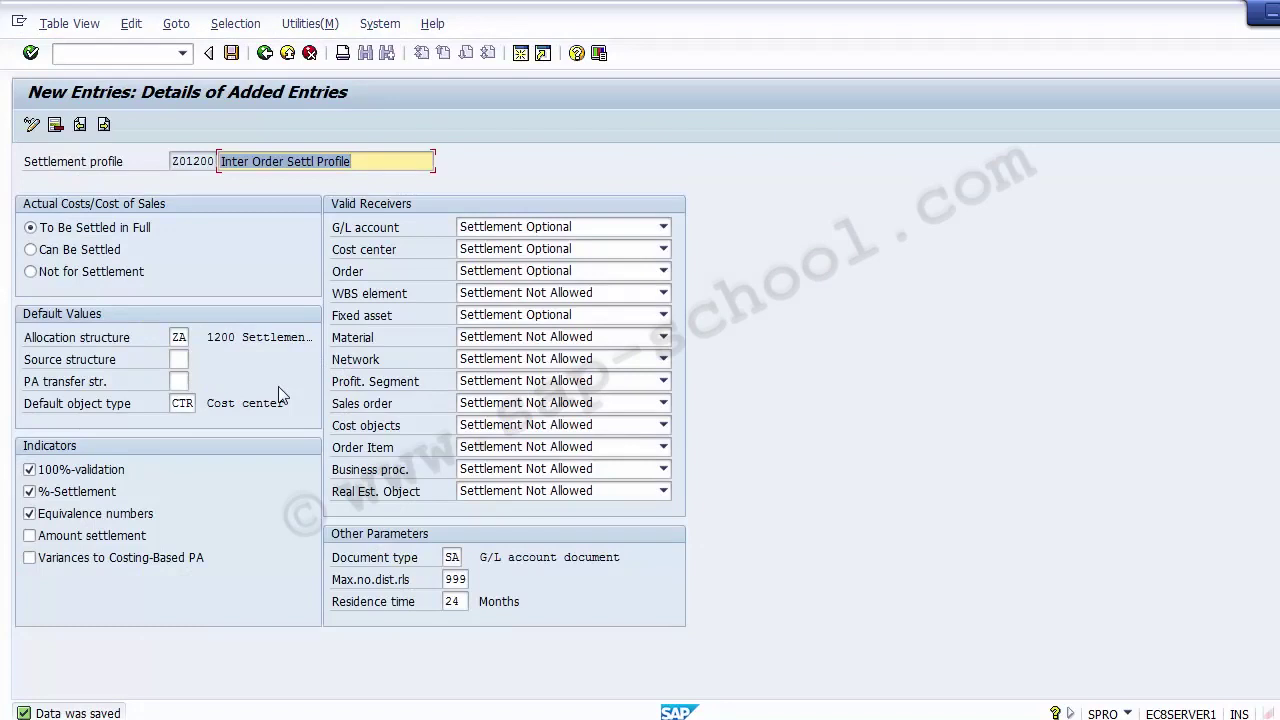
key(alt+Tab)
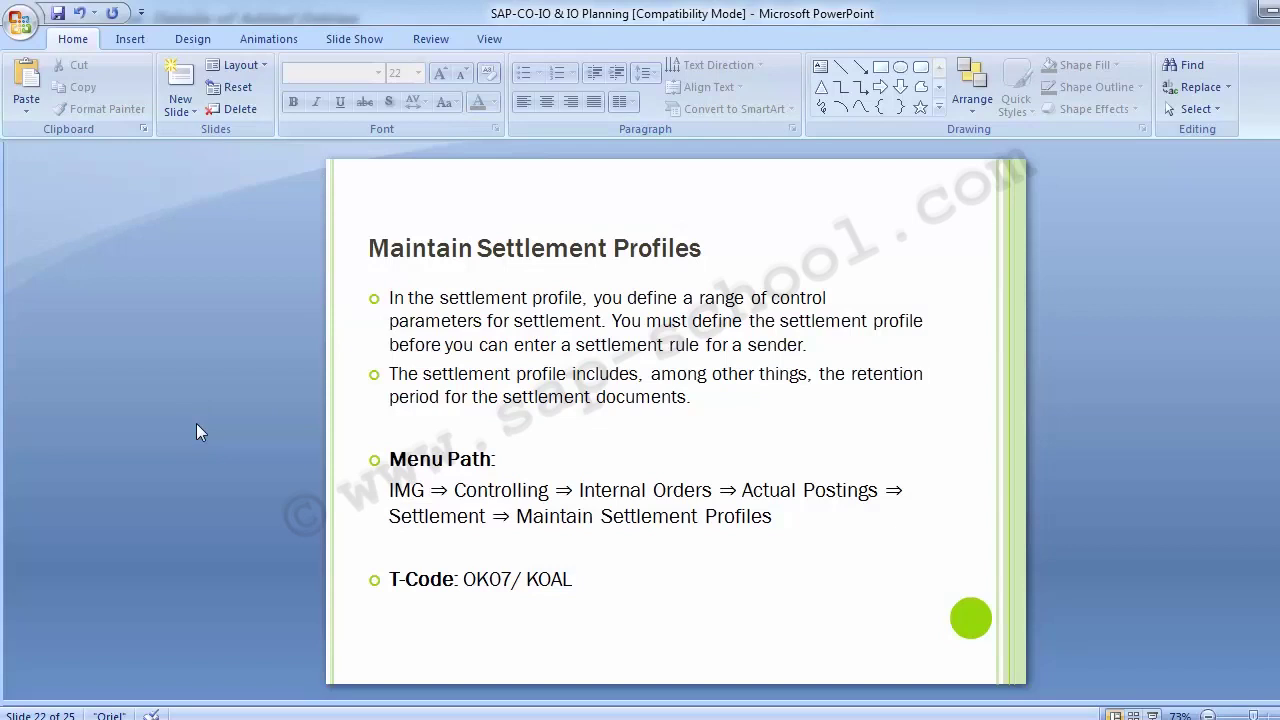
- Advance to the settlement-document number ranges slide, then return to SAP
key(Page_Down)
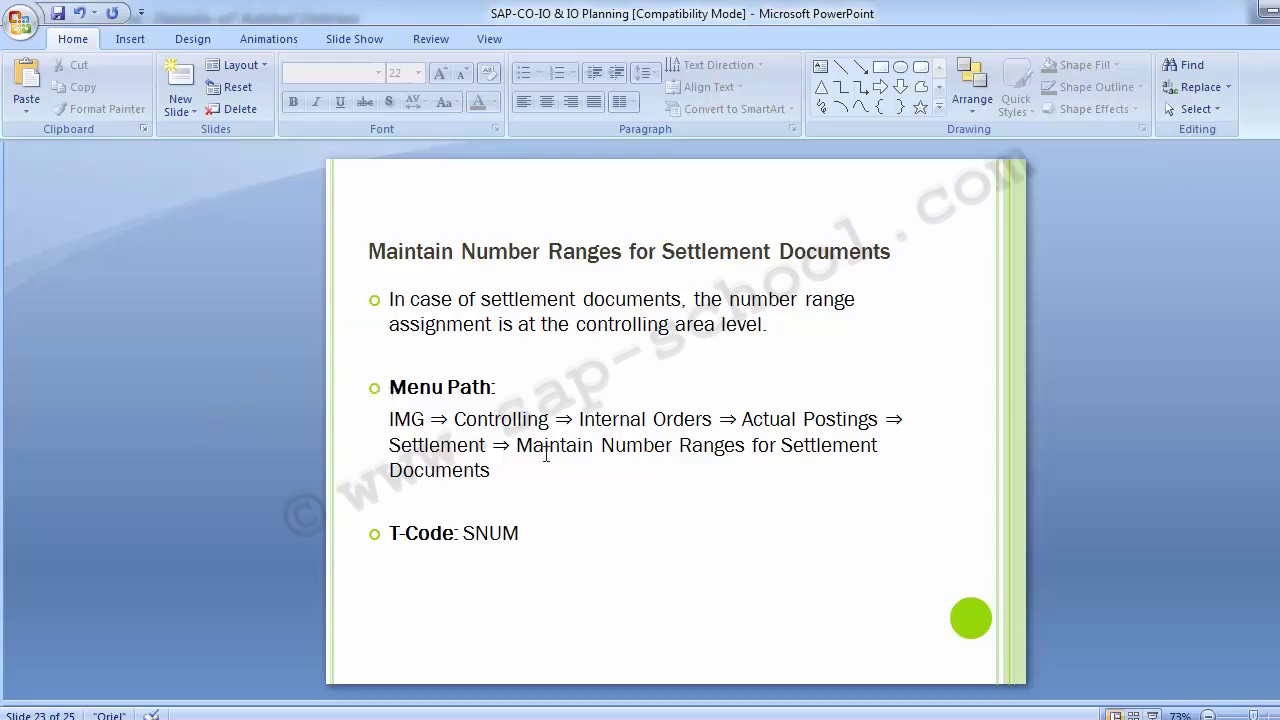
click(551, 651)
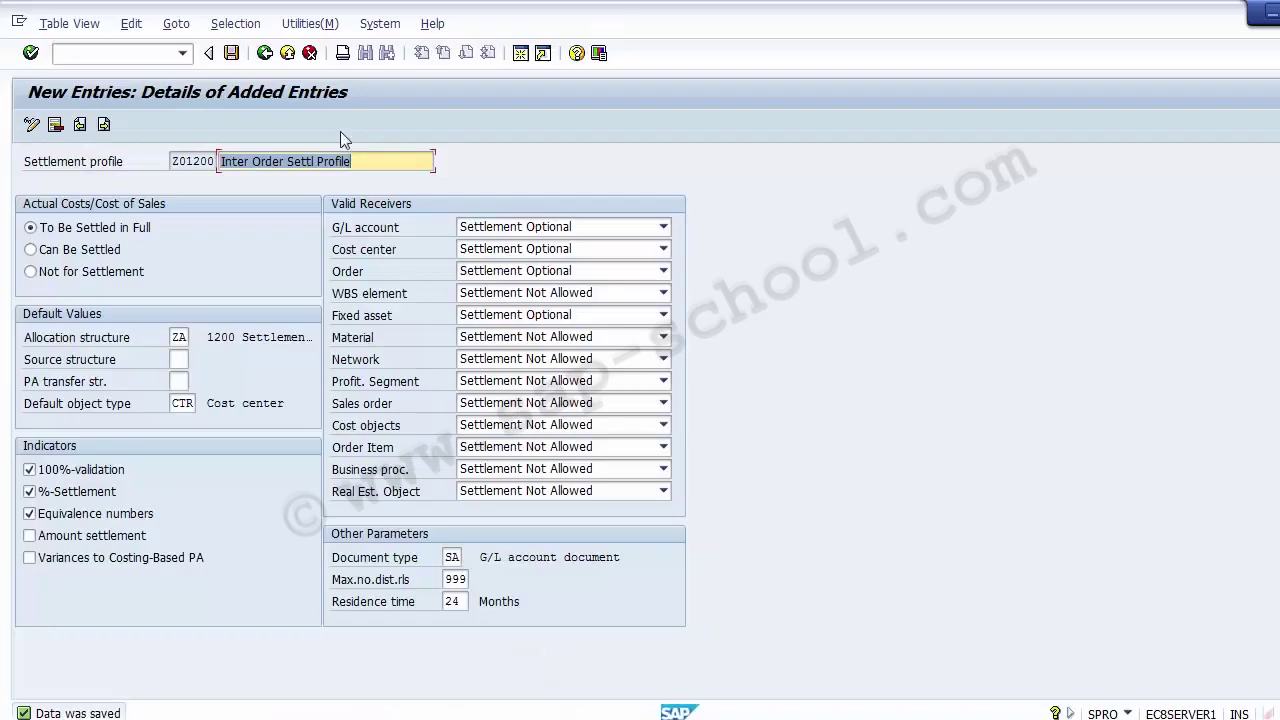
- Back out to the IMG and execute Maintain Number Ranges for Settlement Documents
click(265, 53)
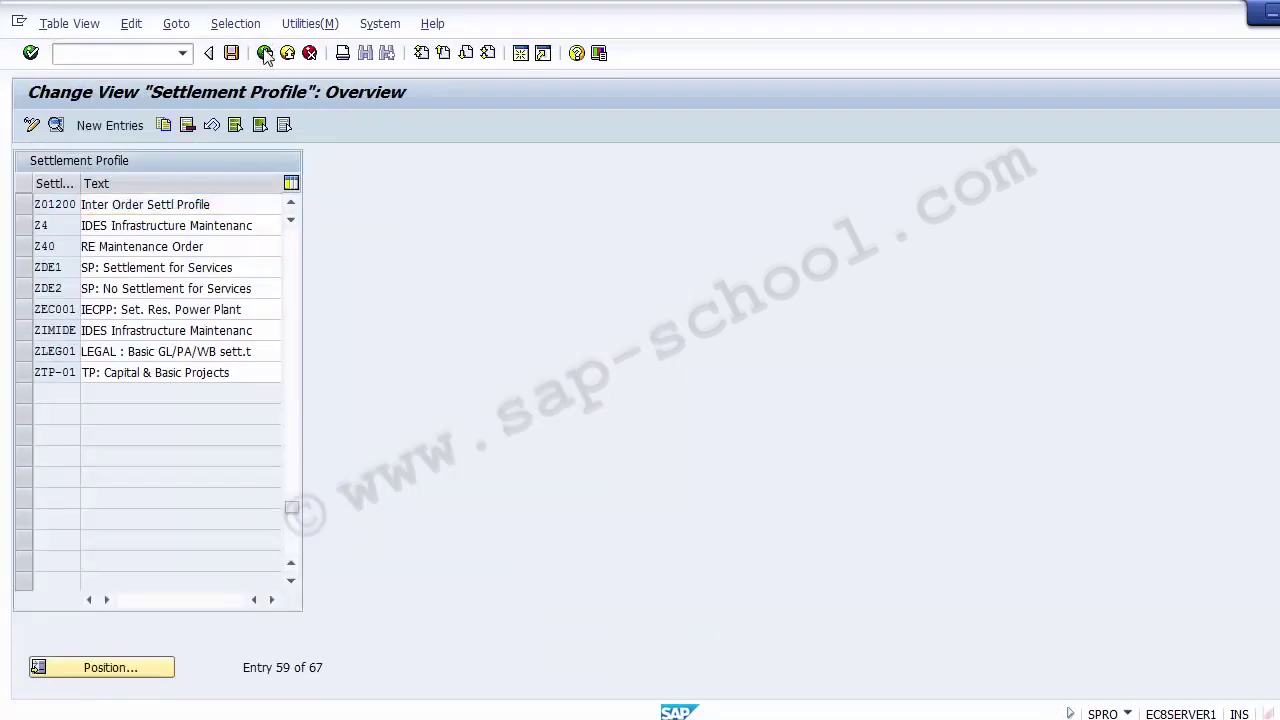
click(265, 53)
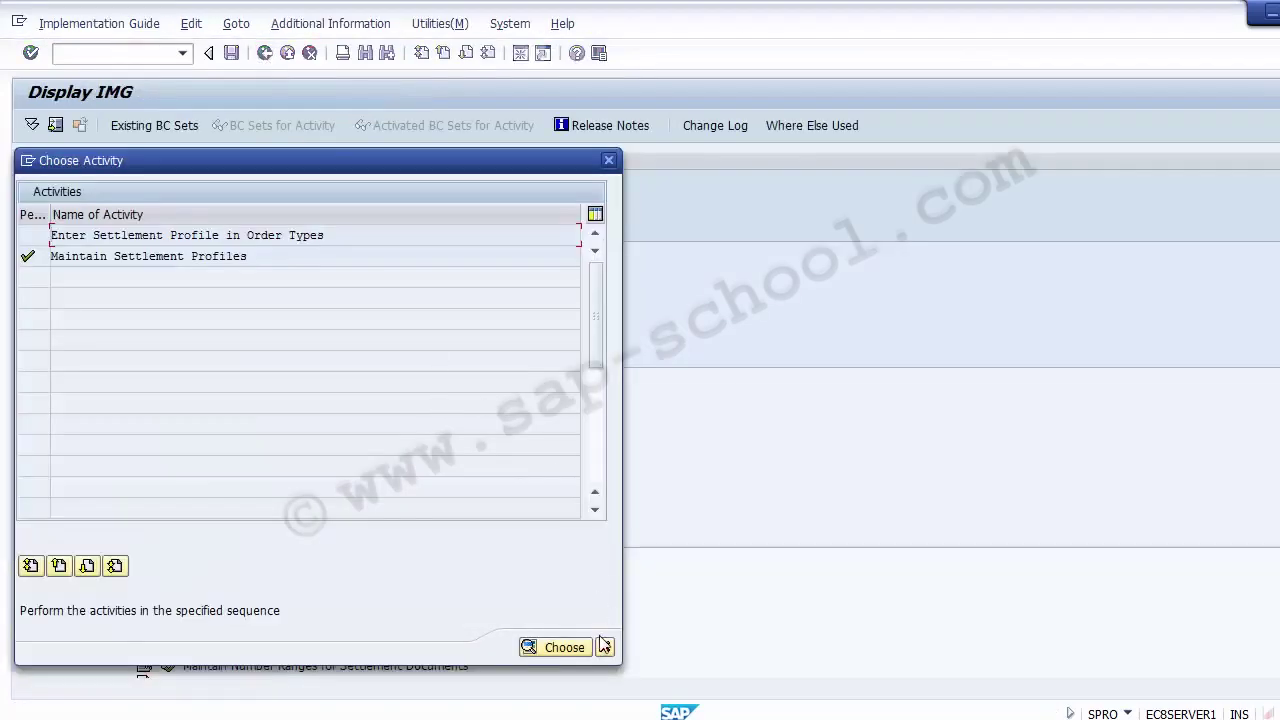
click(605, 647)
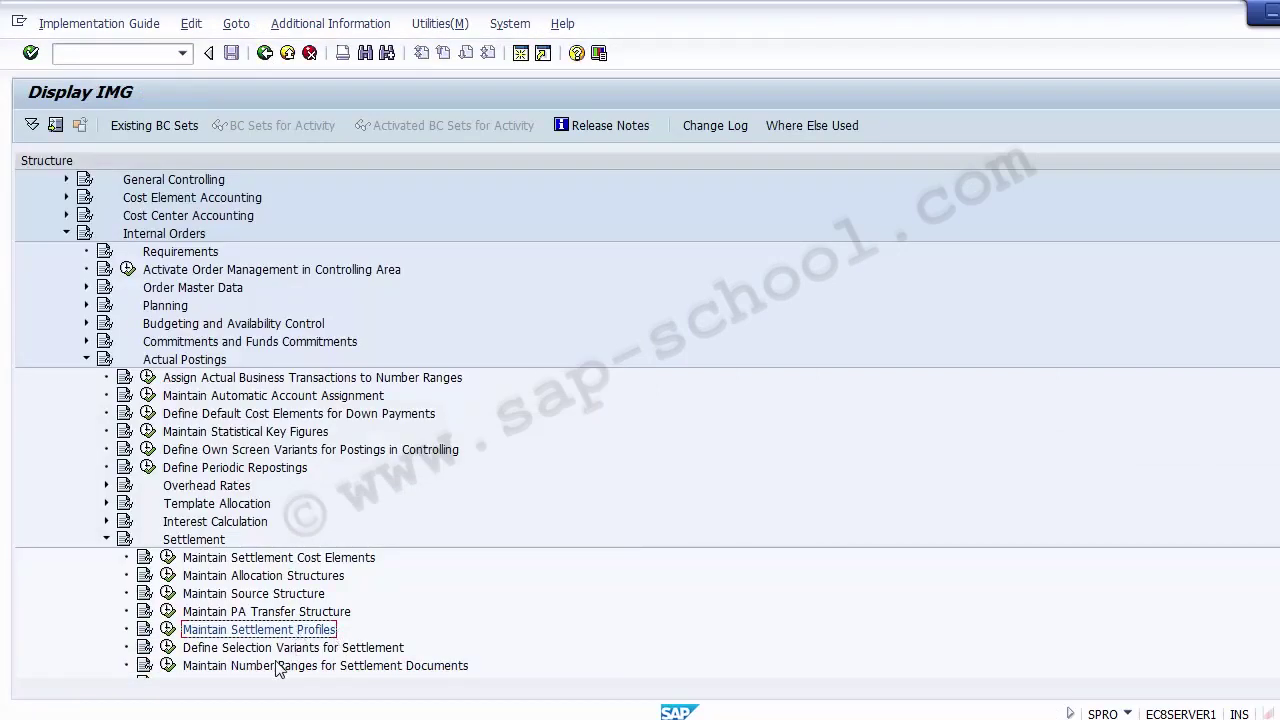
key(alt+Tab)
key(alt+Tab)
click(240, 667)
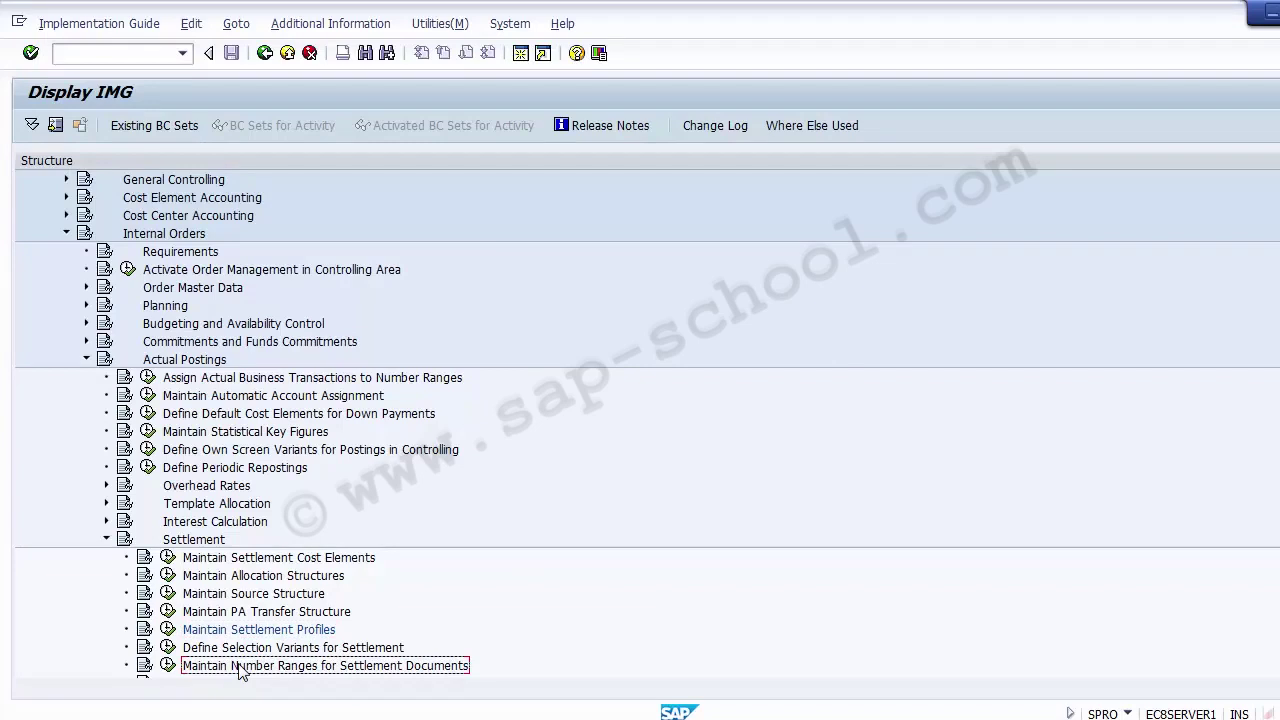
click(167, 666)
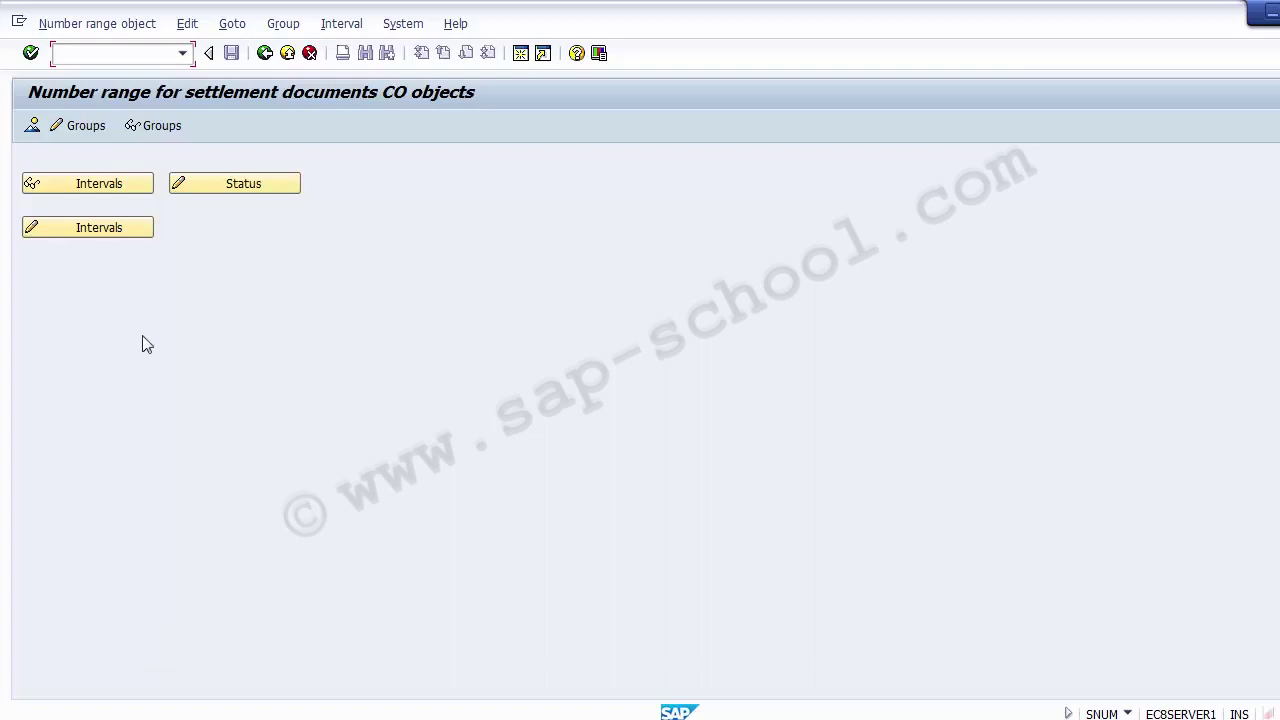
- Switch to group maintenance and insert a new settlement number range group
click(77, 128)
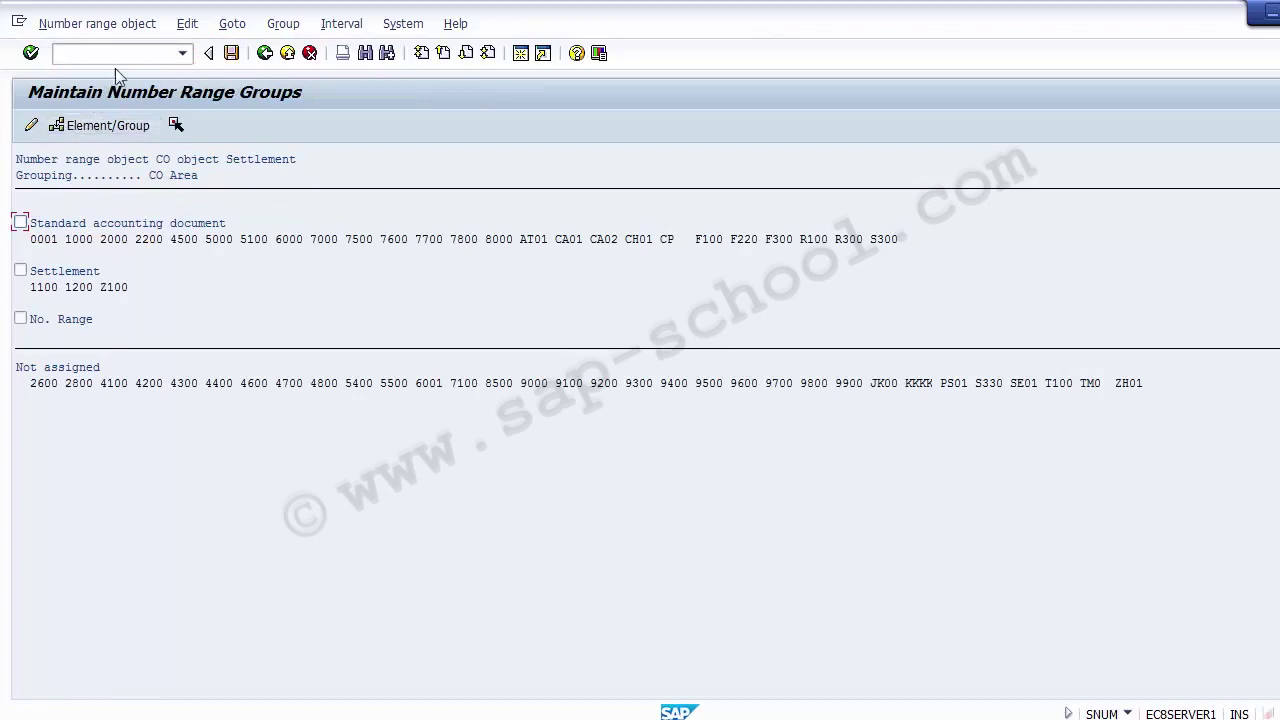
click(280, 25)
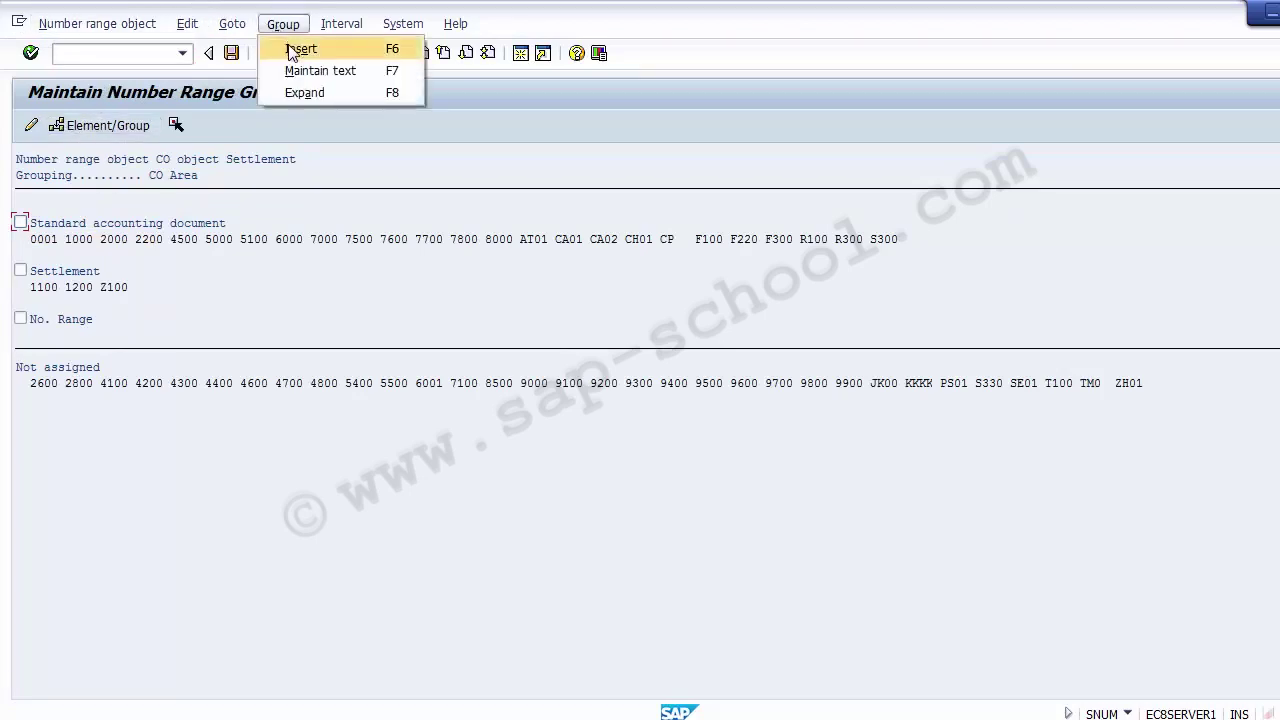
click(300, 49)
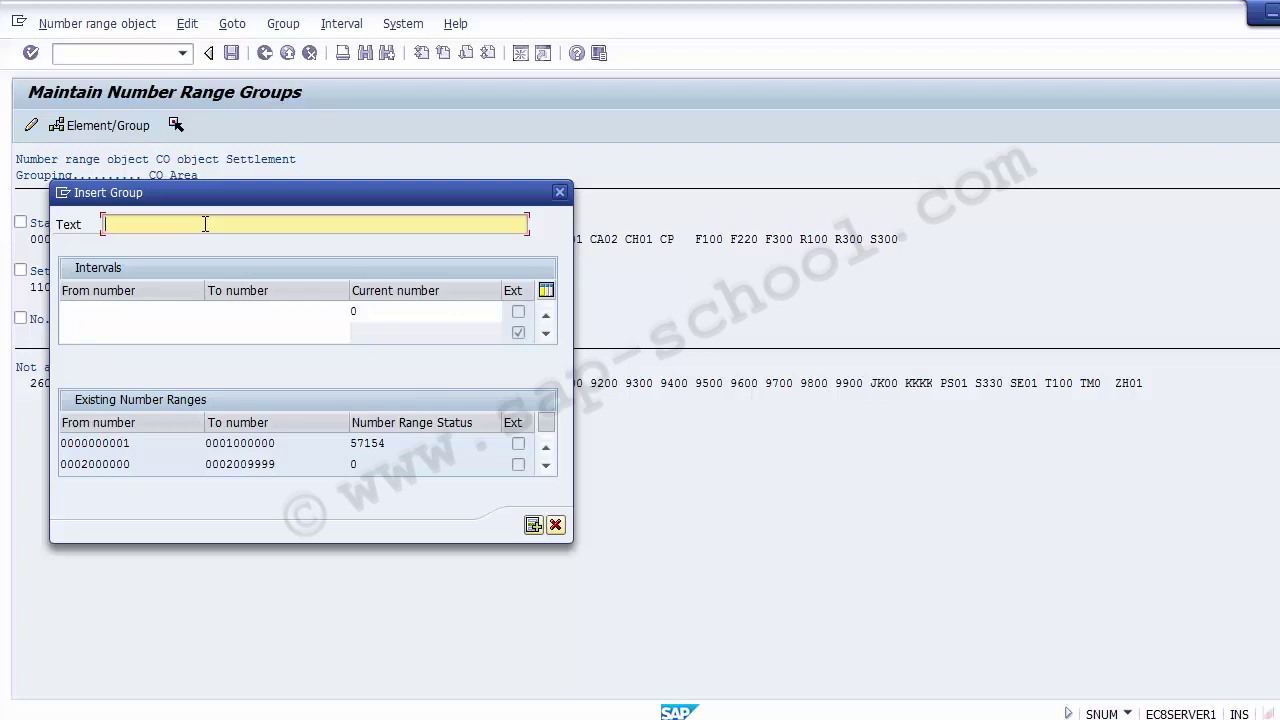
- Name the new group 'Selltlement Docments for IBM LLC'
text(lltlement Docments for )
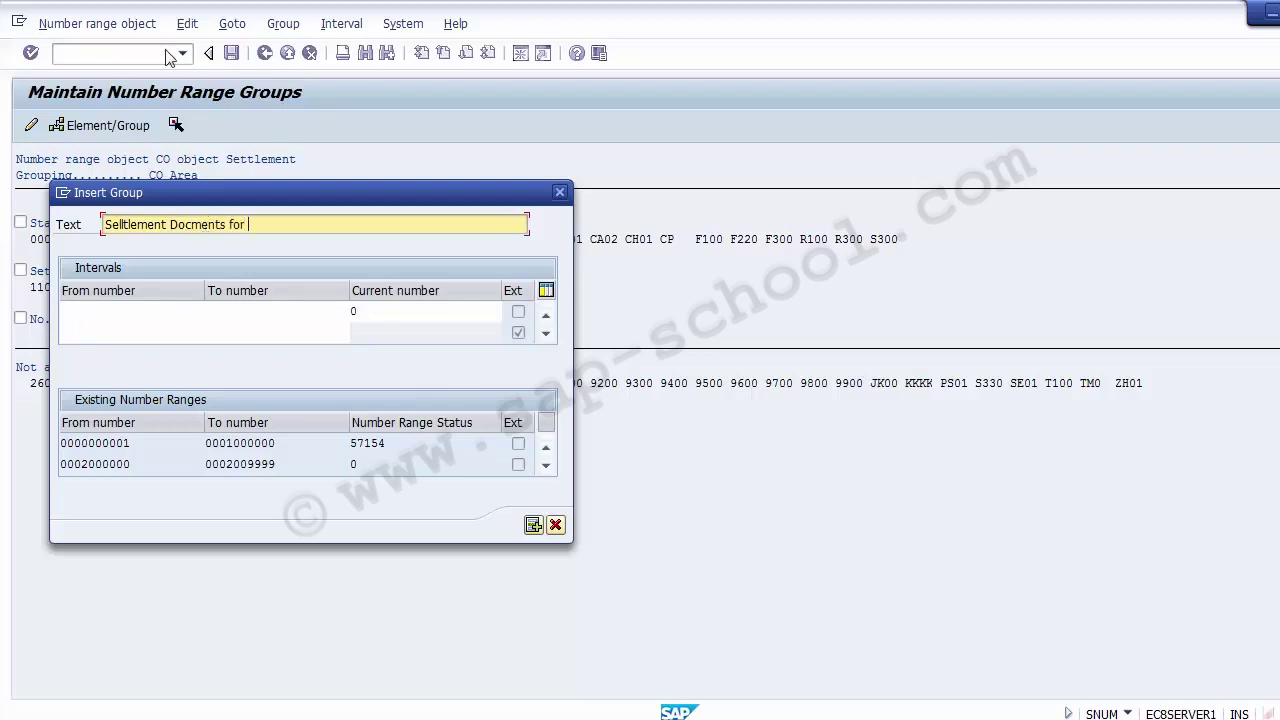
text(IBM LLB)
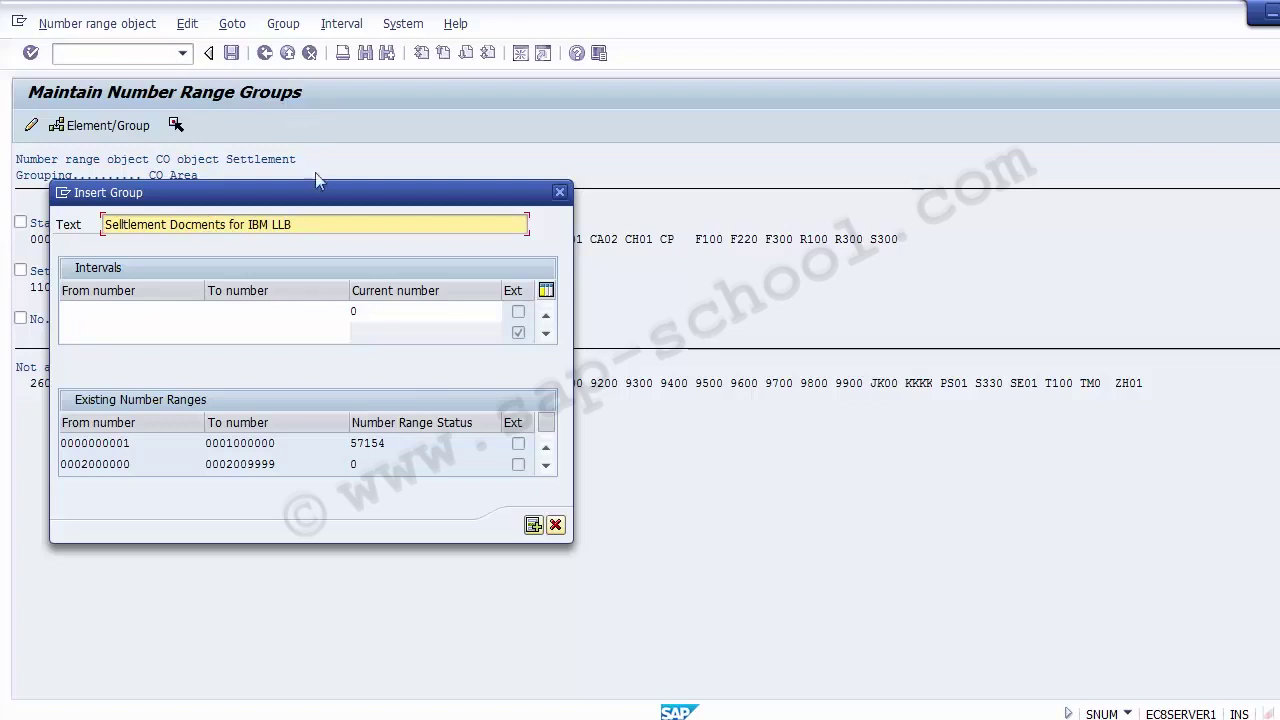
key(BackSpace)
text(C)
click(123, 312)
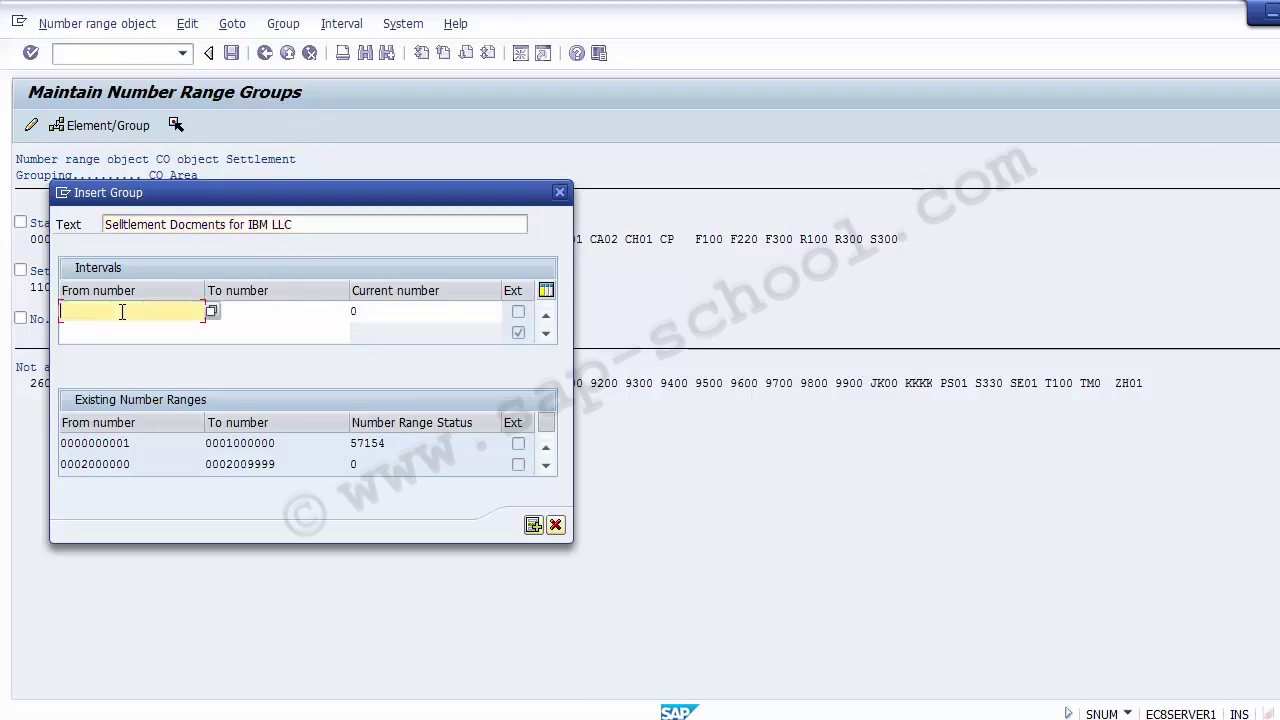
click(547, 466)
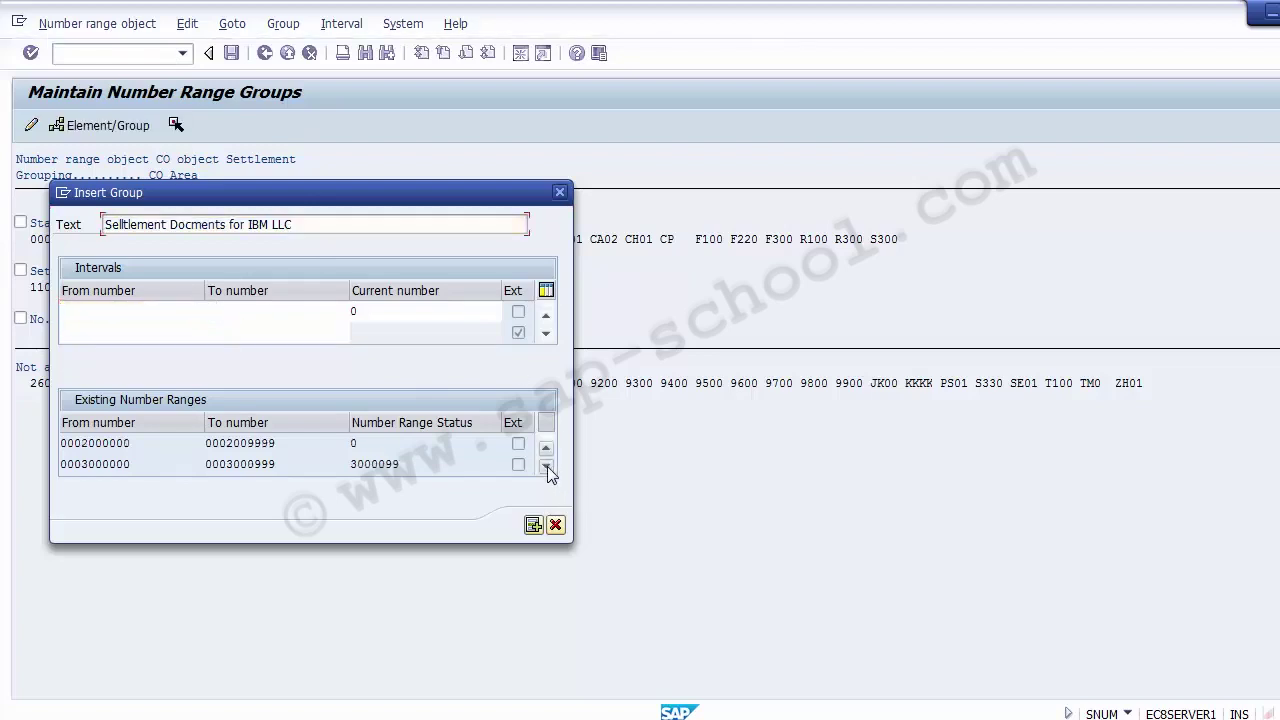
click(547, 466)
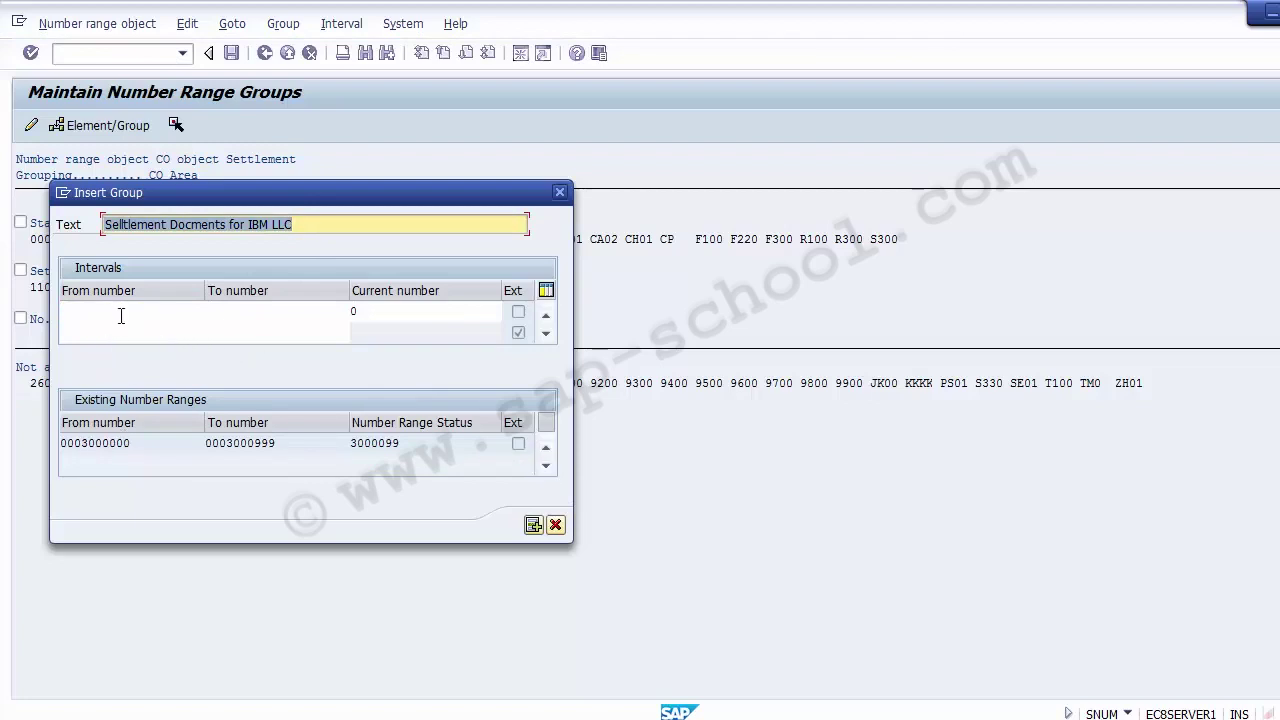
- Give the group the interval 4000000 to 4009999 and insert it
click(115, 443)
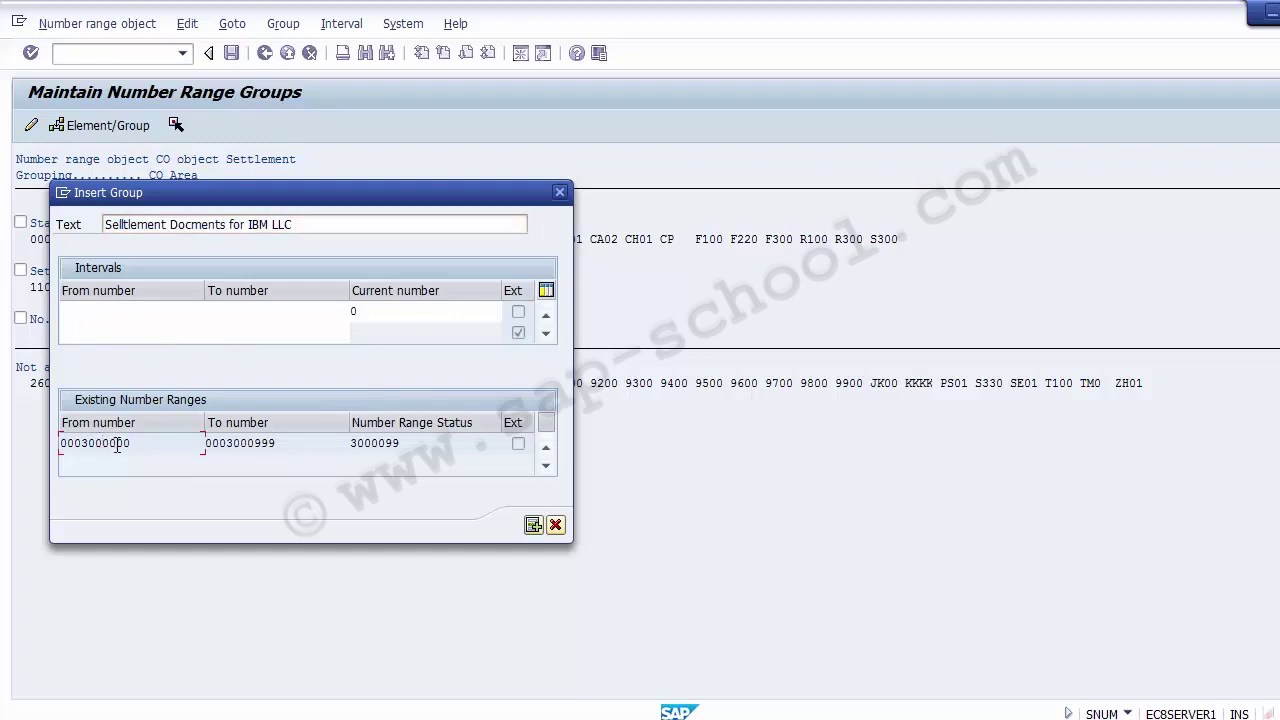
click(101, 311)
text(4)
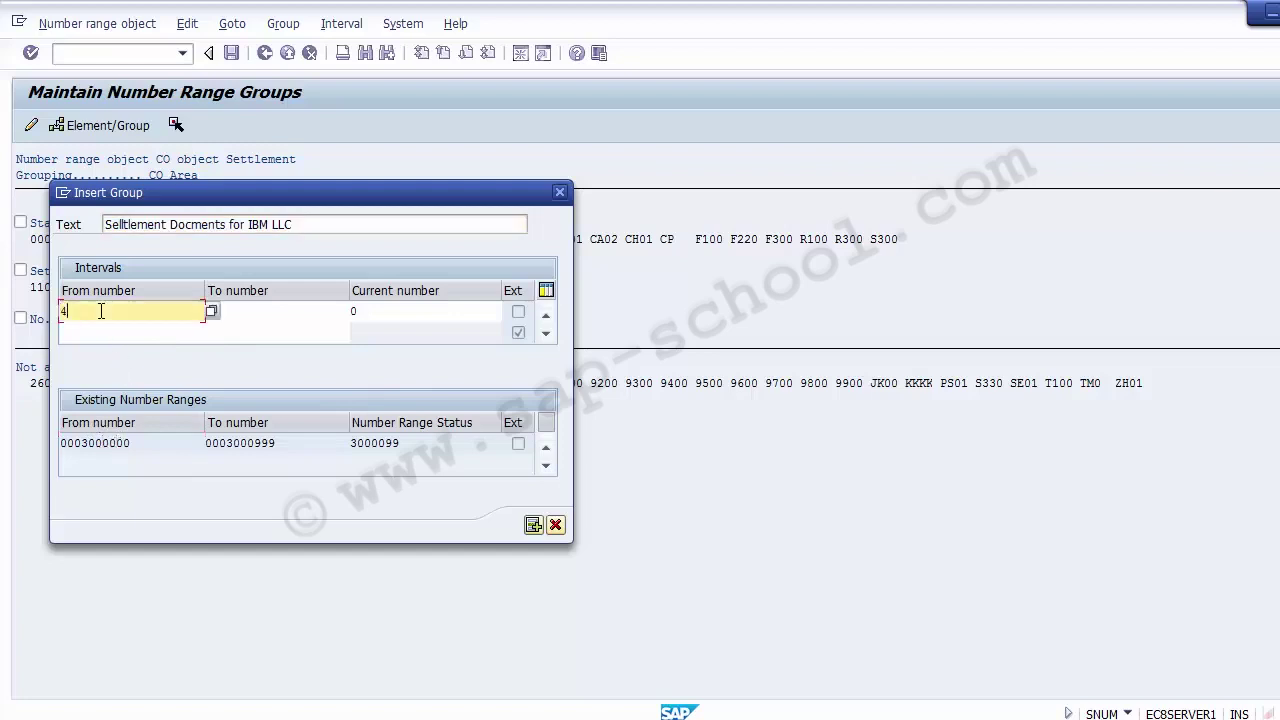
text(00000)
key(Tab)
text(400999)
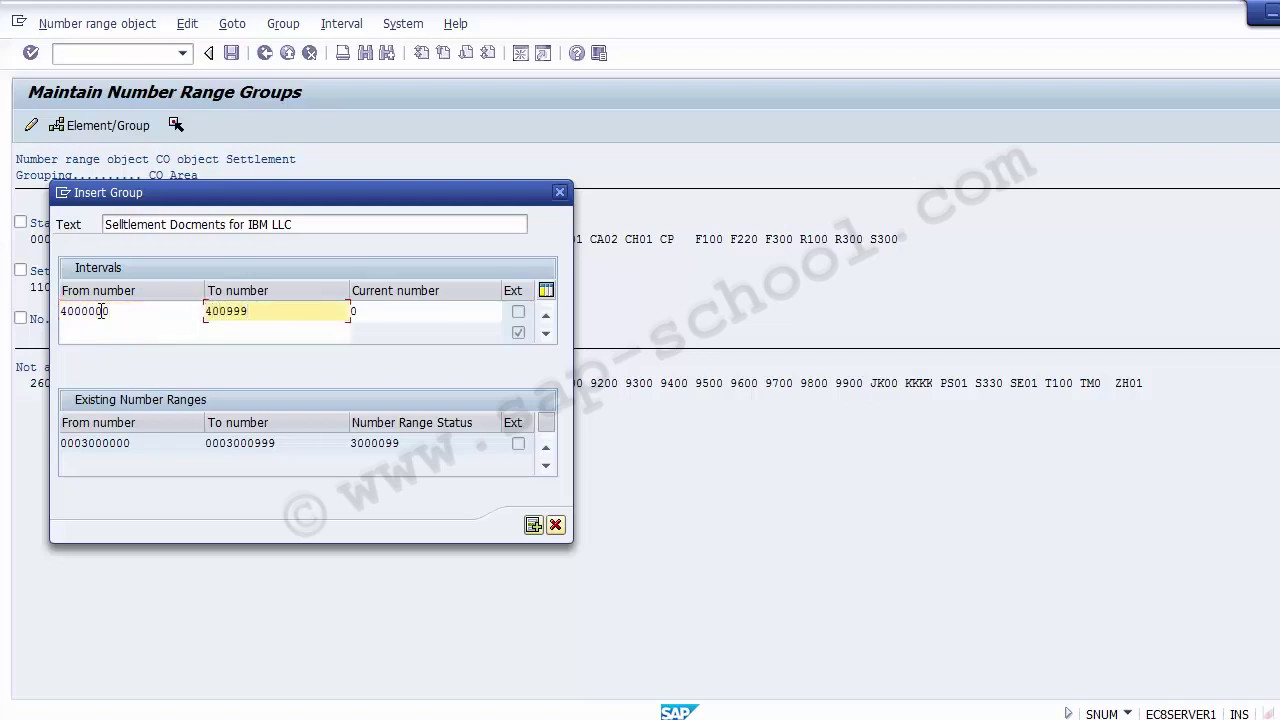
text(9)
click(532, 525)
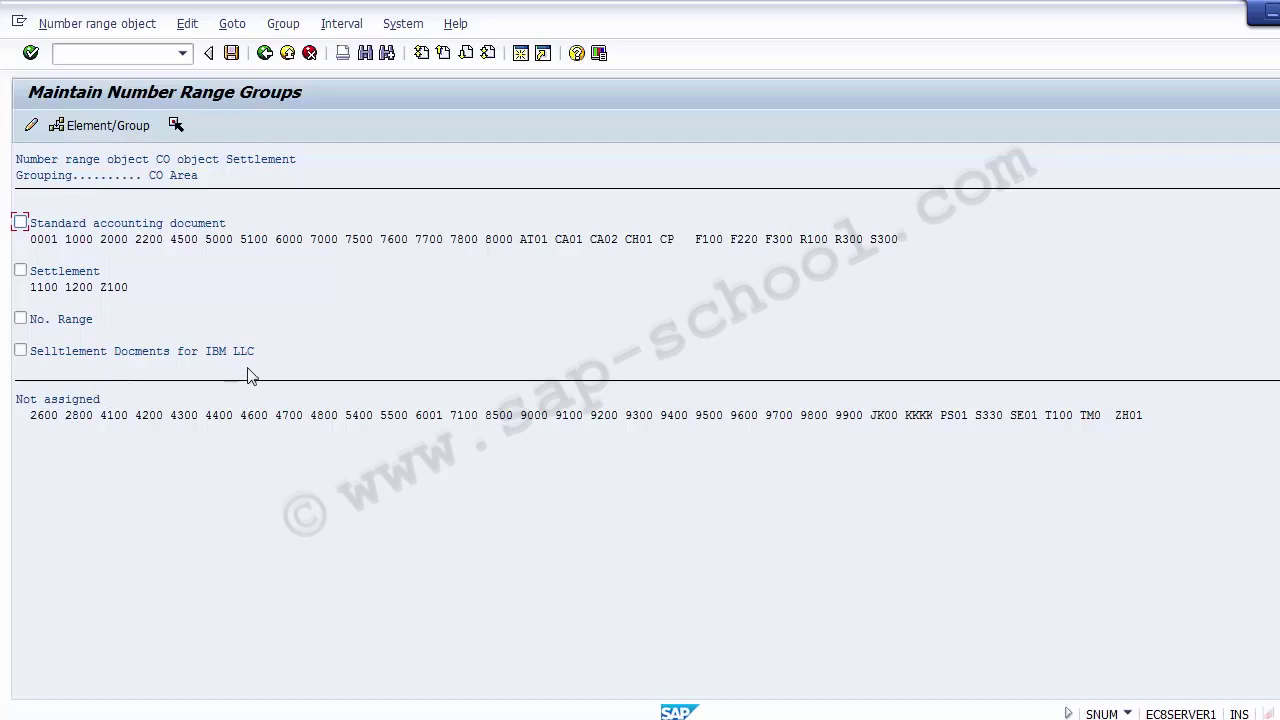
- Select element 2600 from Not assigned and check the IBM LLC group as target
click(321, 369)
click(43, 415)
click(22, 356)
- Assign element 2600 to the IBM LLC group, save, and switch to the slides
click(130, 130)
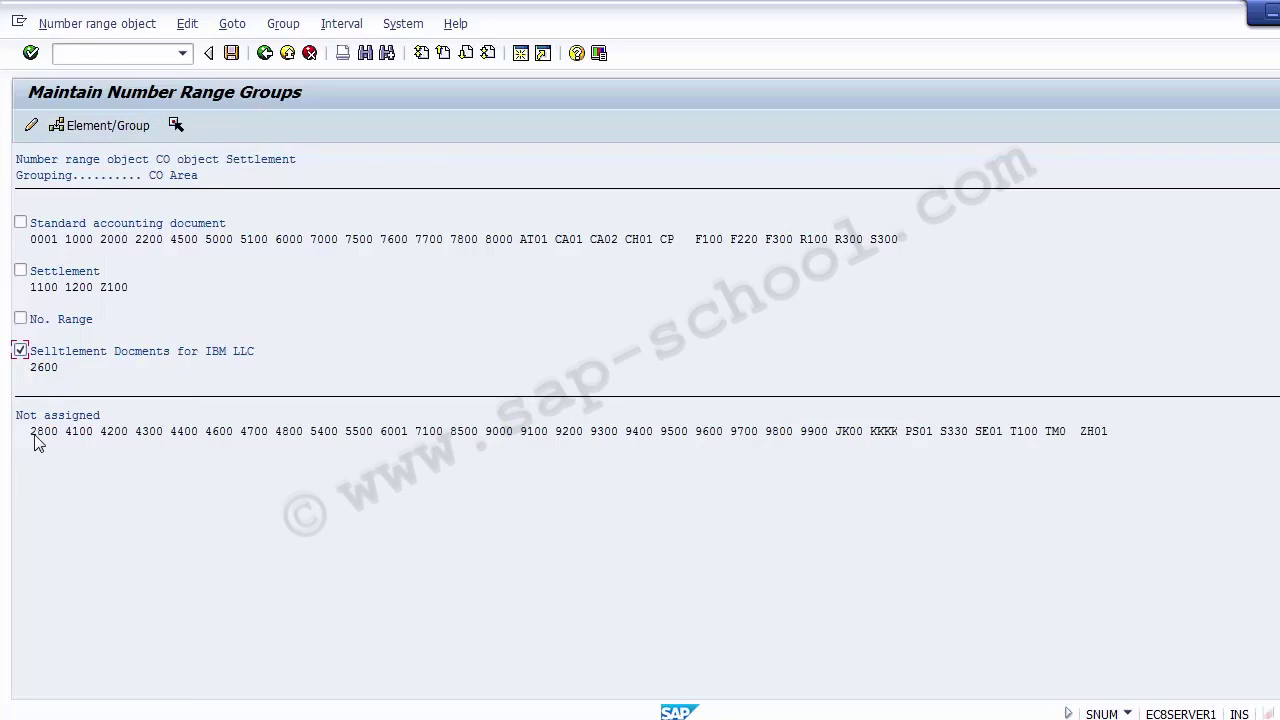
click(42, 370)
click(179, 381)
click(231, 54)
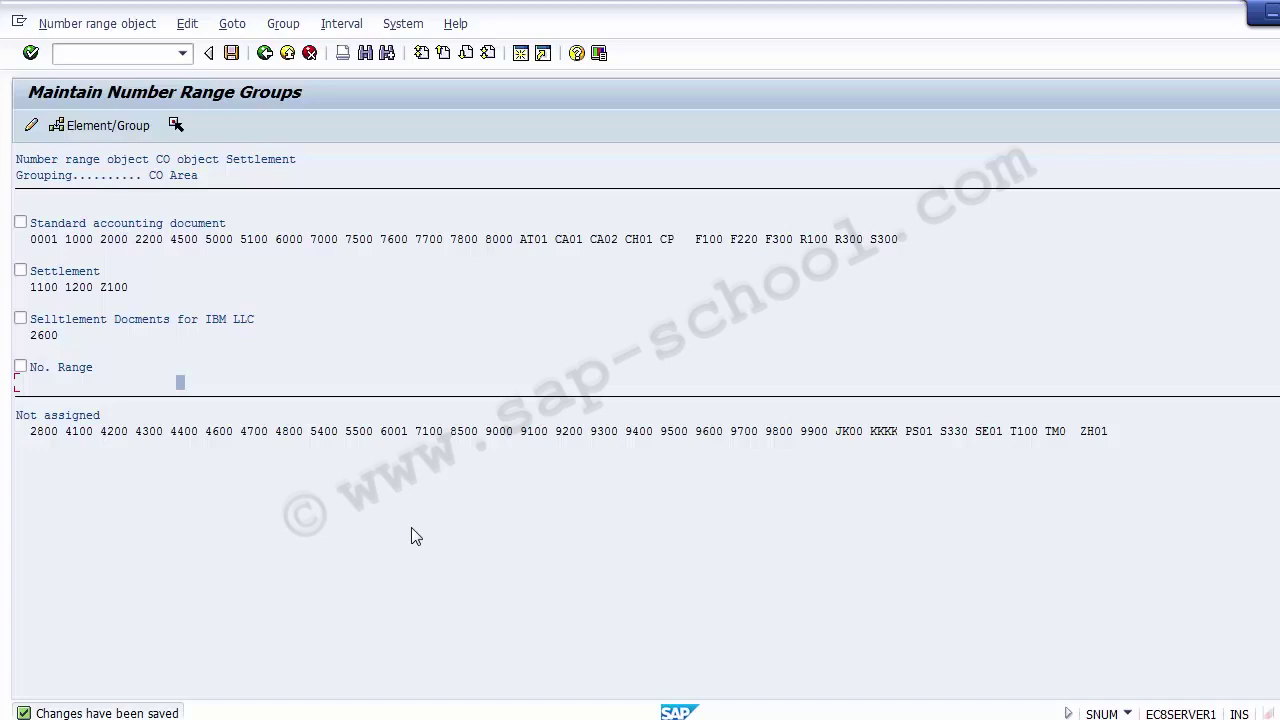
key(alt+Tab)
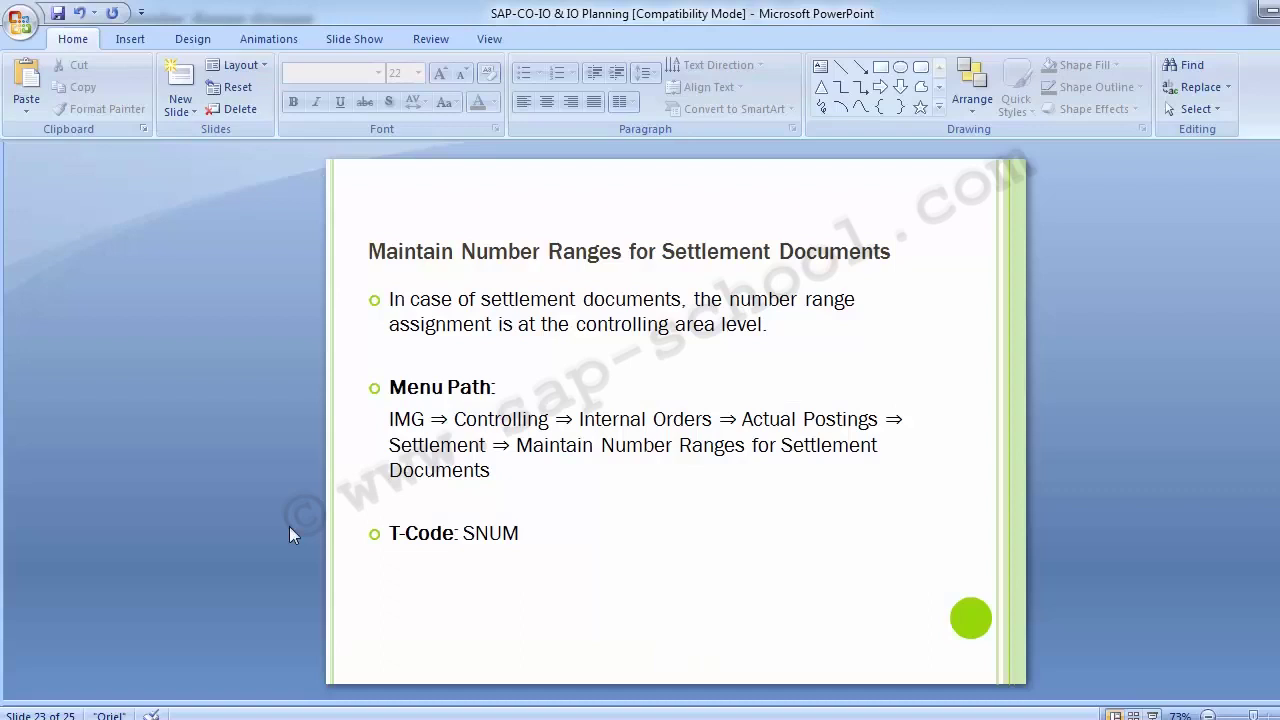
- On the Unit Testing slide, add 'Release Internal Order – KO02' below Create Internal Order – KO01
key(Page_Down)
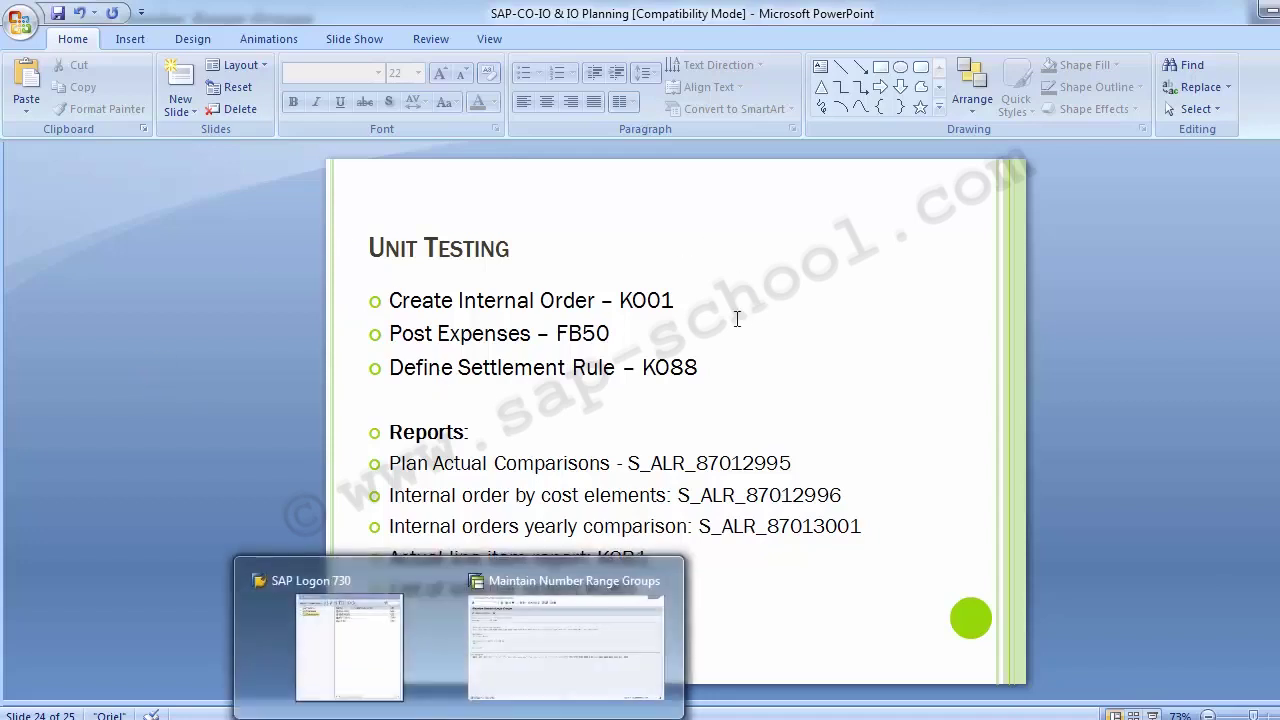
click(689, 302)
key(Return)
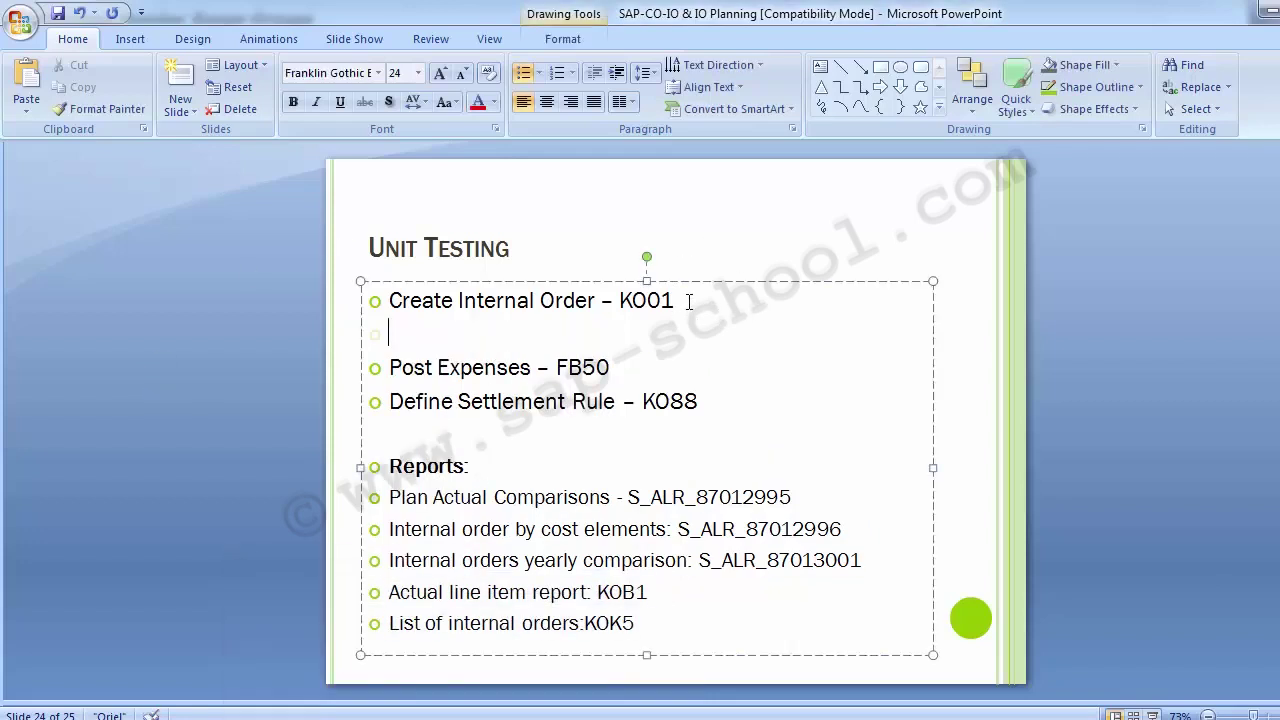
text(Release)
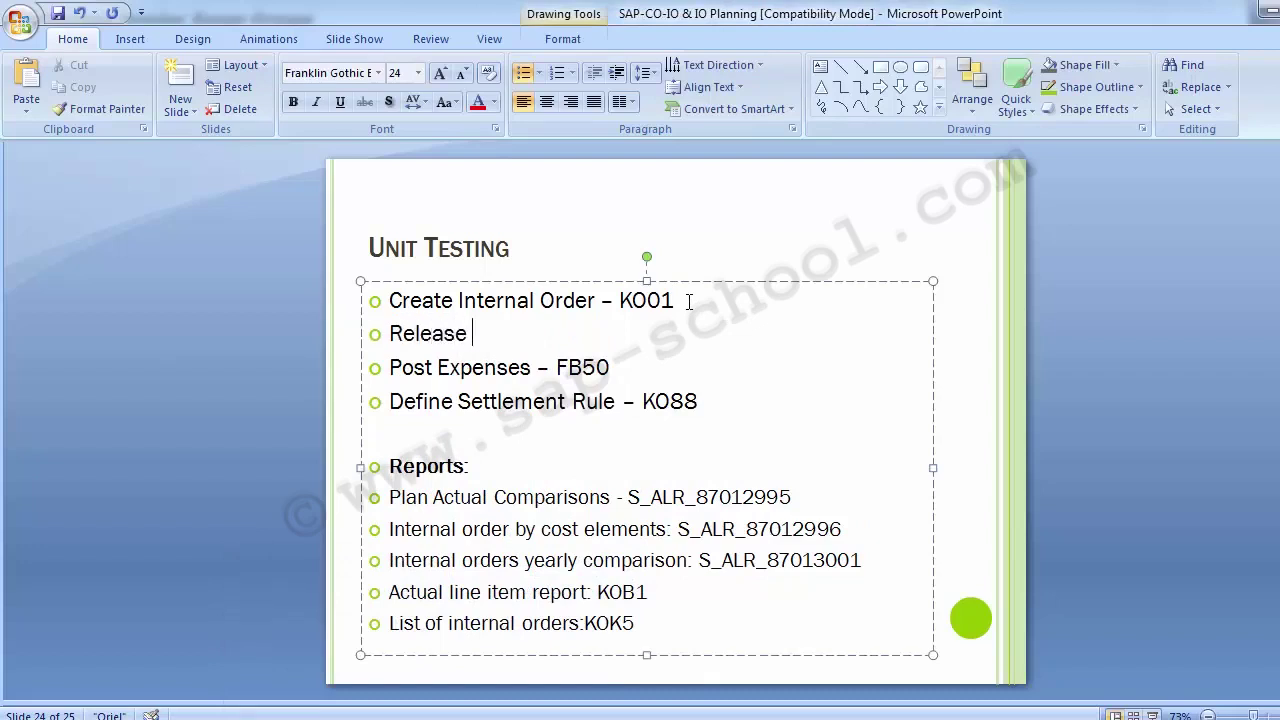
text( Internal )
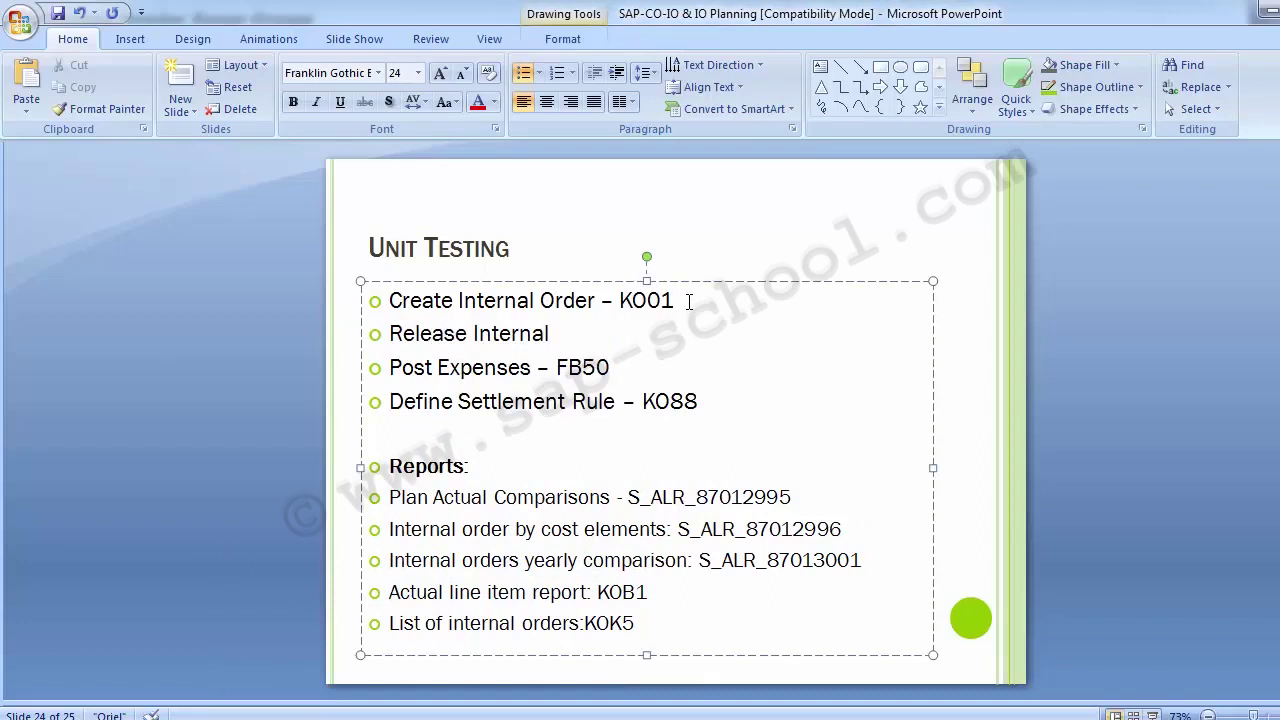
text(Ord)
text(er - )
text(Ko0)
text(2)
key(Left)
key(Left)
key(Left)
key(Delete)
text(O)
click(277, 452)
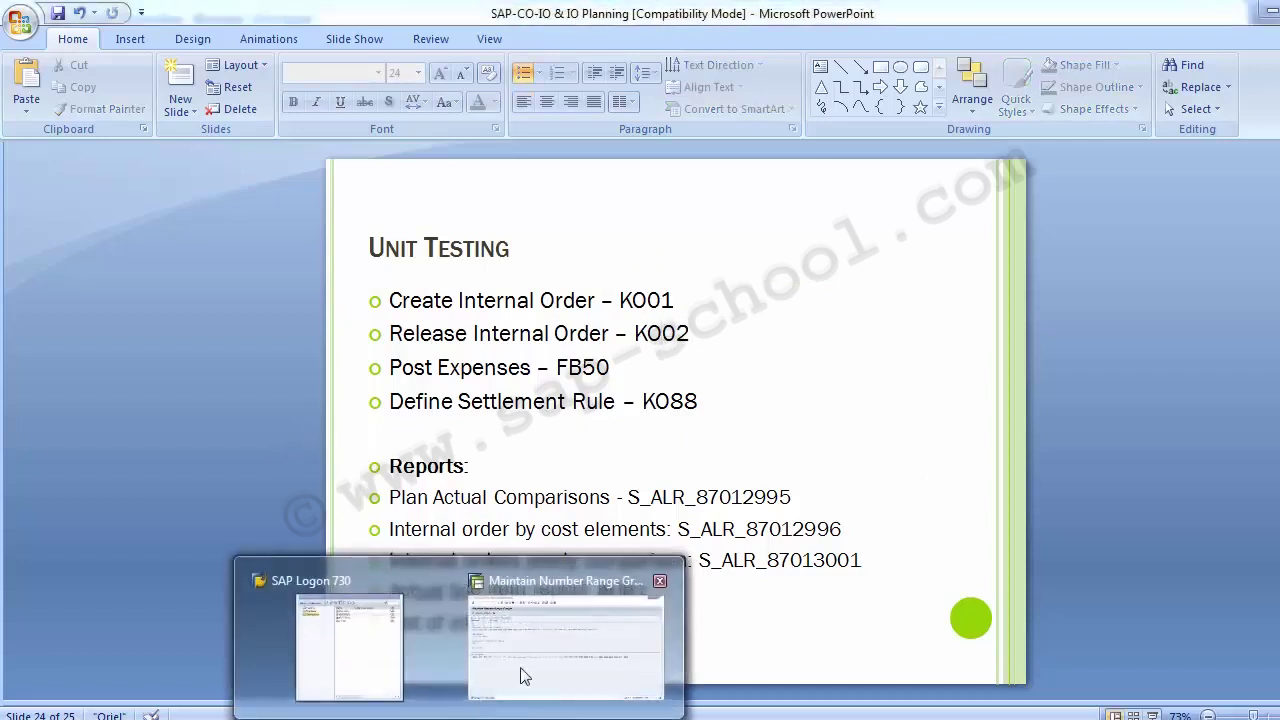
- Run /nKO01 with order type 1100 and proceed to the master data screen
click(523, 677)
text(/)
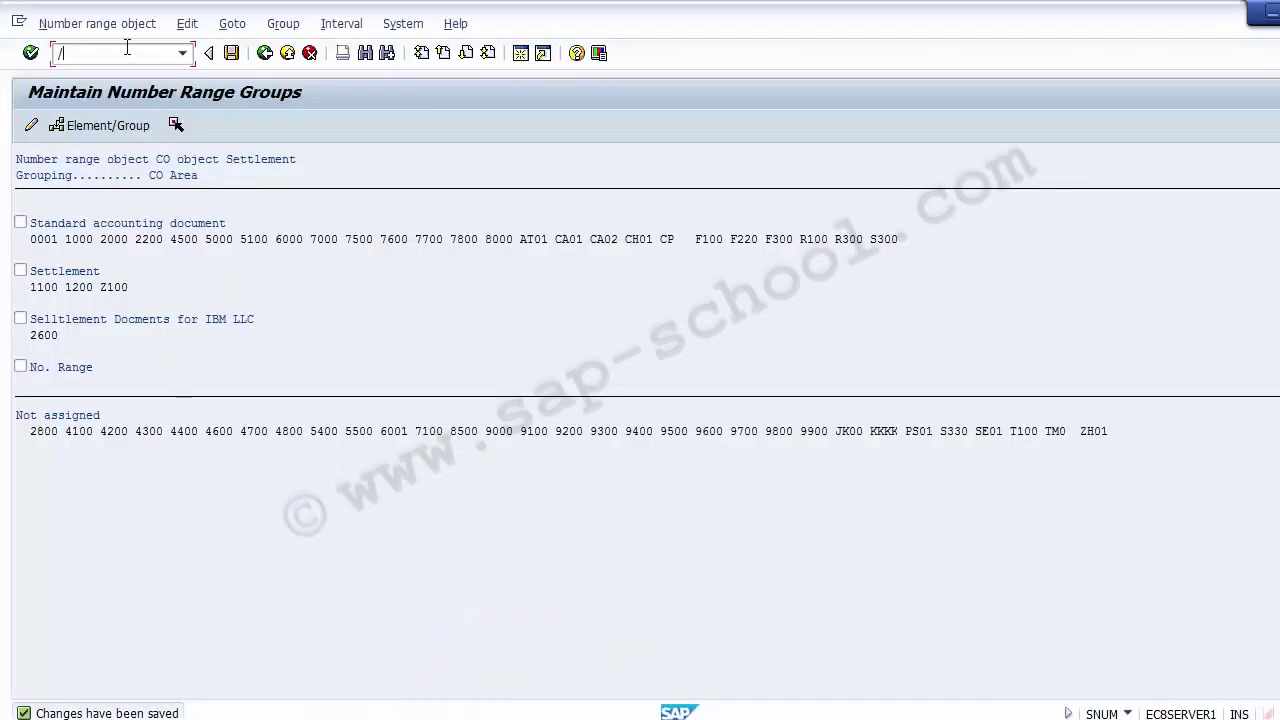
text(nKO01)
key(Return)
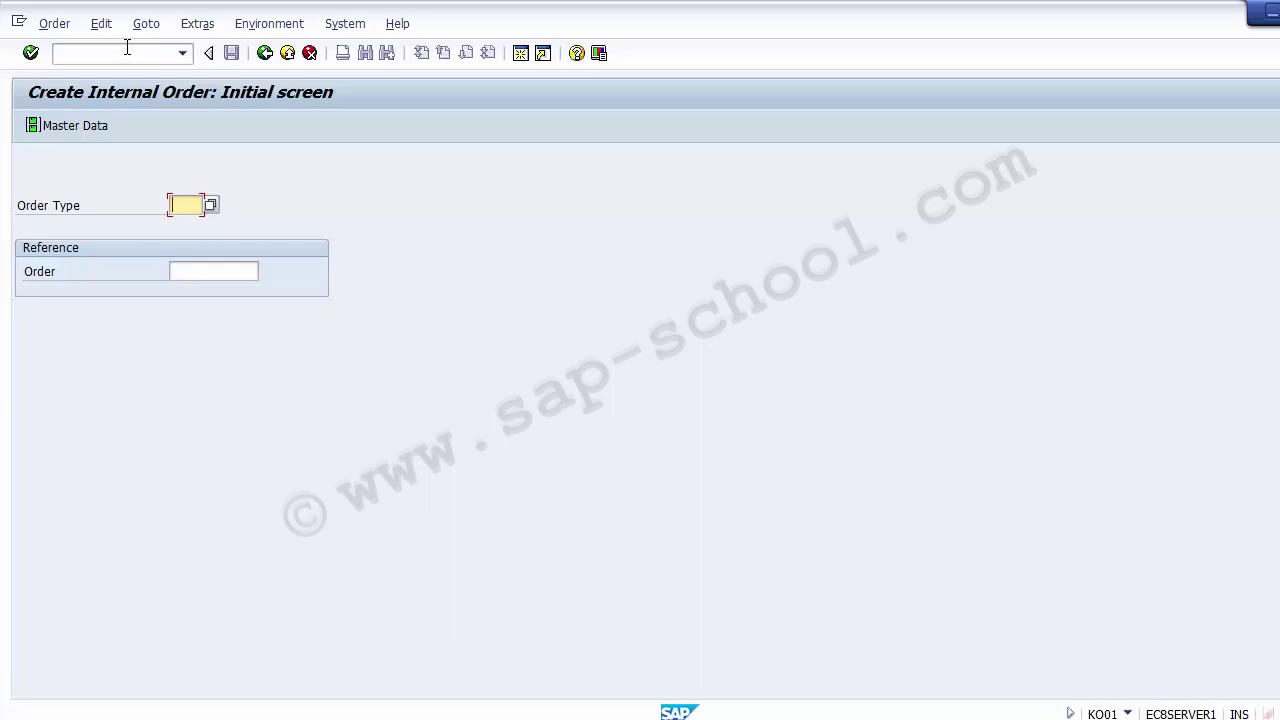
click(127, 52)
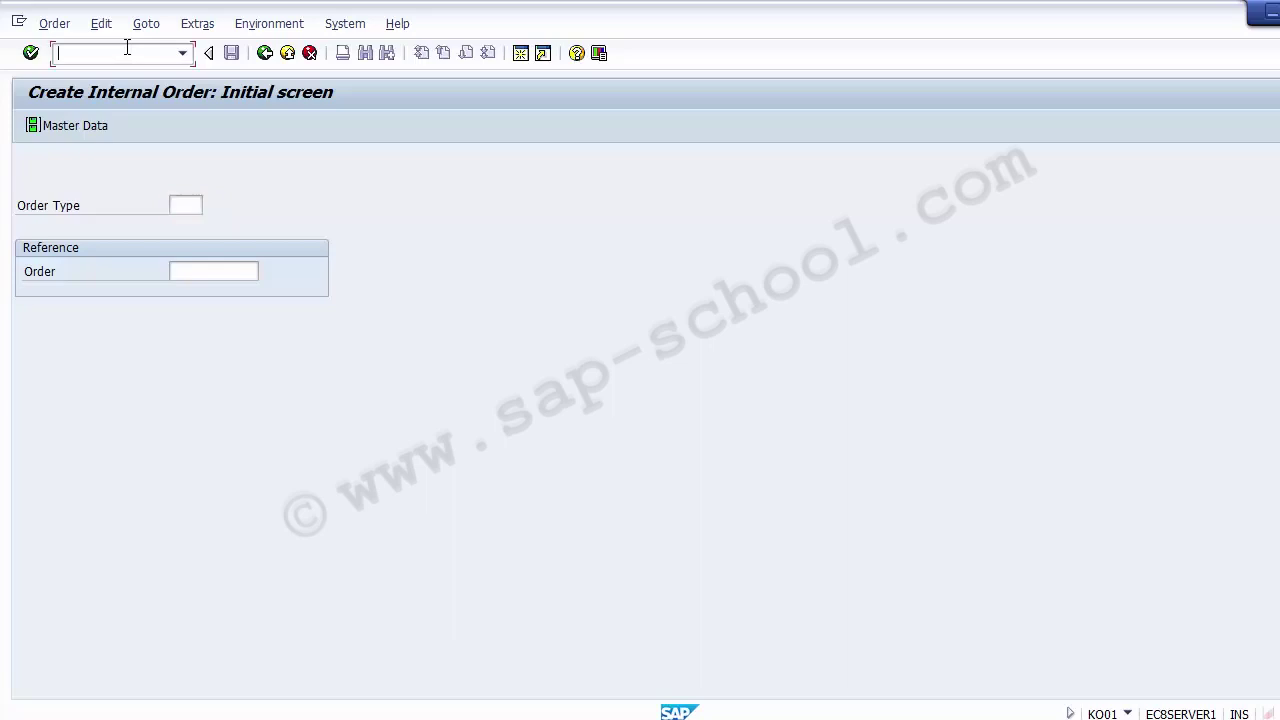
click(183, 205)
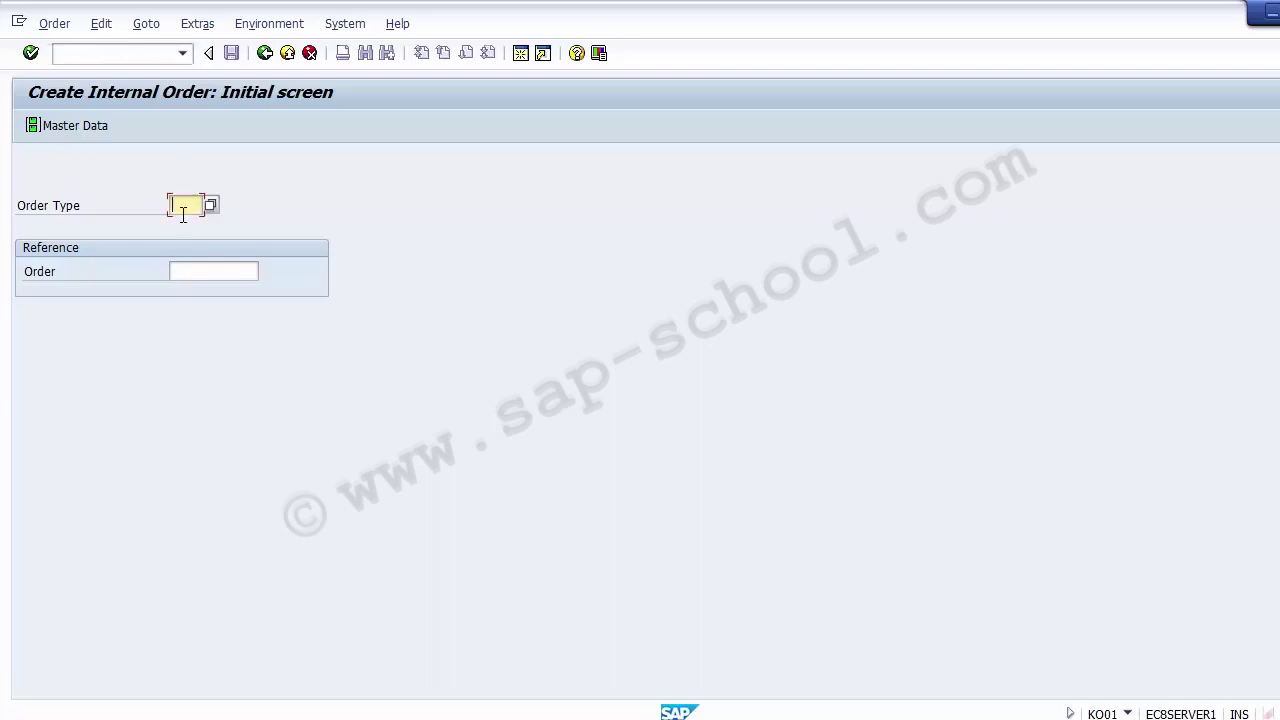
click(208, 240)
key(Return)
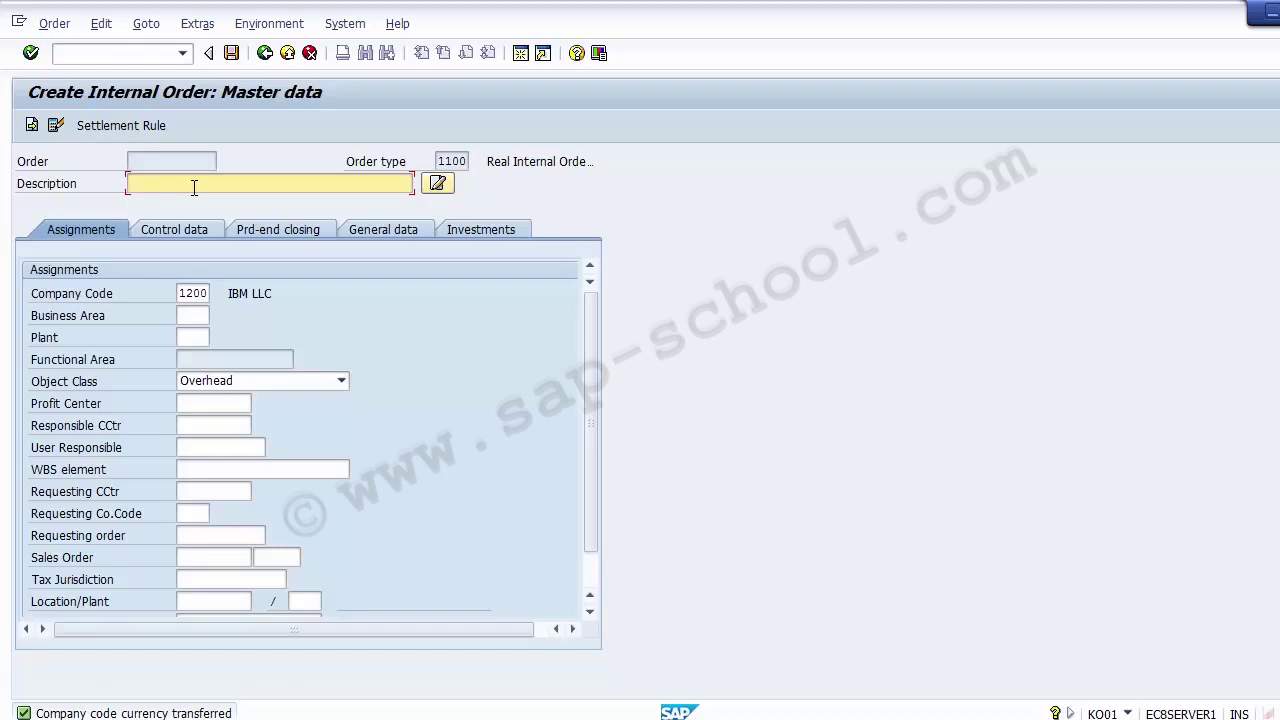
- Enter 'Trade Fair 1100' as the internal order description
text(Admin)
text(Transport)
key(BackSpace)
key(BackSpace)
key(BackSpace)
key(BackSpace)
key(BackSpace)
key(BackSpace)
key(BackSpace)
key(BackSpace)
key(BackSpace)
key(BackSpace)
key(BackSpace)
key(BackSpace)
key(BackSpace)
key(BackSpace)
key(BackSpace)
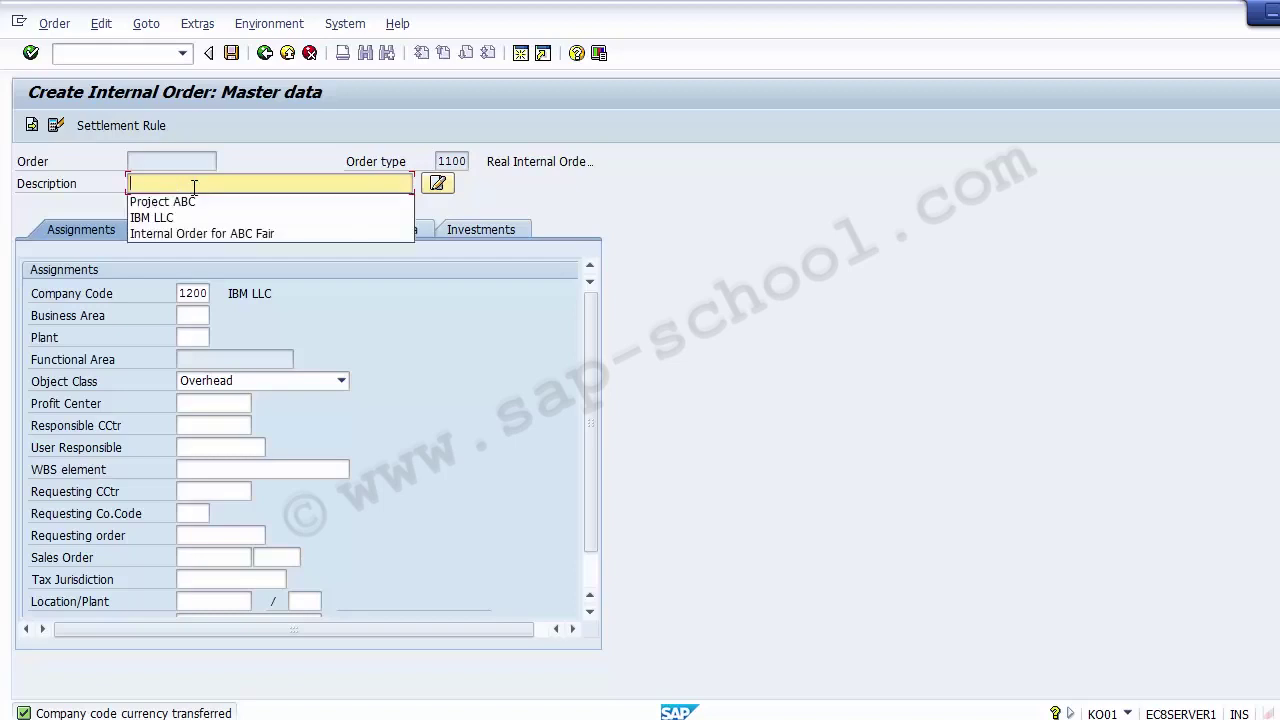
text(Trad)
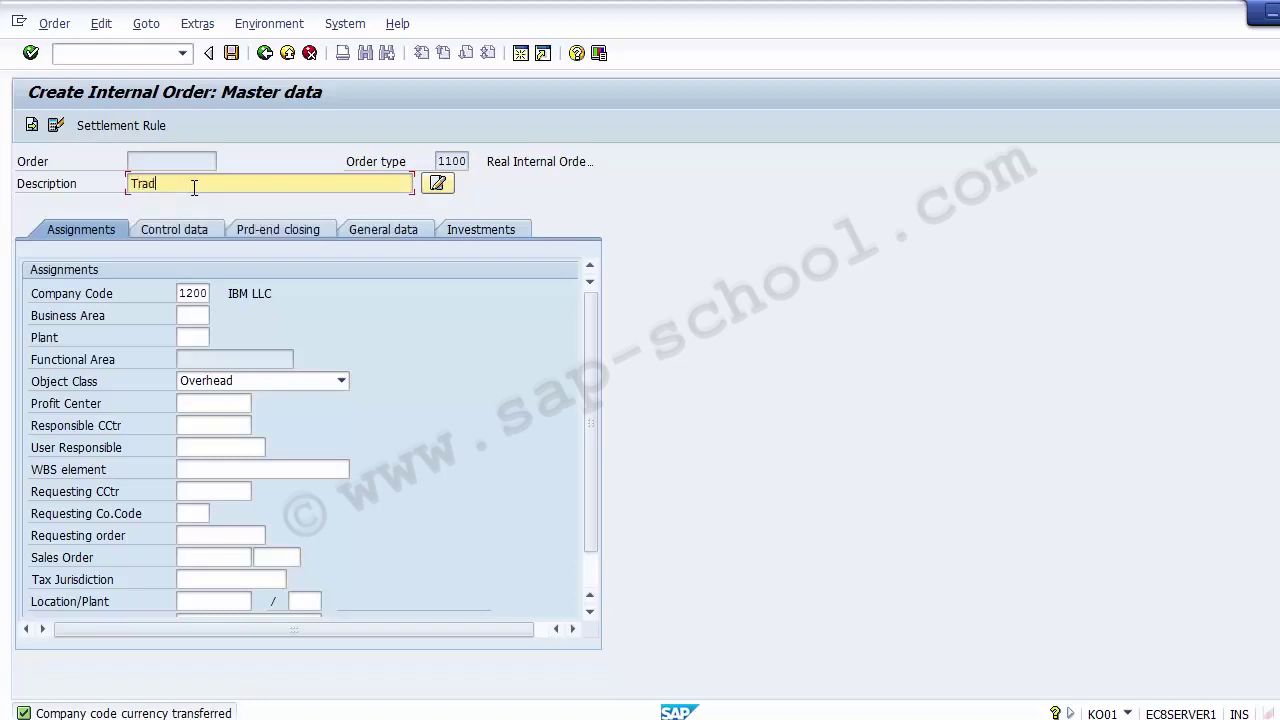
text(e Fair 1100)
- Check company code 1200, keep Overhead as object class, and bring up the profit center search
click(190, 317)
click(196, 293)
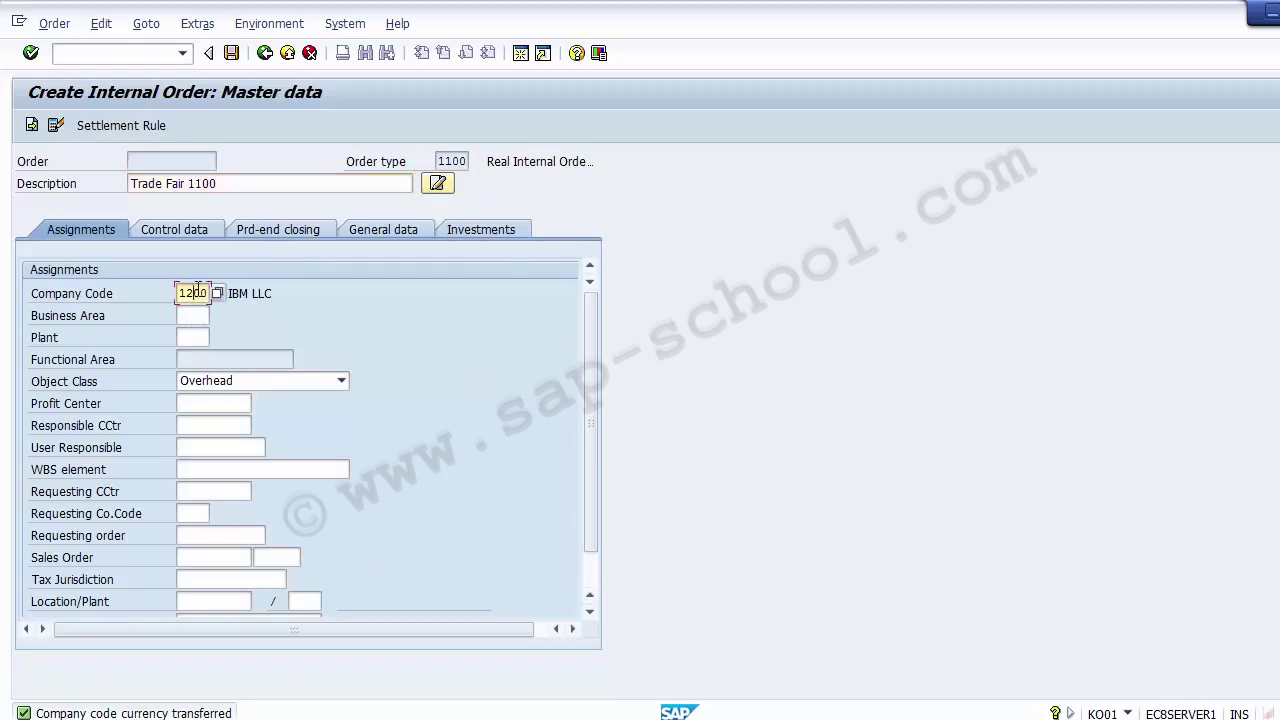
click(205, 384)
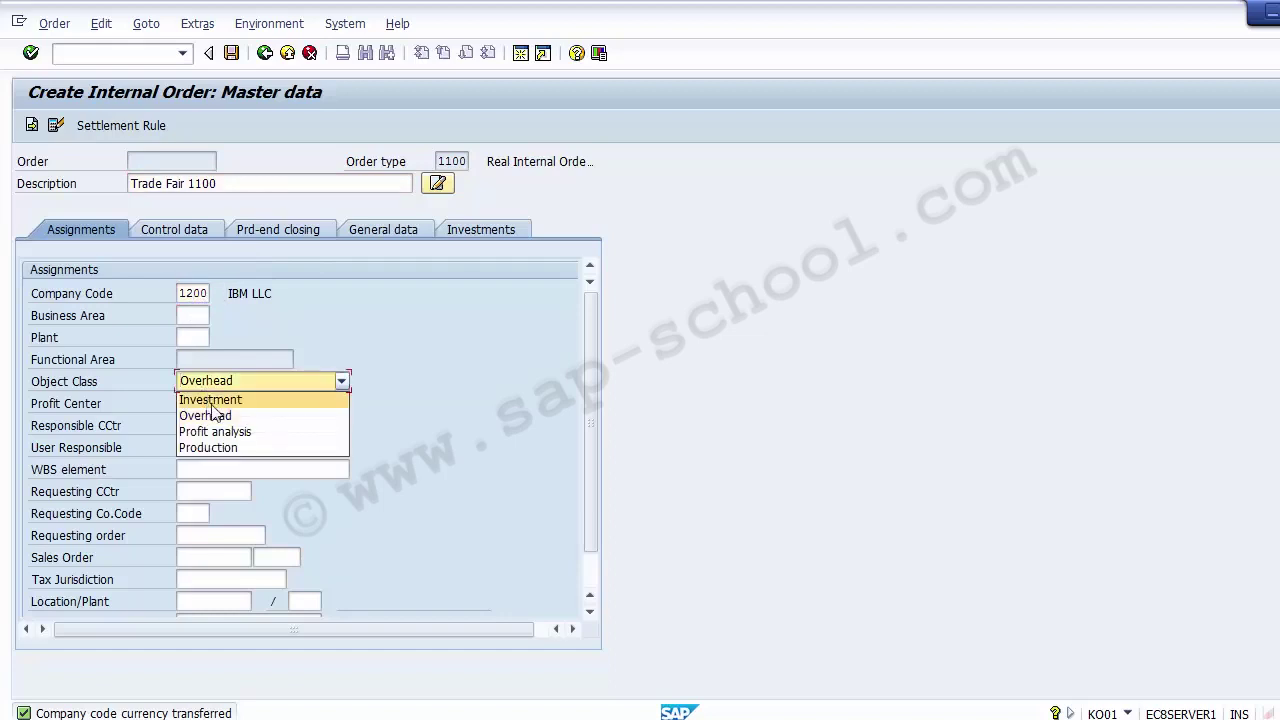
click(218, 416)
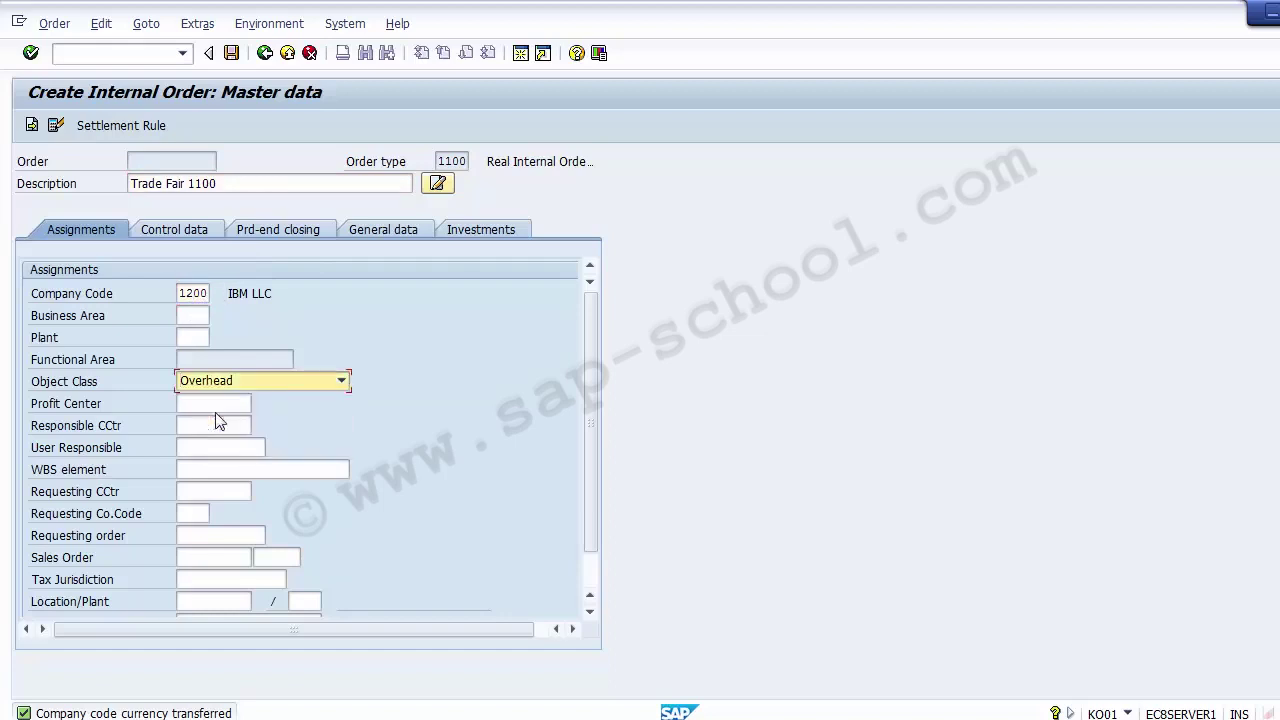
click(205, 403)
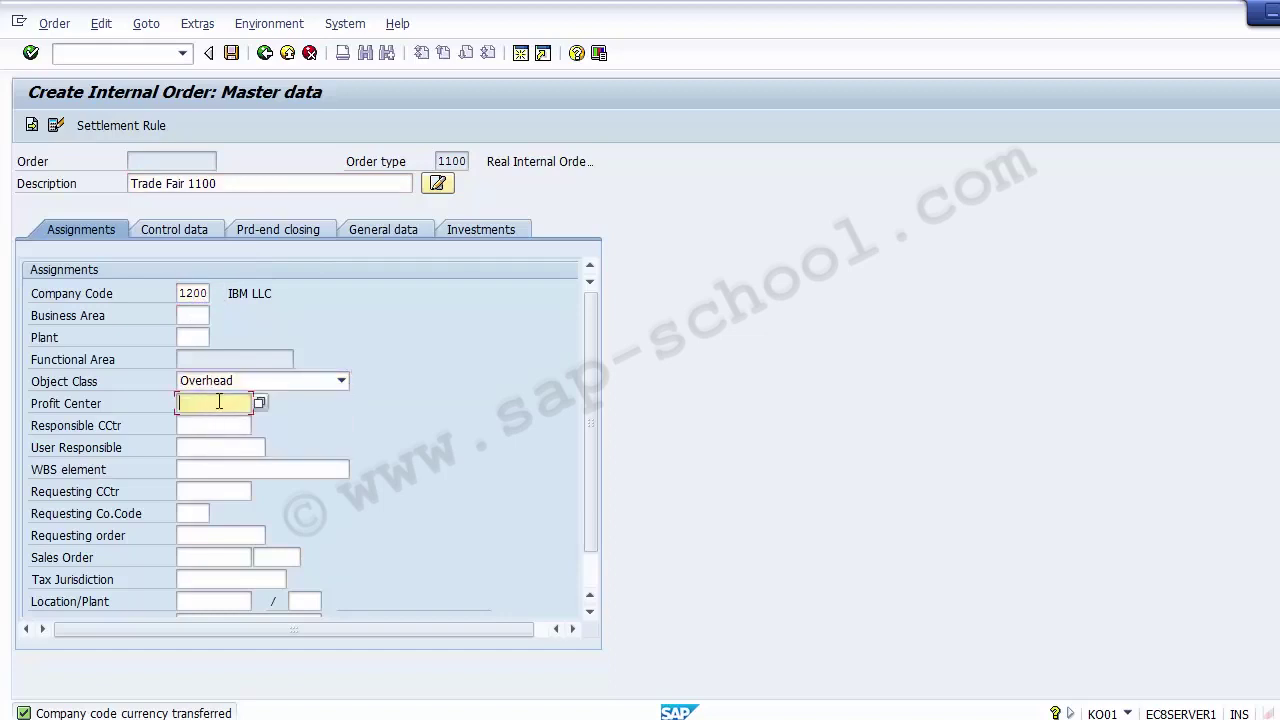
click(259, 403)
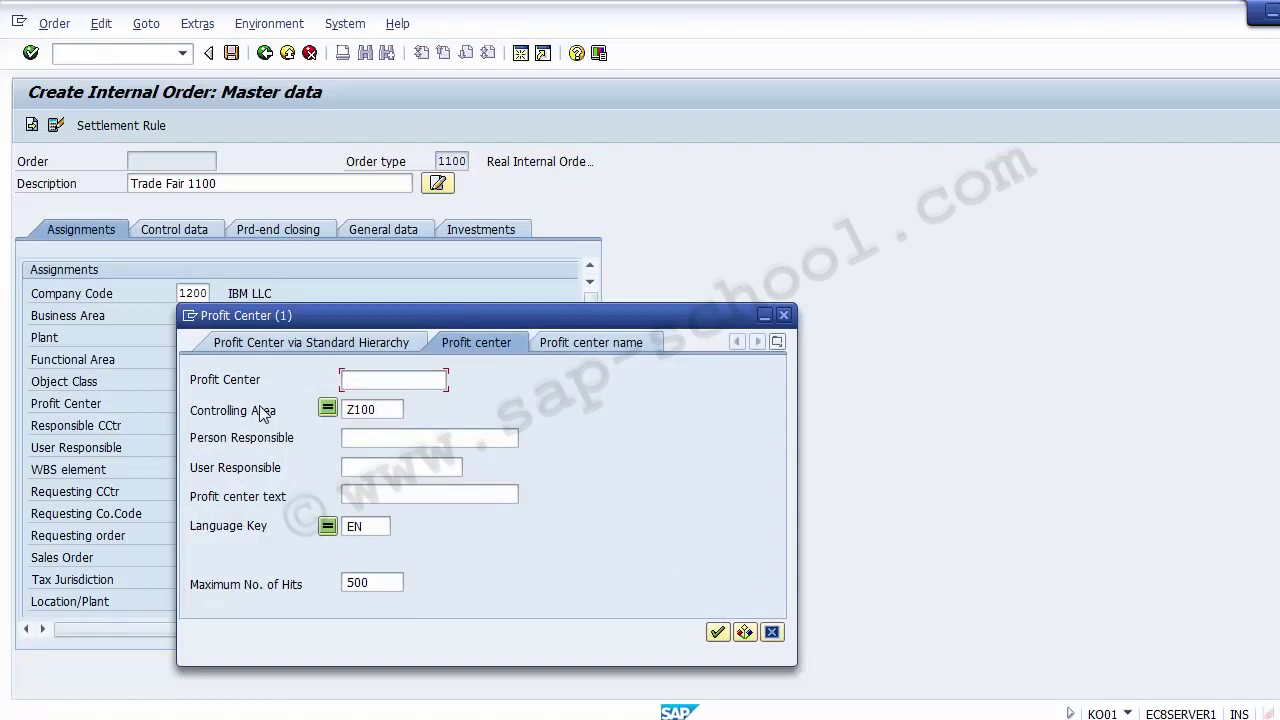
- Take profit center 21000 from the search hits and save, creating order 1004
click(714, 634)
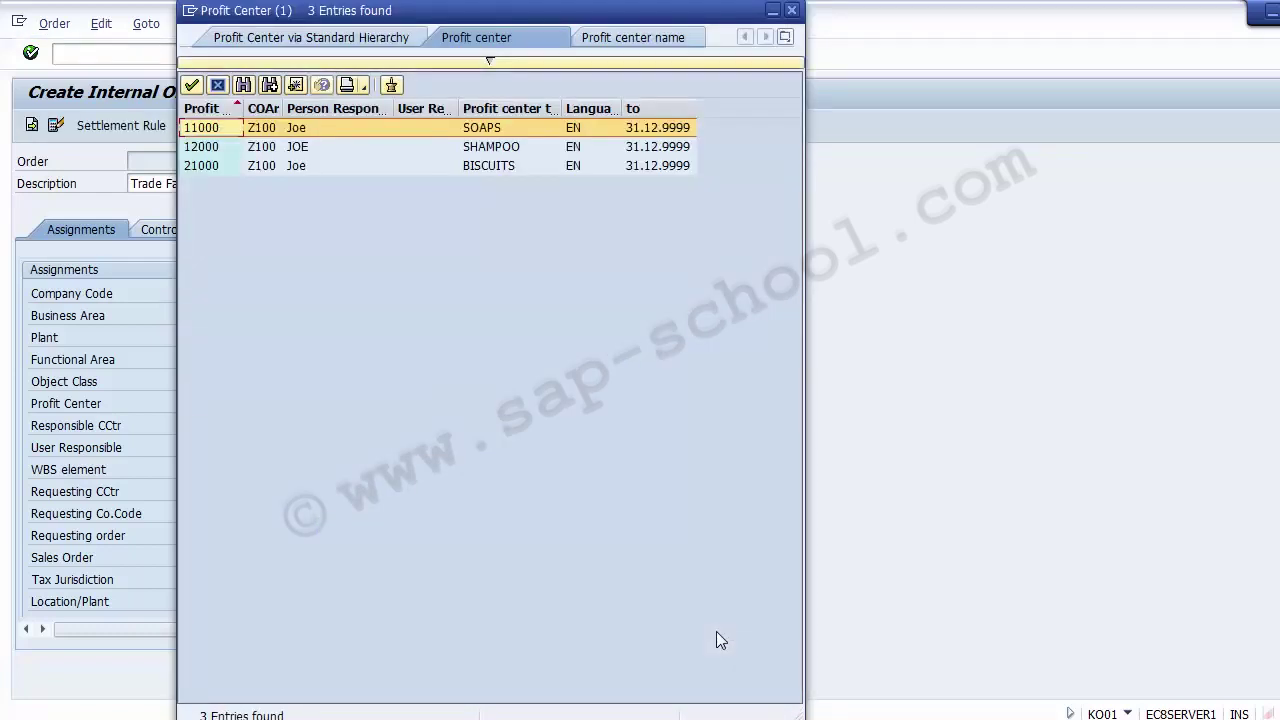
key(Down)
key(Down)
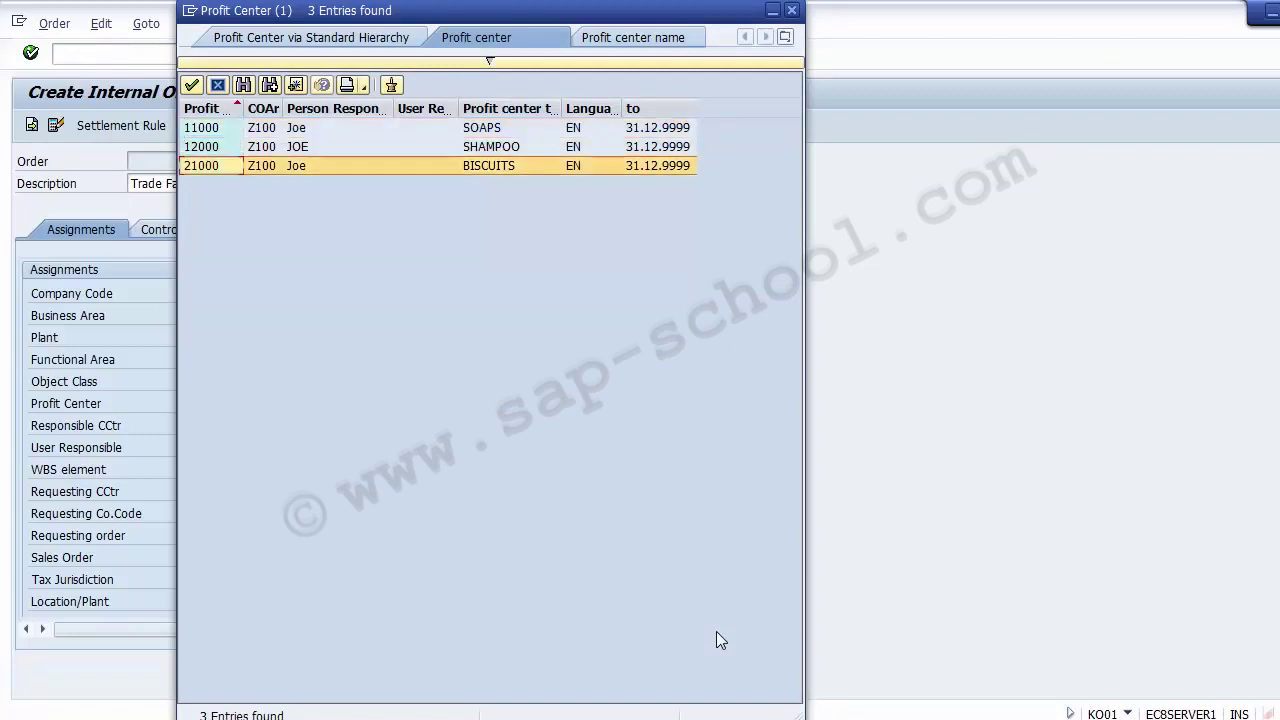
key(Return)
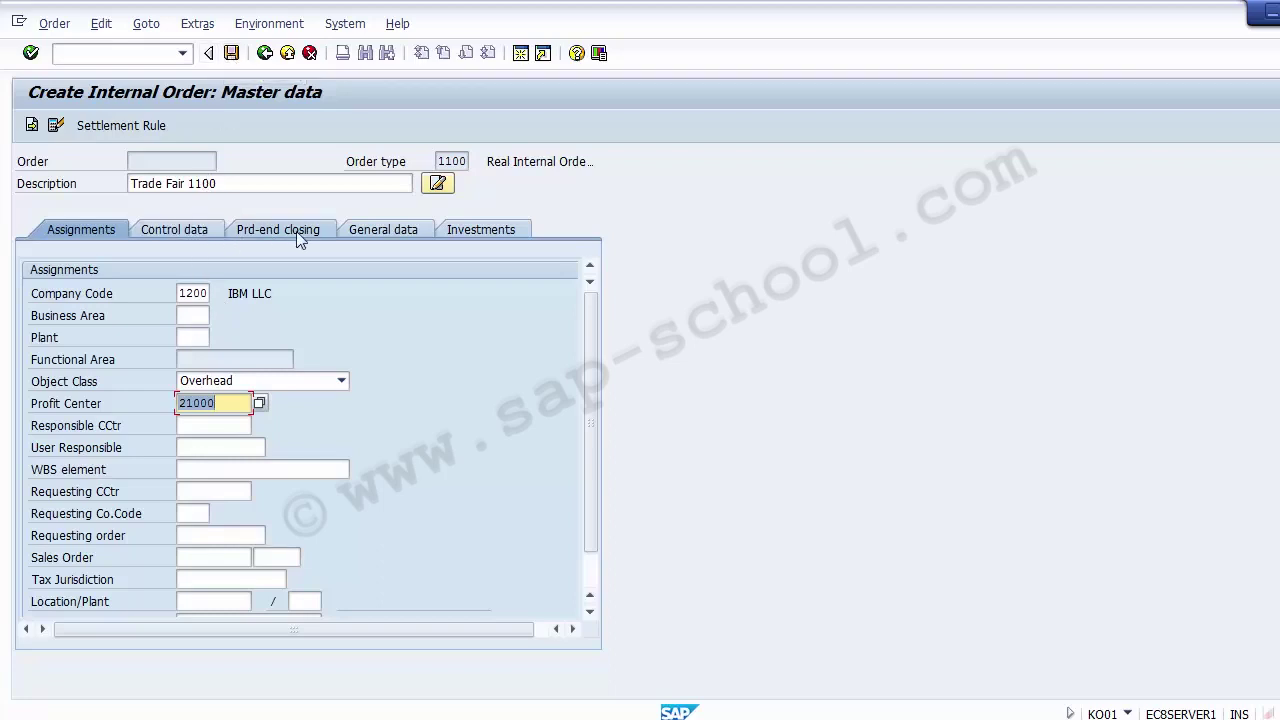
click(231, 57)
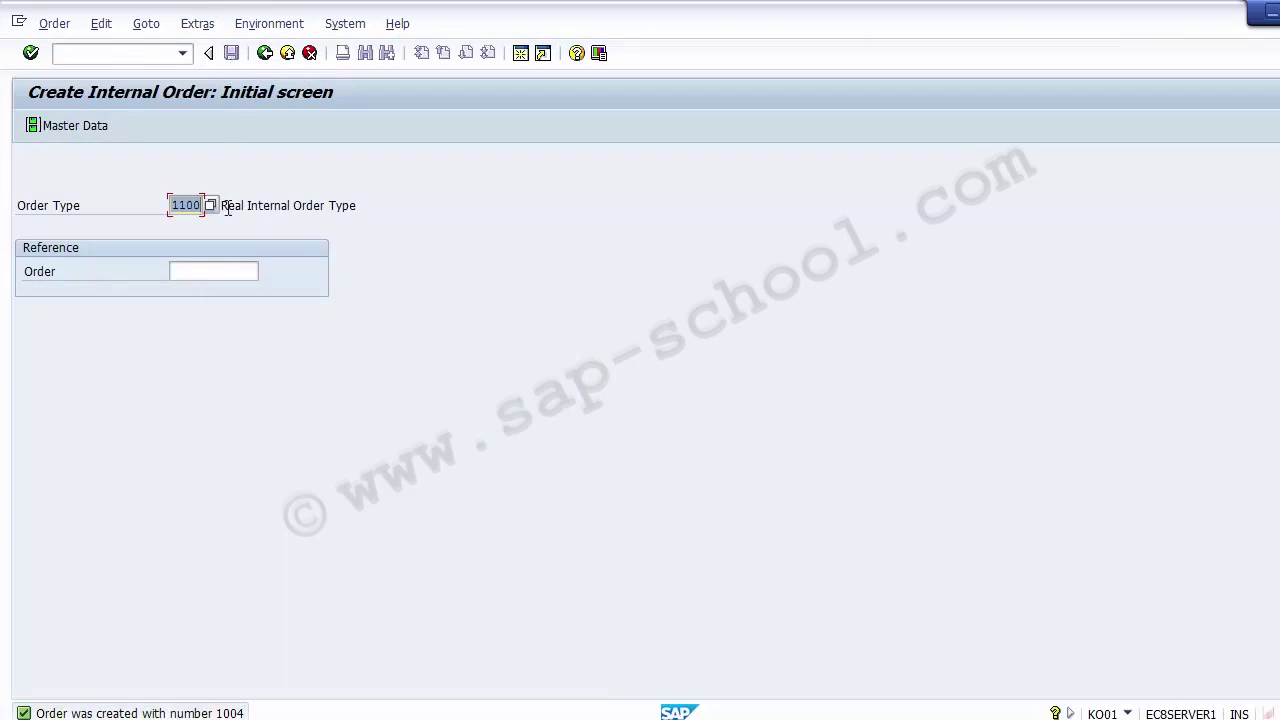
- Run /nKO02 and load order 1004 'Trade Fair 1100' for changing
click(134, 52)
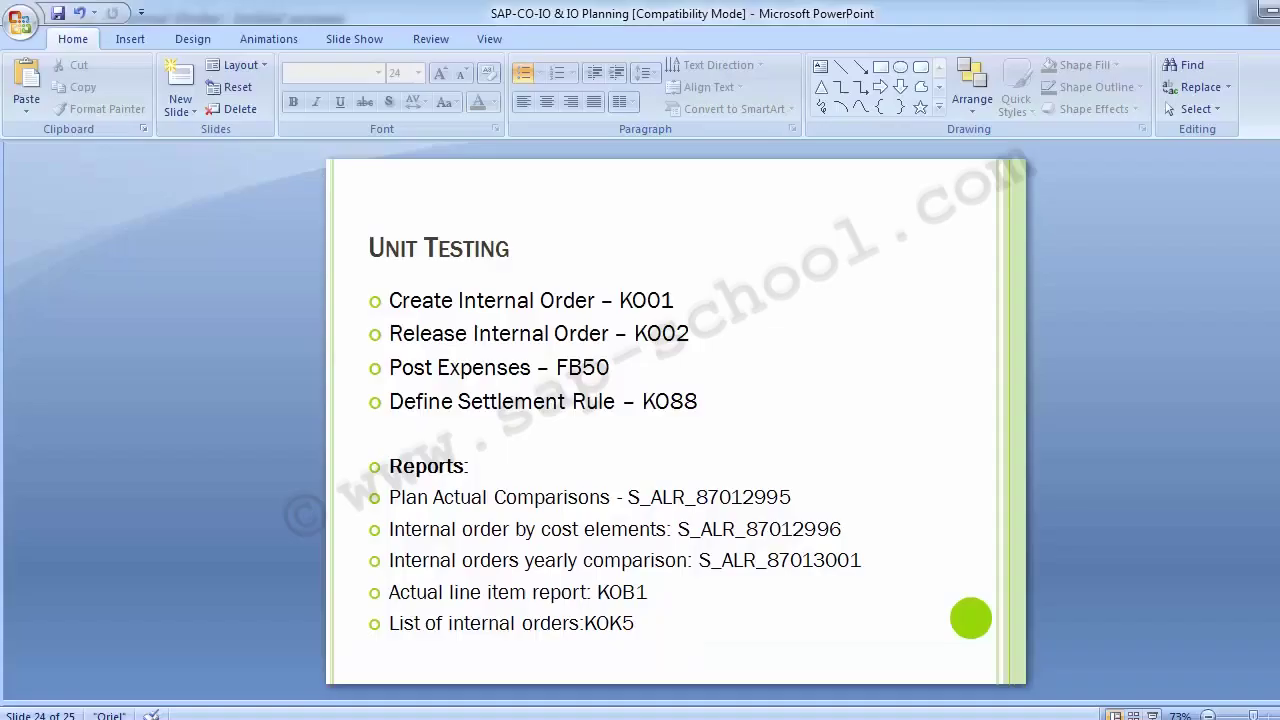
click(720, 338)
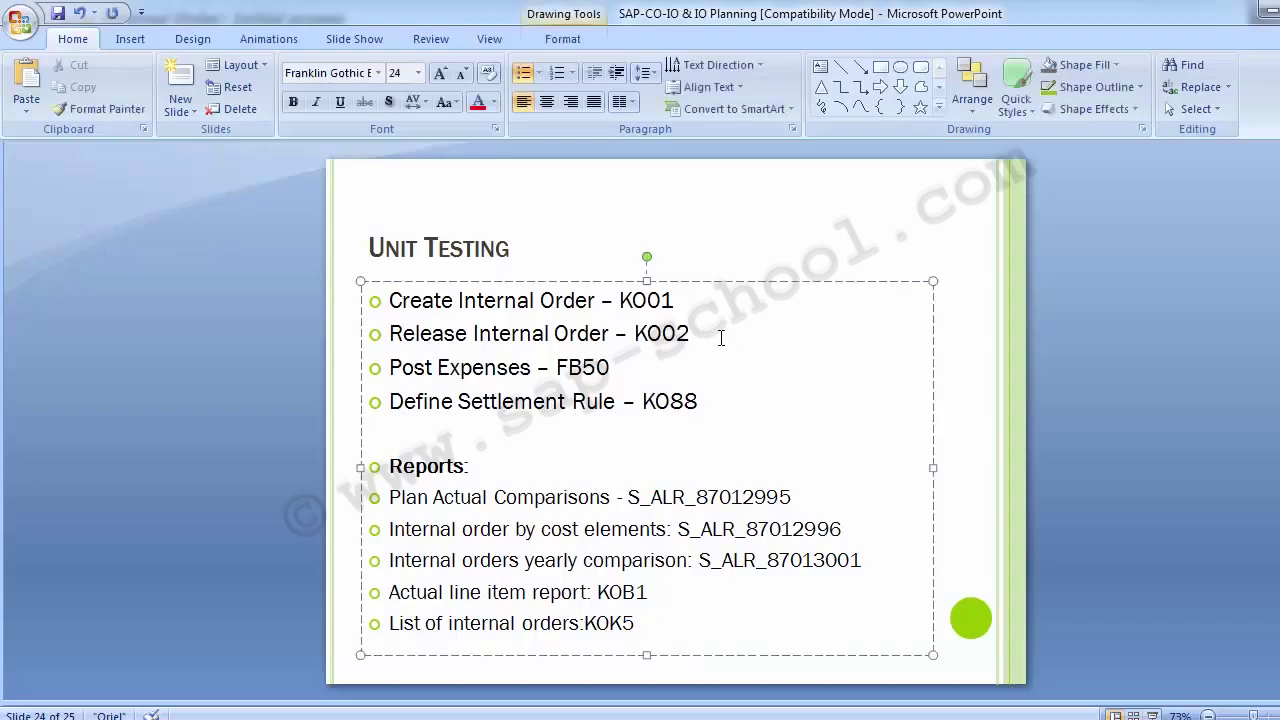
click(509, 691)
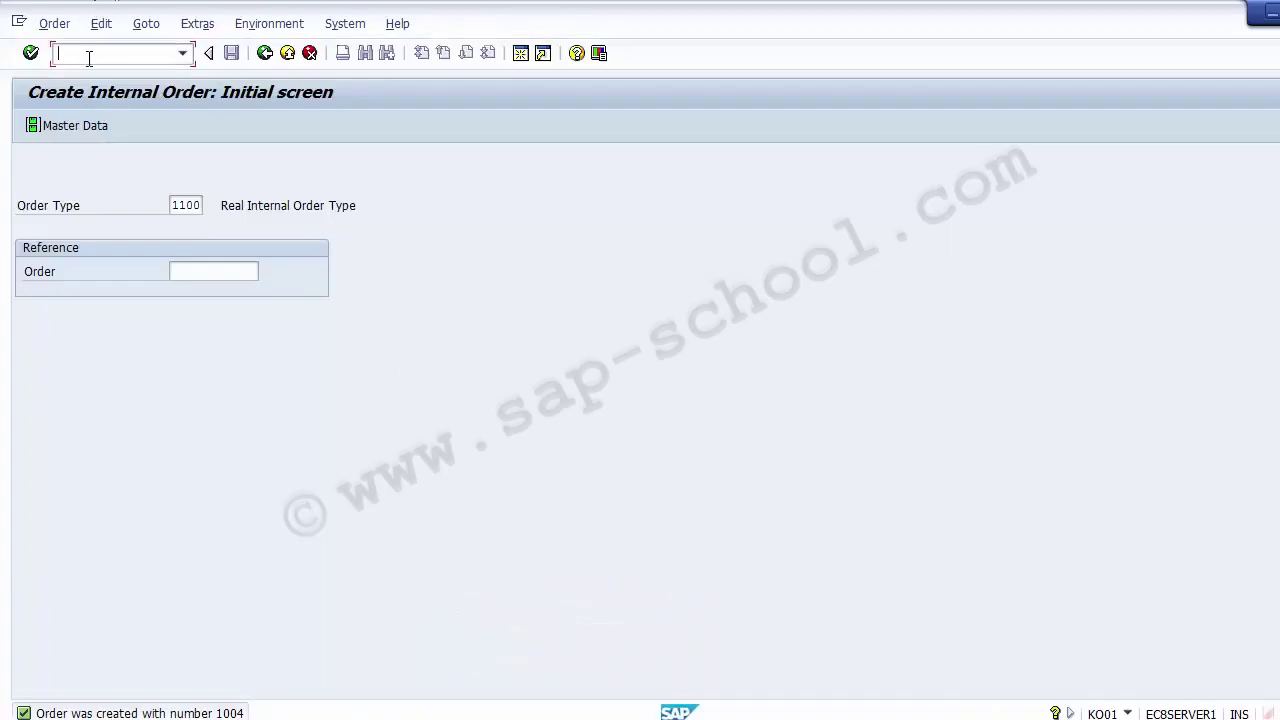
text(/nkO02)
key(Return)
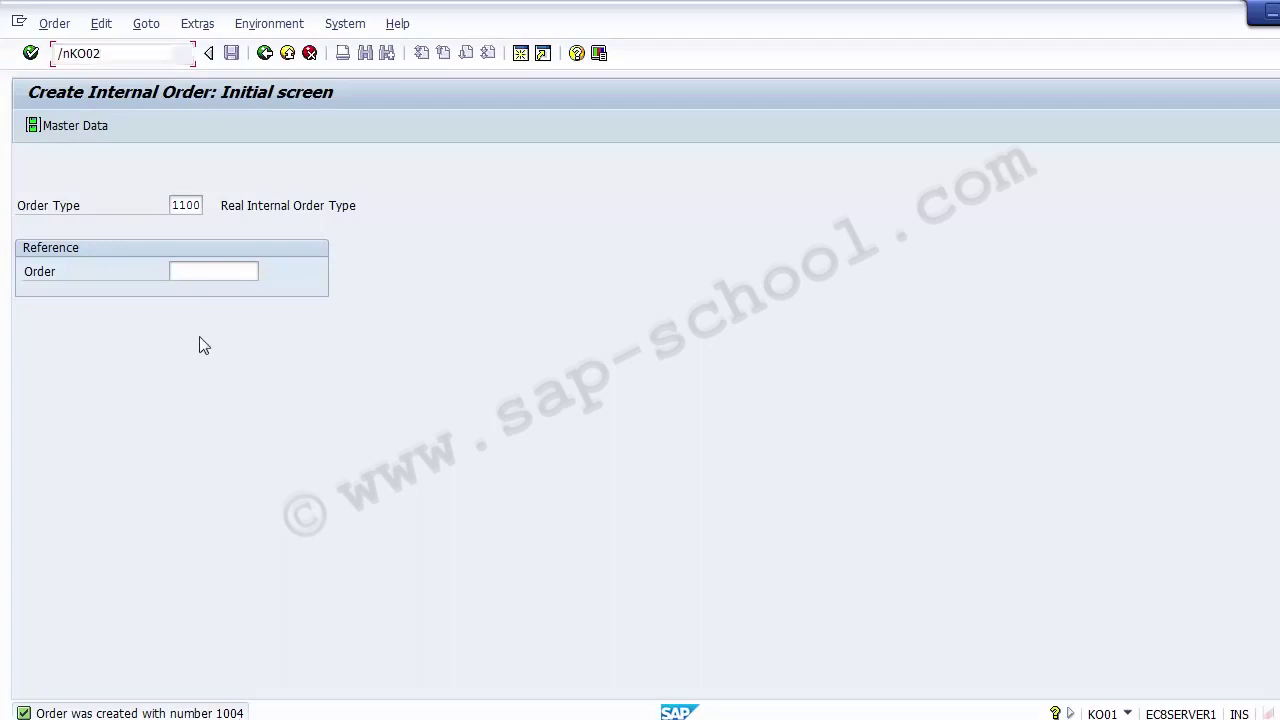
click(217, 210)
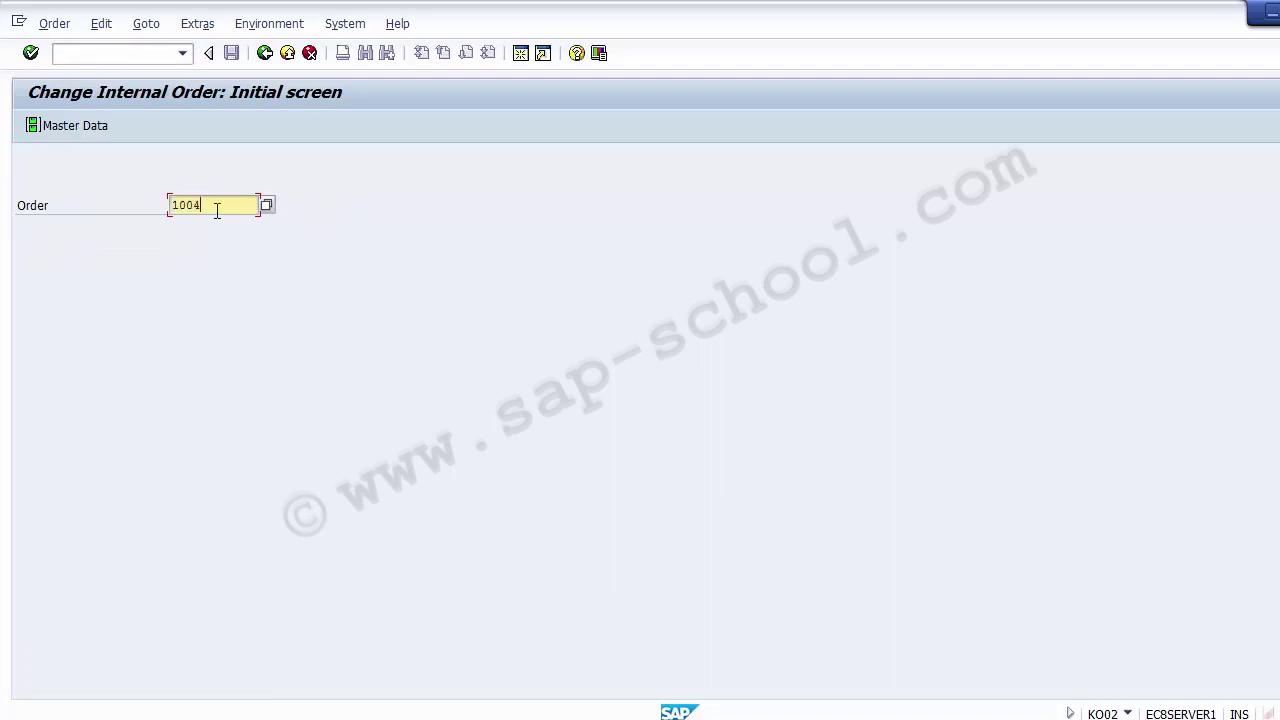
key(BackSpace)
key(BackSpace)
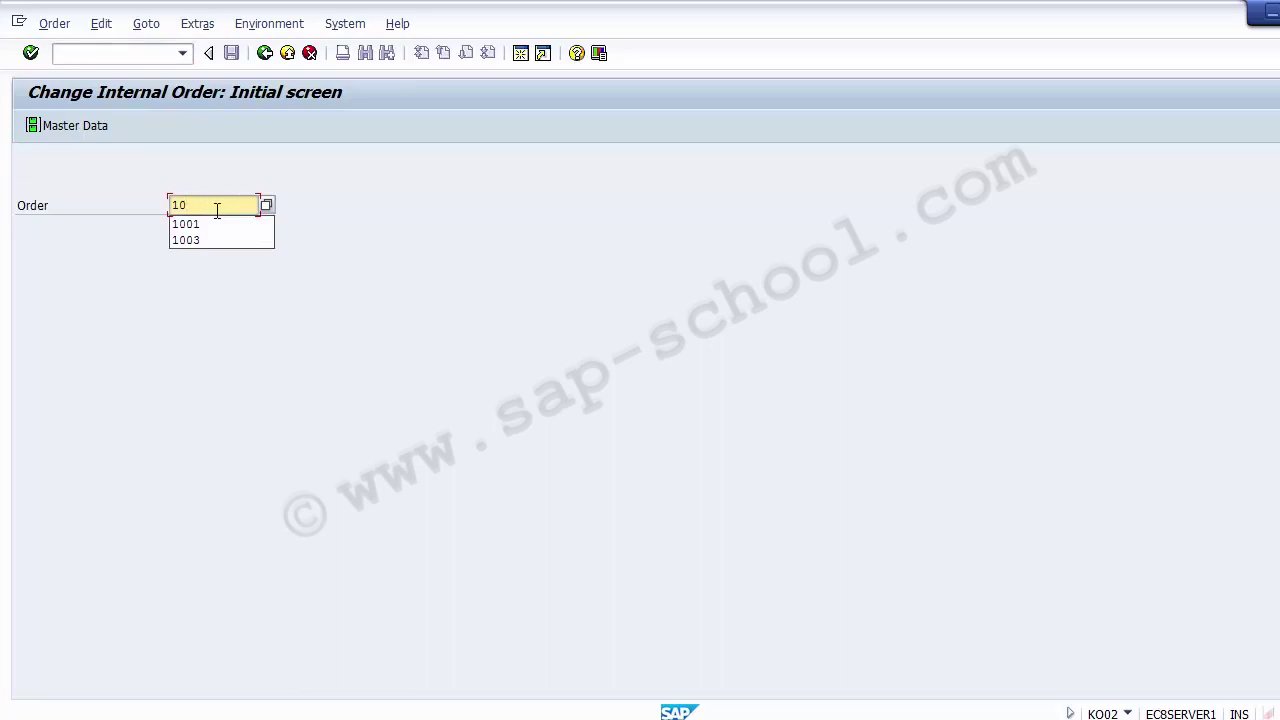
text(04)
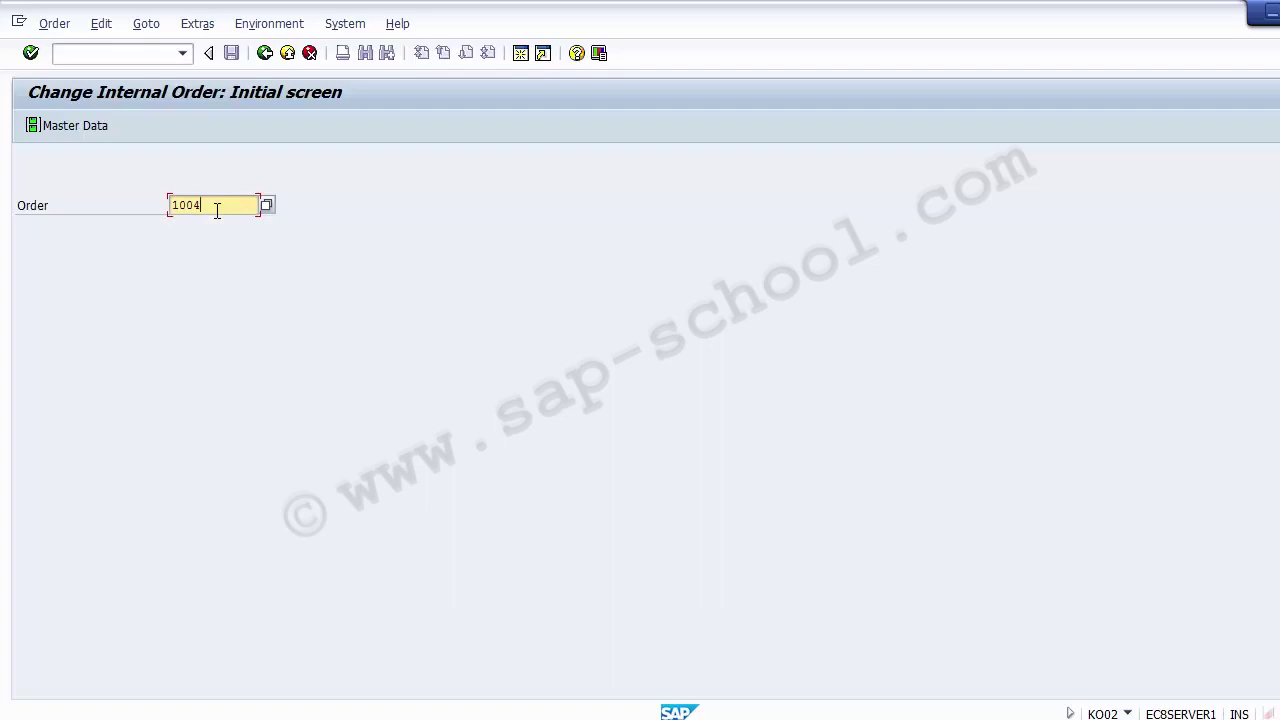
key(Return)
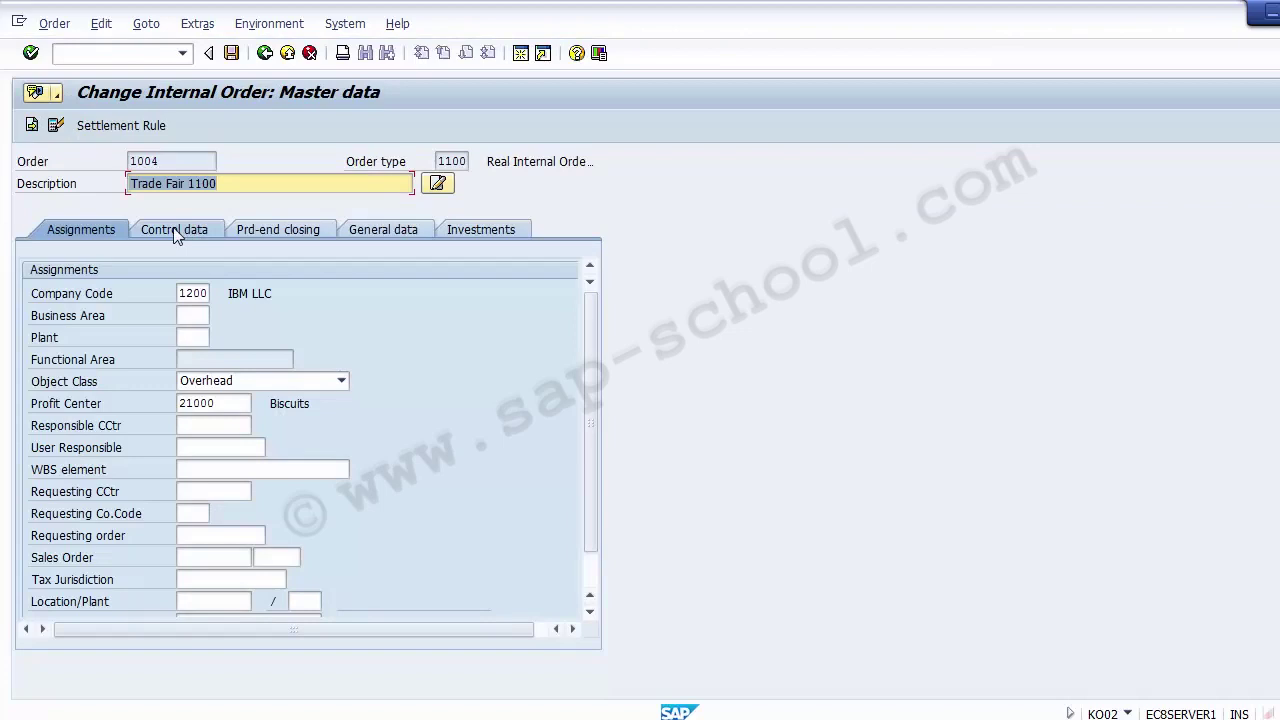
- Release order 1004 on the Control data tab, save it, and exit to the slides
click(173, 230)
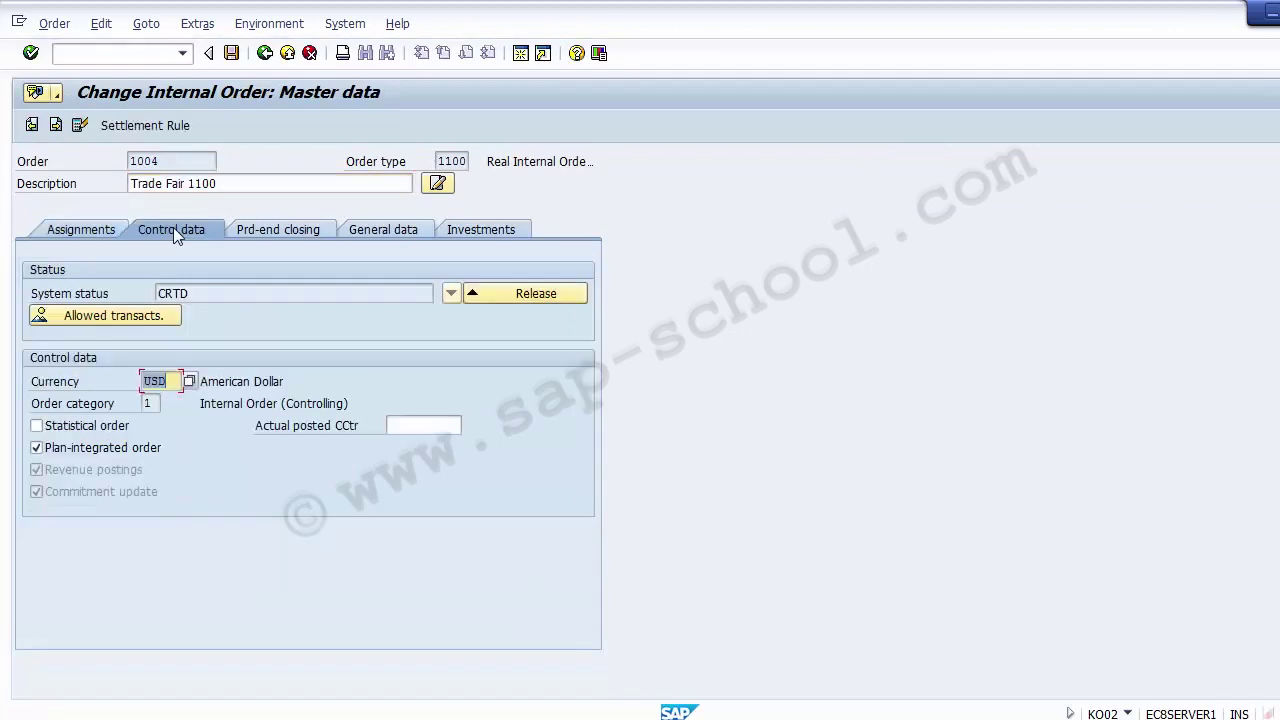
click(507, 295)
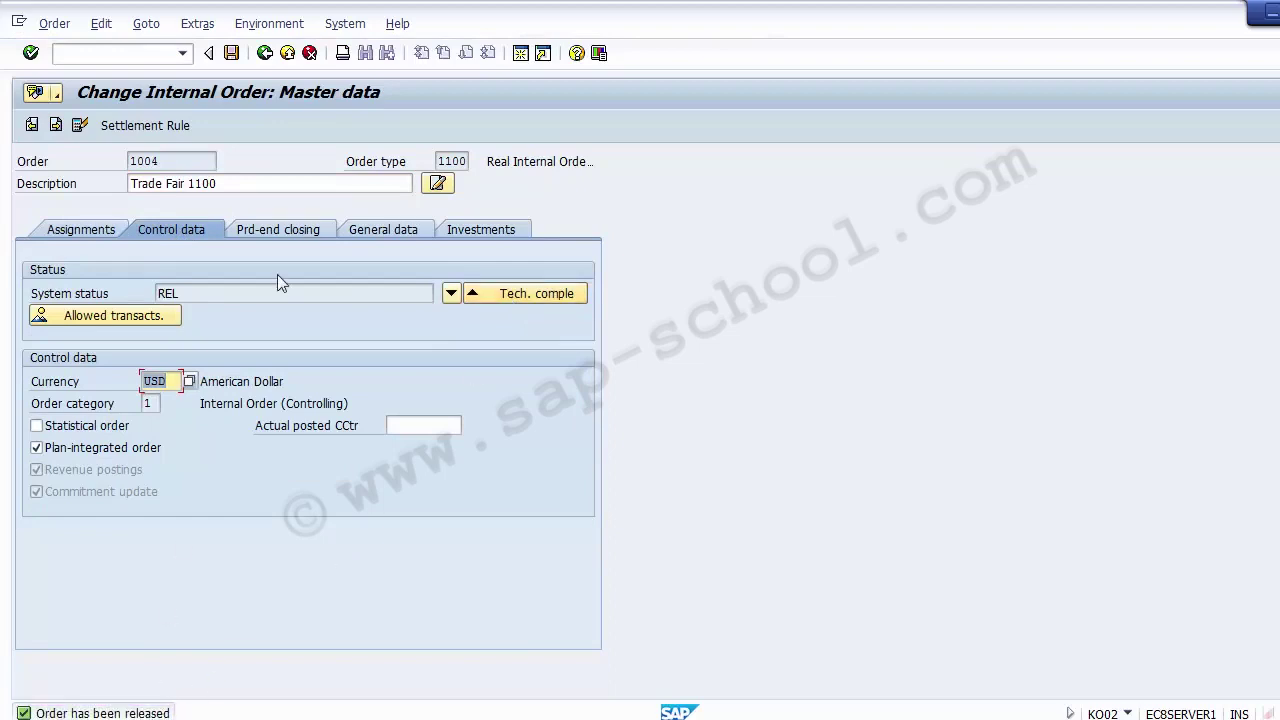
click(232, 58)
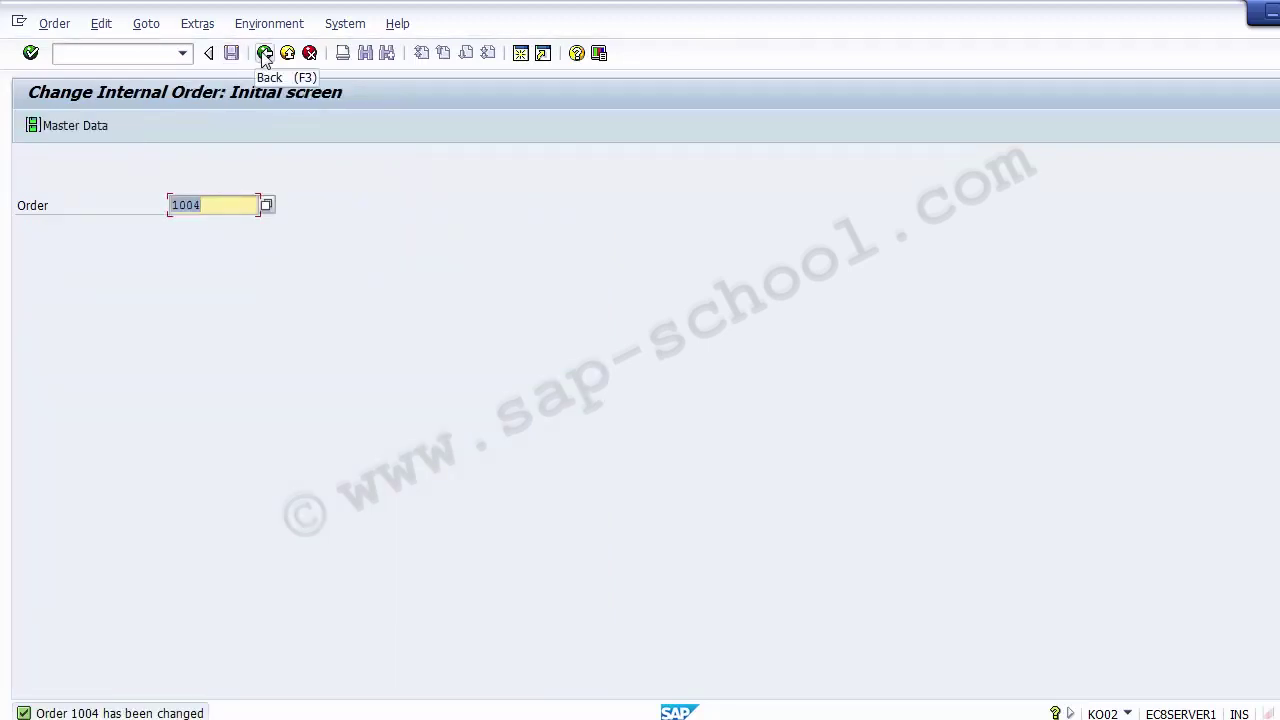
click(265, 55)
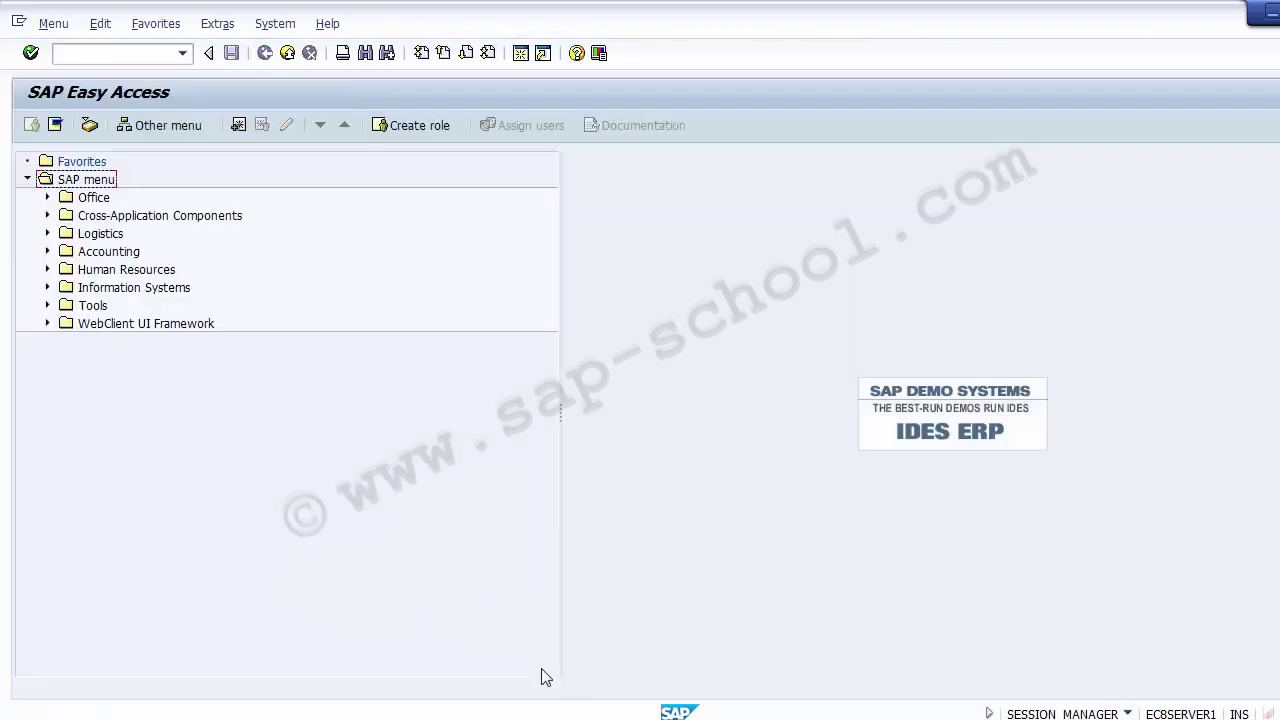
click(571, 612)
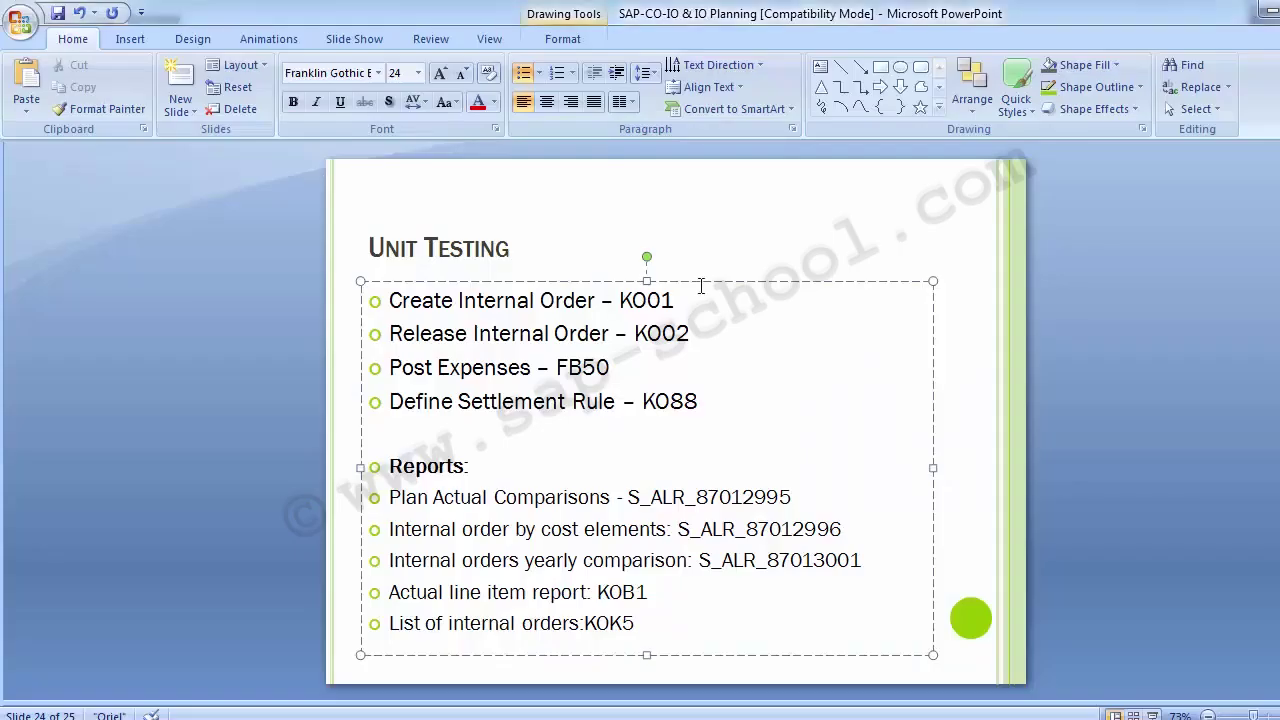
- Append '/ FB60' after FB50 on the Post Expenses bullet
click(192, 352)
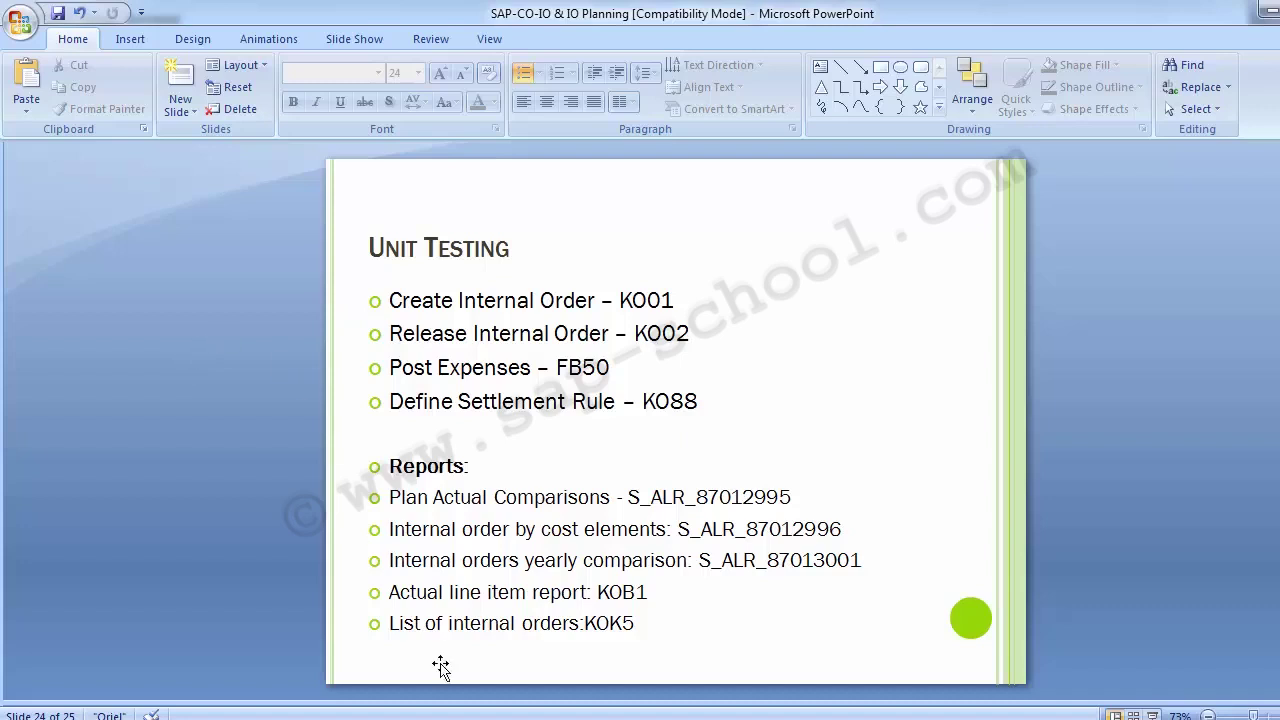
mouse_move(445, 705)
click(588, 628)
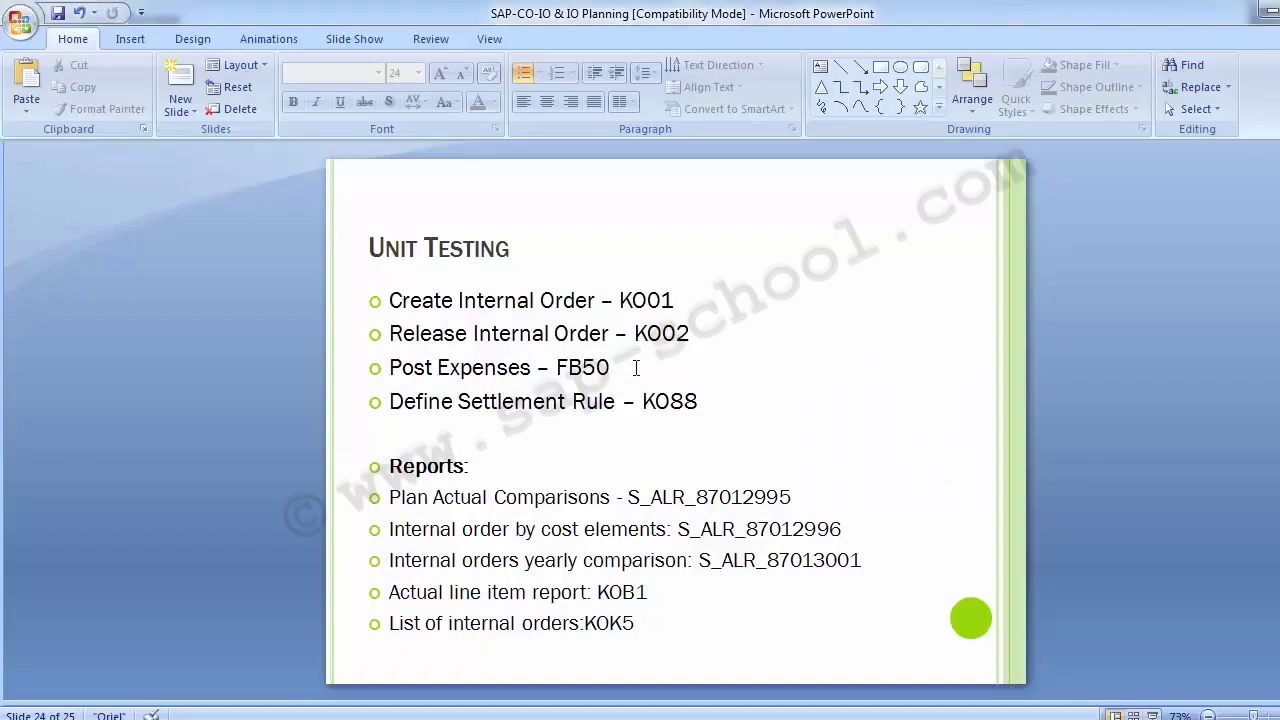
click(636, 368)
text(/)
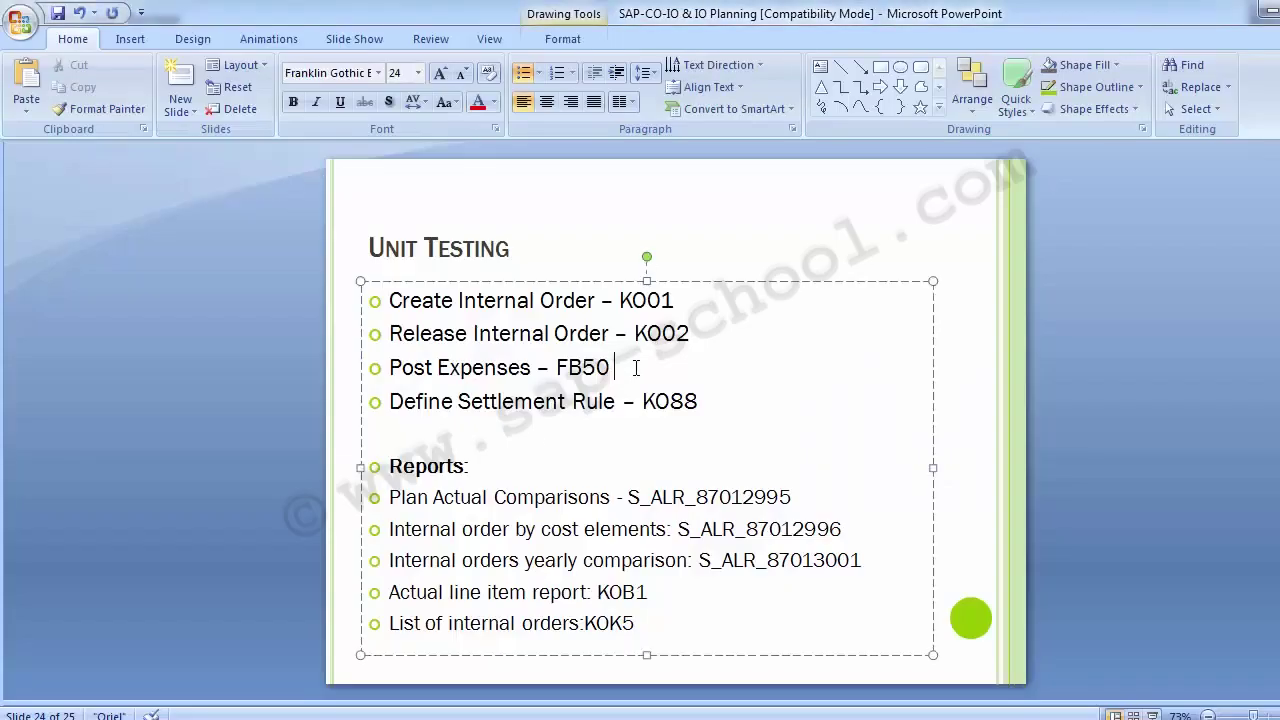
text( FB)
text(60)
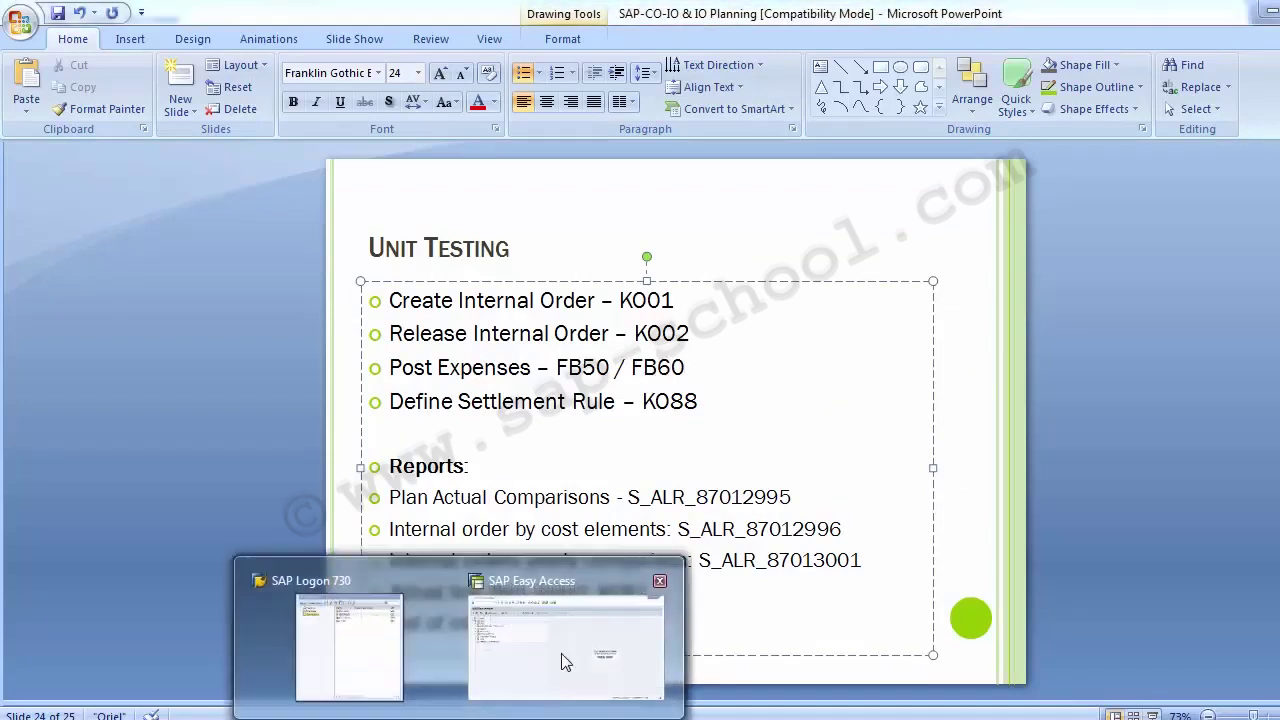
click(561, 653)
- Start FB60 and pick vendor 4000001 and invoice date 01.12.2014 from history
click(112, 56)
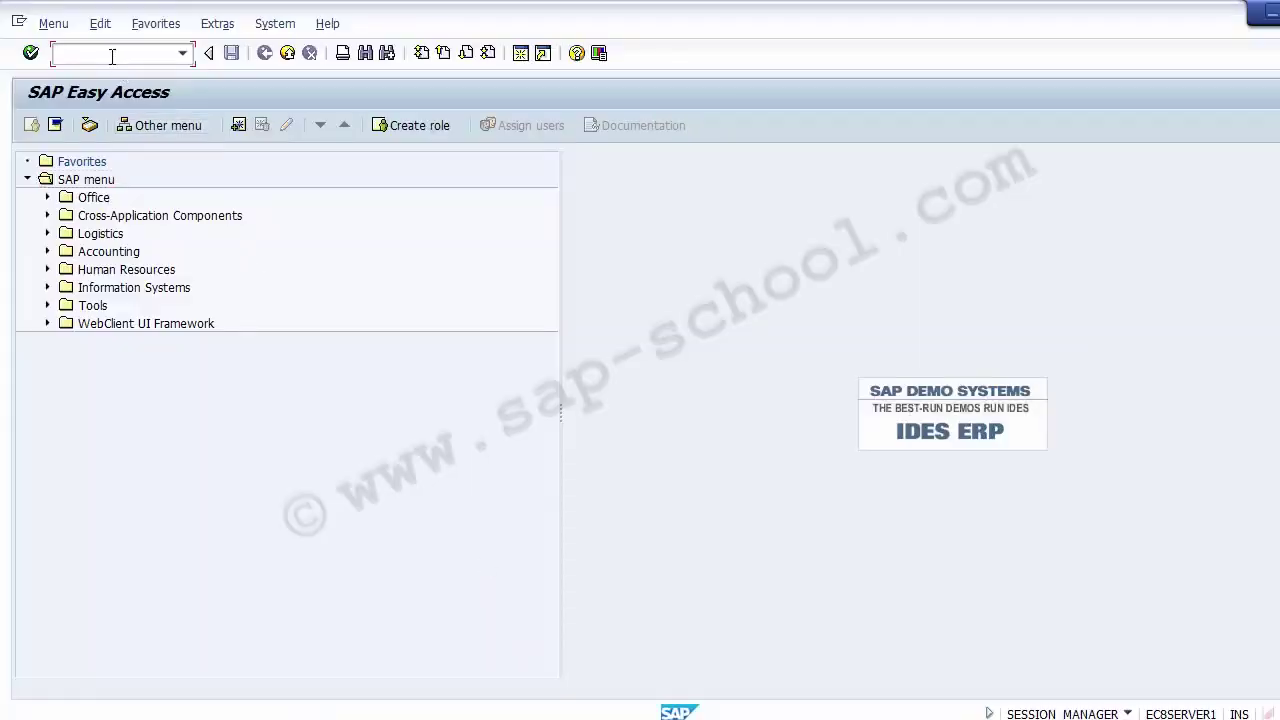
text(FB60)
key(Return)
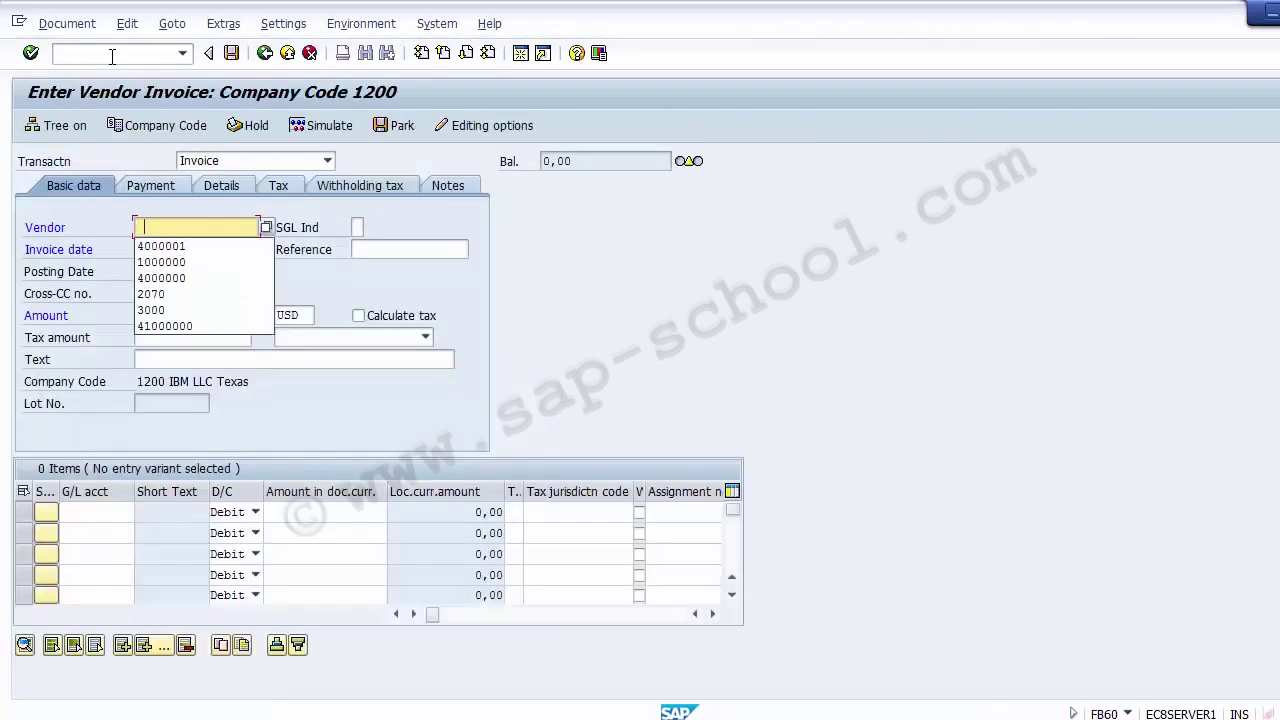
key(Down)
key(Return)
key(Tab)
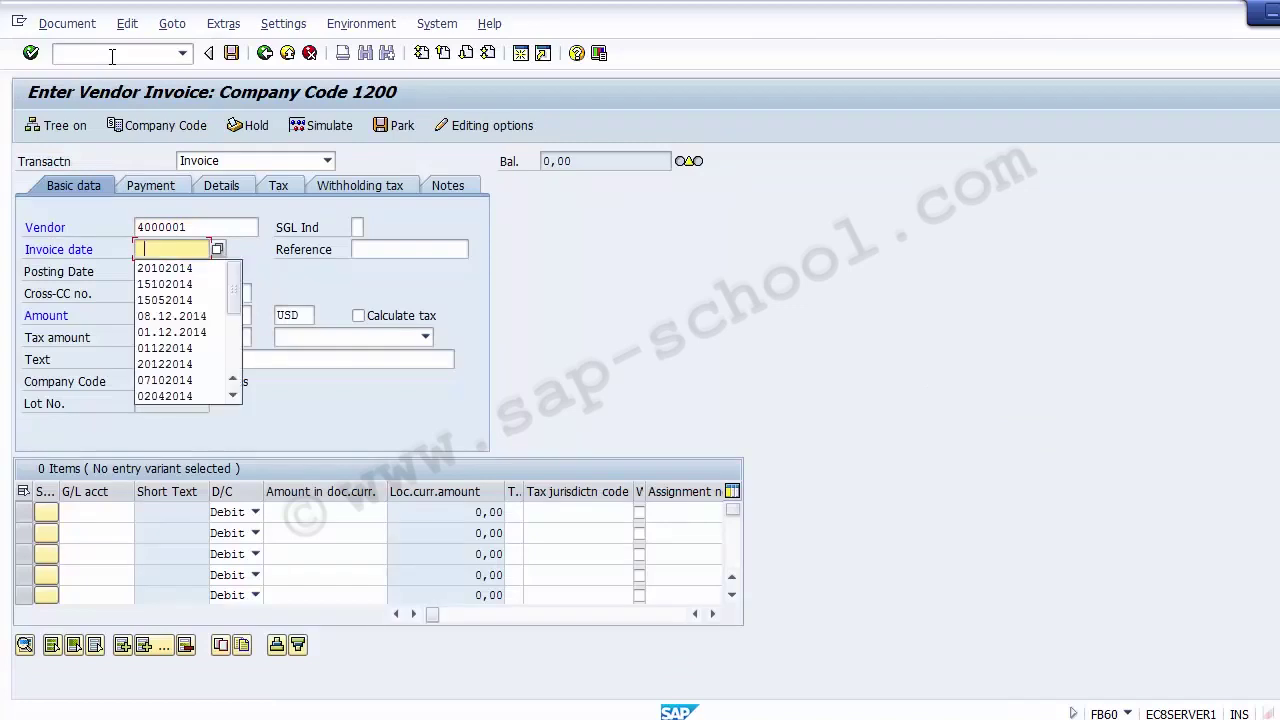
key(Down)
key(Down)
key(Down)
key(Down)
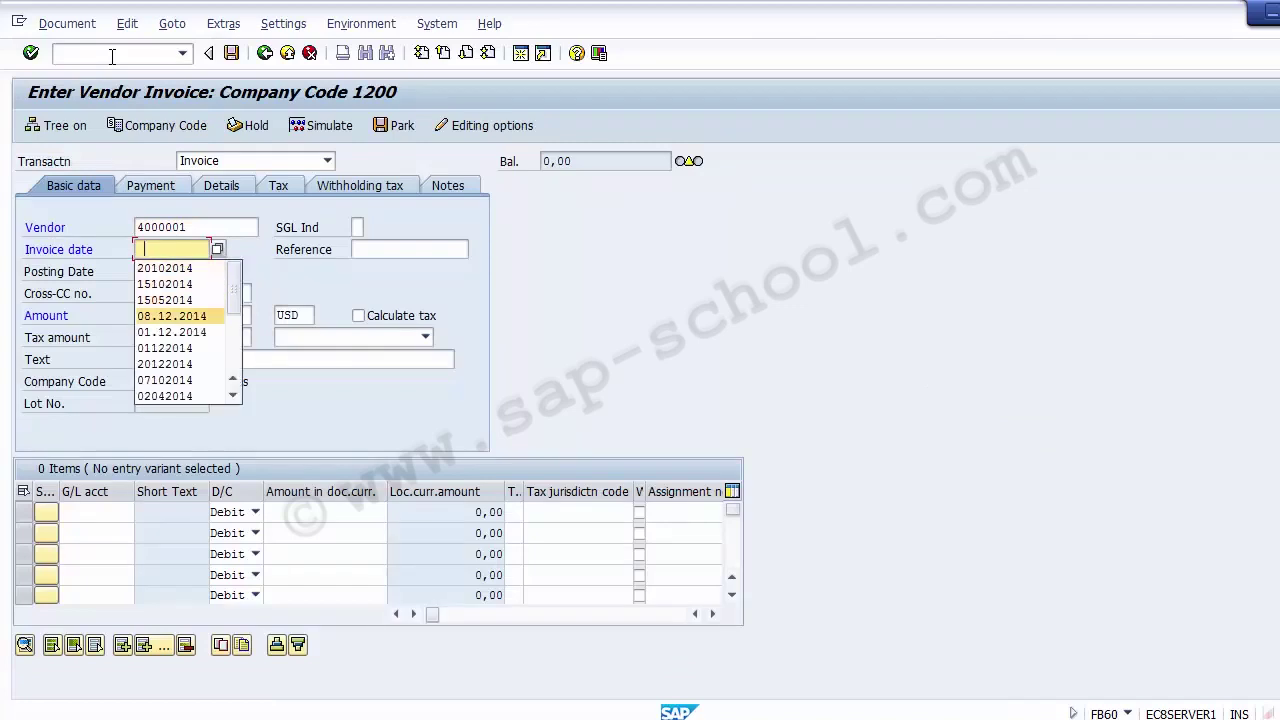
key(Down)
key(Return)
key(Tab)
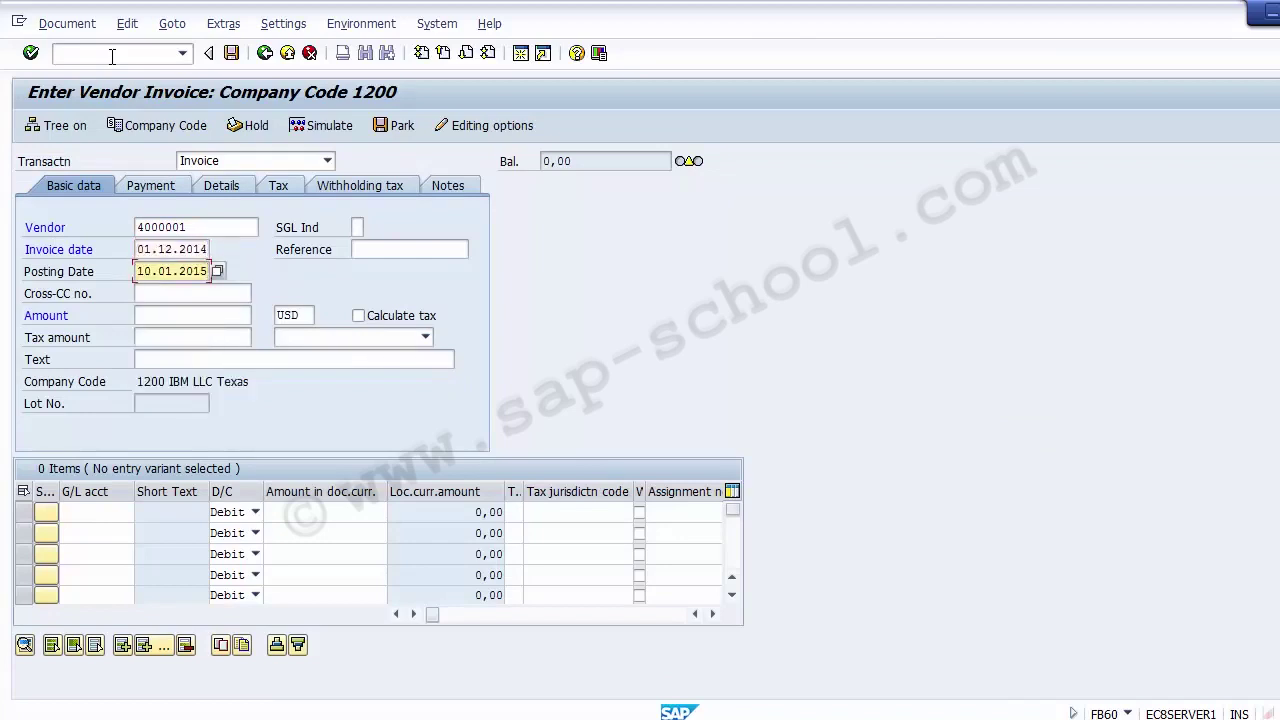
- Copy 01.12.2014 into the posting date and enter amount 20000 USD
key(shift+Tab)
key(ctrl+c)
key(Tab)
key(ctrl+v)
key(Tab)
key(Tab)
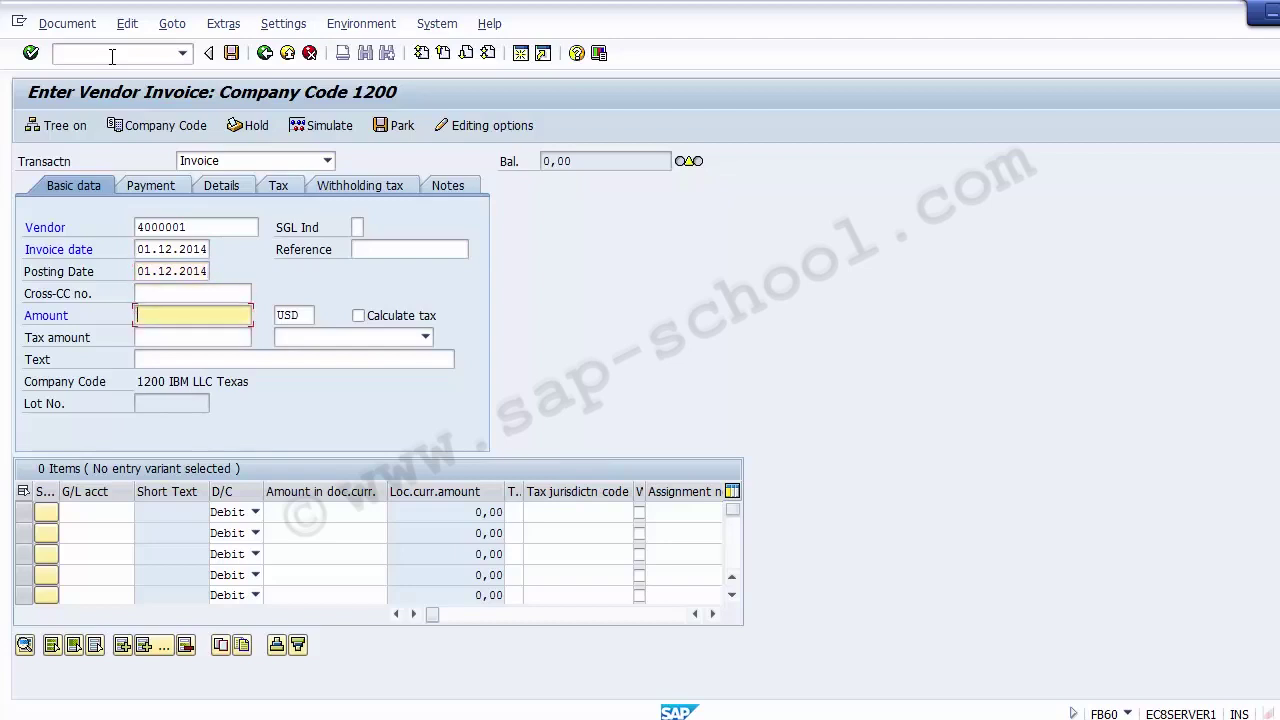
text(20000)
key(Tab)
key(Tab)
key(Tab)
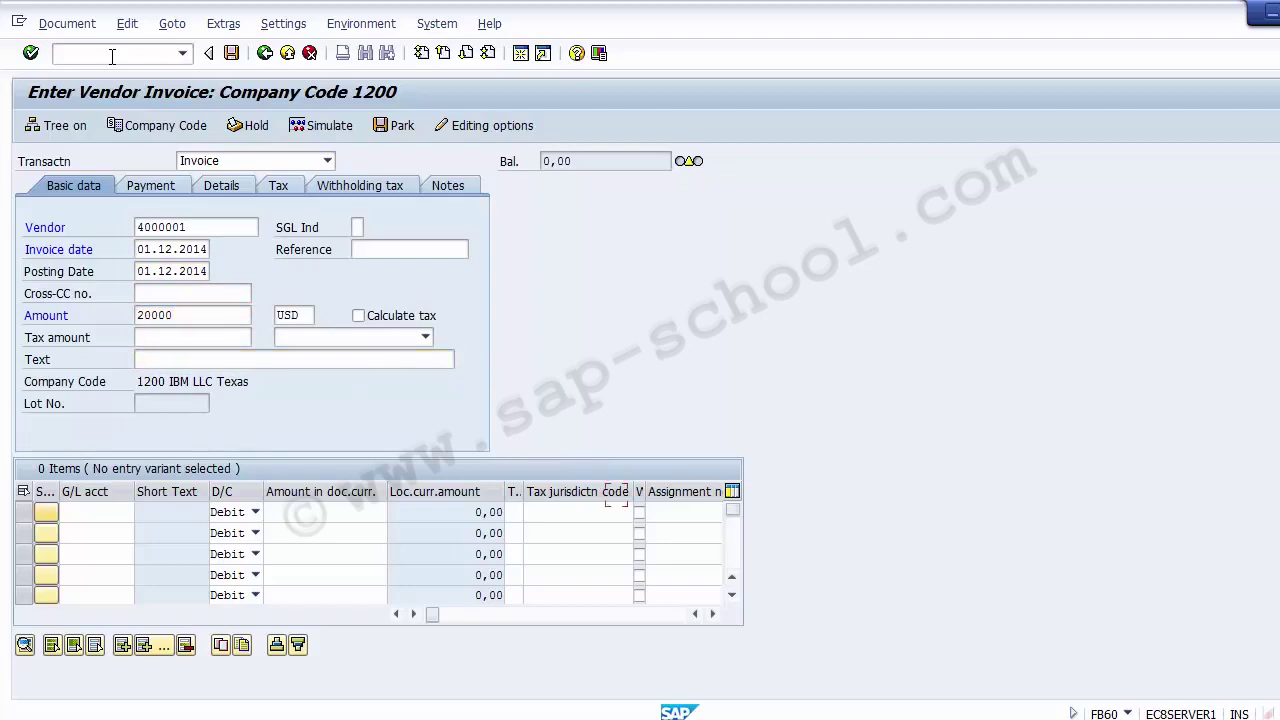
key(Tab)
key(BackSpace)
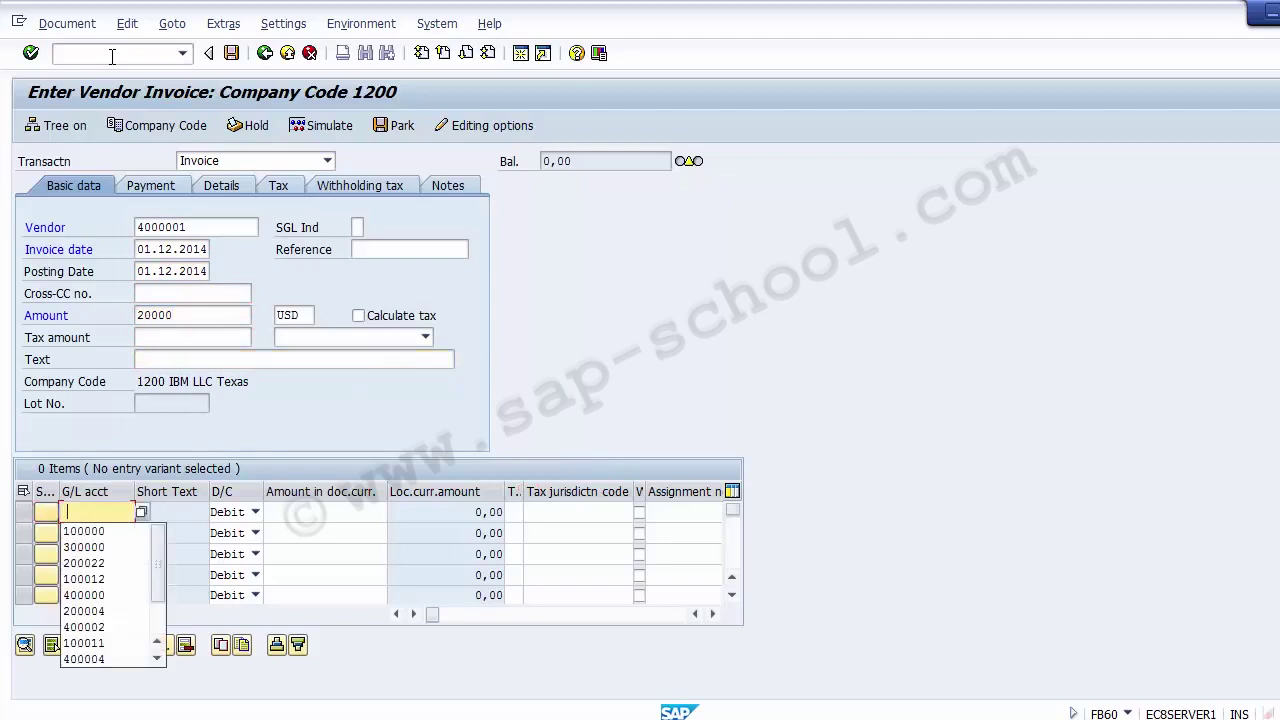
- Choose G/L account 400004 Rent Account for the first invoice line
key(Down)
key(Down)
key(Down)
key(Down)
key(Down)
key(Down)
key(Down)
key(Down)
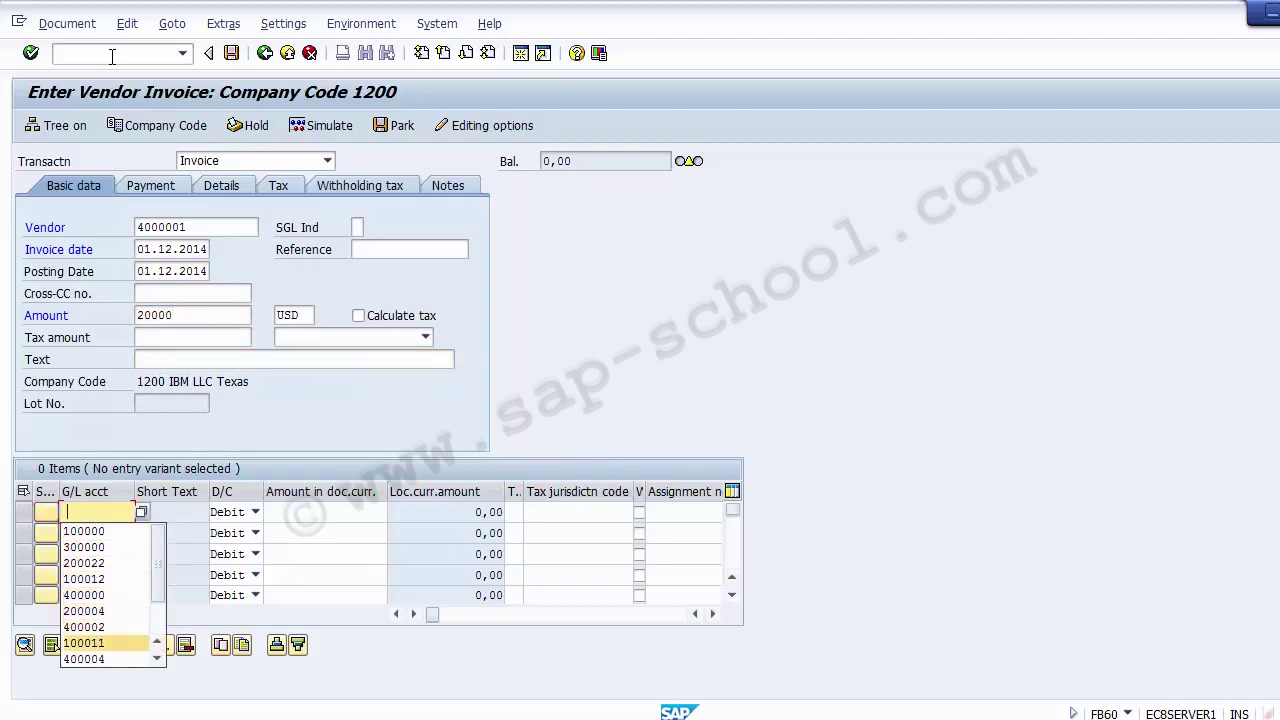
key(Up)
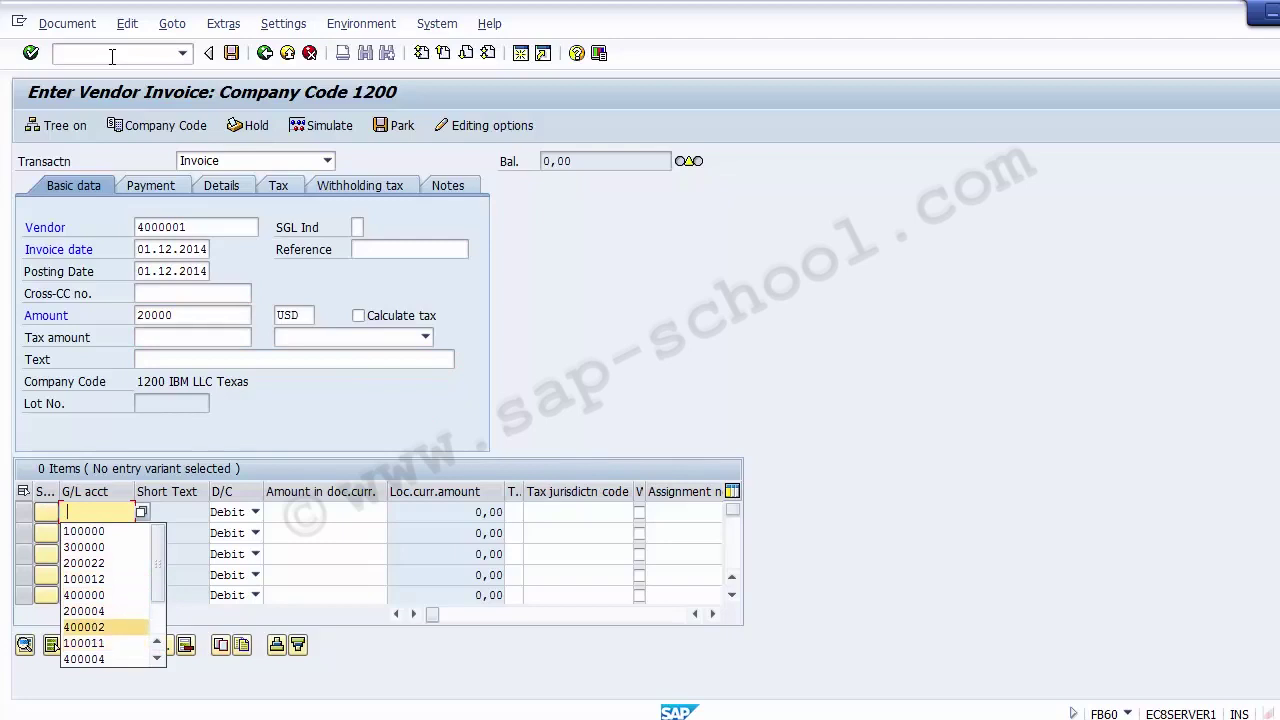
key(Return)
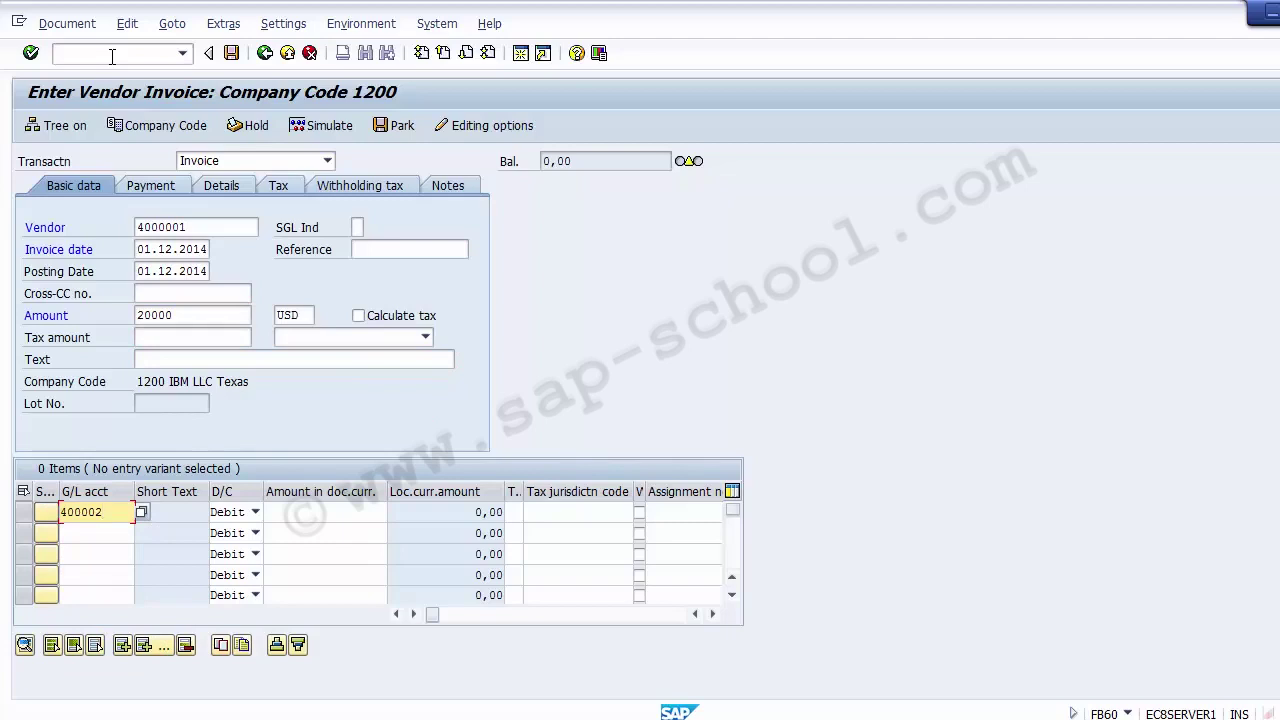
key(Return)
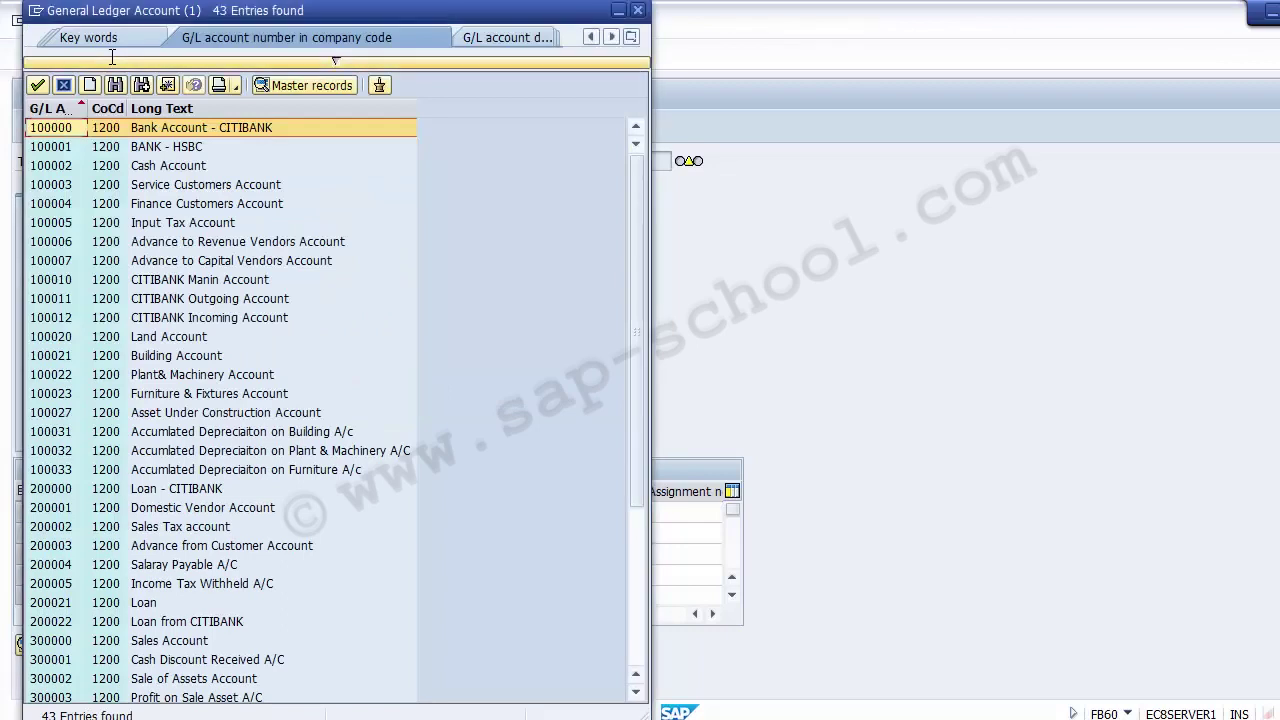
key(Page_Down)
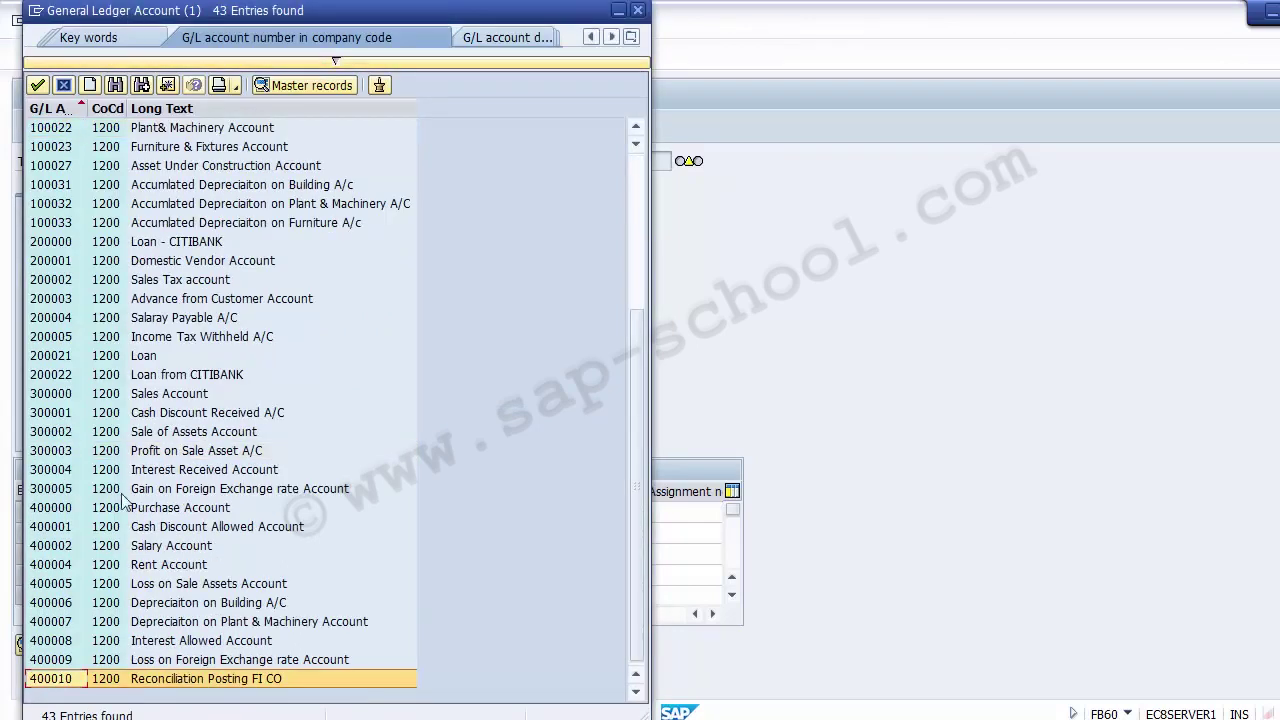
click(127, 550)
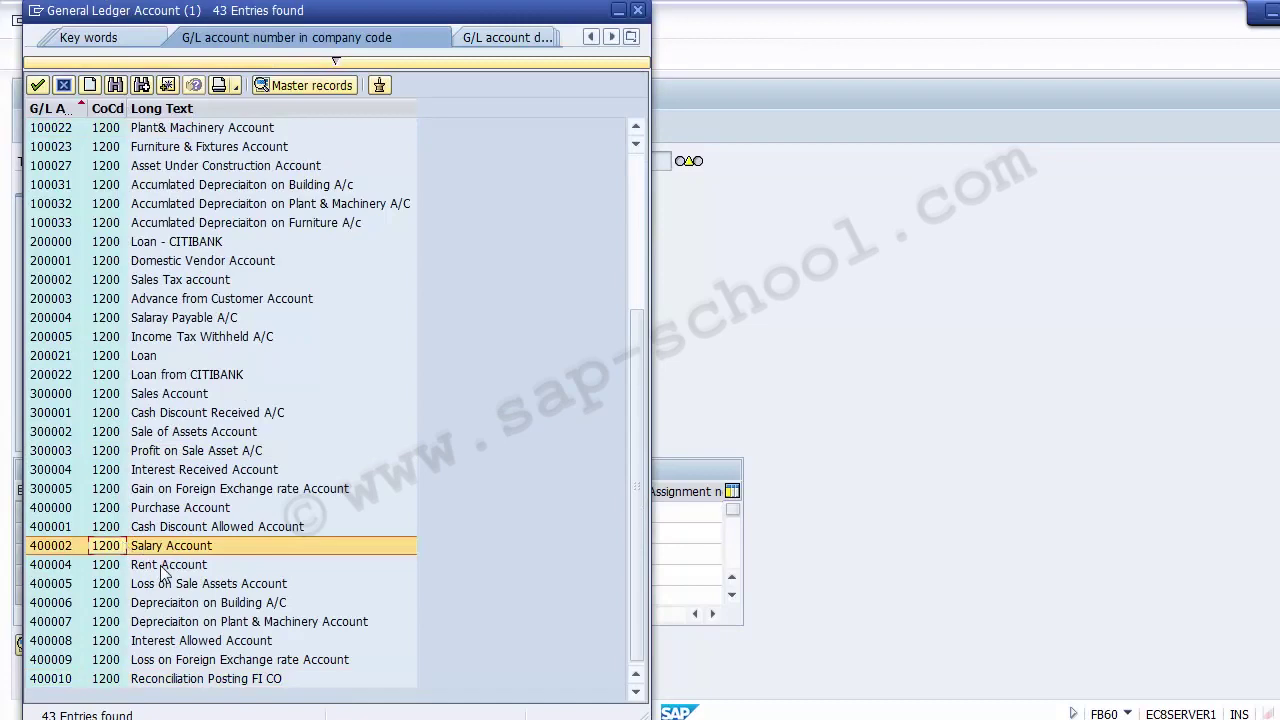
double_click(163, 565)
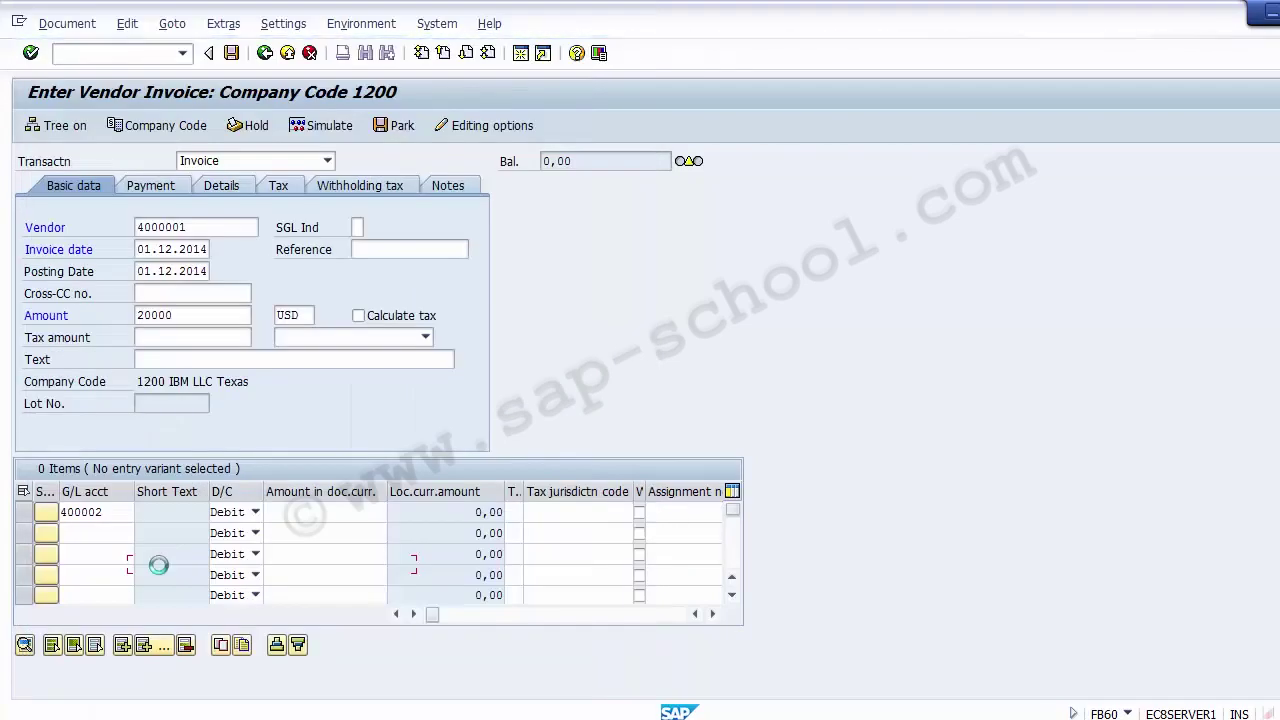
- Enter the line amount 20000 and business area 1210
click(294, 521)
text(2)
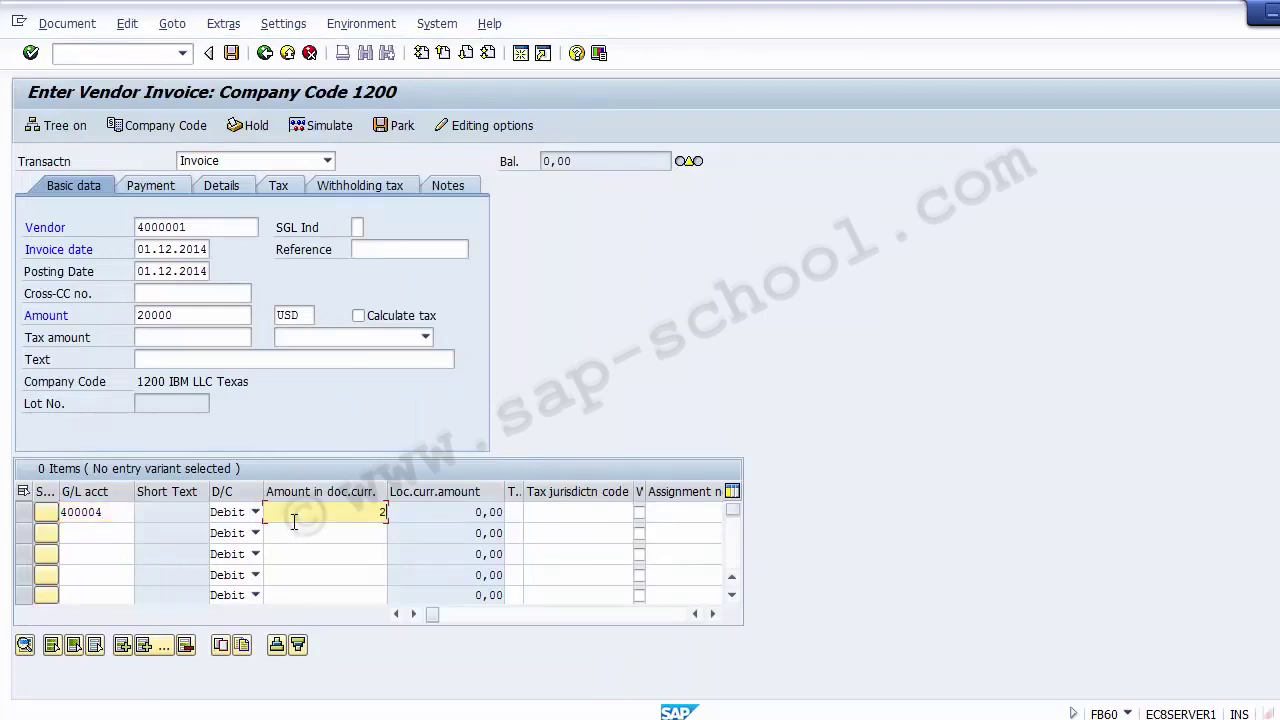
text(000)
key(Tab)
key(Tab)
key(Tab)
key(Tab)
key(Tab)
key(Tab)
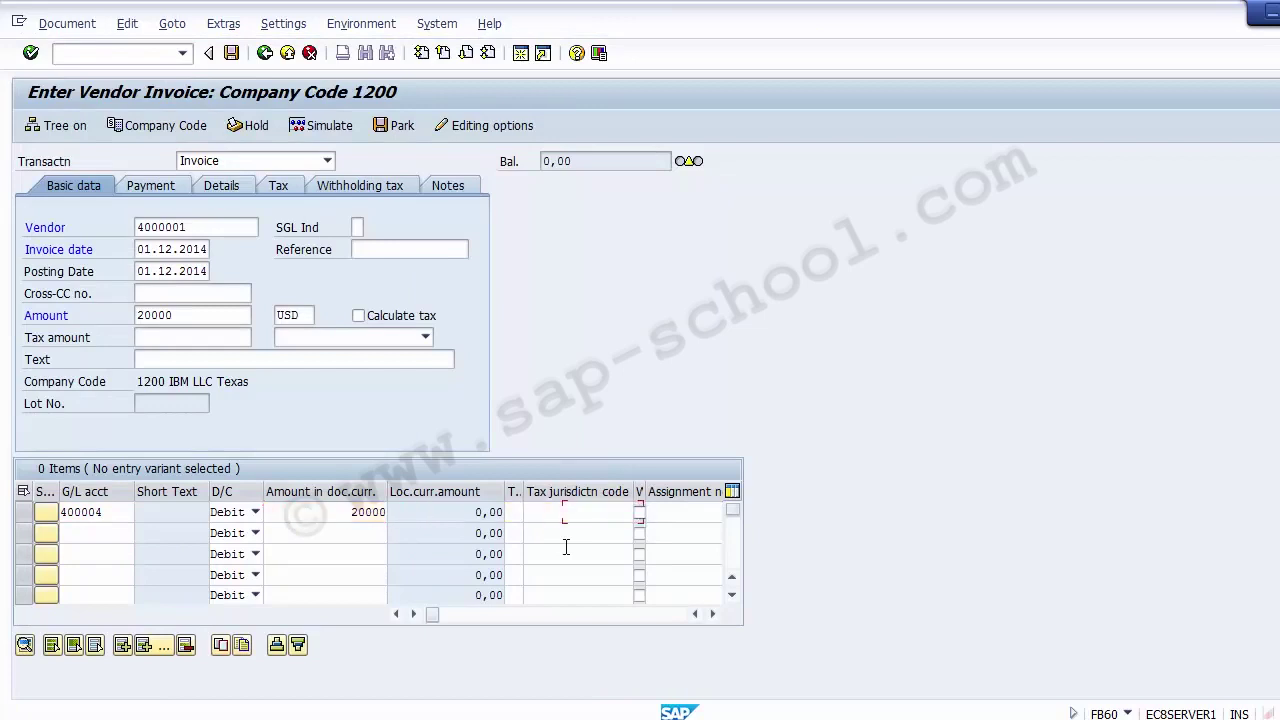
key(Tab)
key(Tab)
key(Tab)
key(Tab)
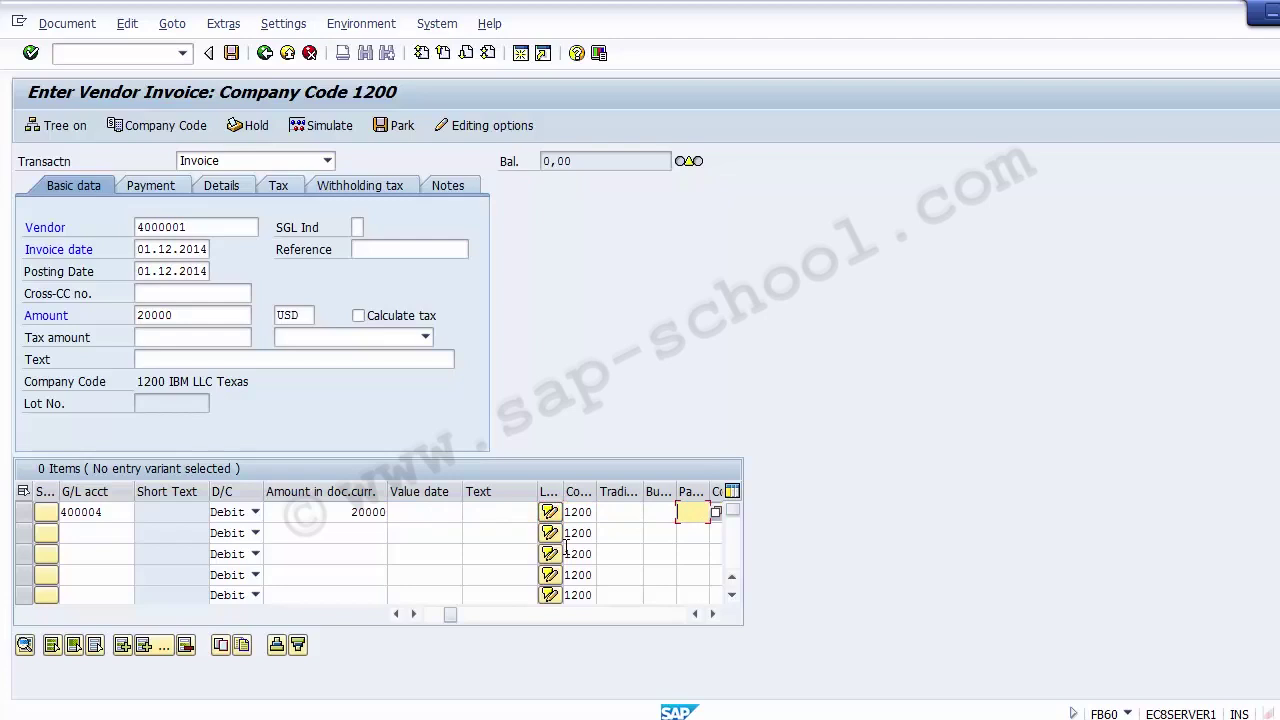
key(shift+Tab)
text(1)
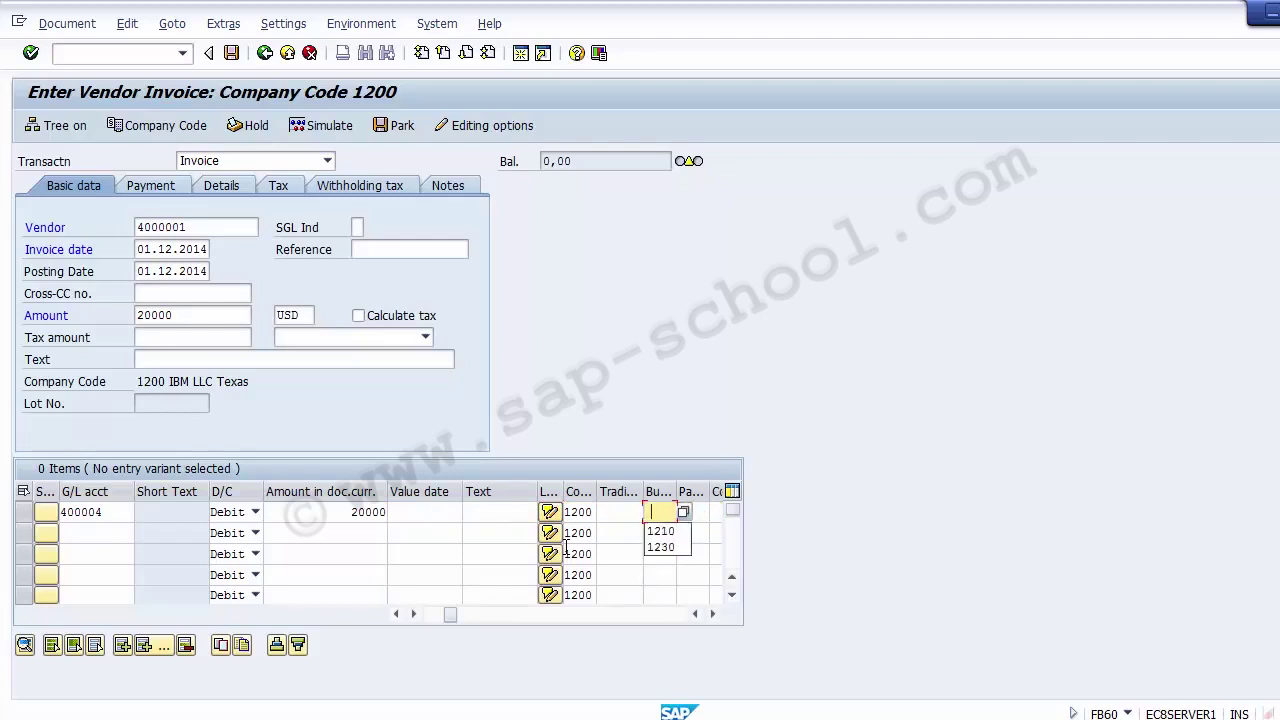
key(Down)
key(Down)
key(Return)
key(Tab)
key(Tab)
key(Tab)
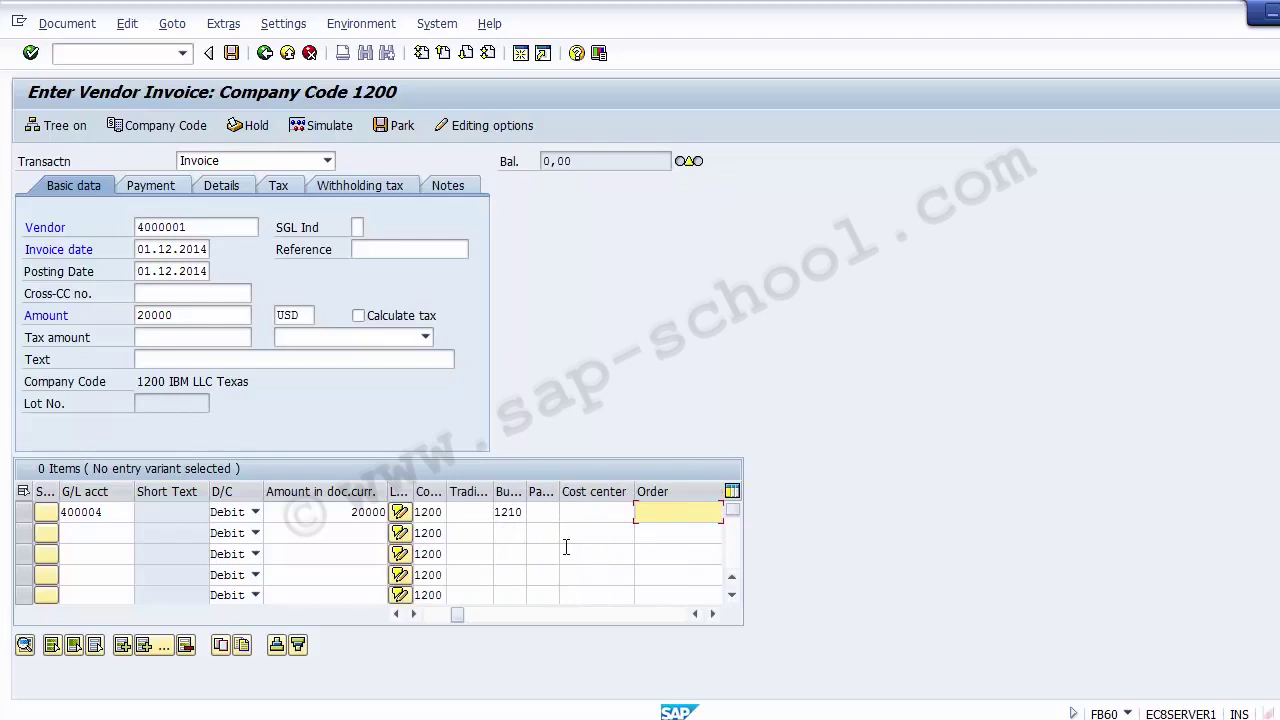
- Set cost center 110000 on the line and mark the Order column
click(578, 512)
click(578, 512)
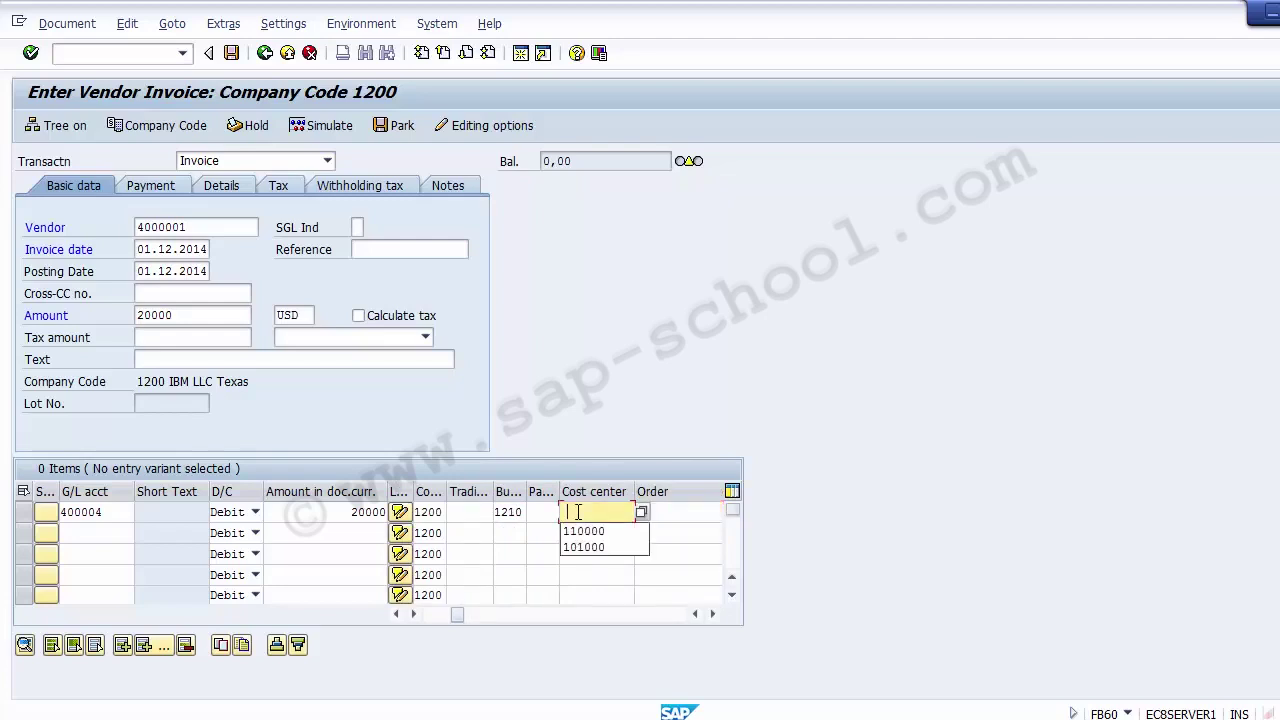
key(Down)
key(Return)
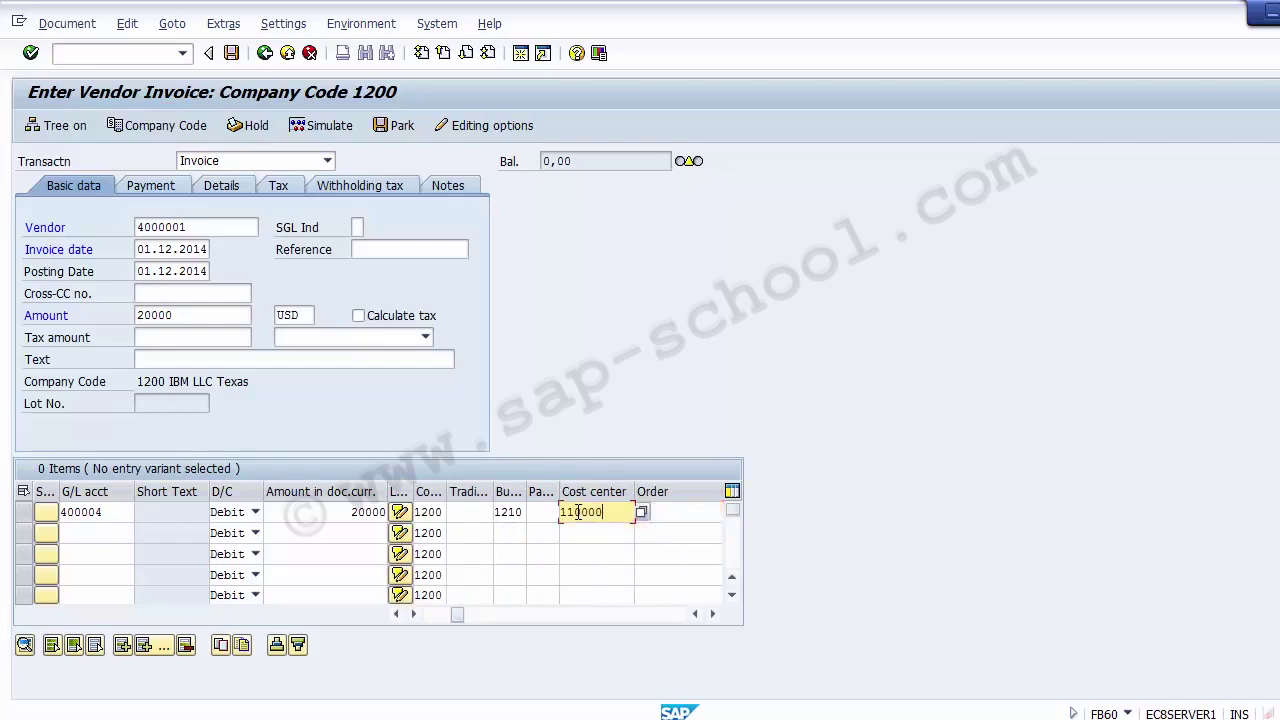
double_click(578, 512)
key(Delete)
key(Down)
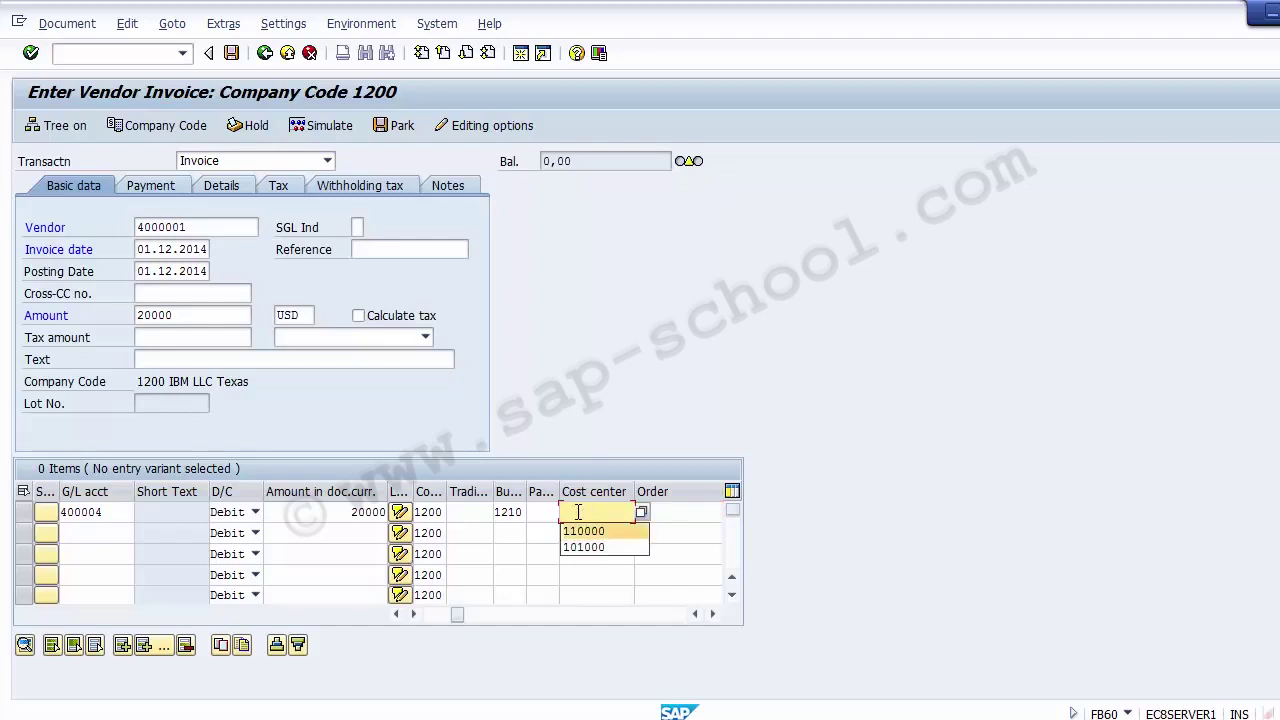
key(Down)
key(Up)
key(Tab)
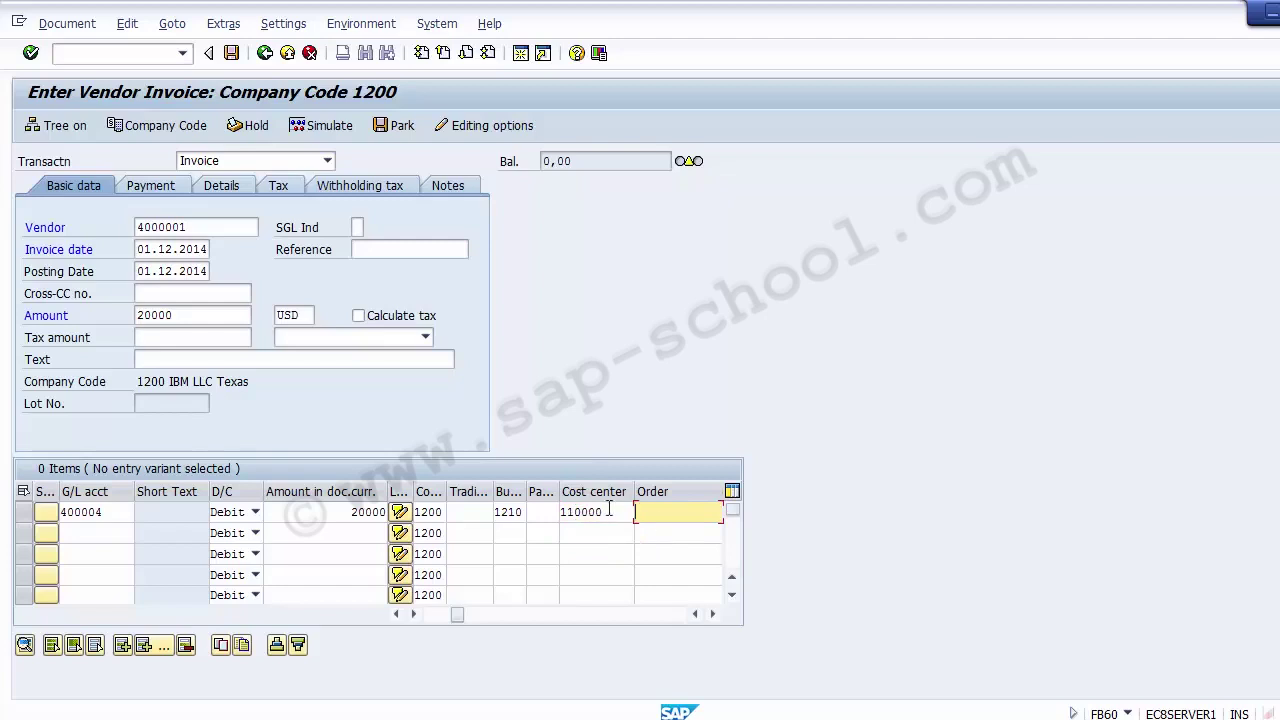
click(688, 497)
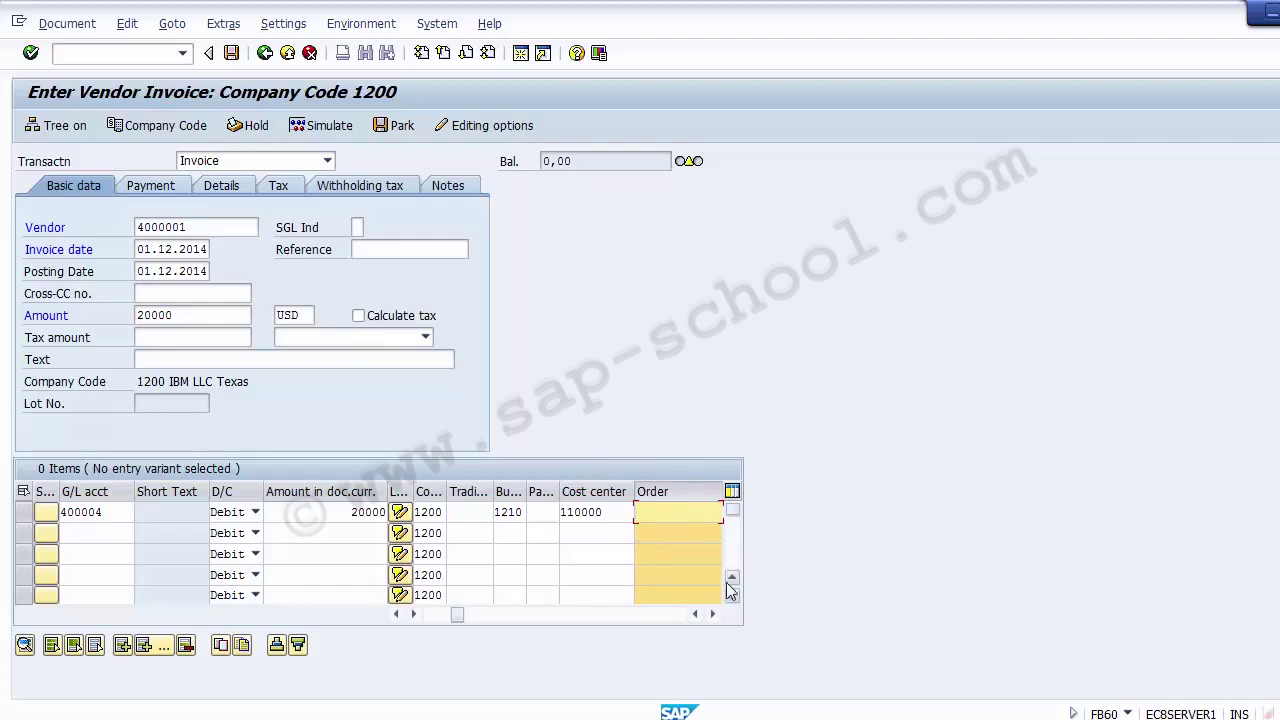
click(712, 613)
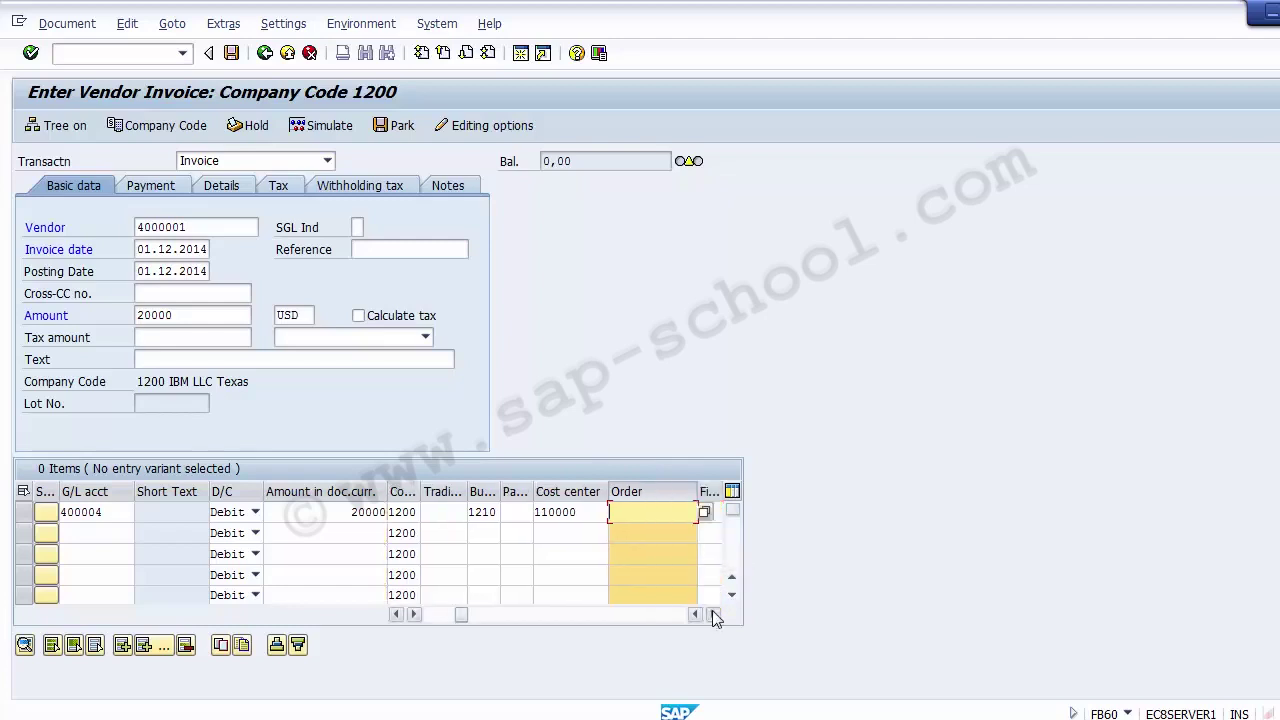
- Assign order 1004 Trade Fair 1100 and enter header text 'Rent for Trade fair 1100'
click(704, 513)
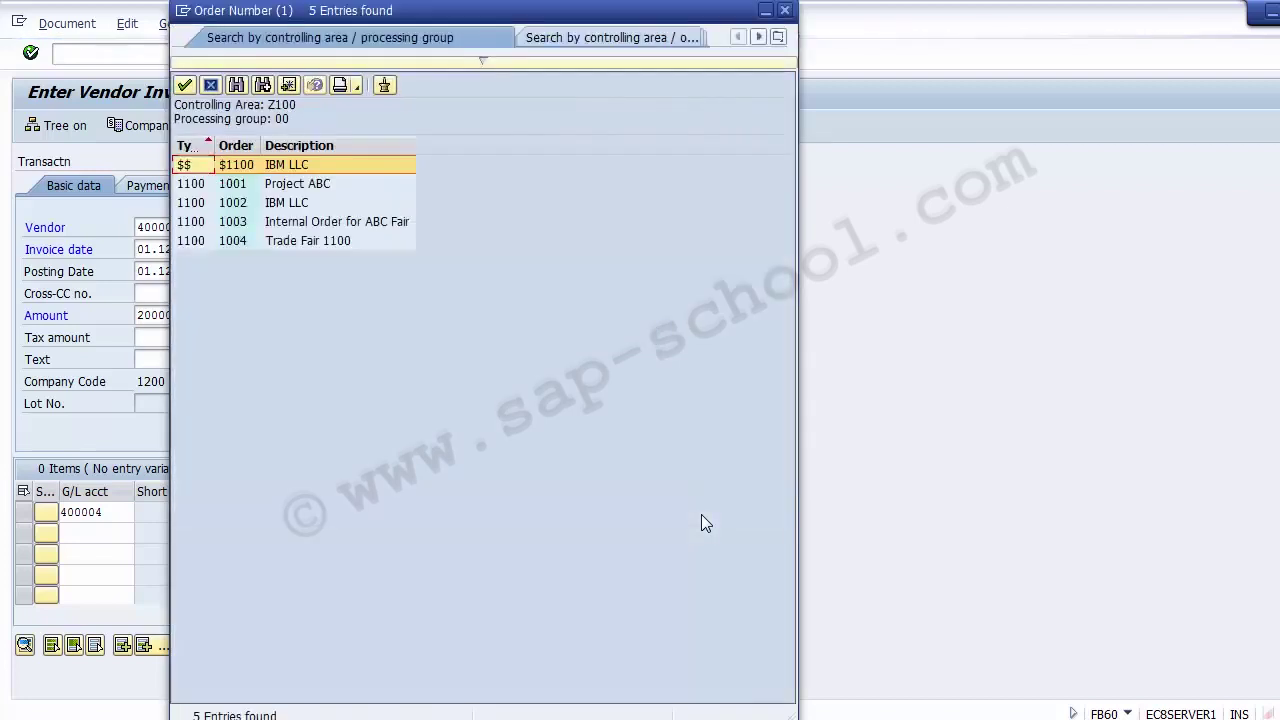
key(Down)
key(Down)
key(Down)
key(Down)
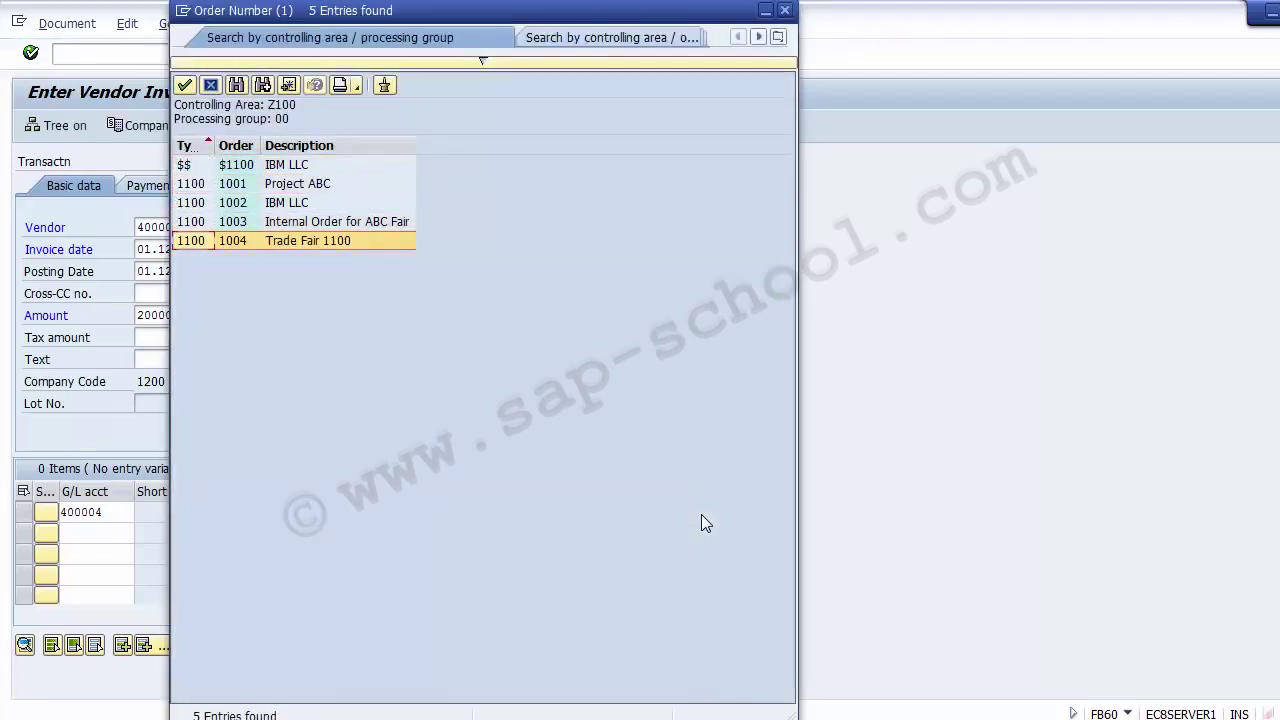
double_click(307, 238)
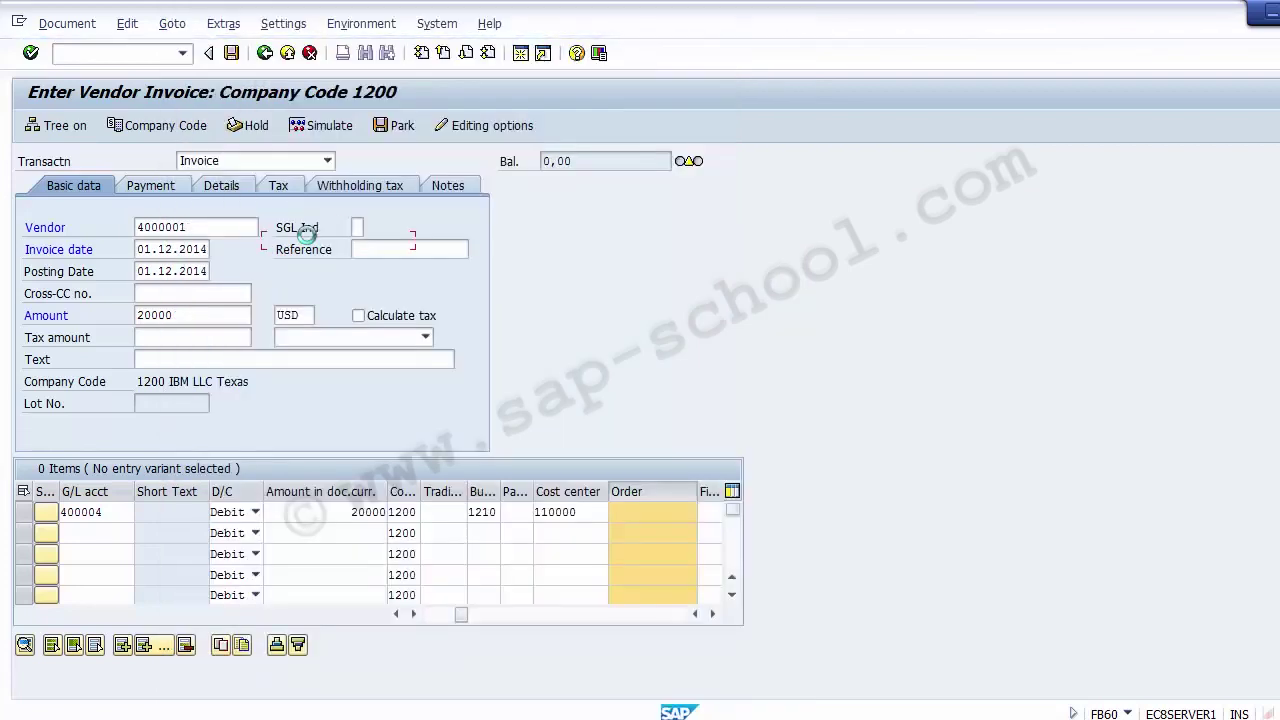
click(203, 362)
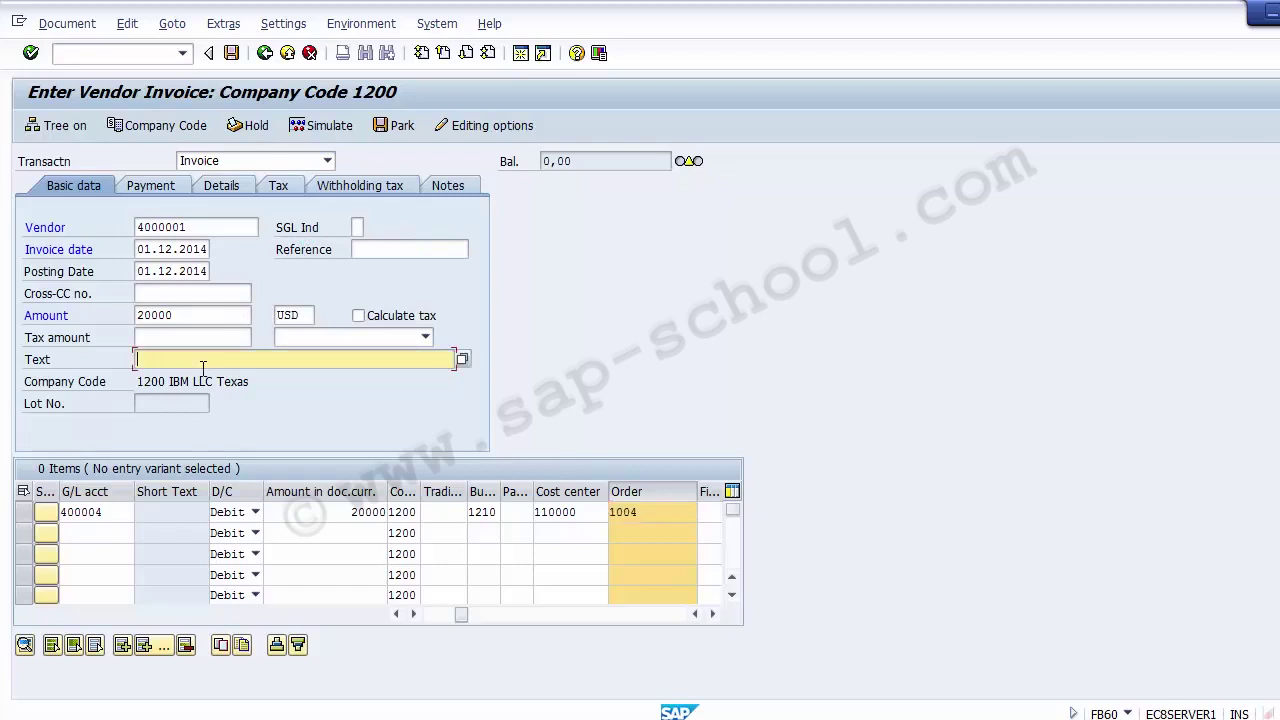
text(Rent for Trade fair 1100)
- Simulate the invoice, clear the messages, and revisit the cost center on the item line
click(322, 131)
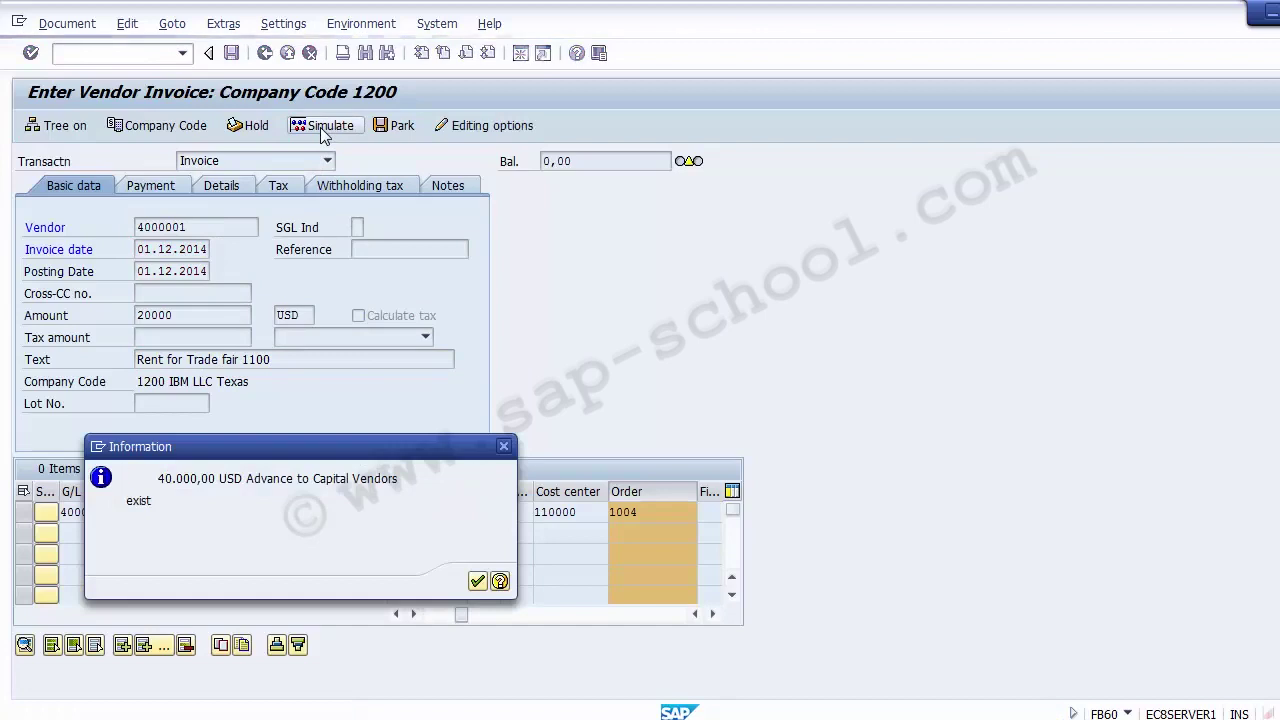
key(Return)
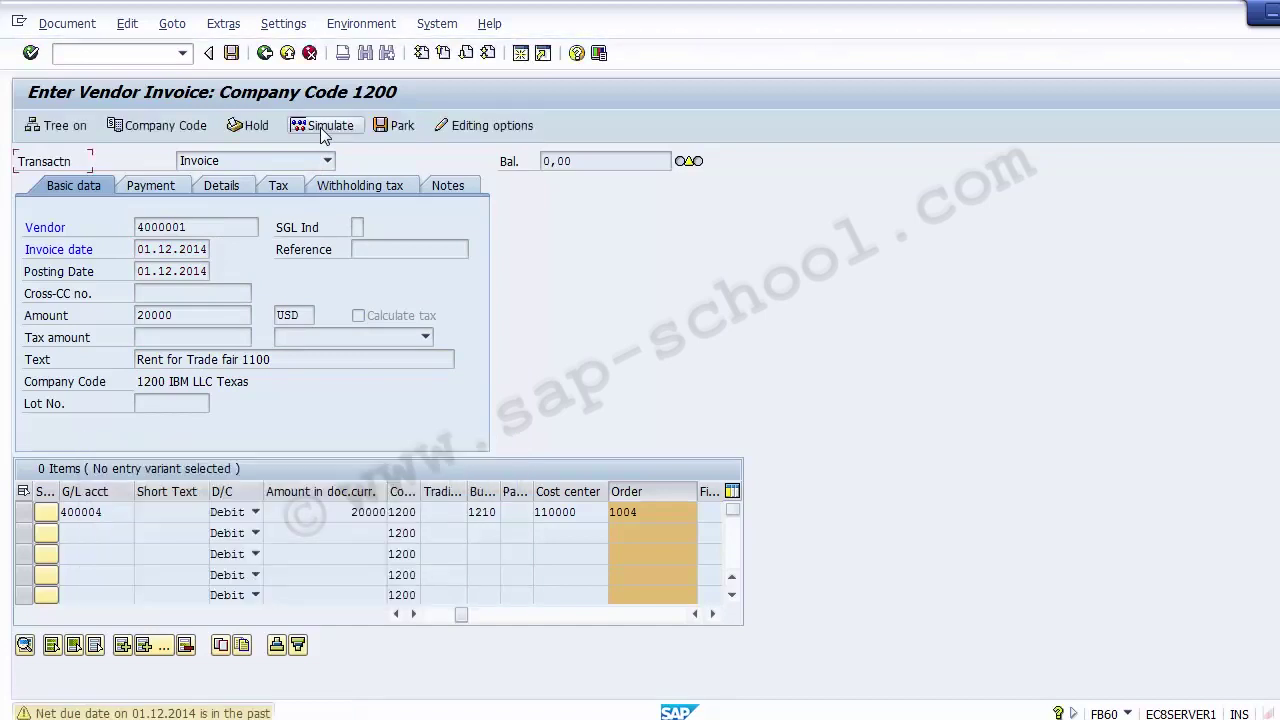
key(Return)
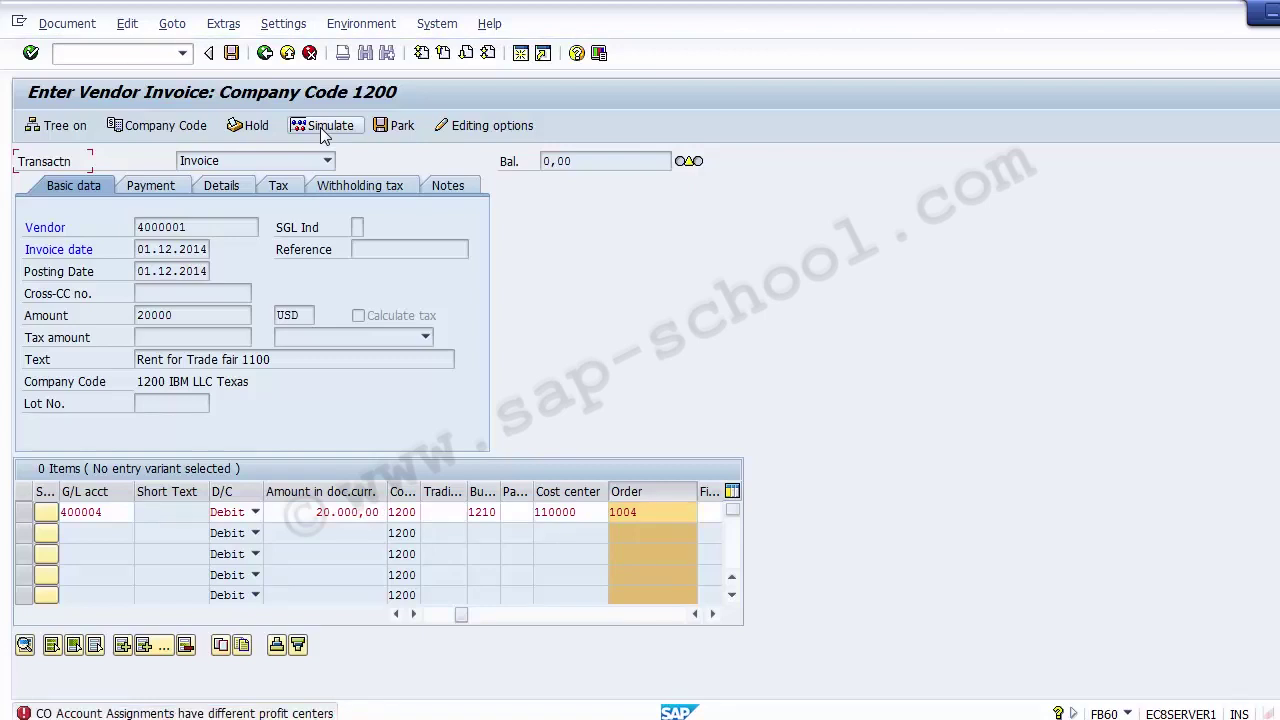
click(584, 511)
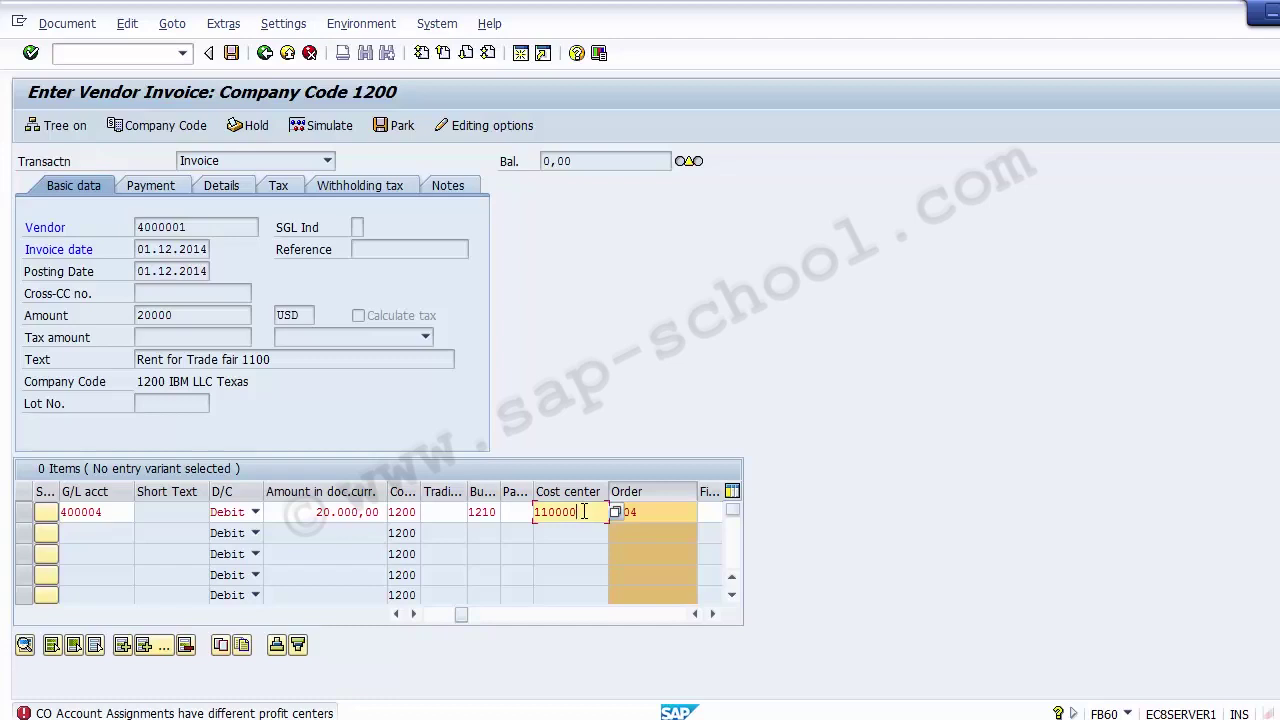
key(Tab)
key(Tab)
key(Tab)
key(Tab)
key(Tab)
key(Tab)
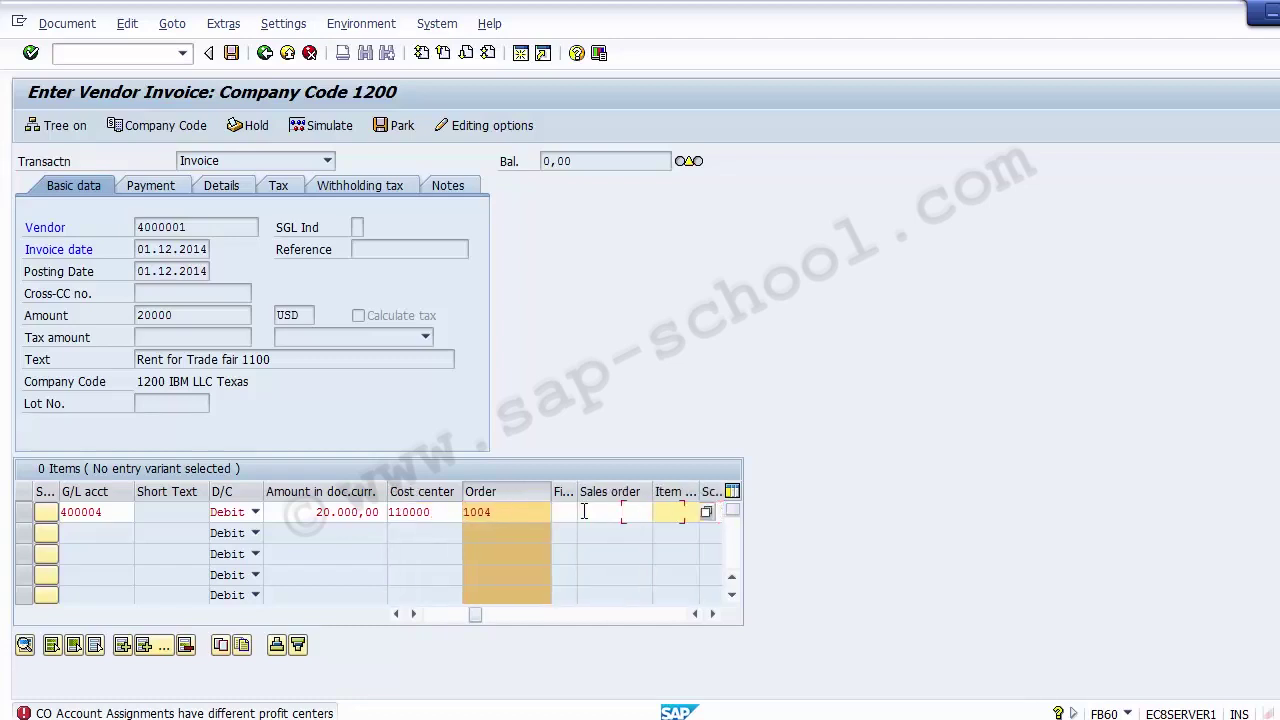
key(Tab)
key(Tab)
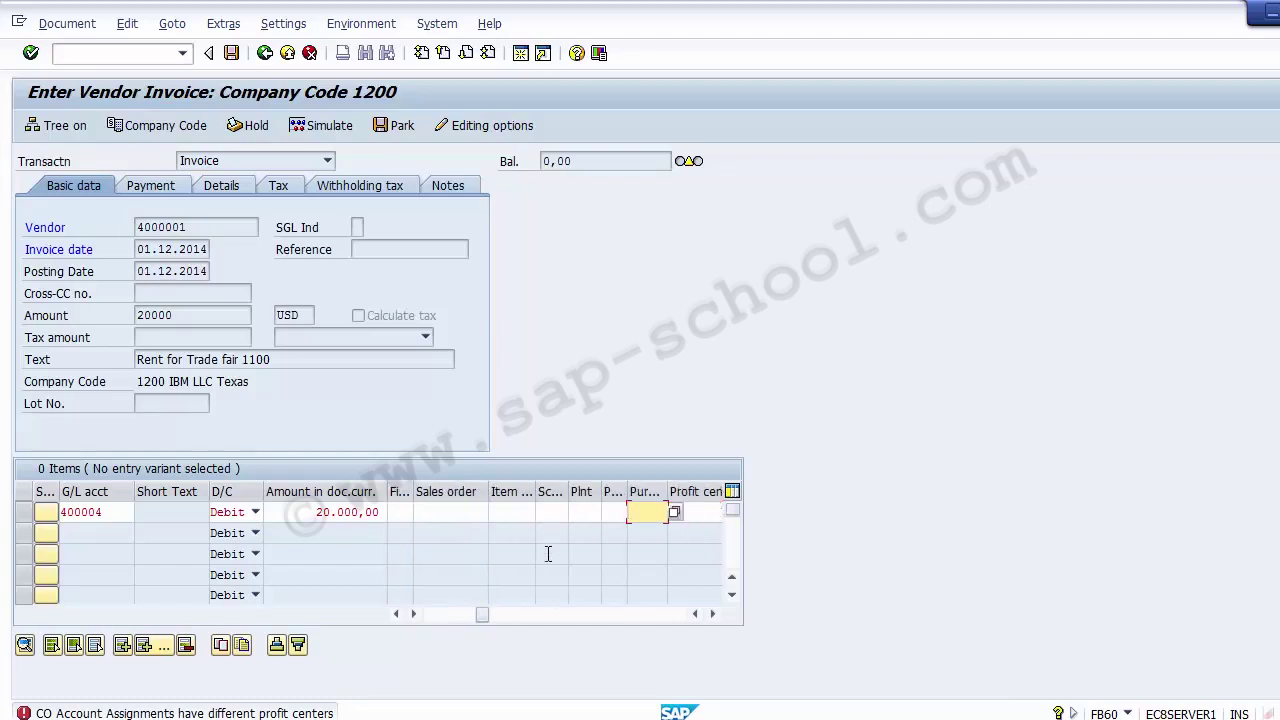
- Re-simulate to review the balanced 20,000 USD vendor credit and Rent debit, then post
click(435, 613)
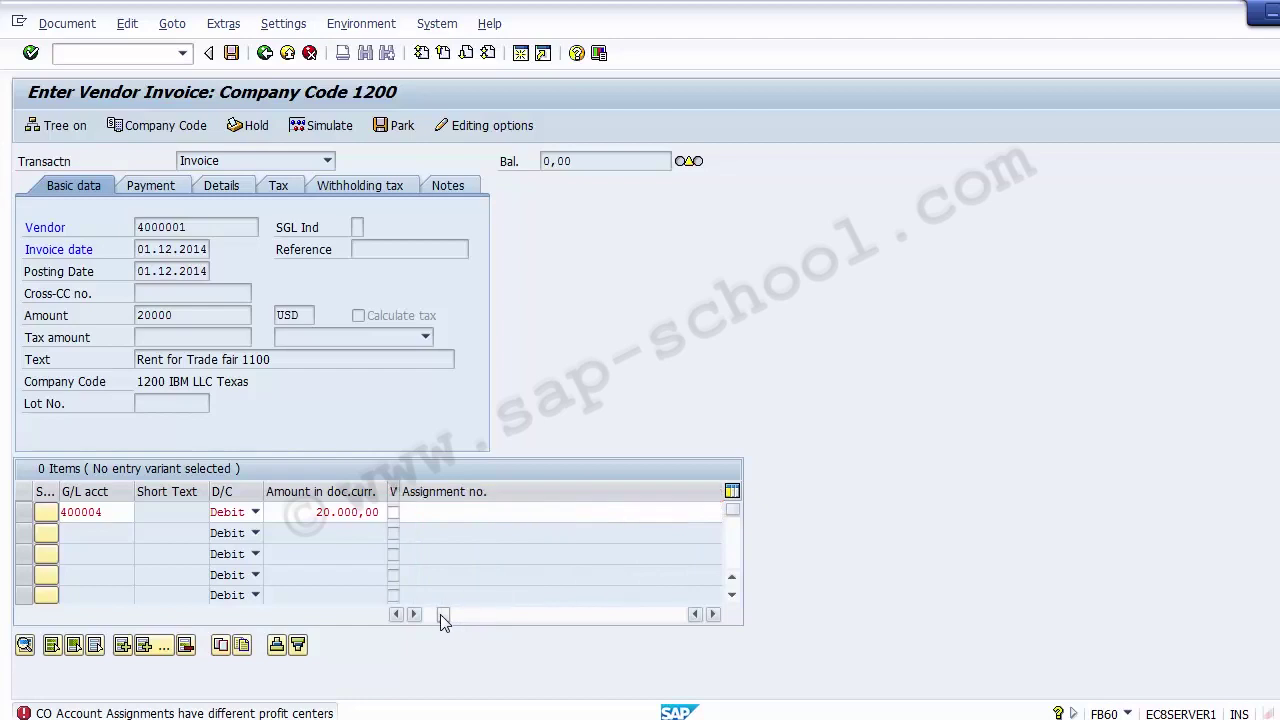
click(424, 614)
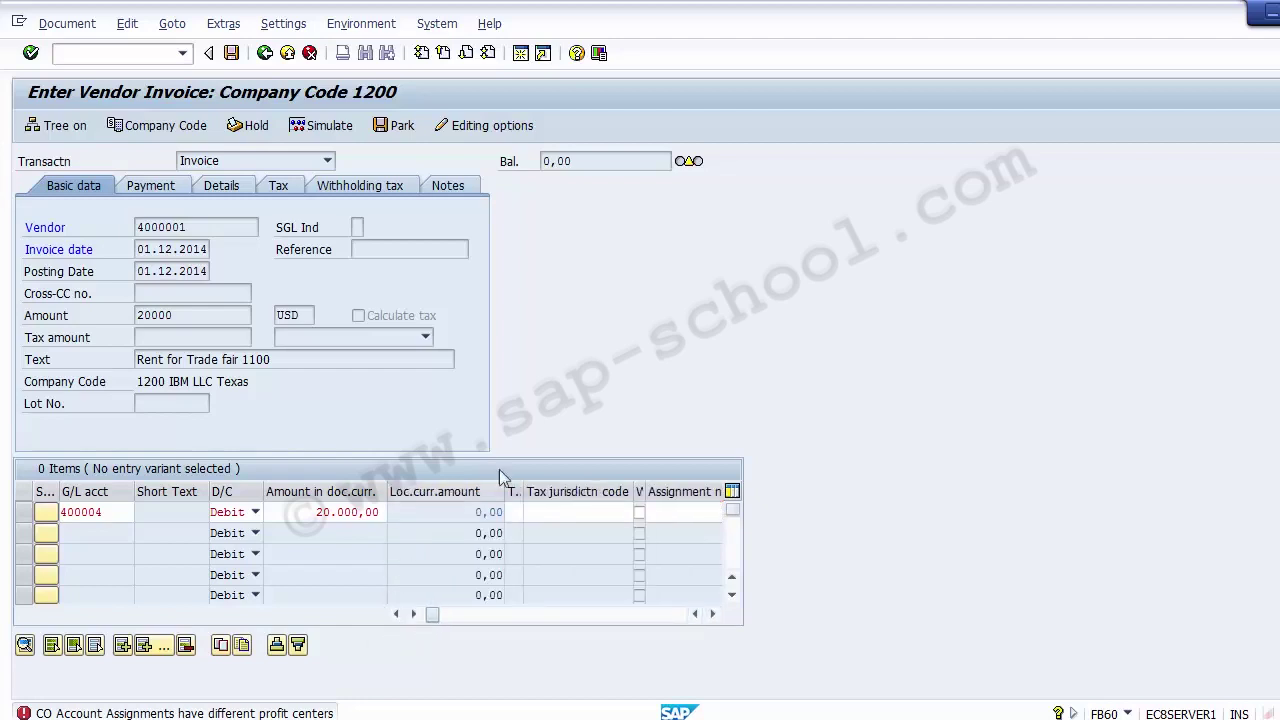
click(672, 616)
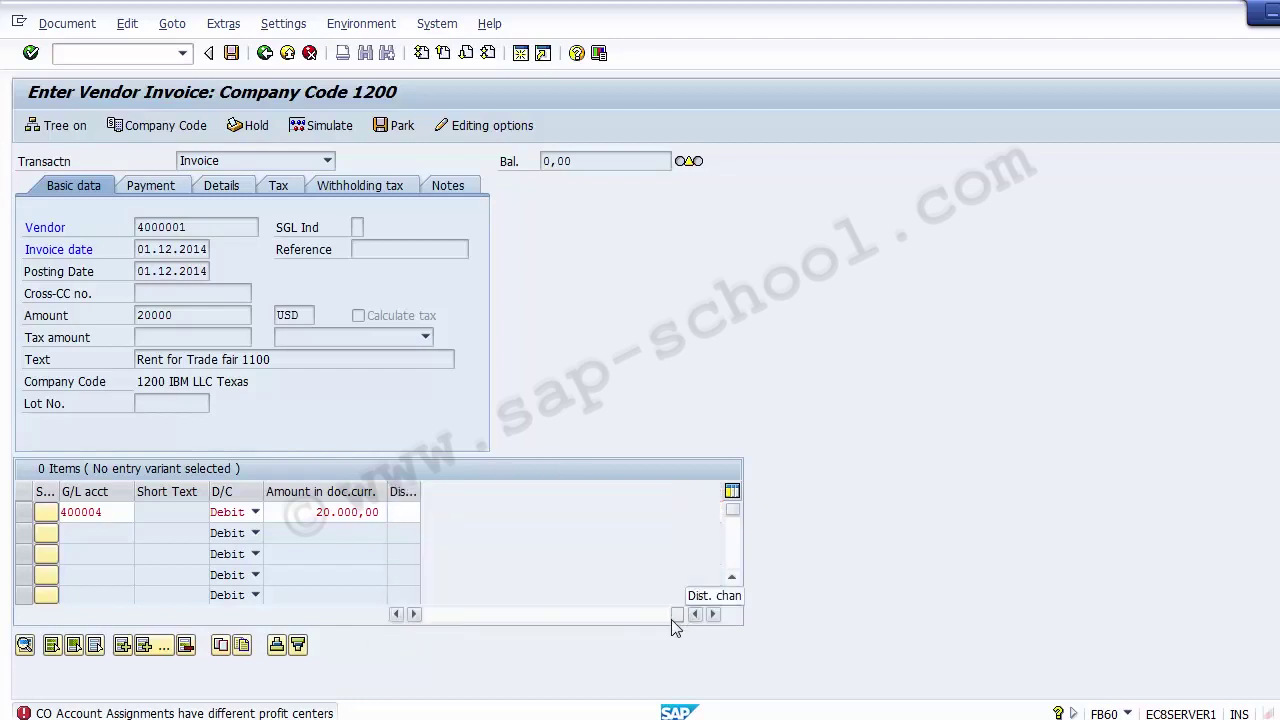
click(428, 614)
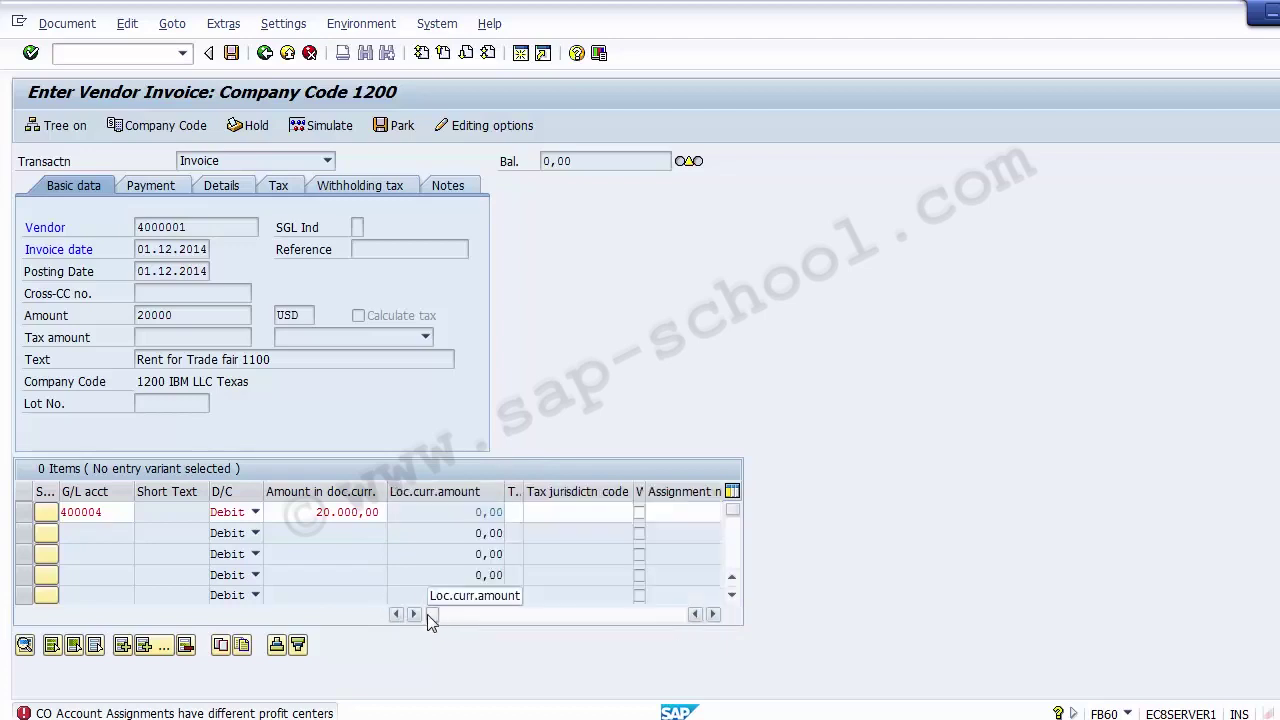
click(511, 511)
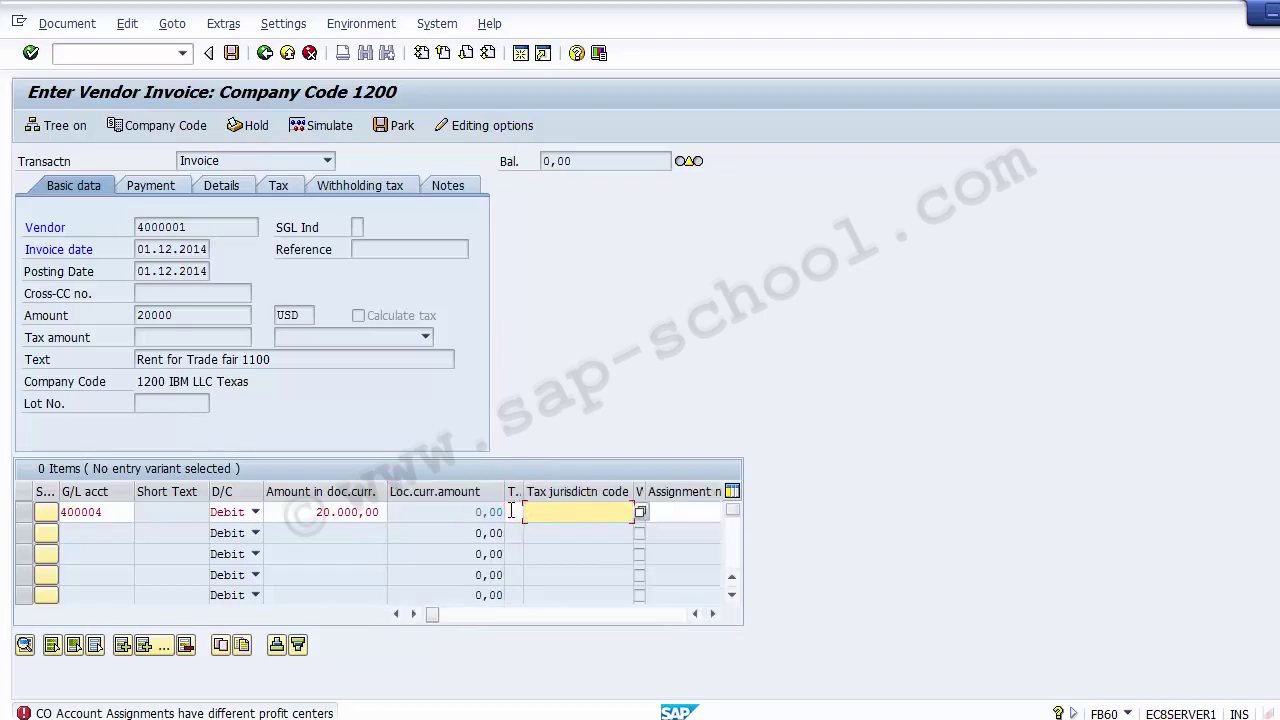
click(322, 126)
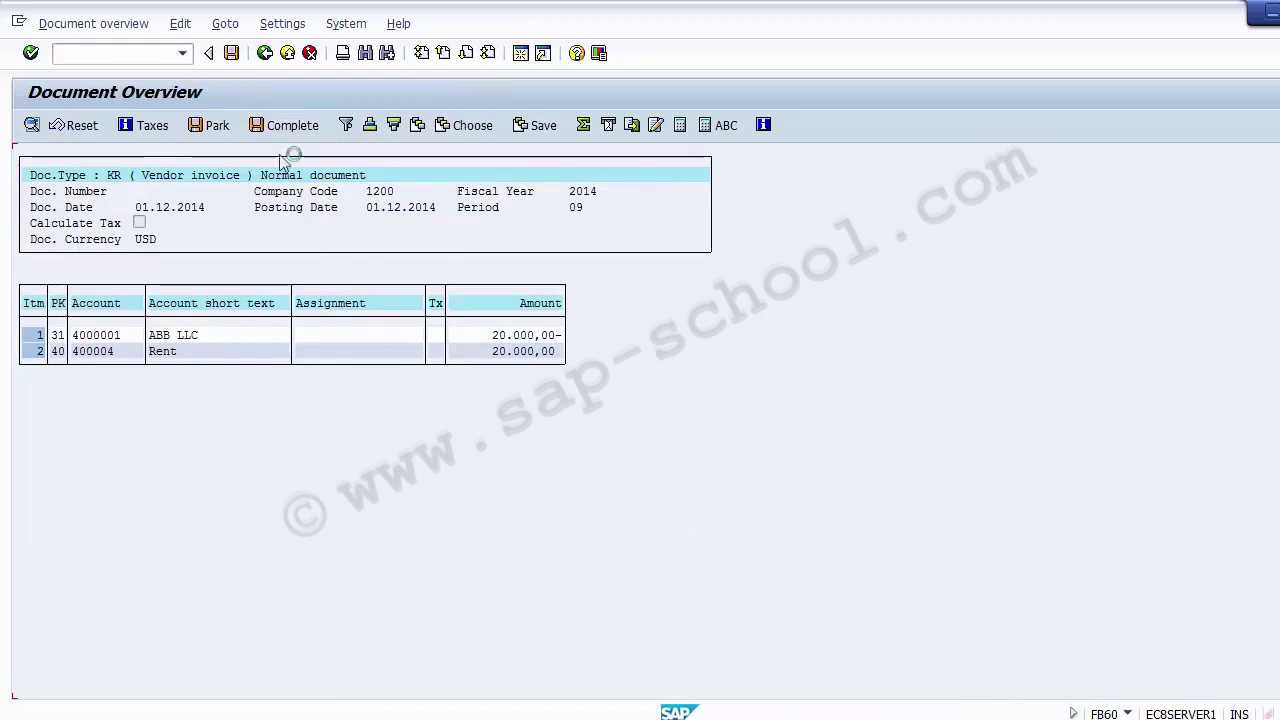
click(231, 53)
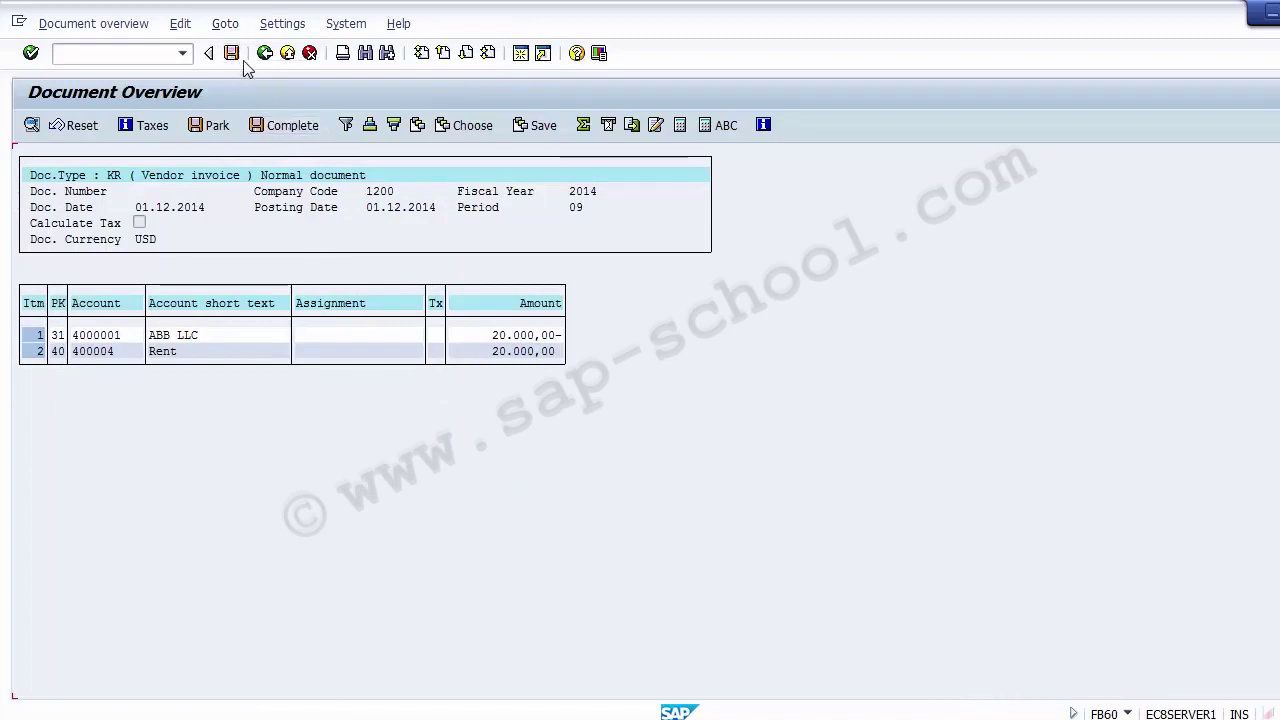
- Confirm the posting, producing document 1000061 in company code 1200
click(231, 53)
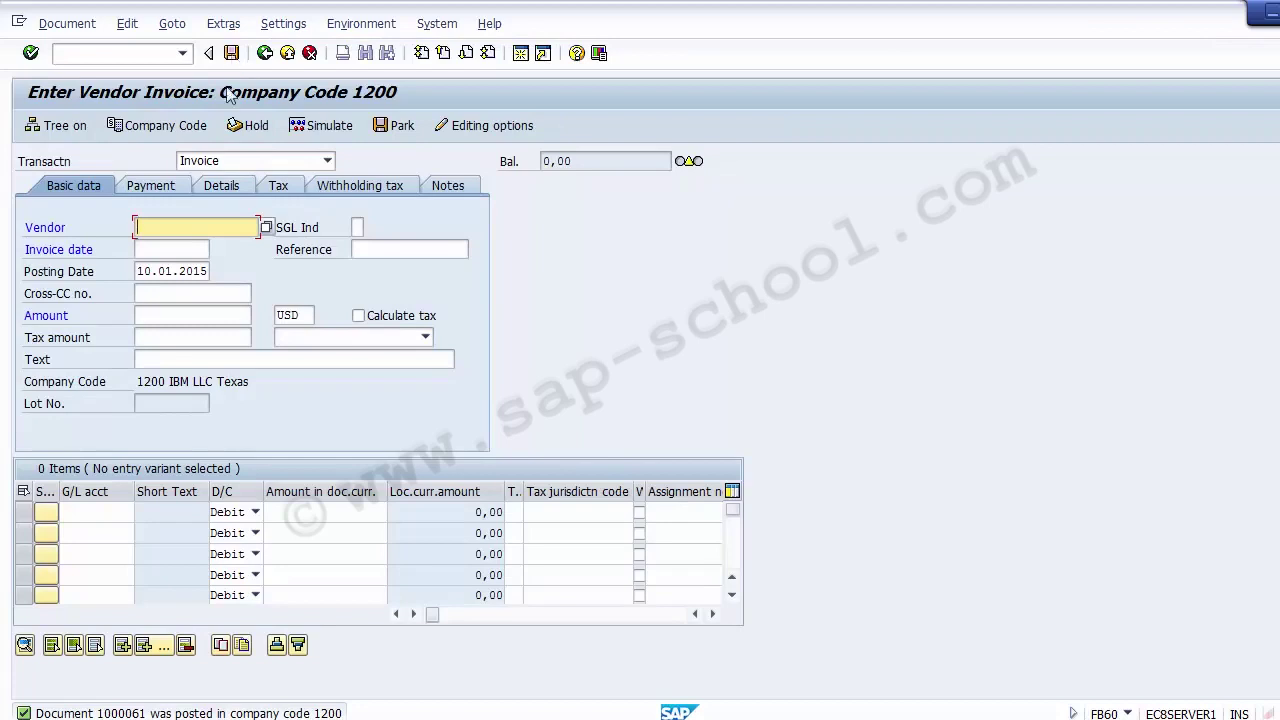
- Display posted invoice 1000061 and check its Rent line shows order 1004
click(76, 27)
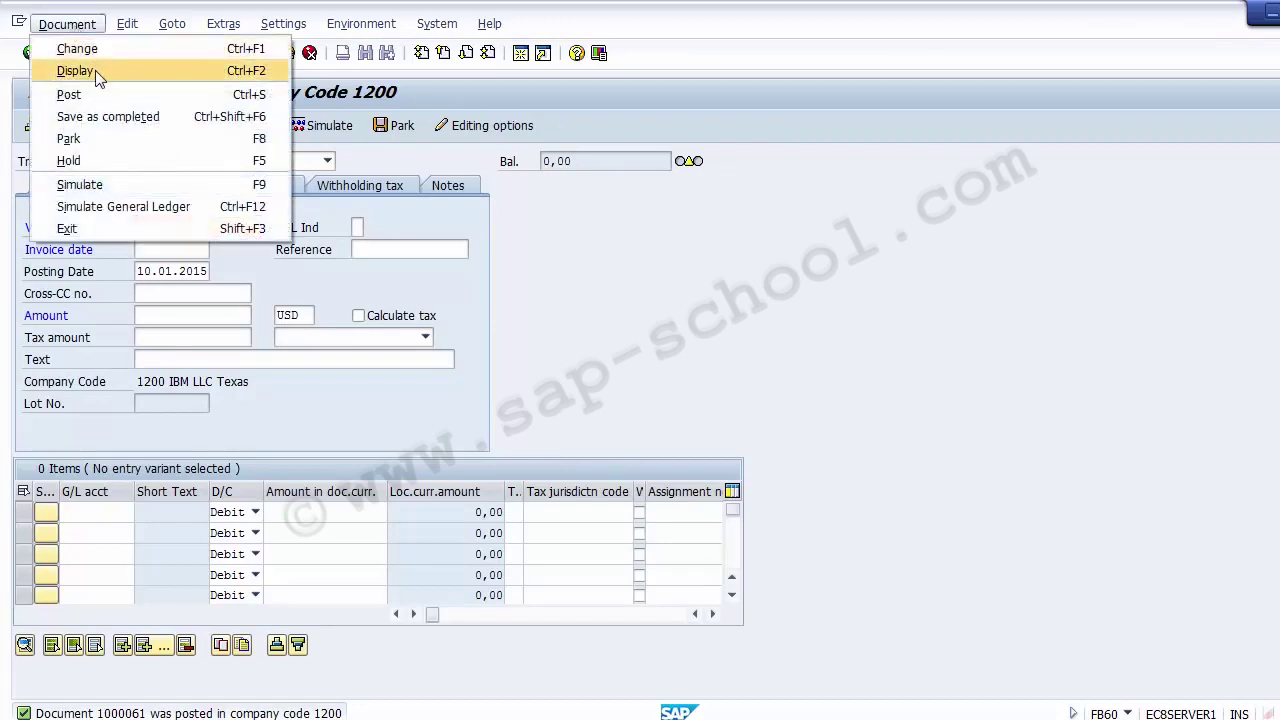
click(95, 70)
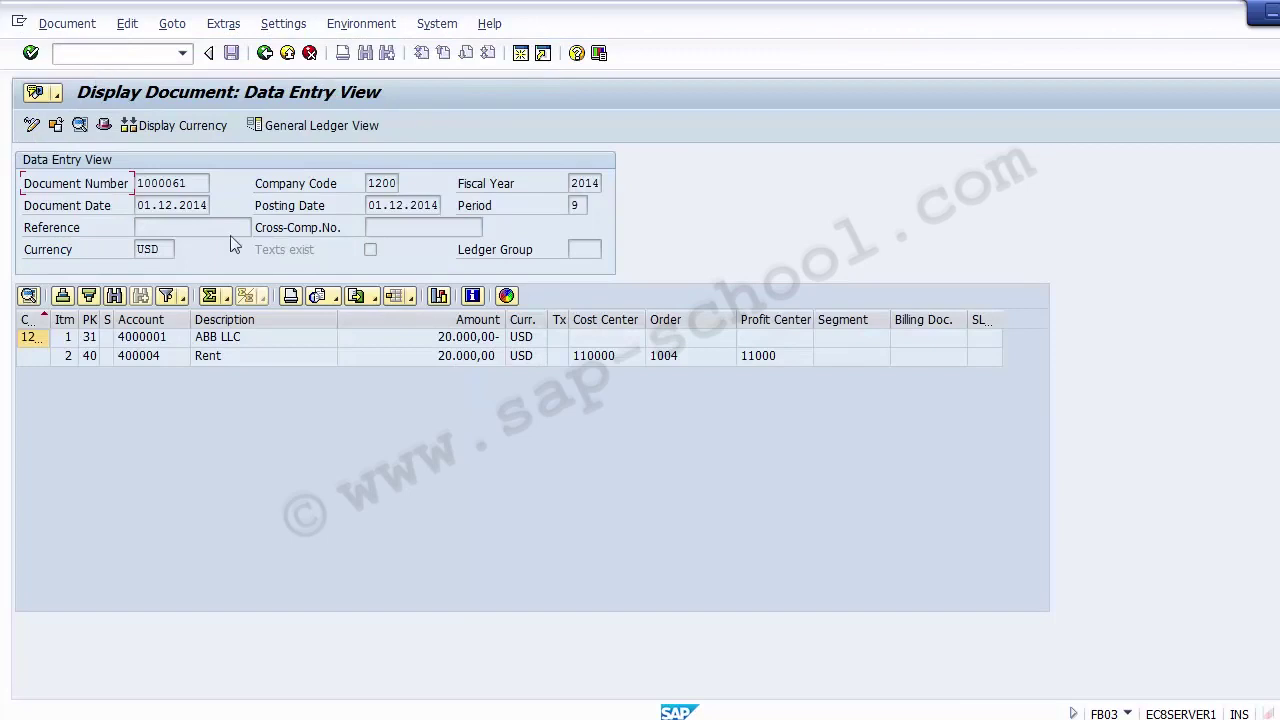
click(587, 366)
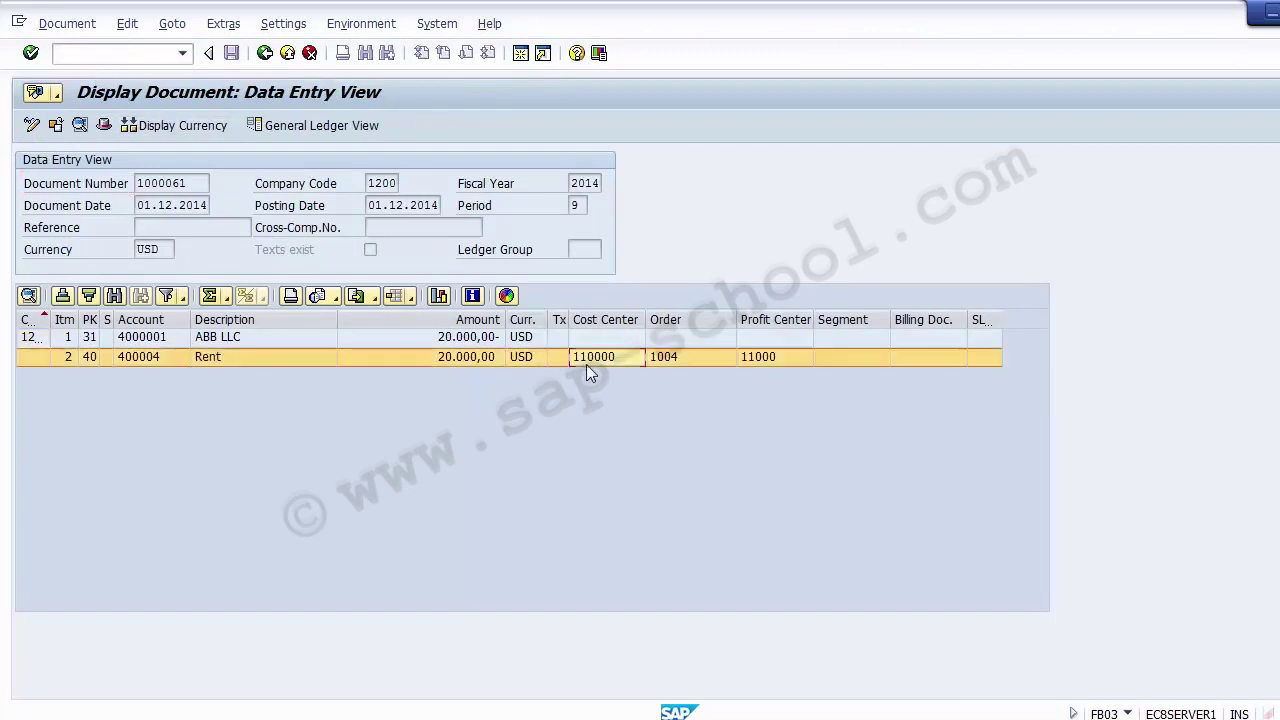
key(Tab)
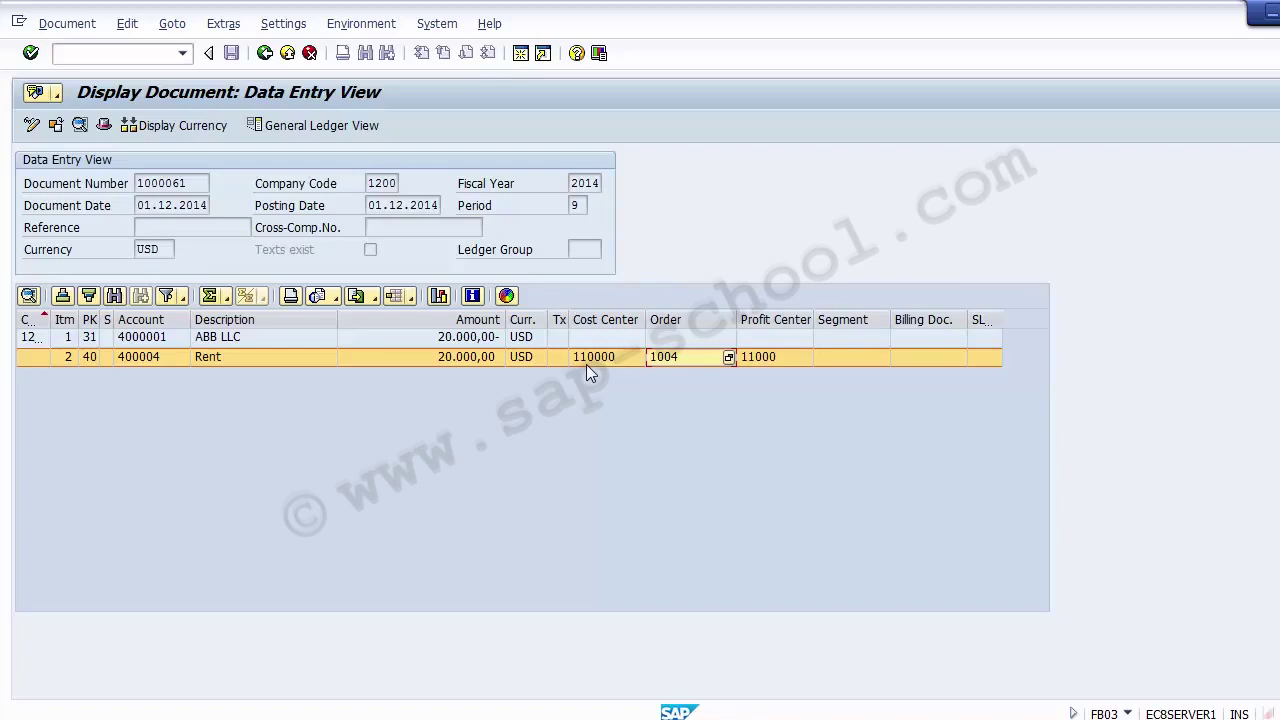
- Return to the SAP Easy Access main menu with /n
click(103, 52)
text(/n)
key(Return)
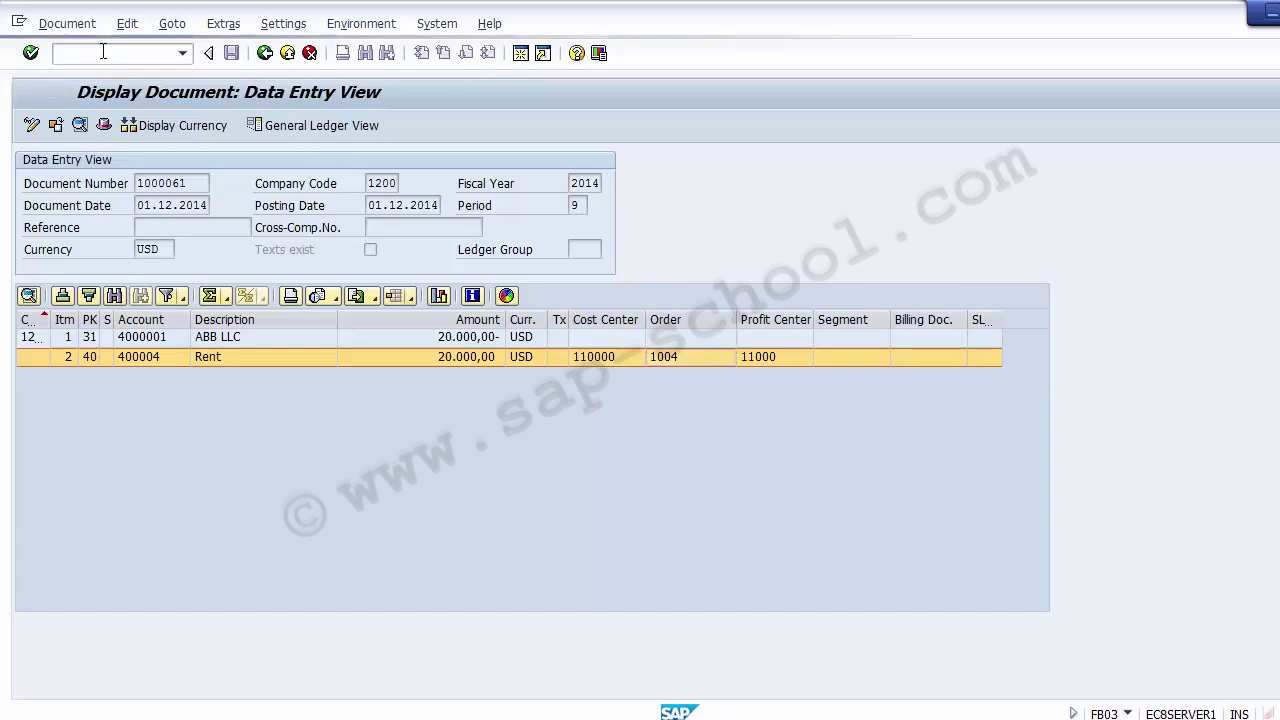
click(131, 56)
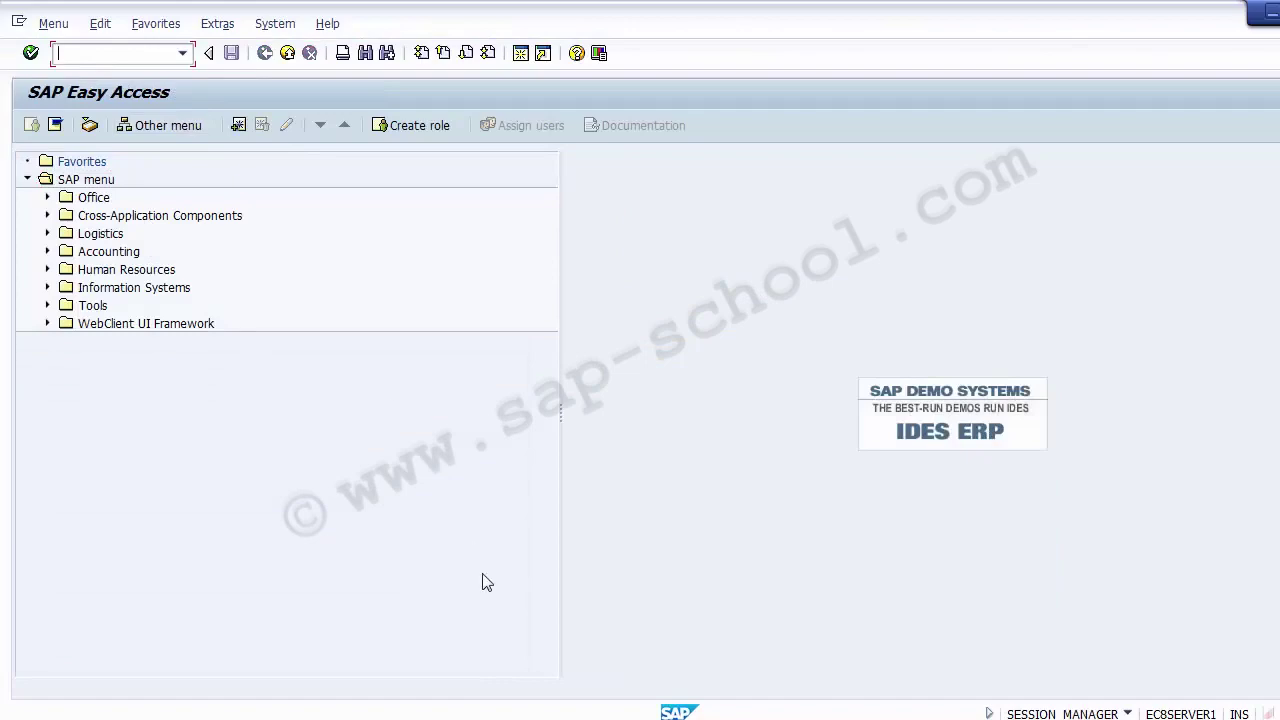
- Select the Post Expenses line on the Unit Testing slide
key(alt+Tab)
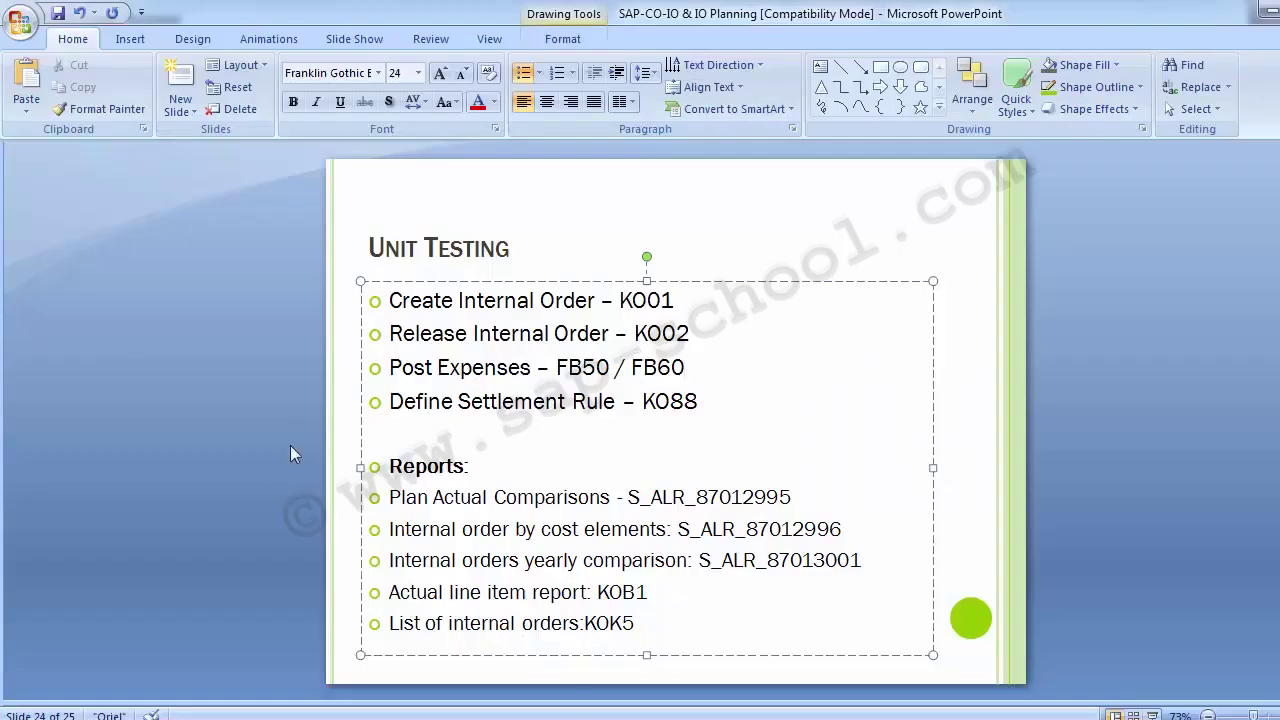
click(276, 488)
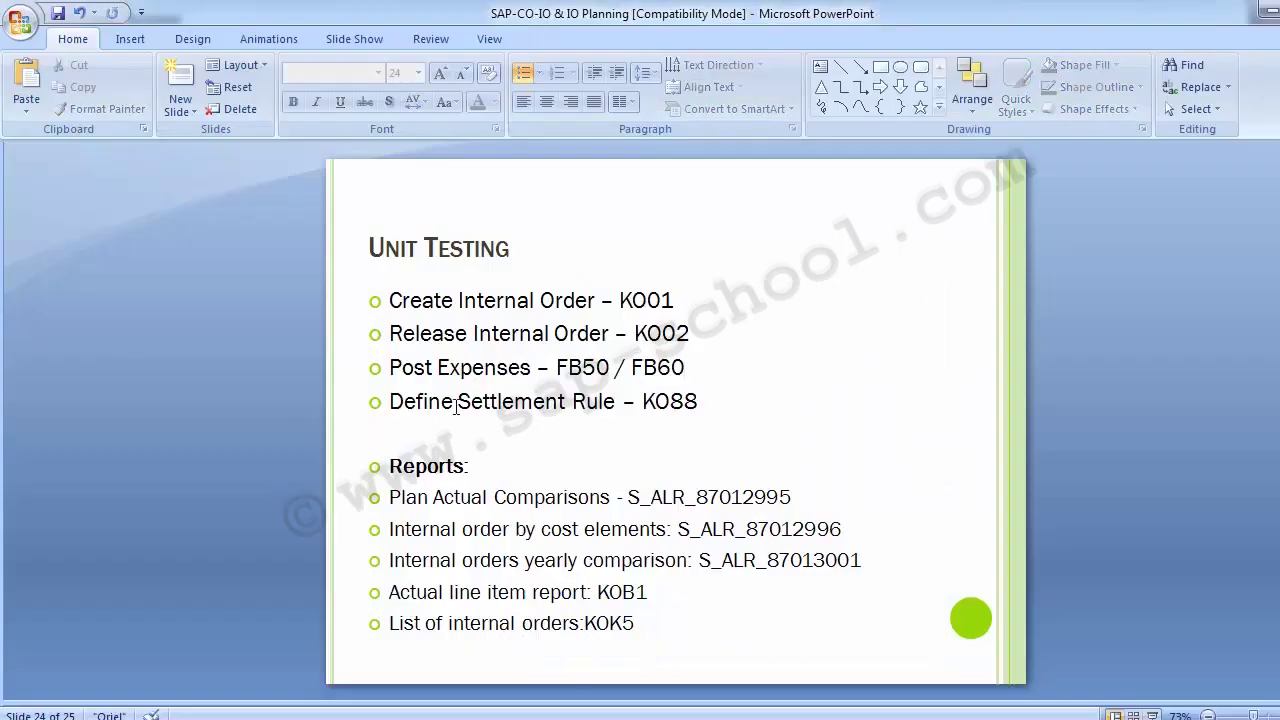
drag(389, 367, 686, 367)
click(249, 350)
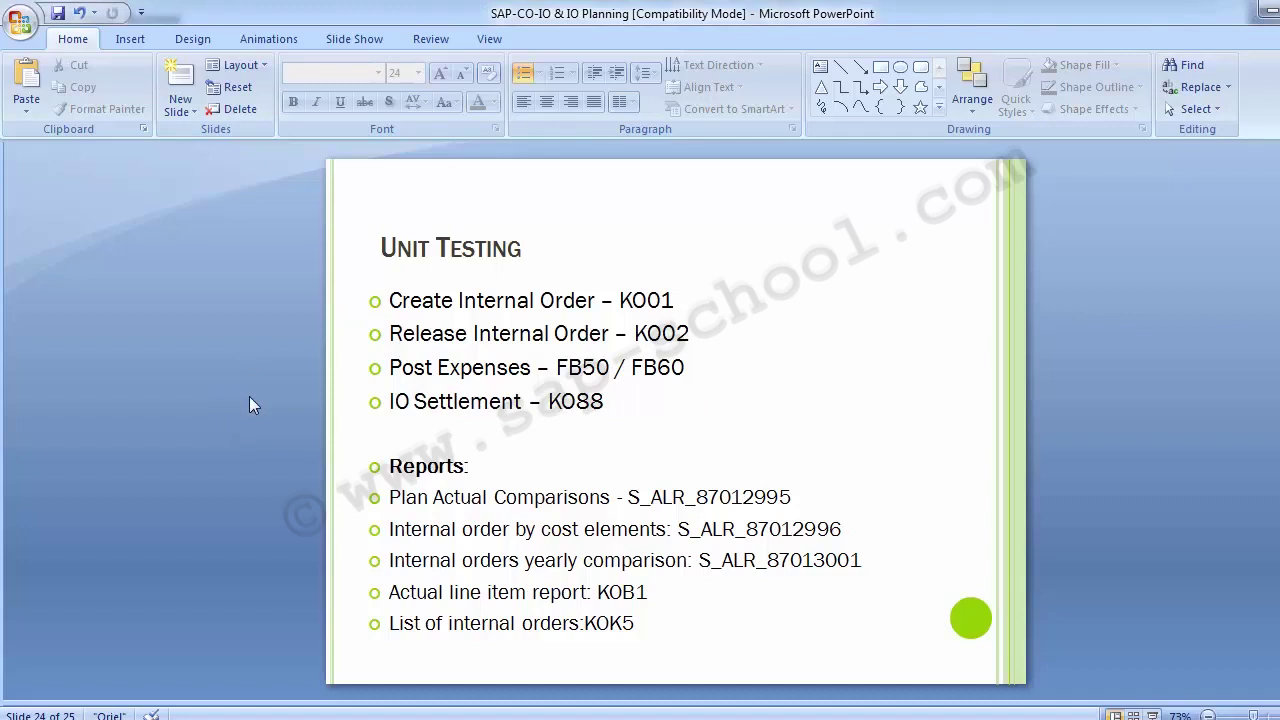
- Add a 'Maintain Settlement Rule - KO02' bullet between Post Expenses and IO Settlement
click(695, 369)
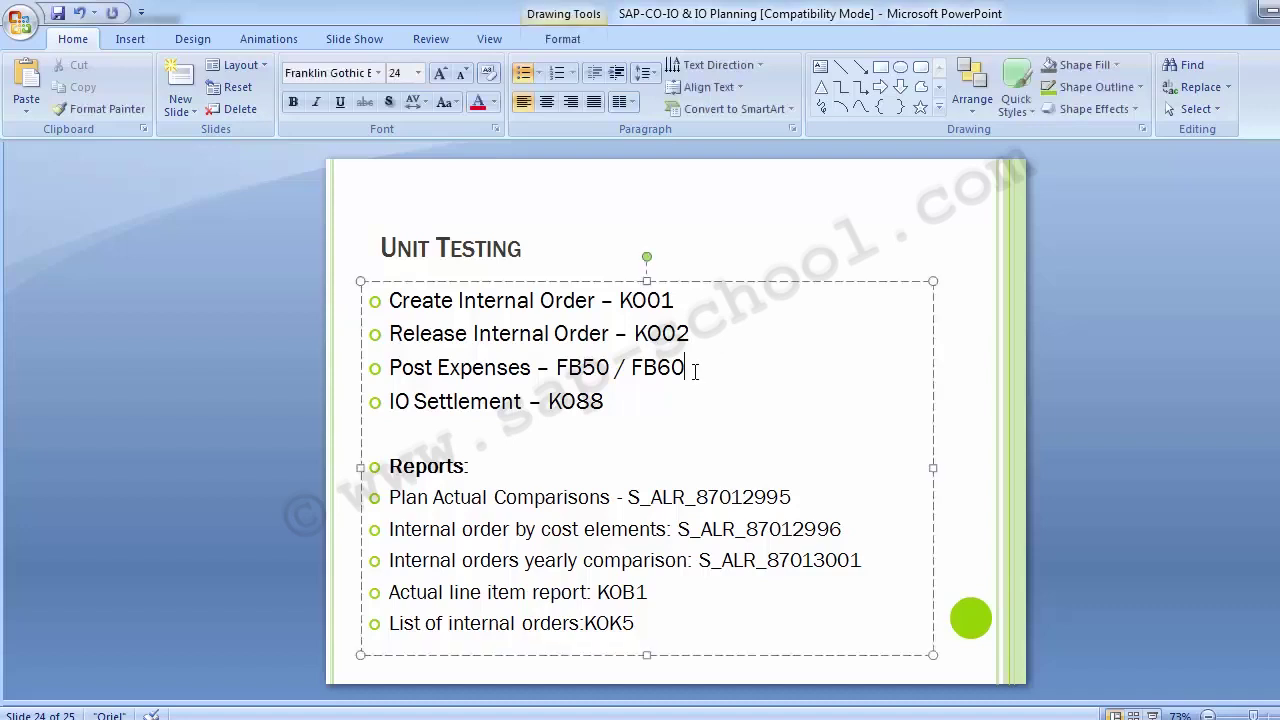
key(Right)
key(Return)
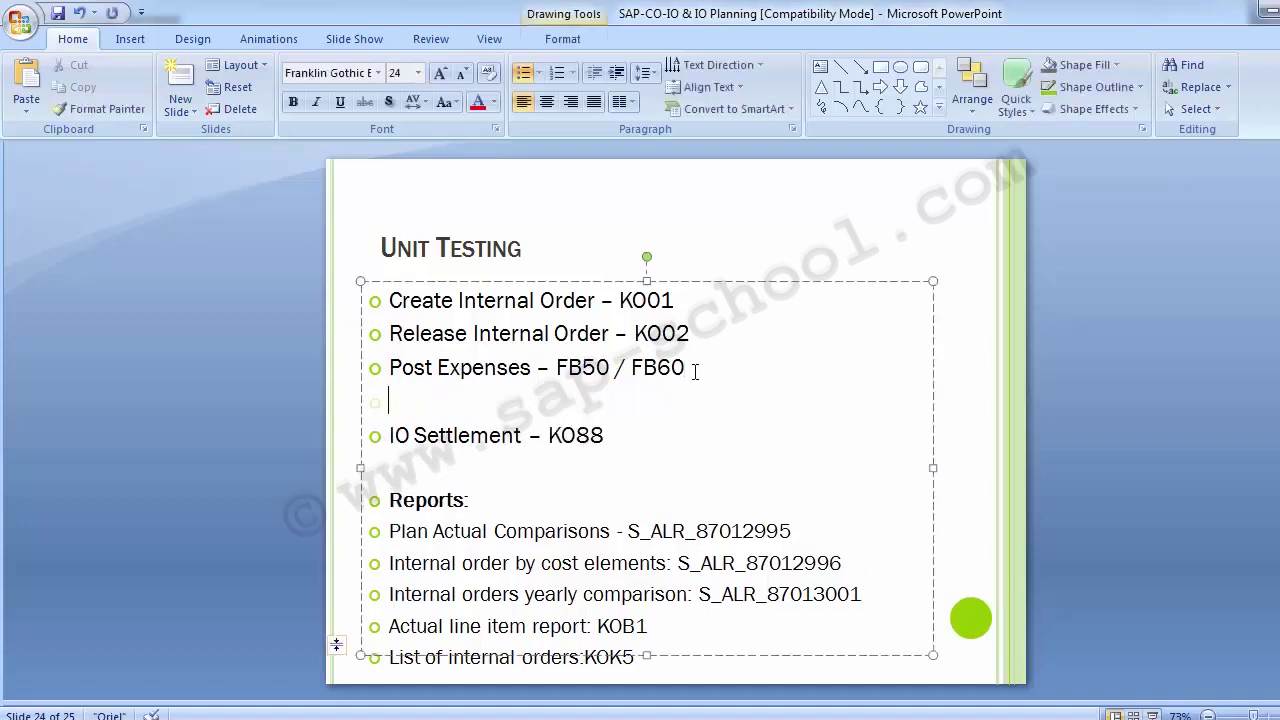
text(Maintain )
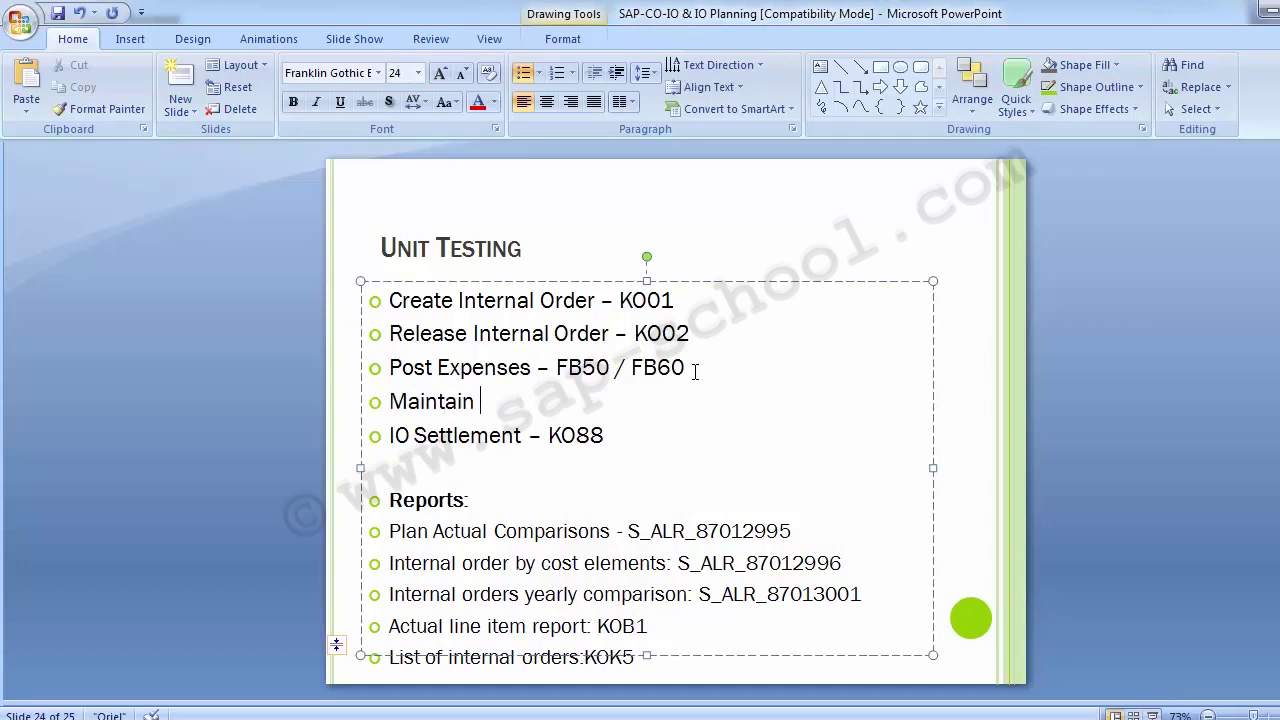
text(Settlem)
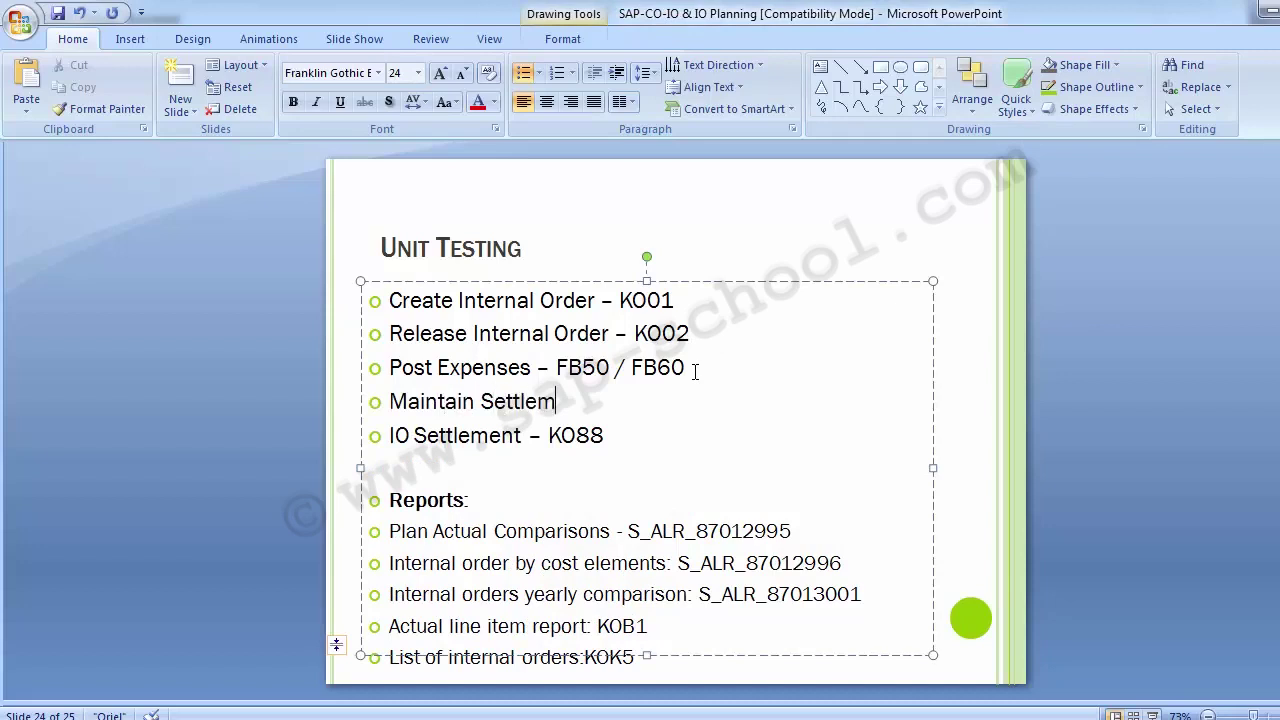
text(ent RUe)
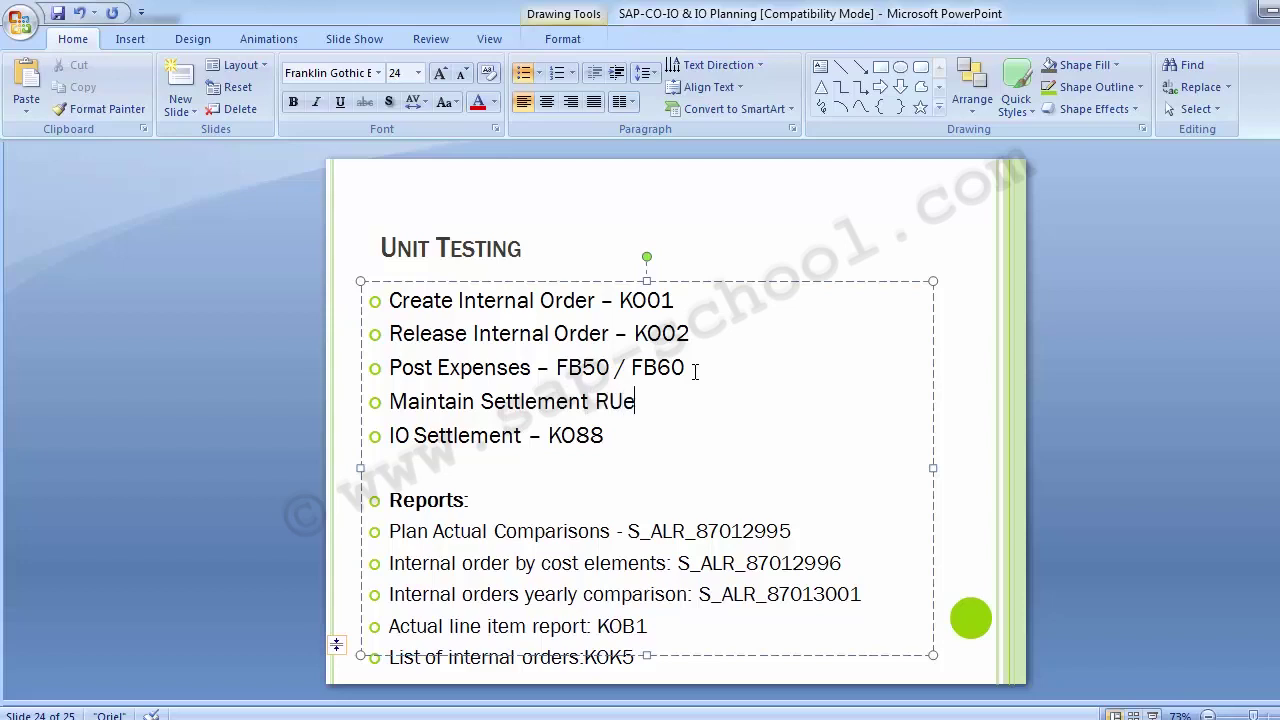
key(BackSpace)
key(BackSpace)
text(ul)
key(BackSpace)
text(e - )
text(KO02)
click(250, 391)
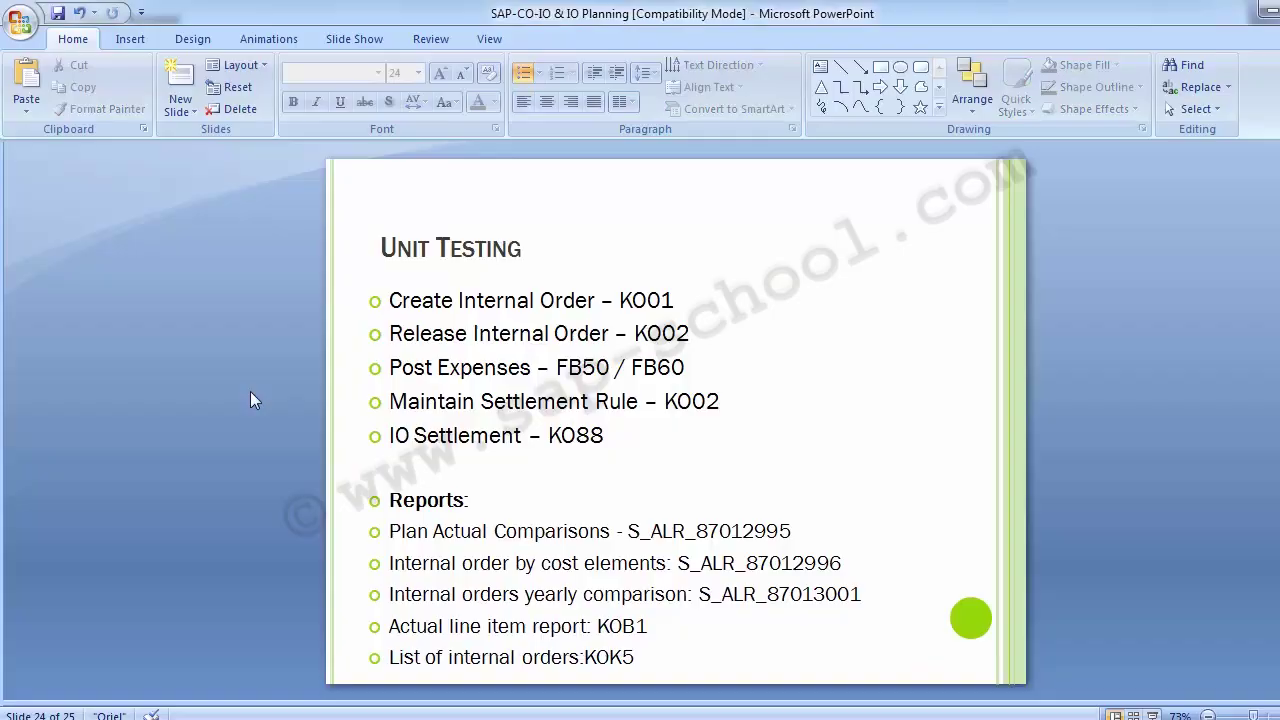
key(alt+Tab)
- Start KO02 and change the order number to 1004 to load its master data
text(Ko02)
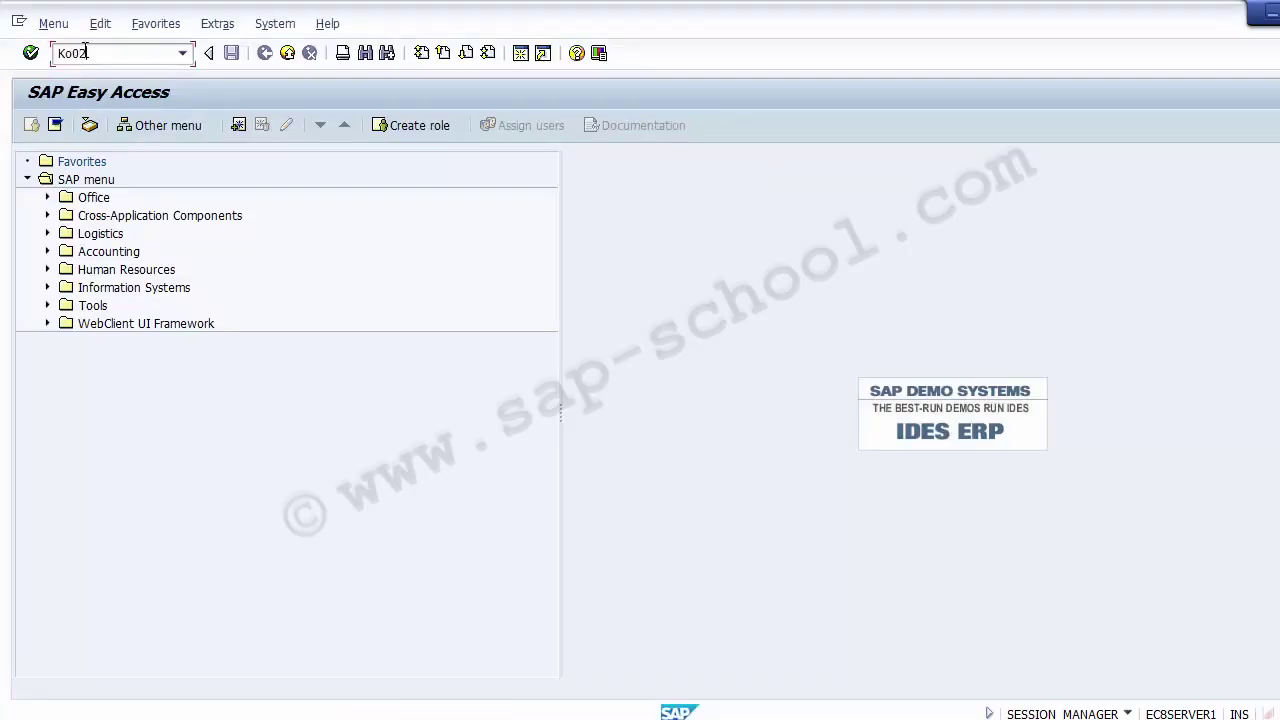
key(Return)
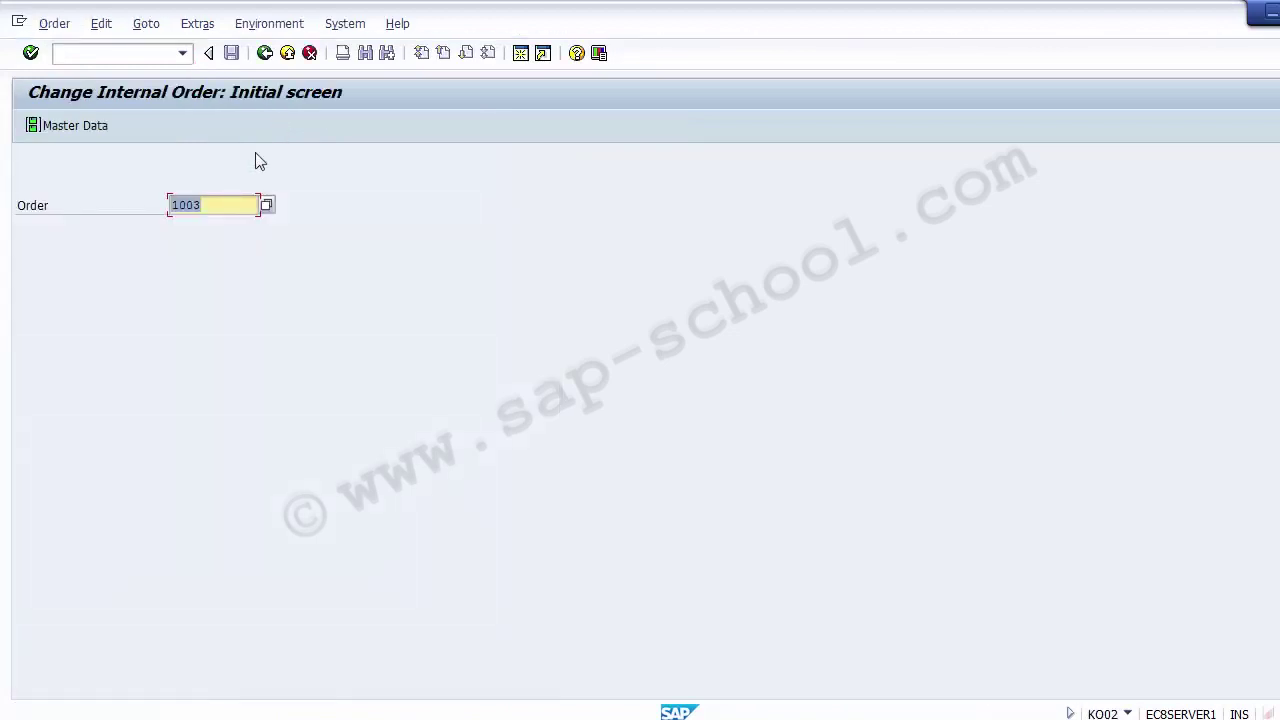
click(224, 207)
key(BackSpace)
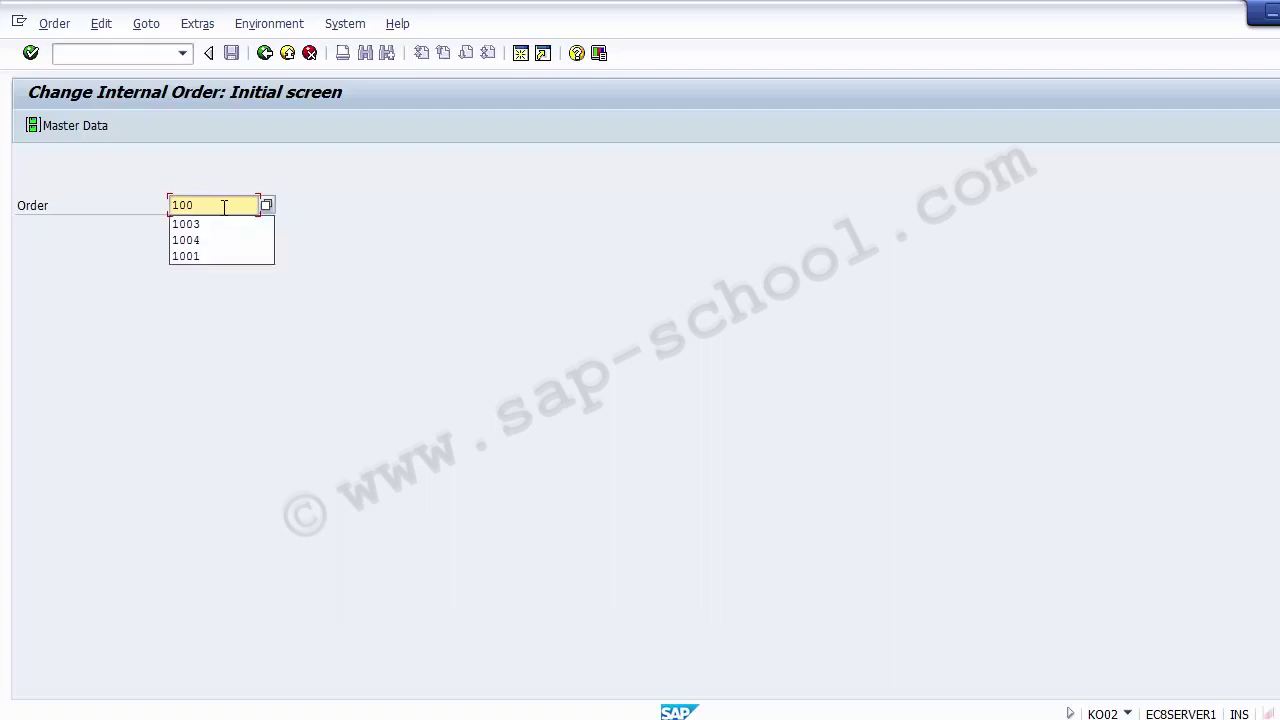
text(4)
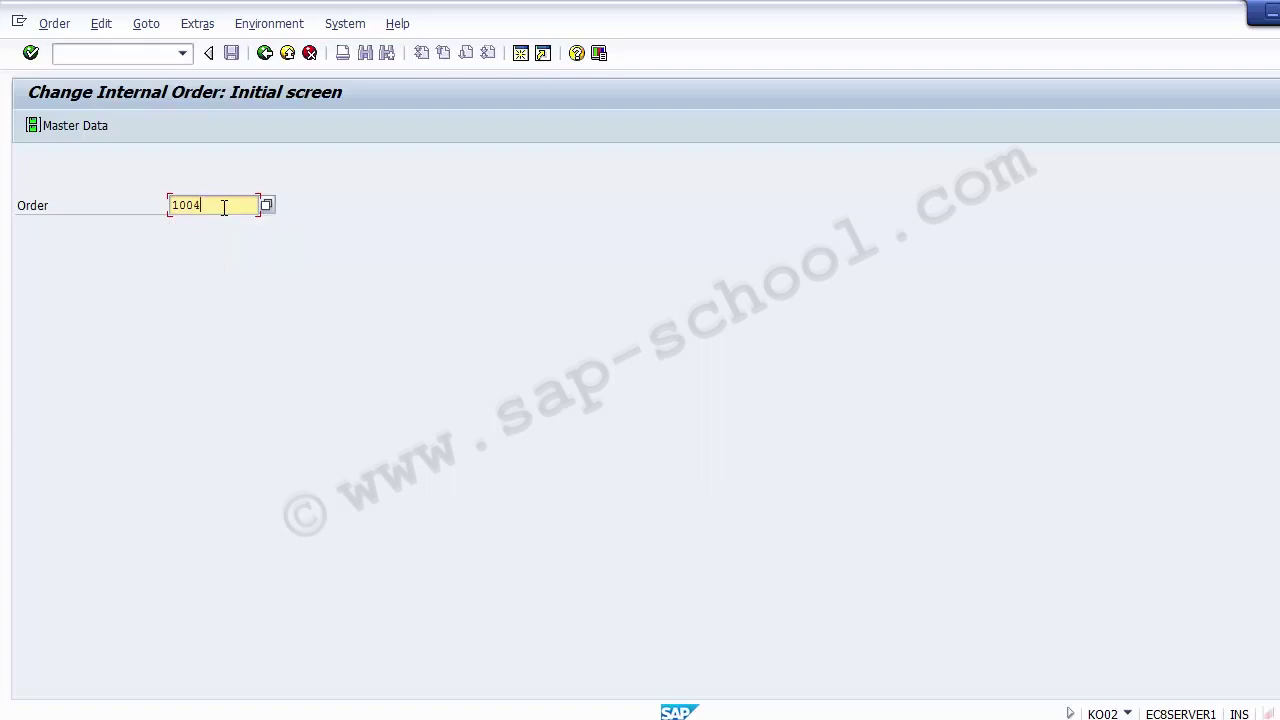
key(Return)
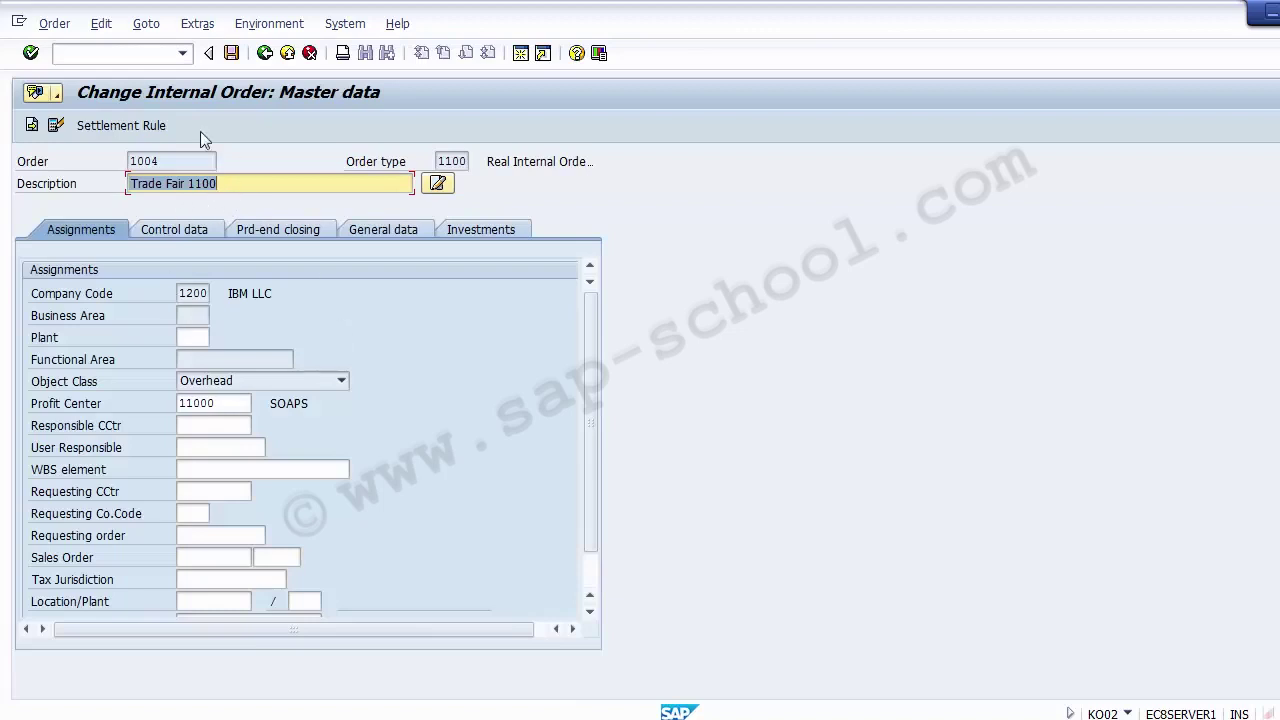
- Open order 1004's settlement rule and set the first rule's category to CTR (Cost center)
click(105, 125)
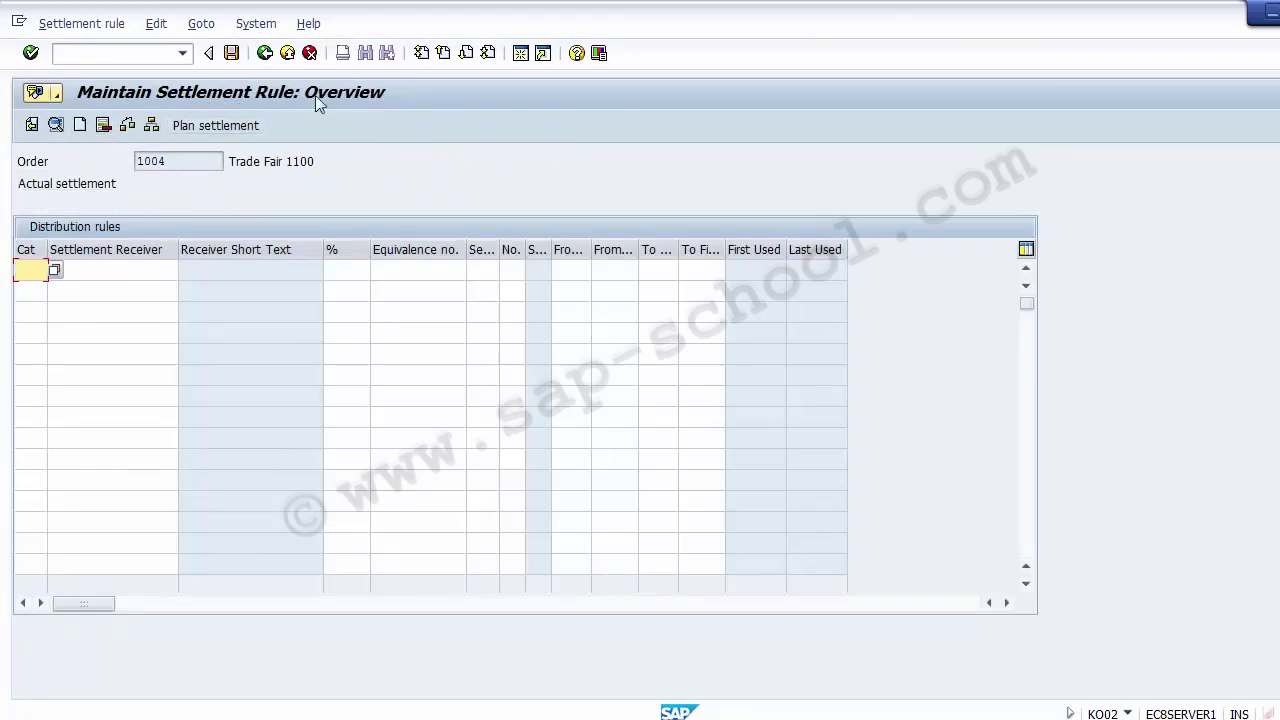
click(100, 269)
click(330, 269)
click(390, 270)
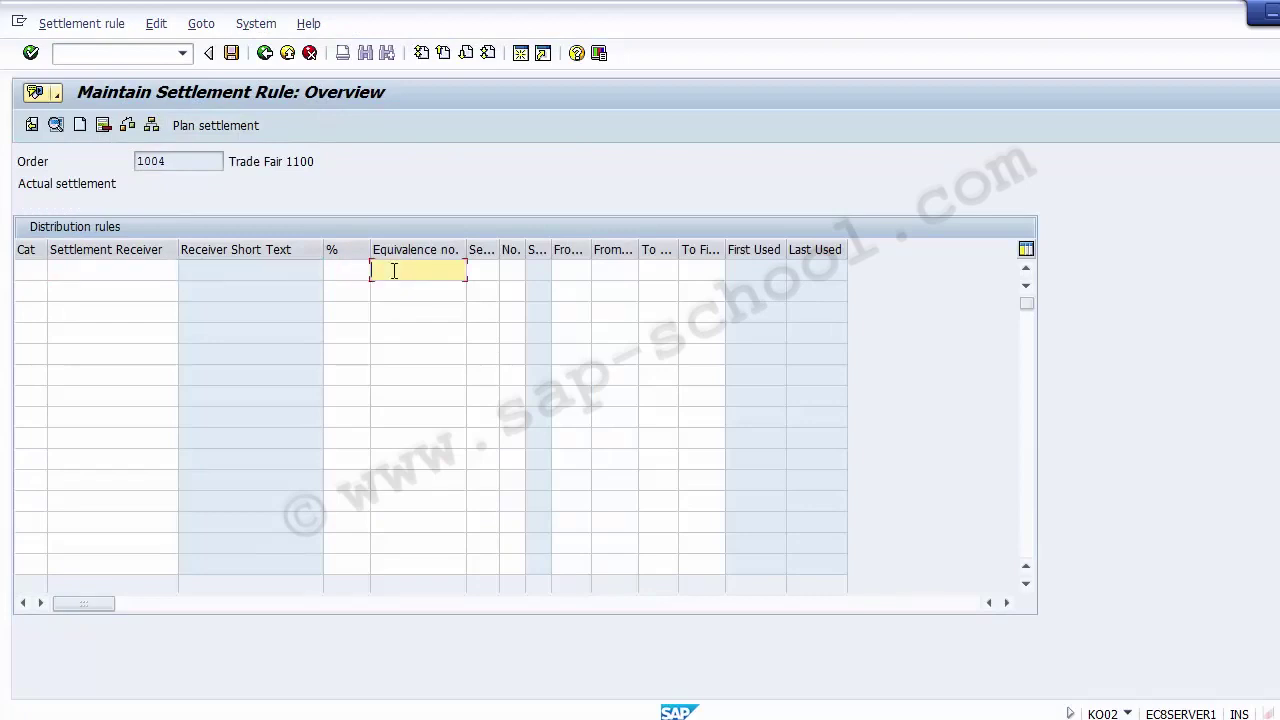
click(58, 280)
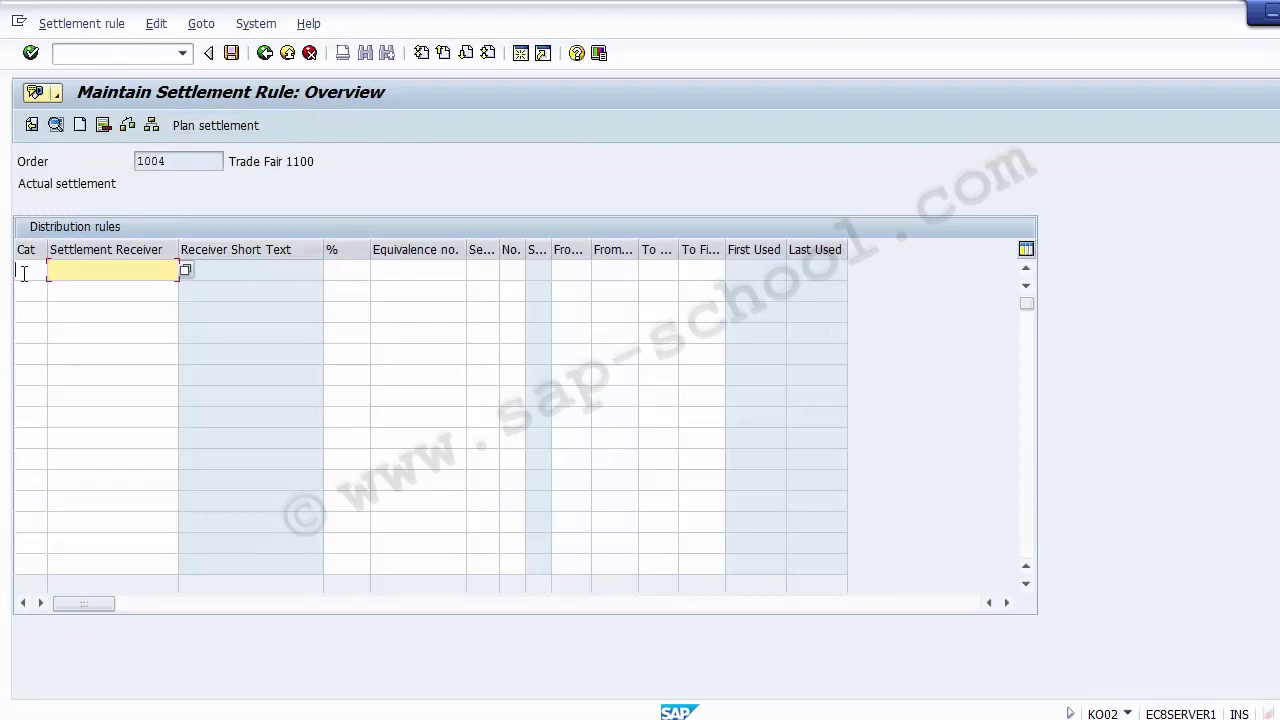
click(23, 271)
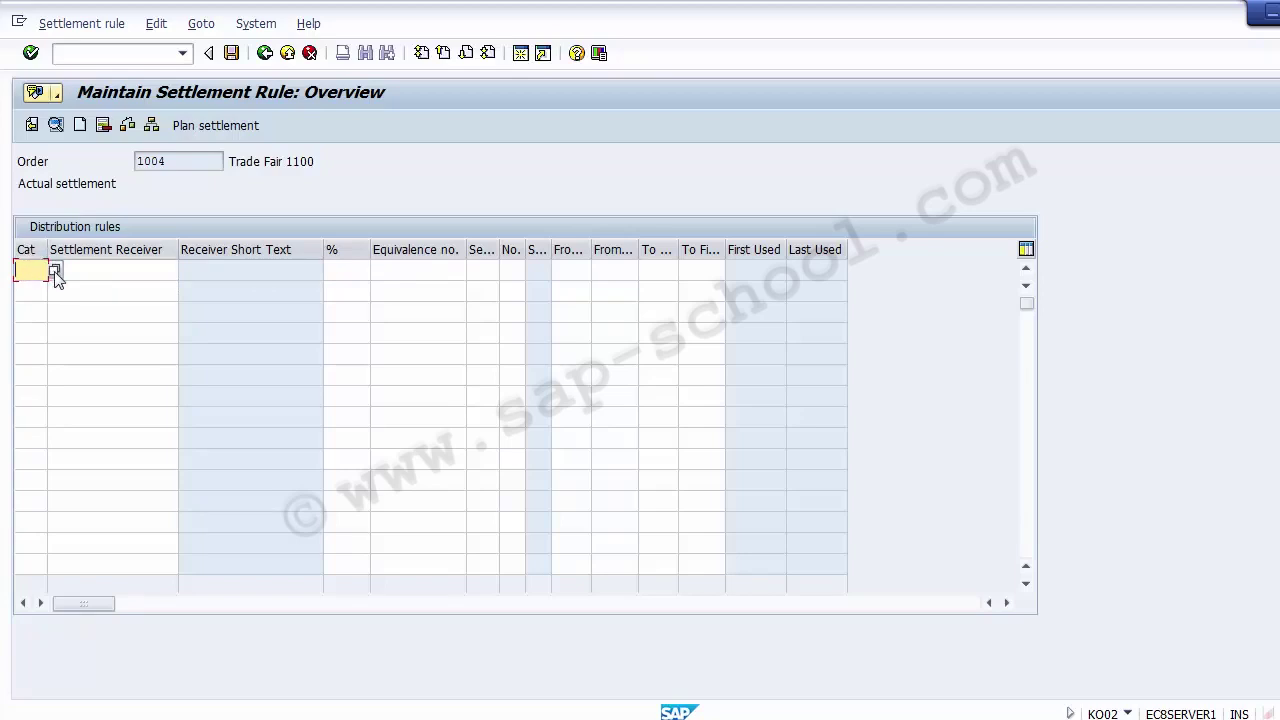
click(55, 270)
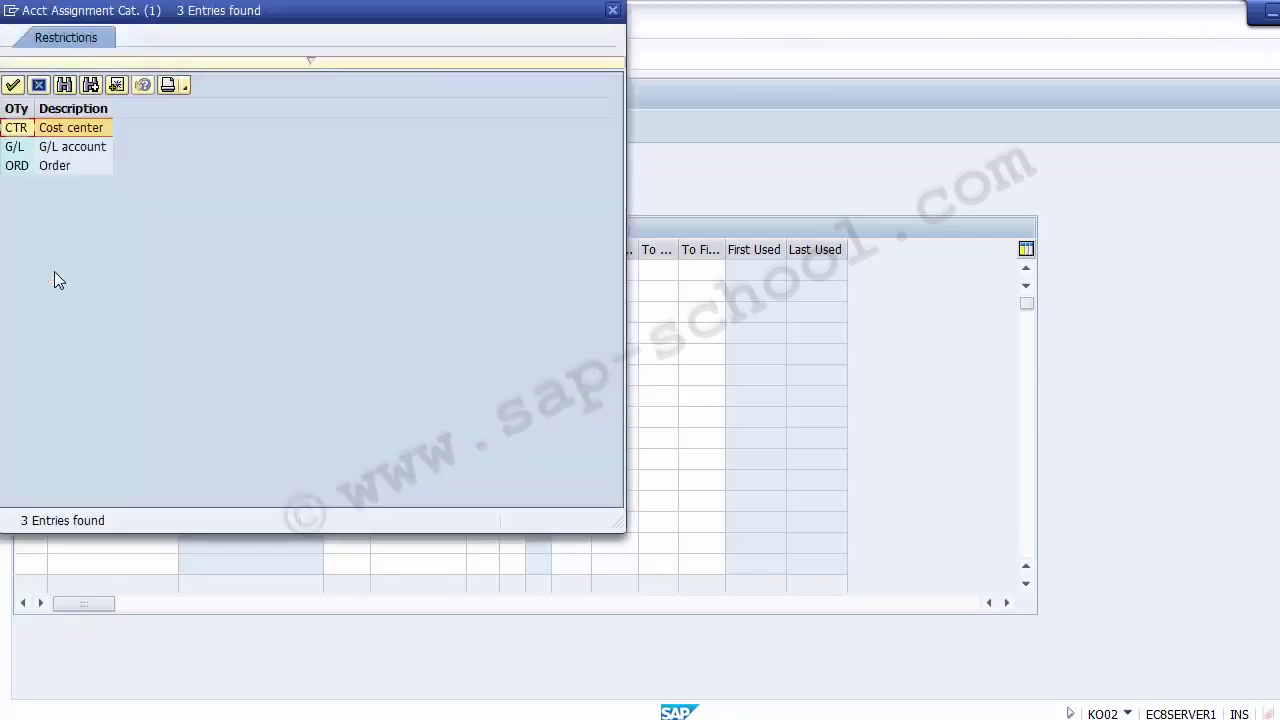
double_click(72, 138)
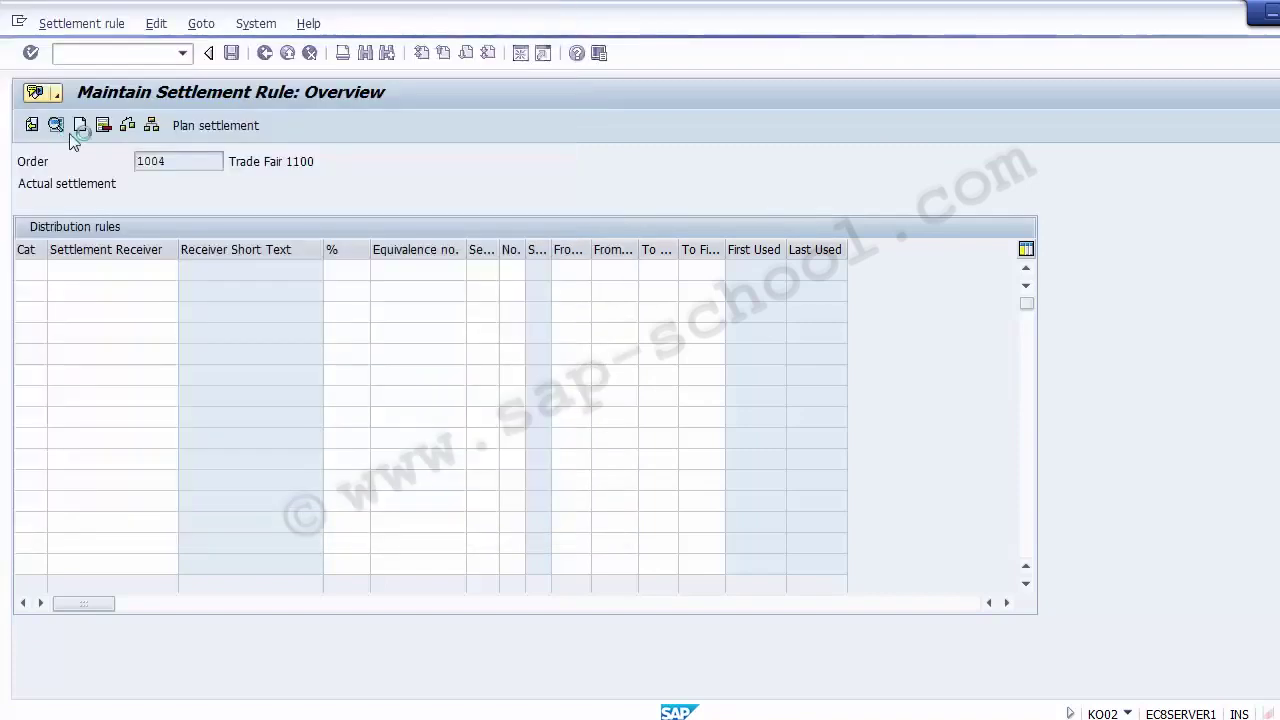
click(95, 268)
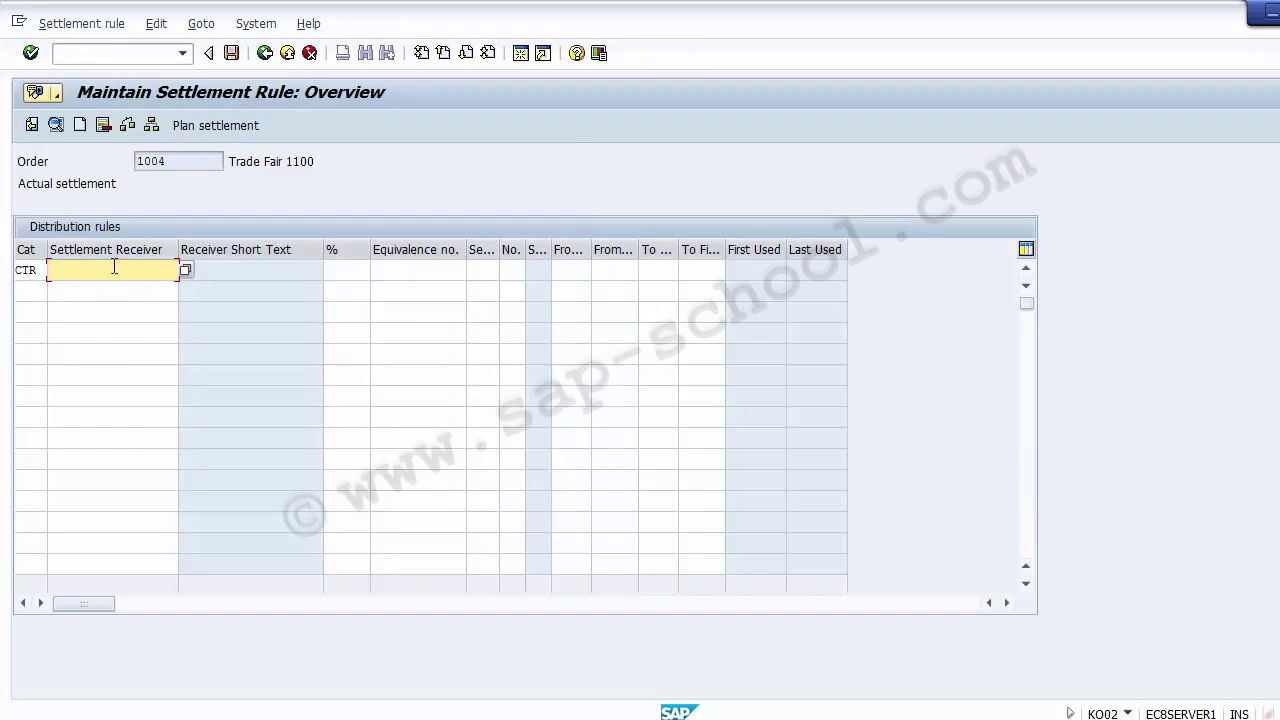
drag(40, 270, 12, 272)
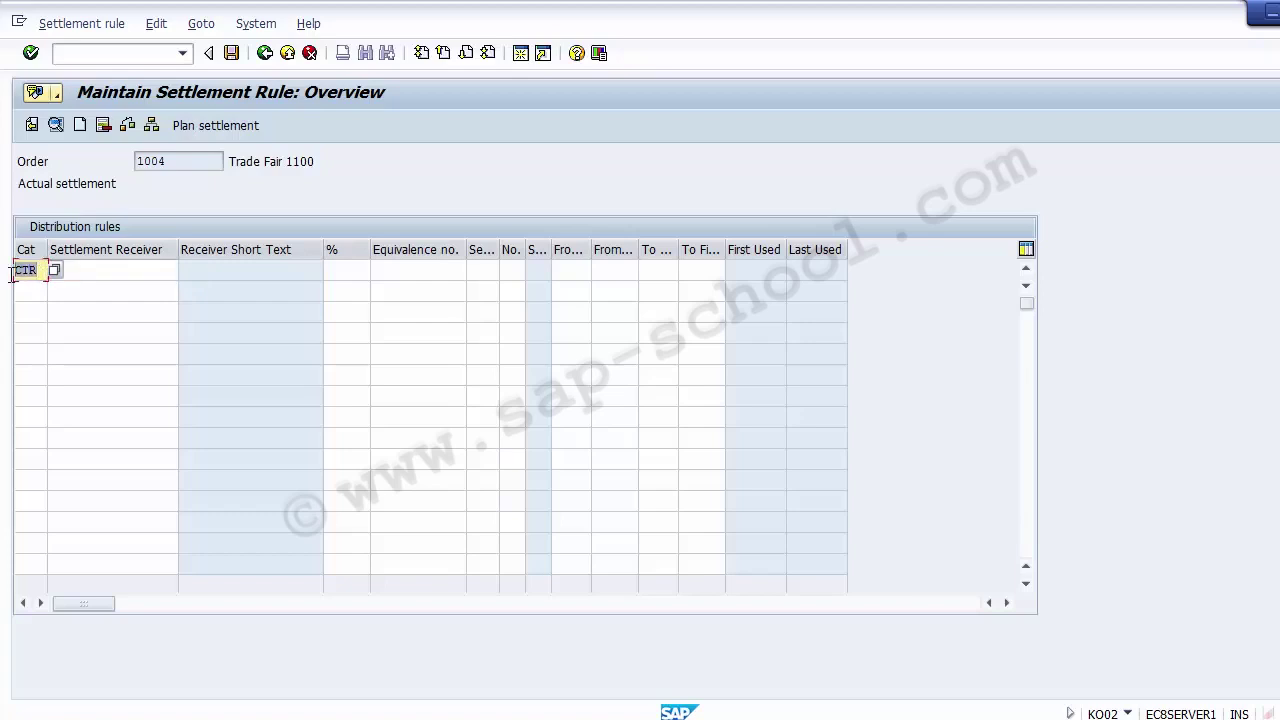
click(86, 272)
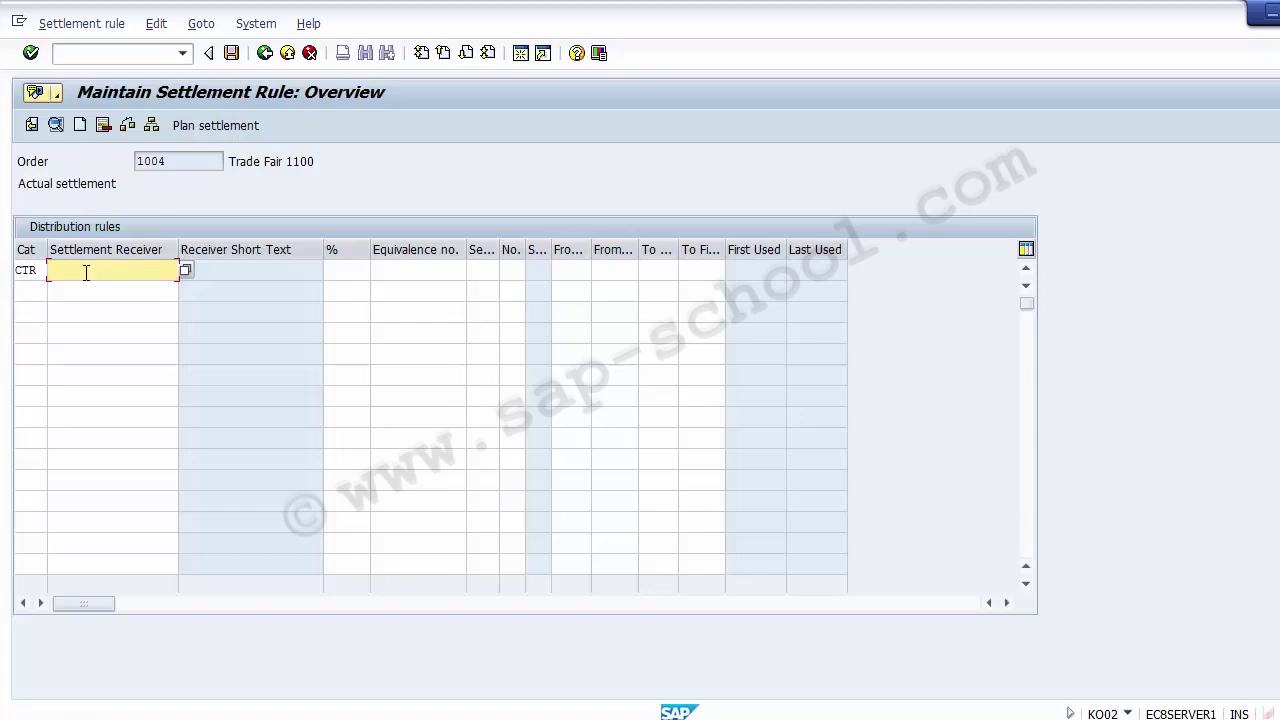
- Set cost center 110010 as the first rule's receiver at 100 percent
key(F4)
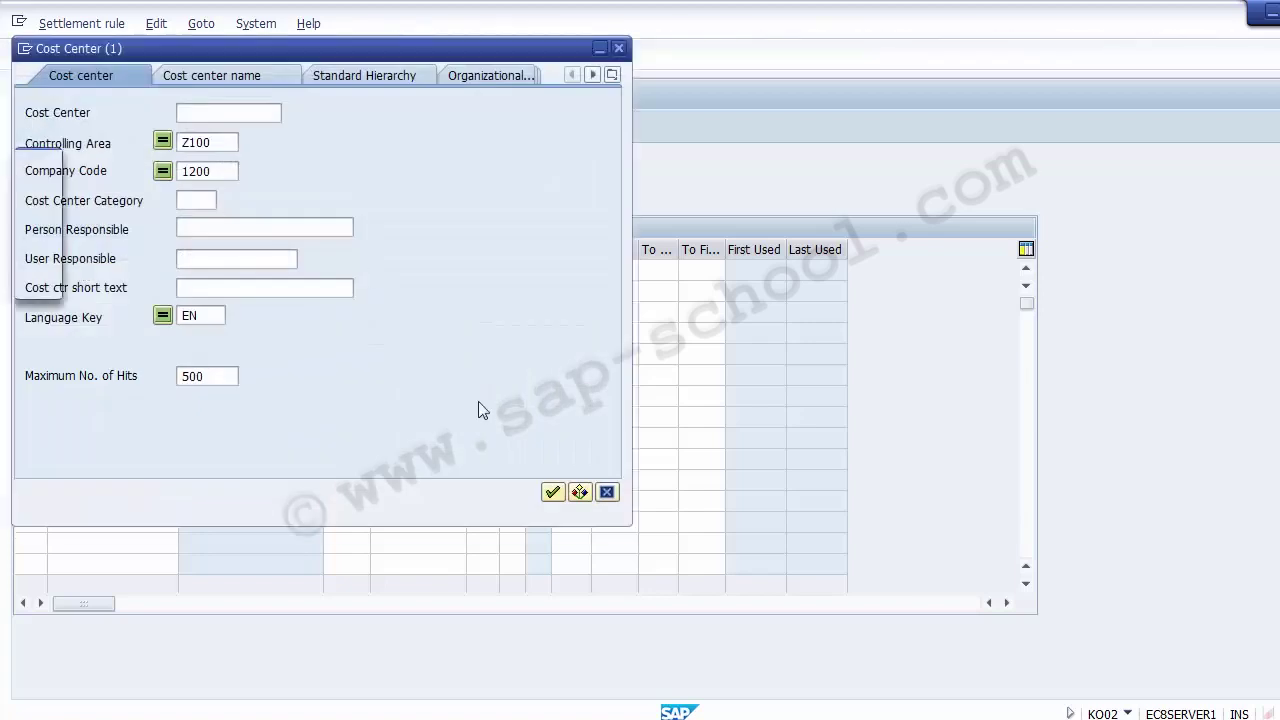
click(553, 493)
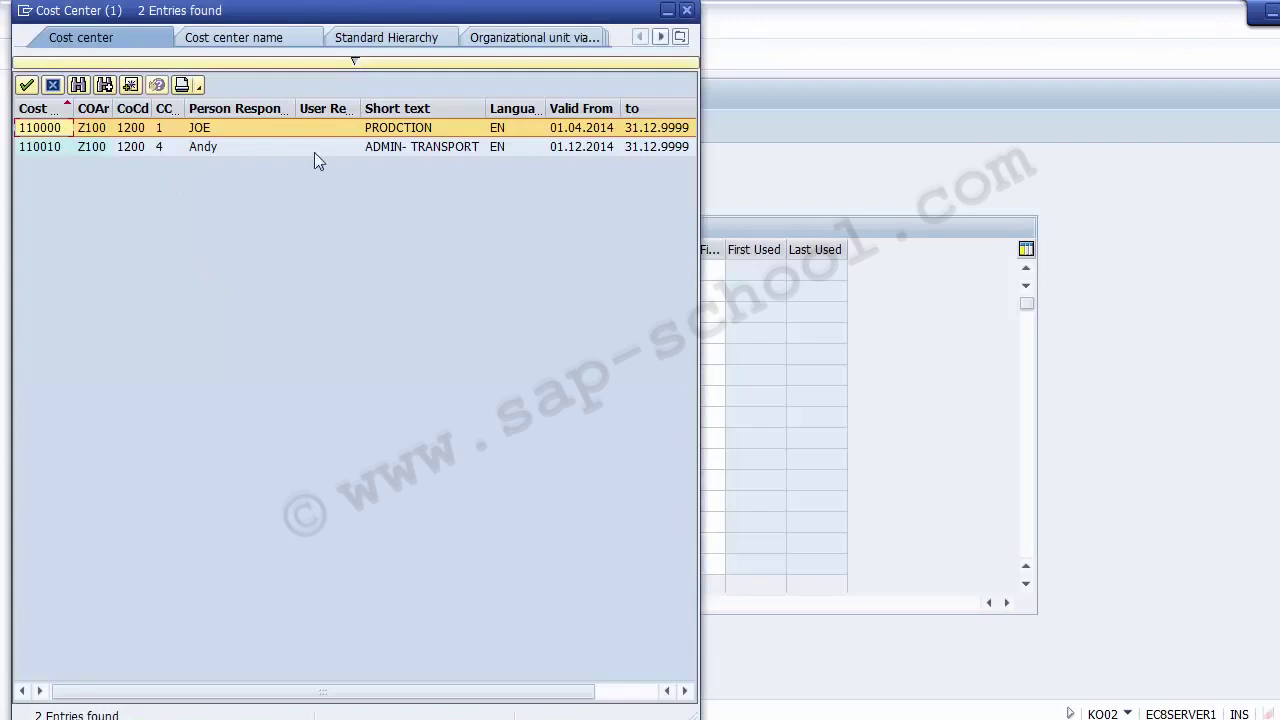
click(430, 152)
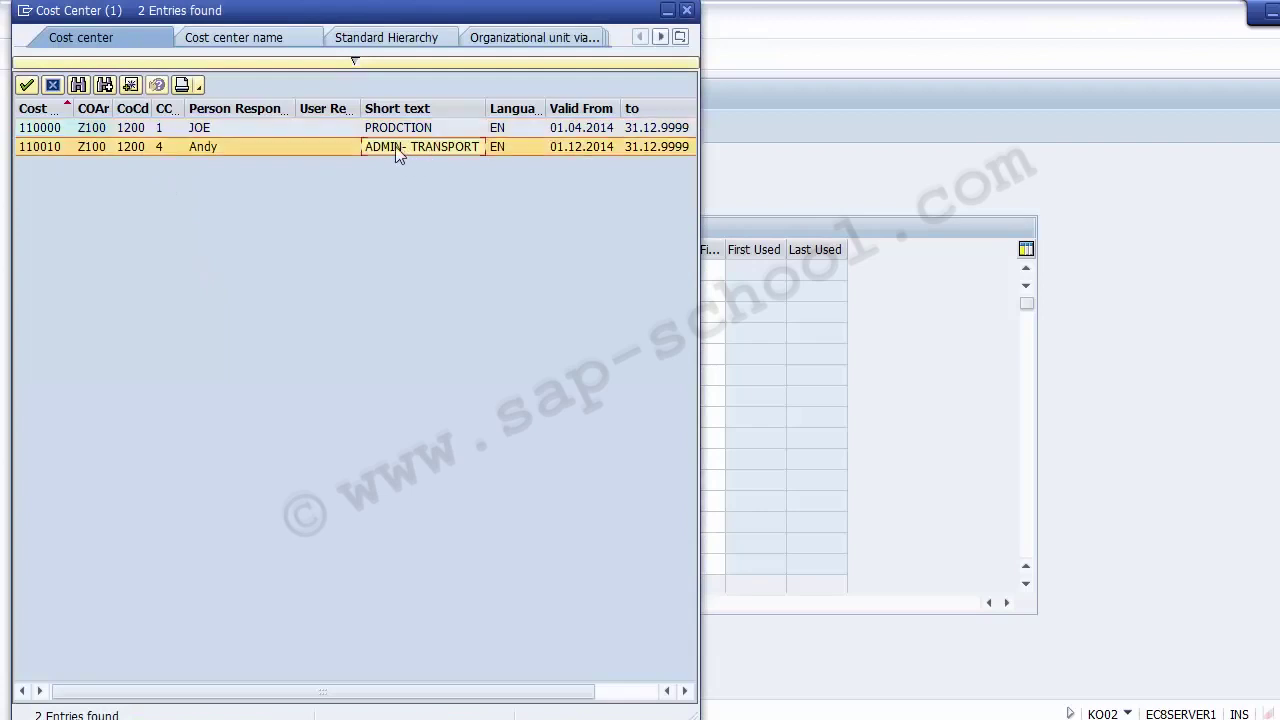
double_click(48, 153)
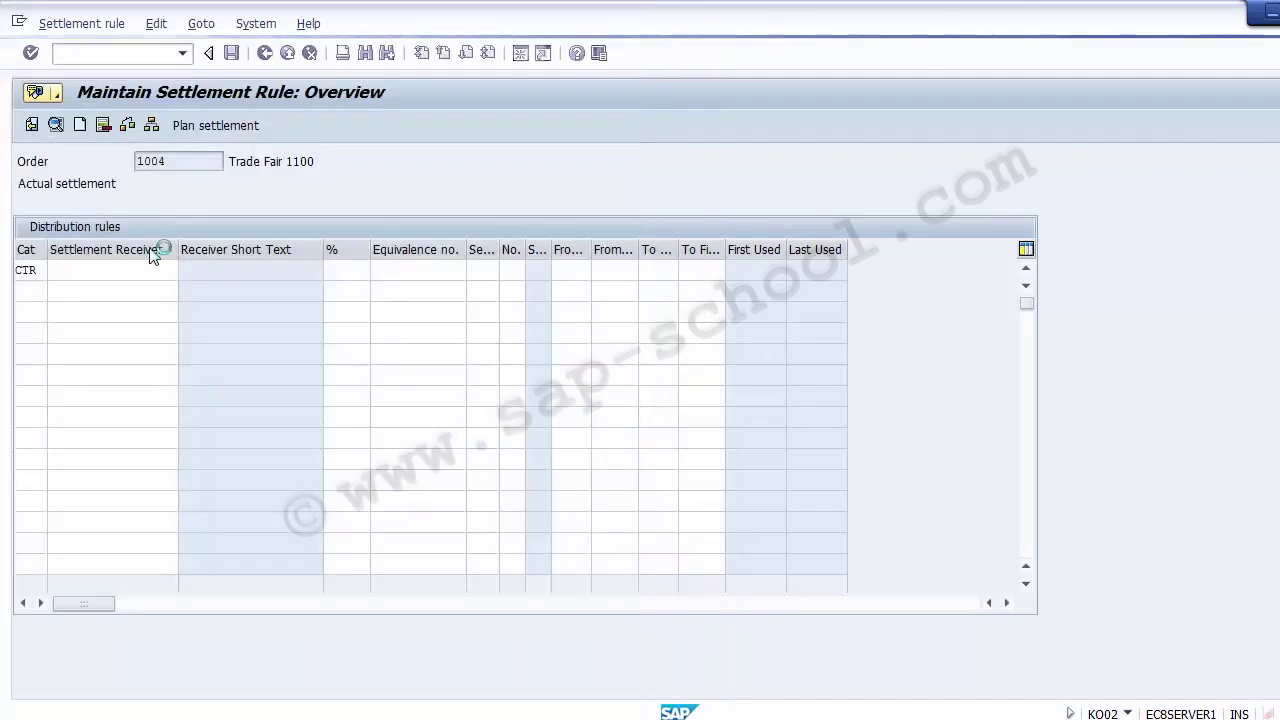
click(339, 268)
text(100)
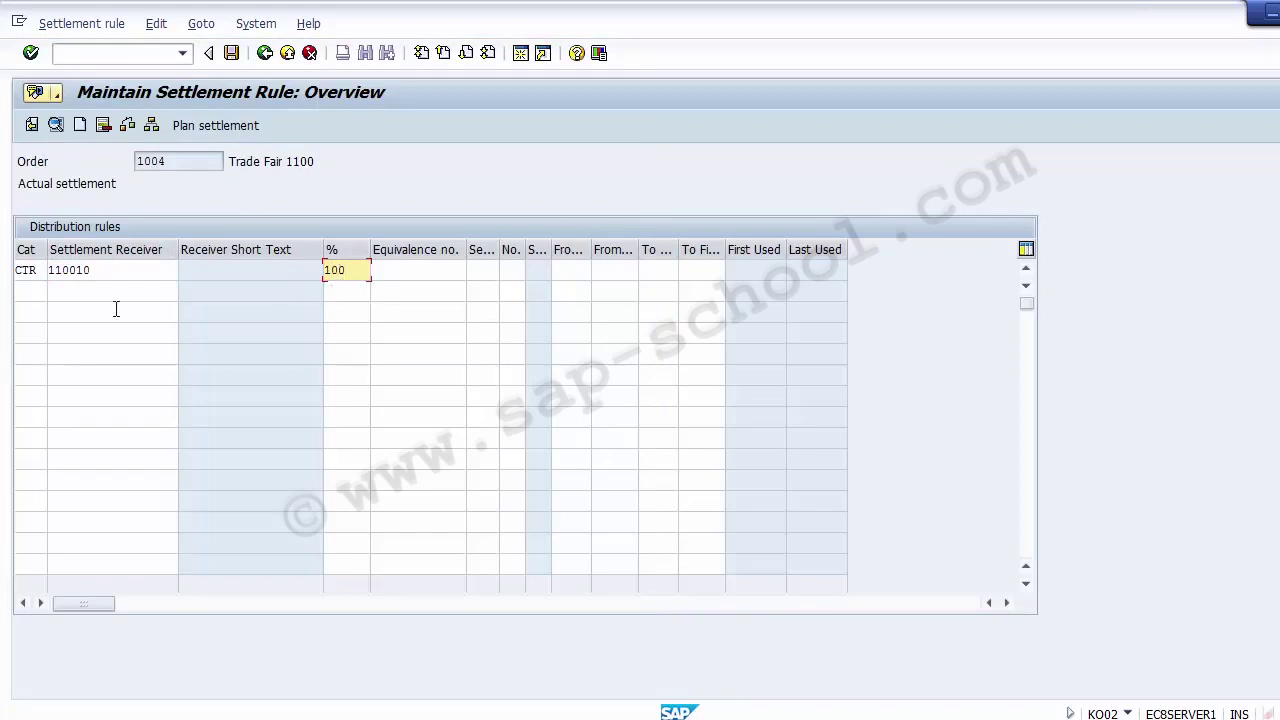
drag(110, 271, 40, 278)
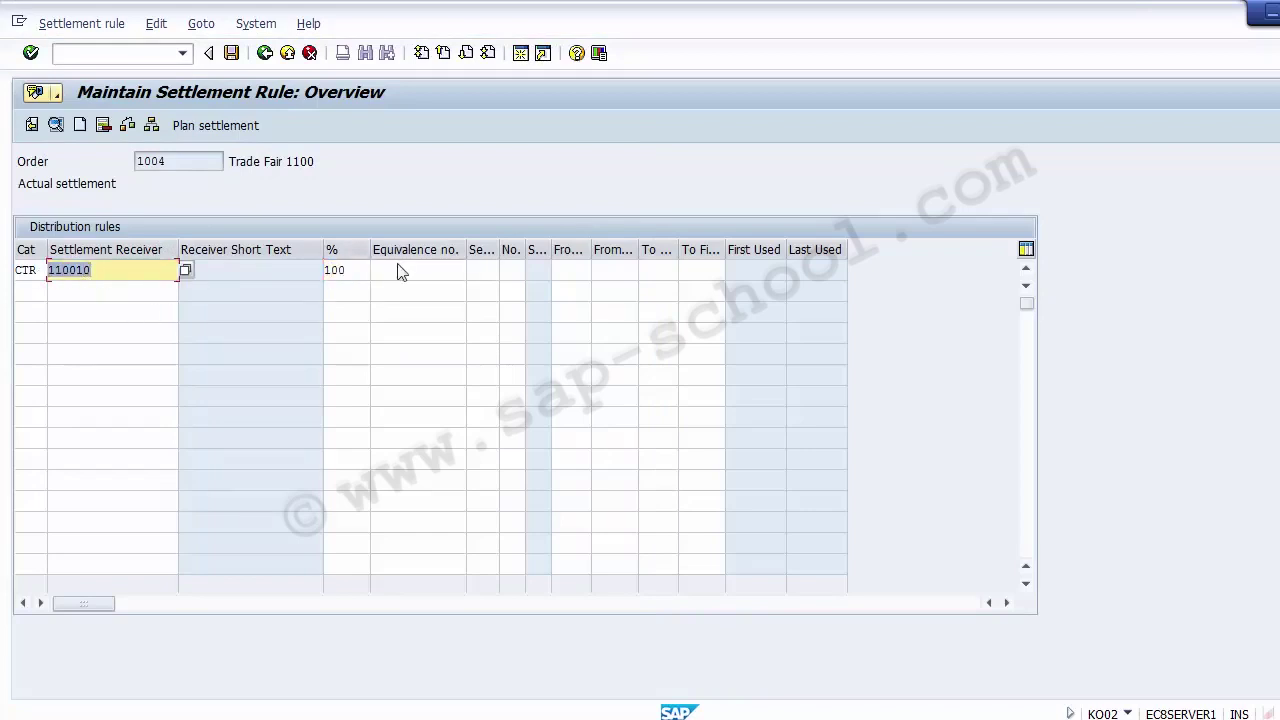
click(355, 271)
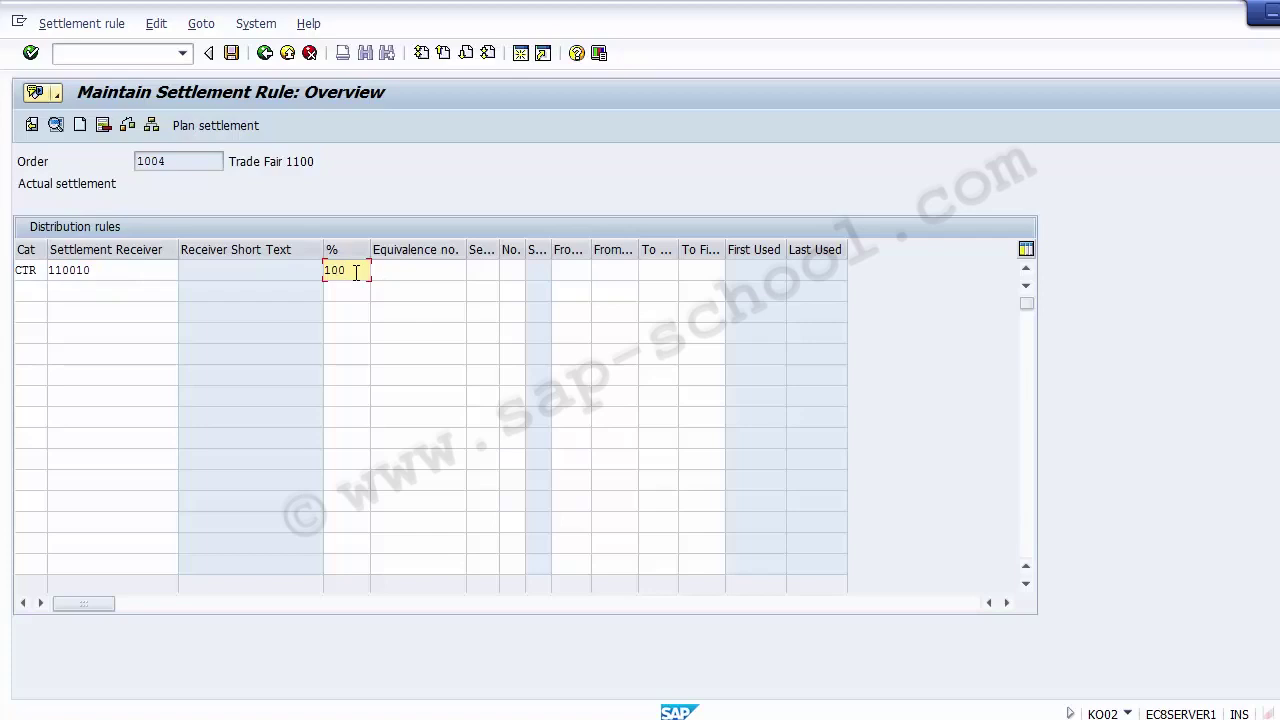
key(Return)
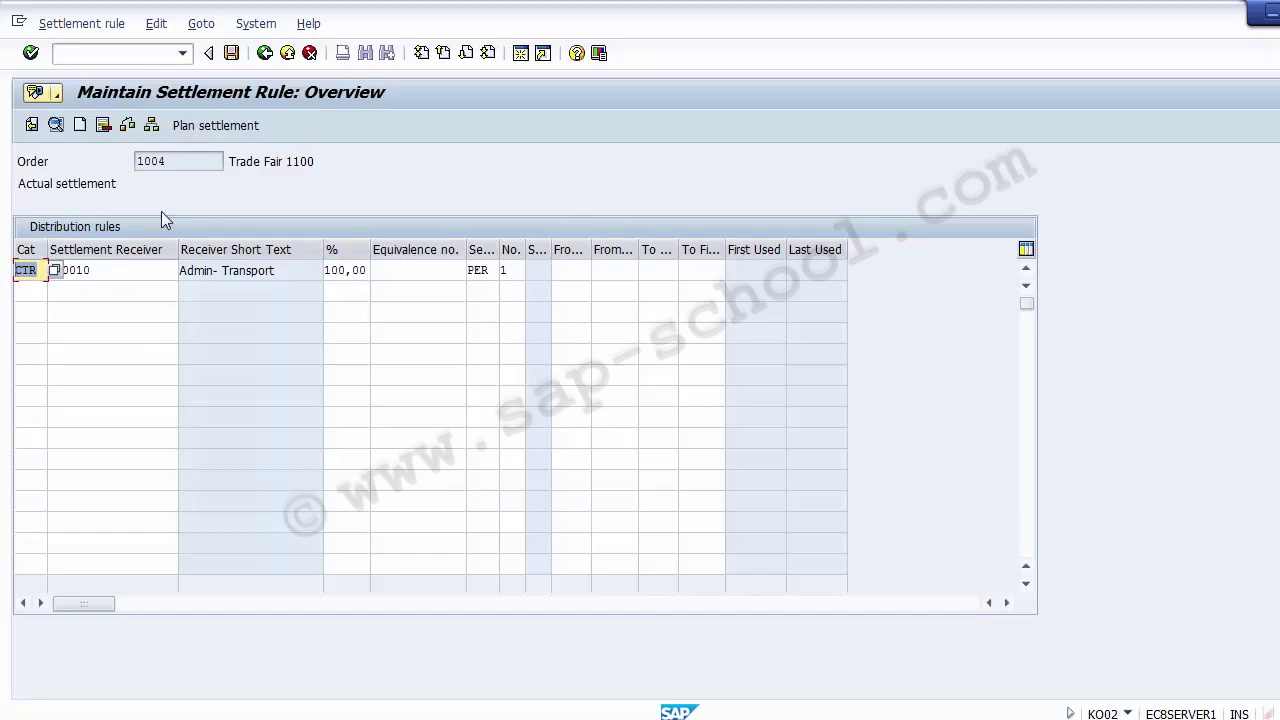
- Review the CTR 110010 rule at 100,00 percent and save the settlement rule
click(134, 273)
drag(128, 271, 12, 273)
click(110, 272)
click(108, 272)
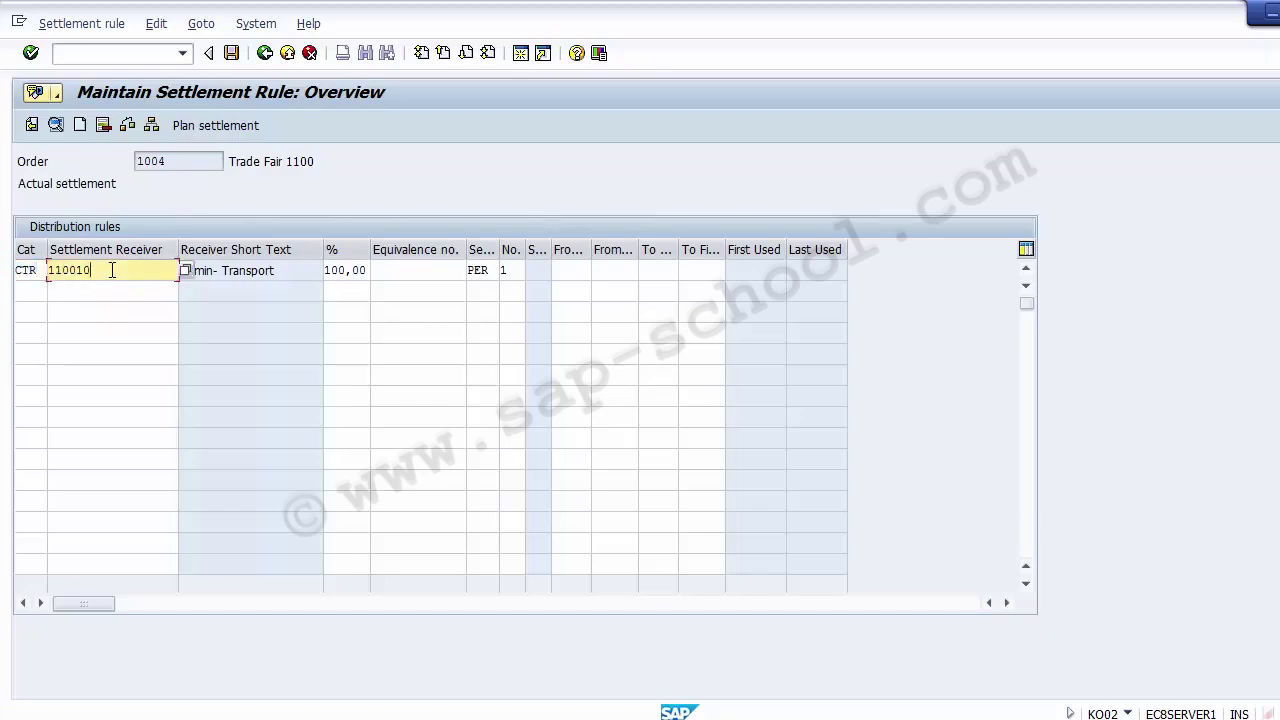
drag(108, 272, 14, 272)
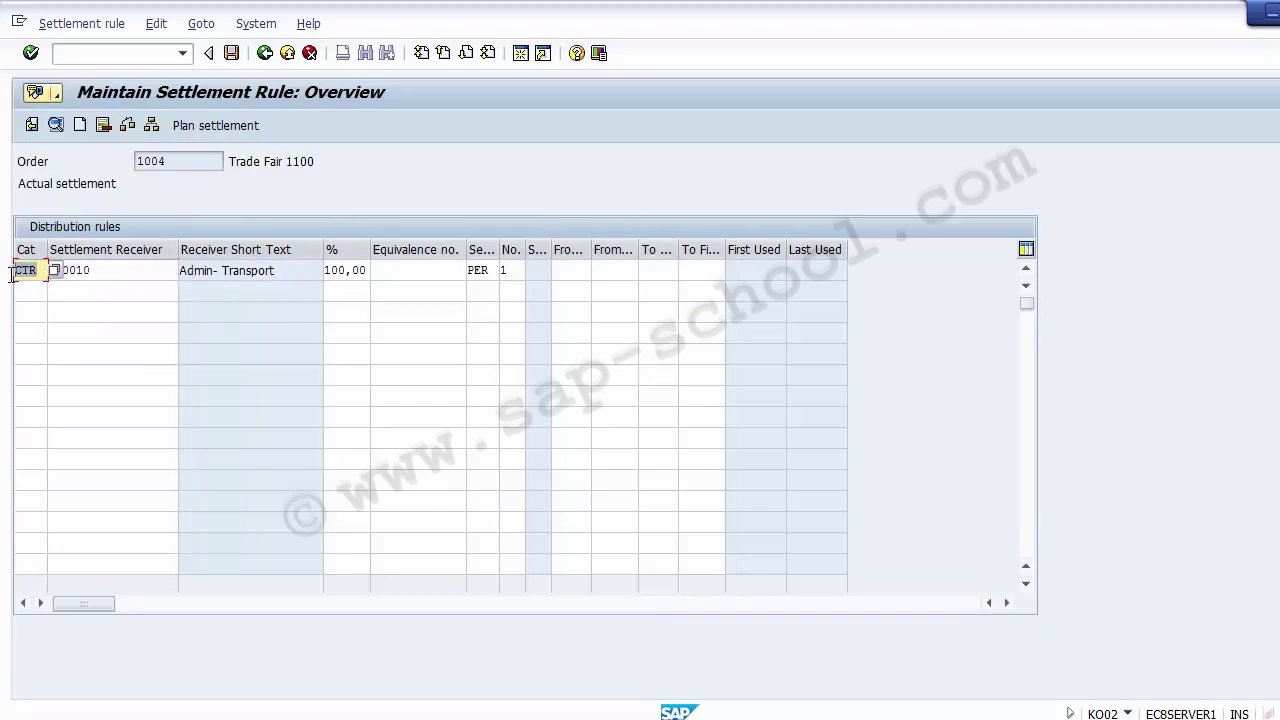
click(100, 270)
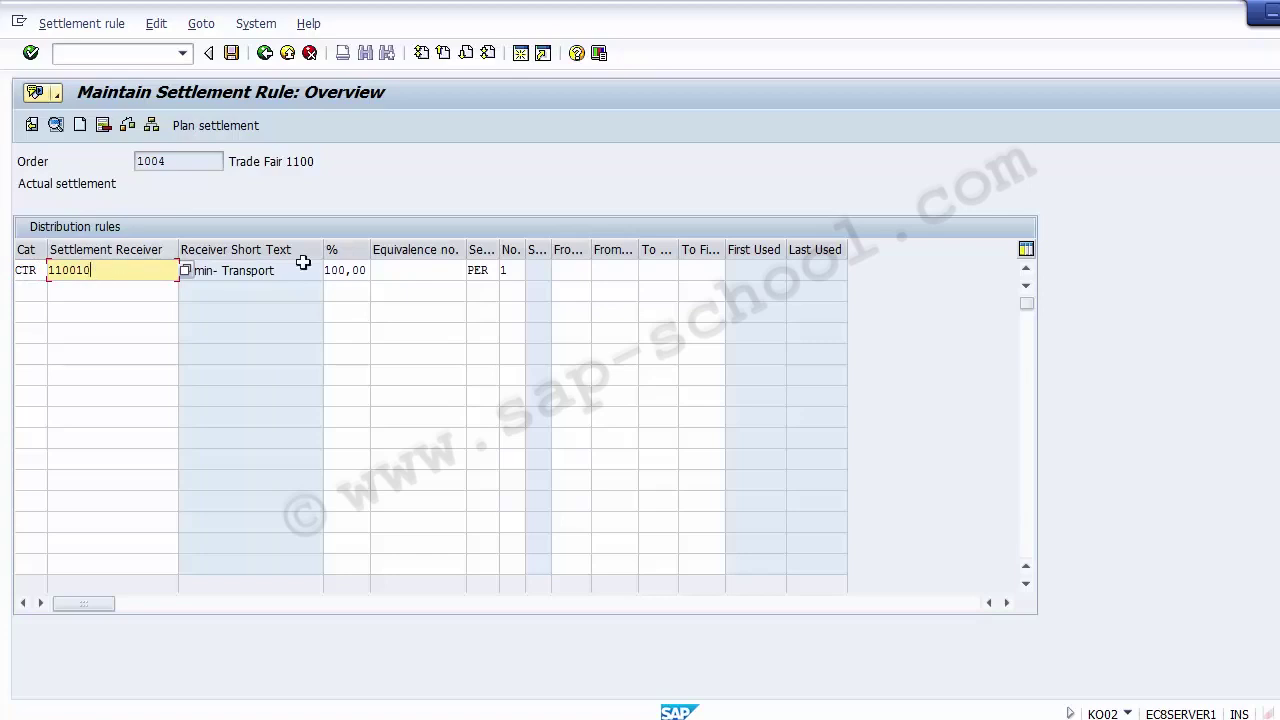
click(362, 270)
drag(362, 270, 326, 270)
click(347, 270)
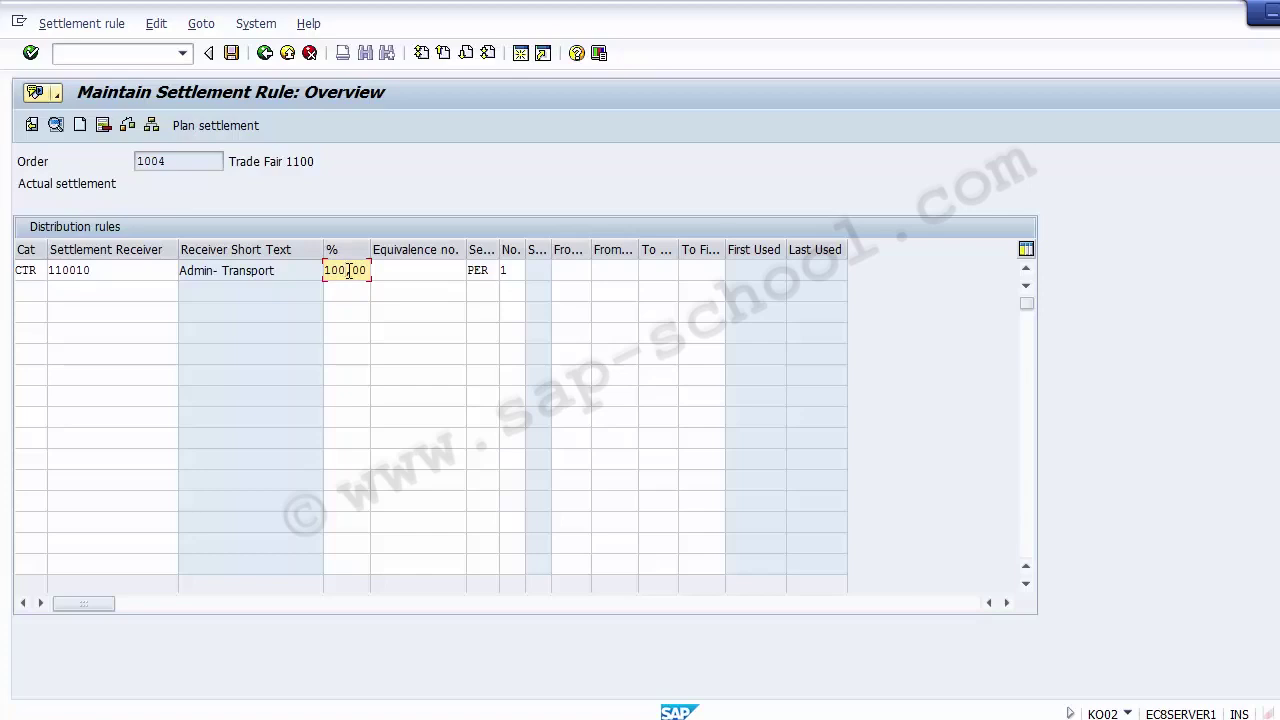
click(231, 54)
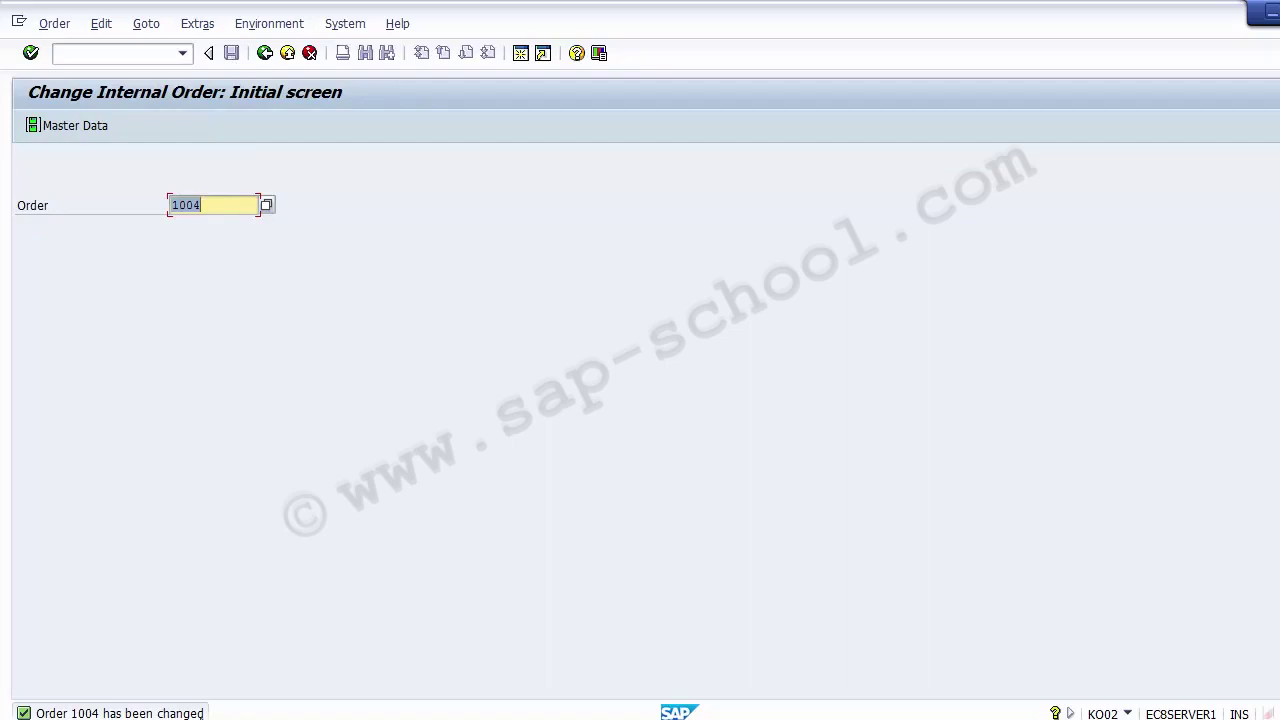
- Return SAP to the Easy Access main menu with /n
click(106, 55)
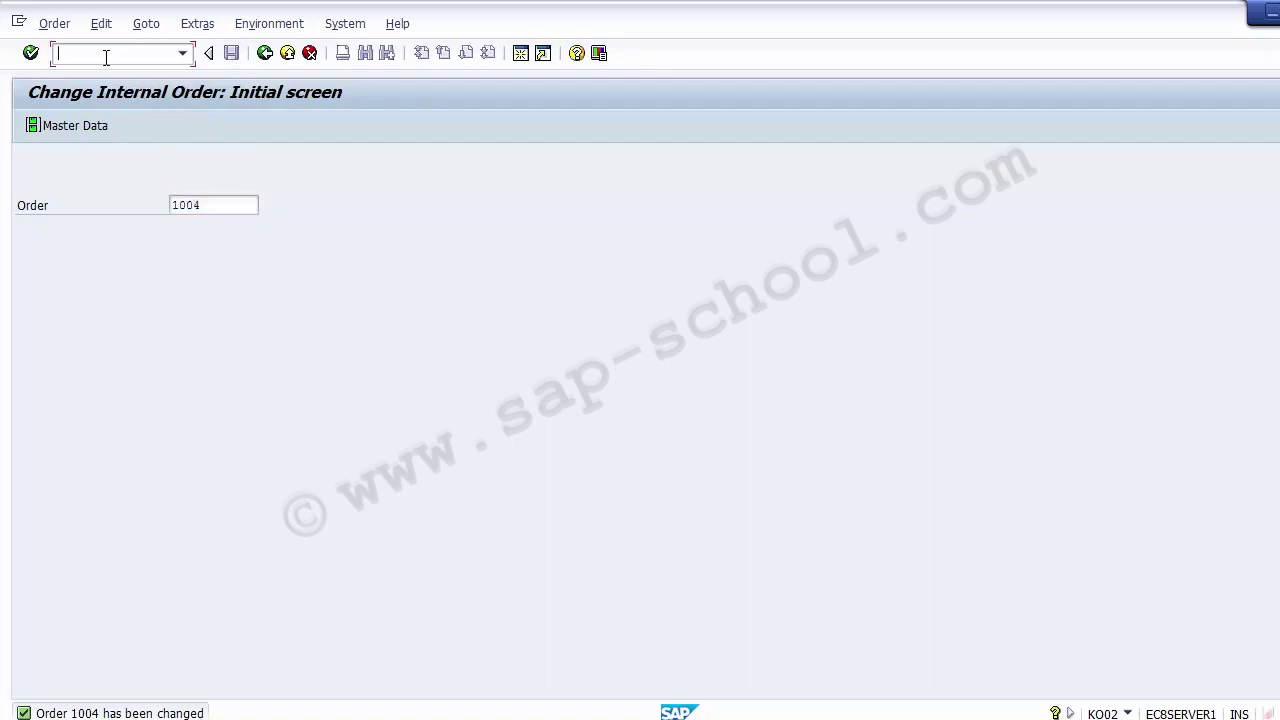
text(/n)
key(Return)
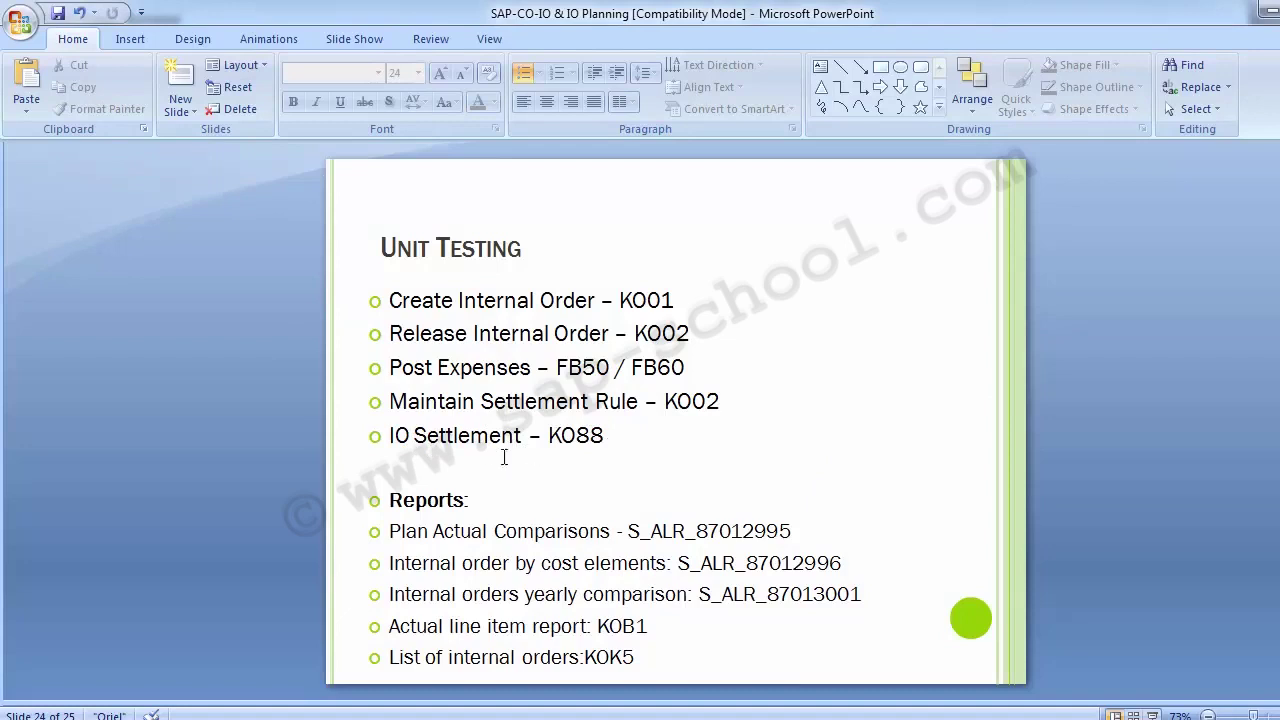
- Delete the blank line below IO Settlement on the Unit Testing slide
click(482, 458)
key(Delete)
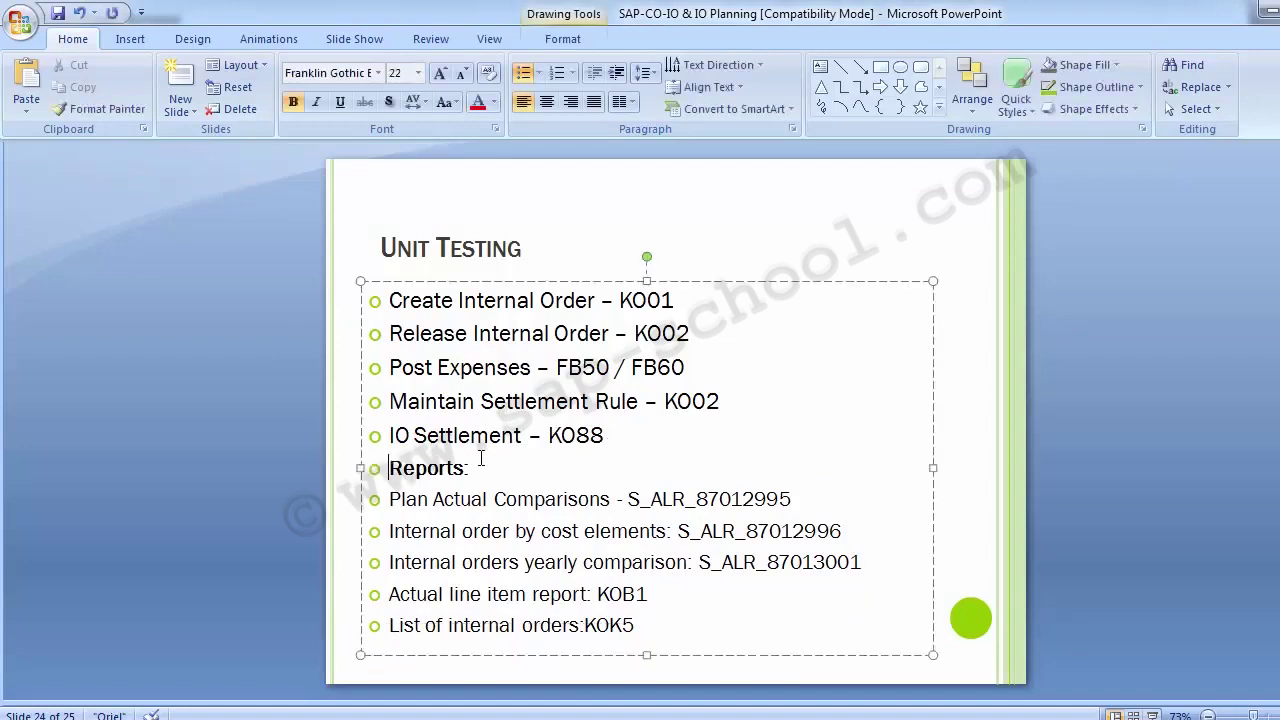
click(234, 409)
key(alt+Tab)
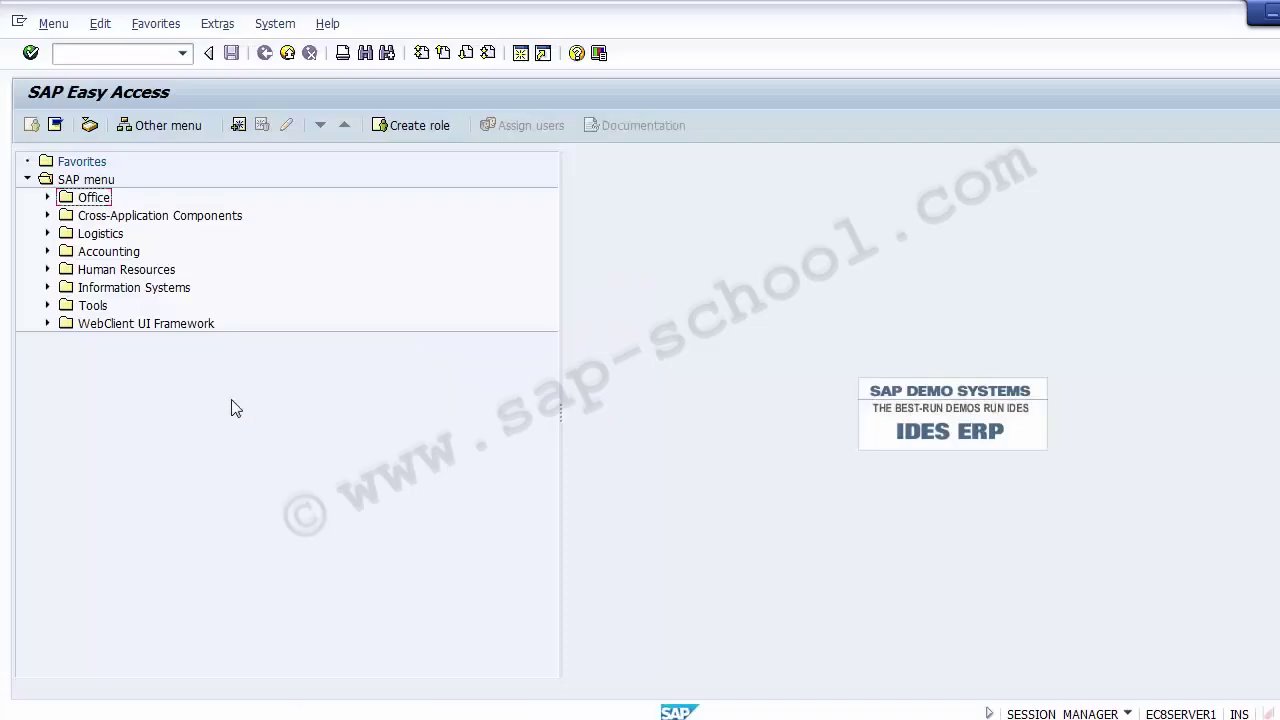
- Start KO88 Actual Settlement with order 1004
text(KO88)
key(Return)
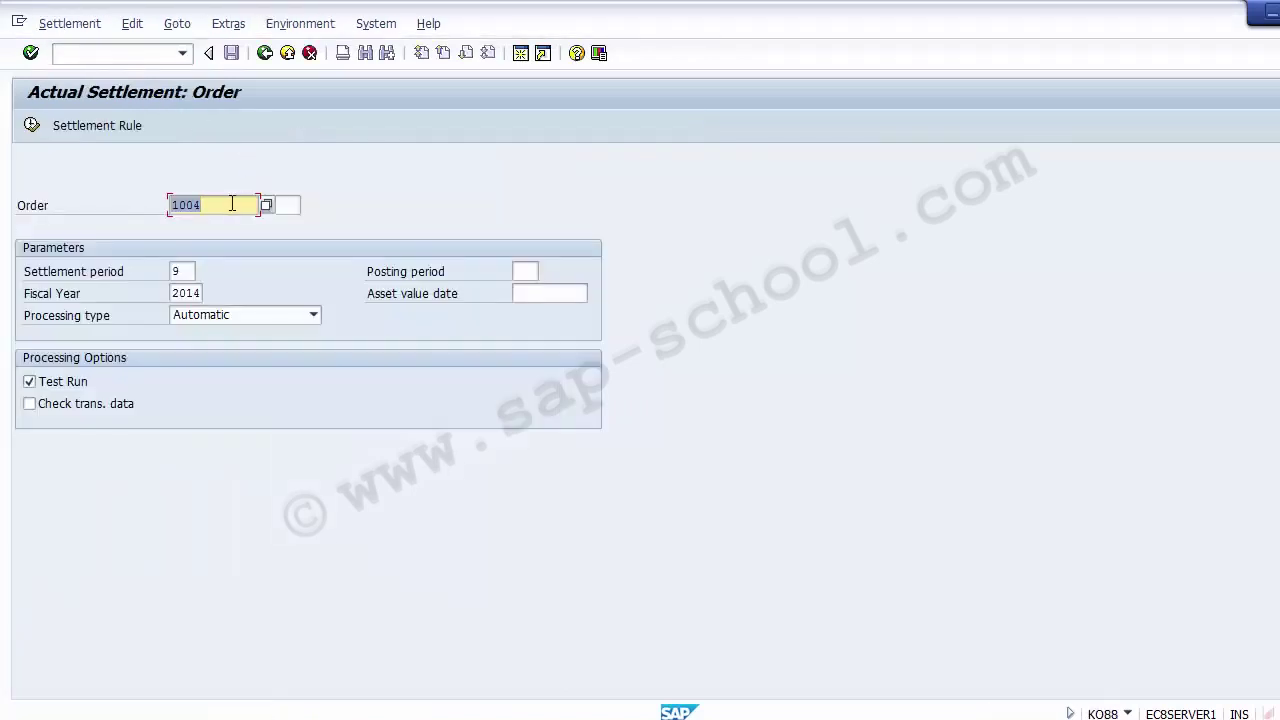
click(232, 204)
drag(232, 204, 157, 207)
- Enter settlement period 9 and fiscal year 2014, keeping processing type Automatic
double_click(189, 271)
key(BackSpace)
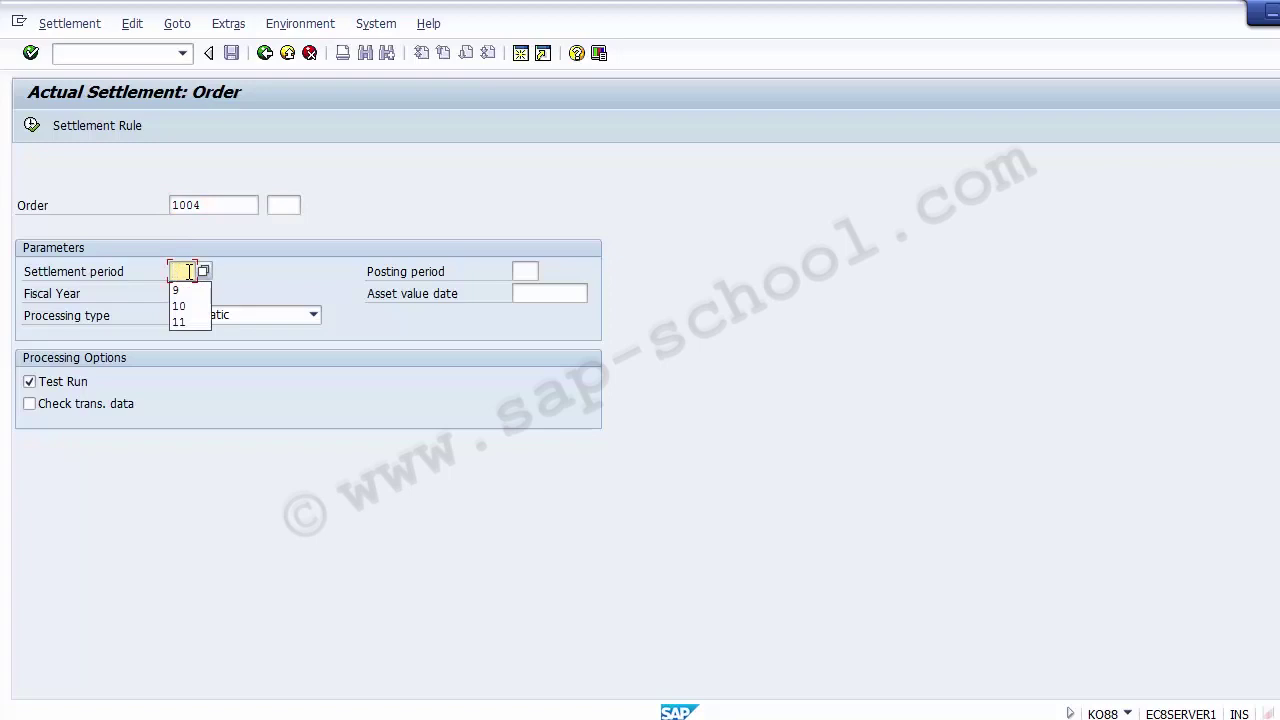
click(180, 306)
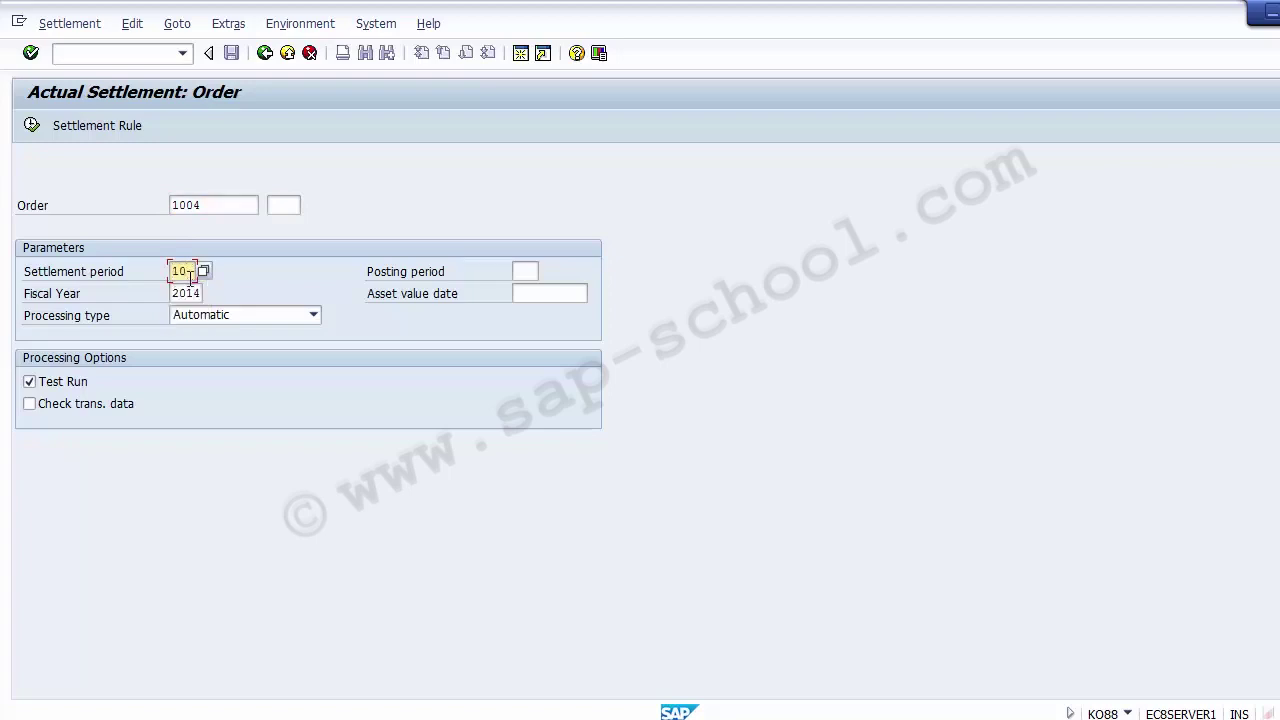
click(197, 293)
key(BackSpace)
text(4)
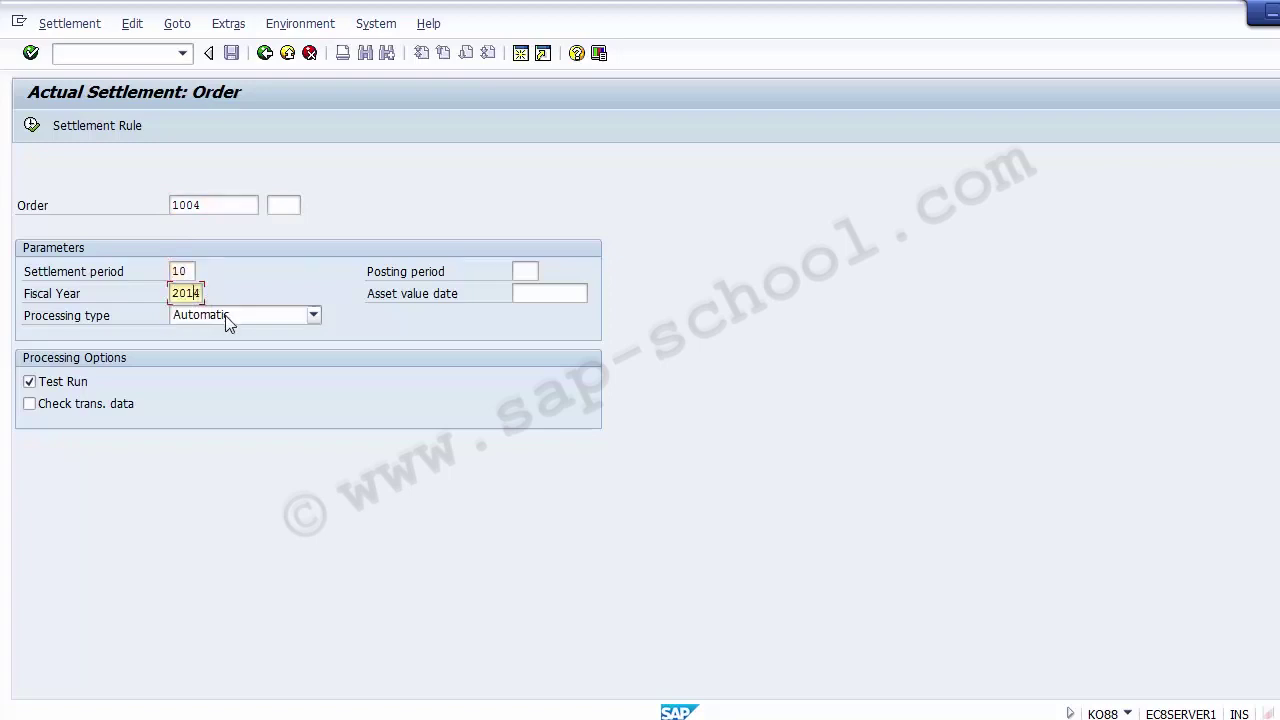
click(228, 316)
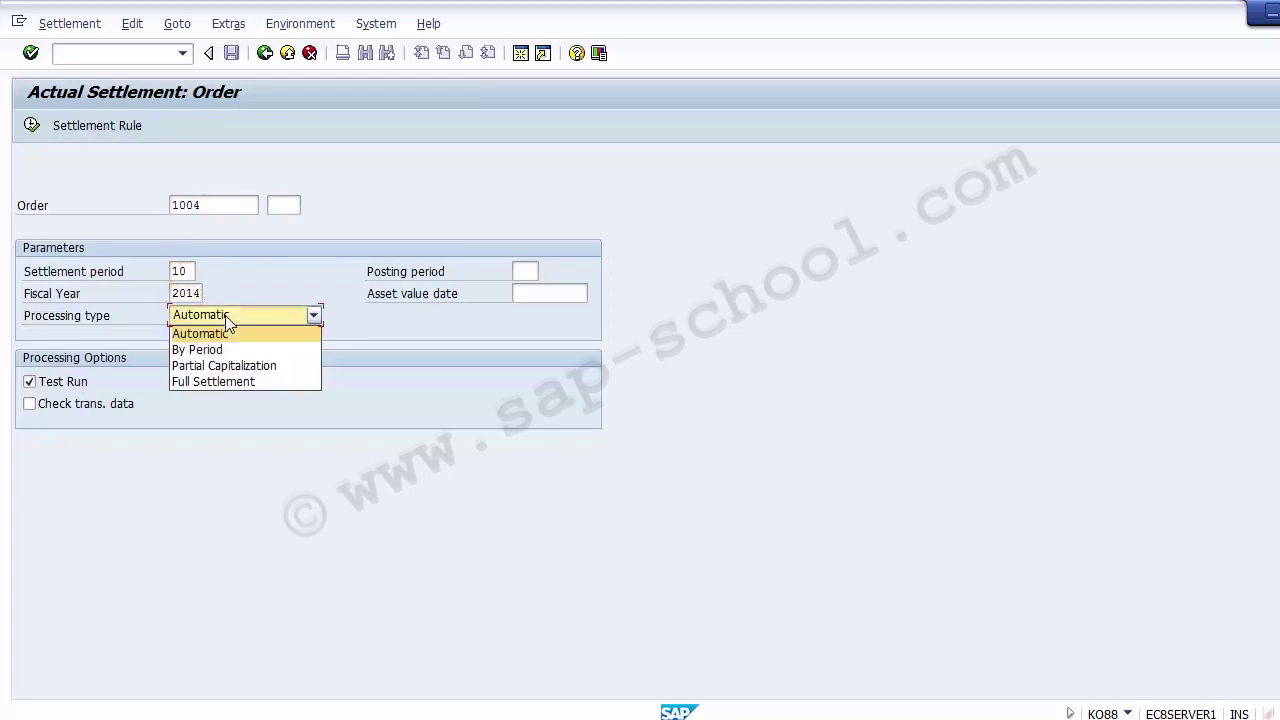
click(98, 321)
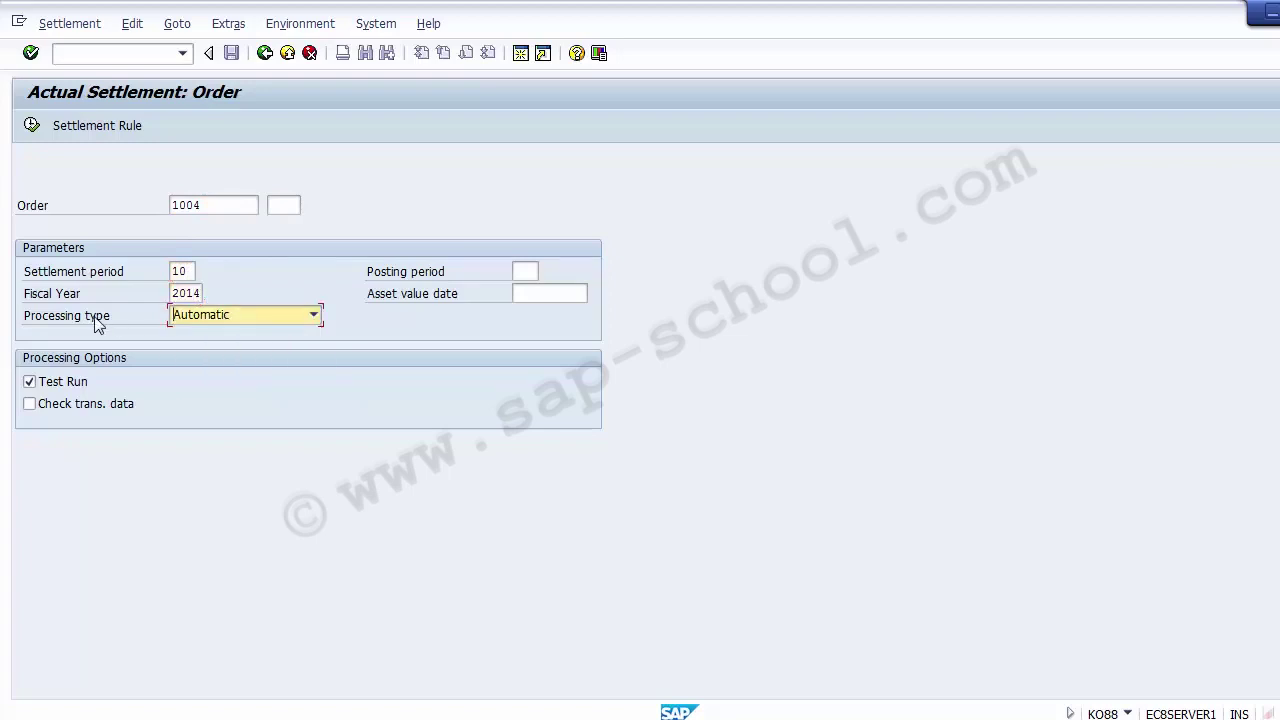
click(204, 317)
click(204, 330)
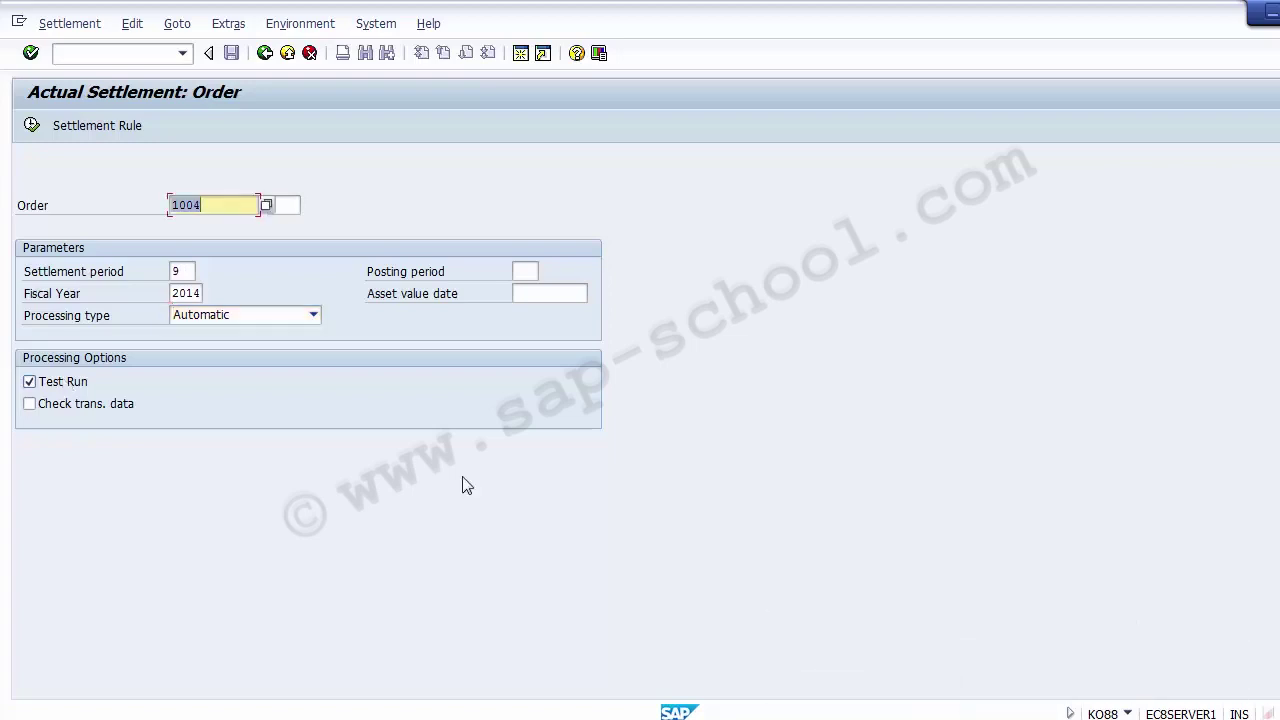
- Execute the test settlement and check order, period, fiscal year and processing type
click(32, 127)
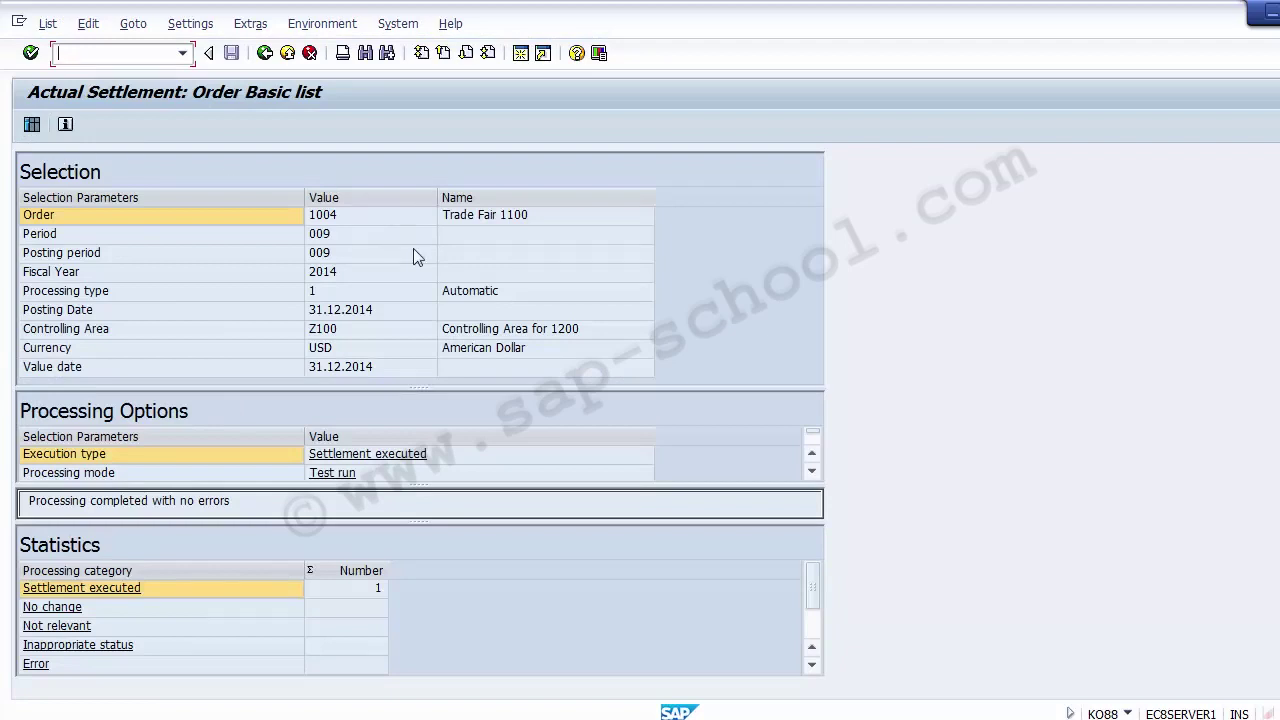
click(355, 217)
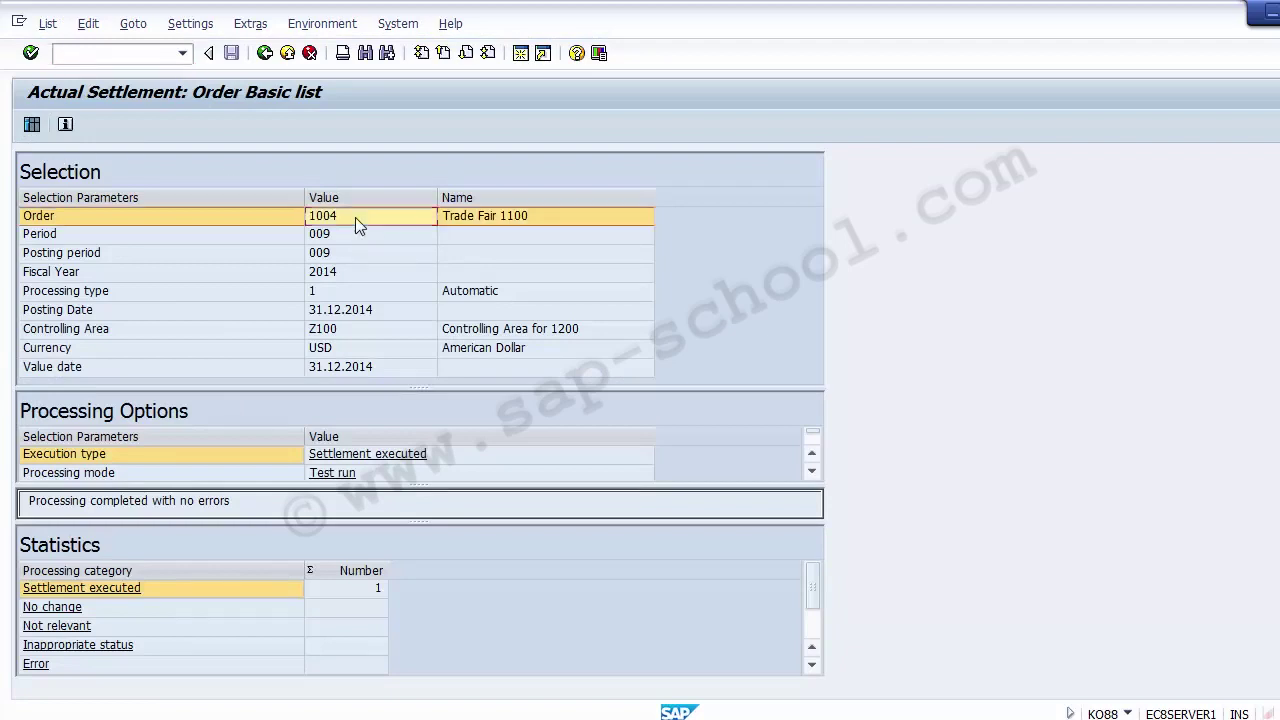
click(350, 238)
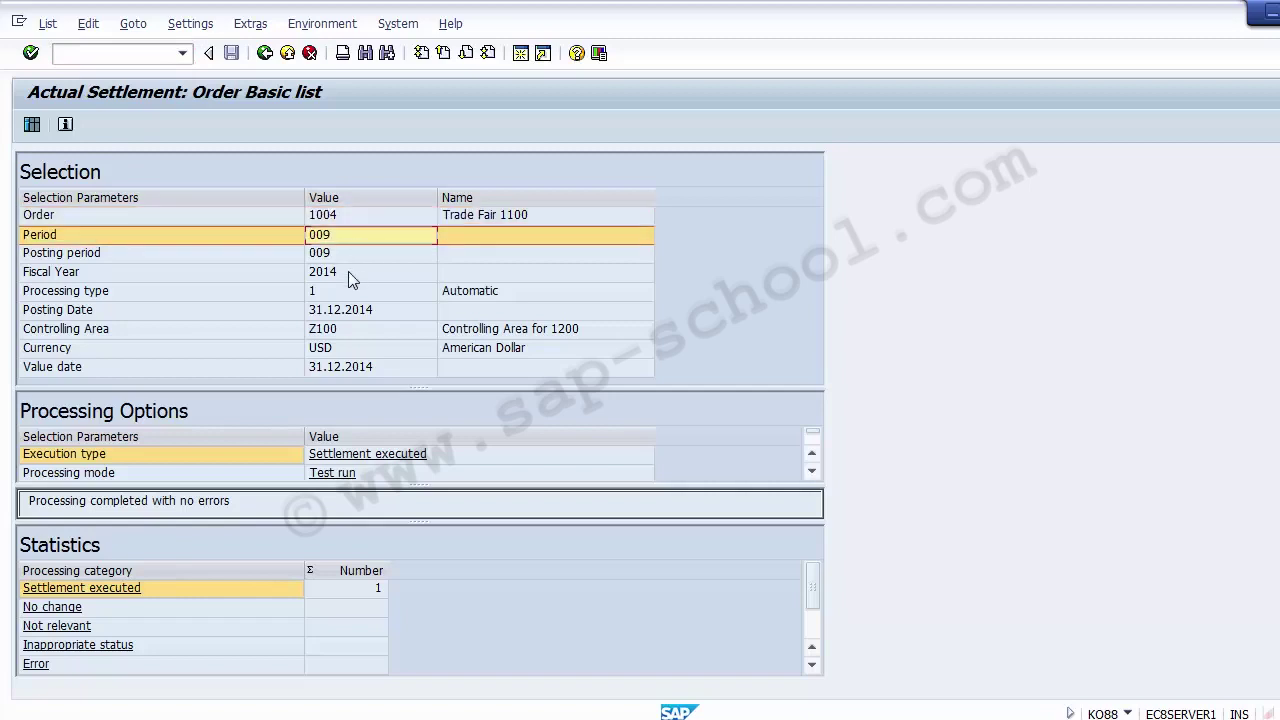
click(348, 271)
click(347, 292)
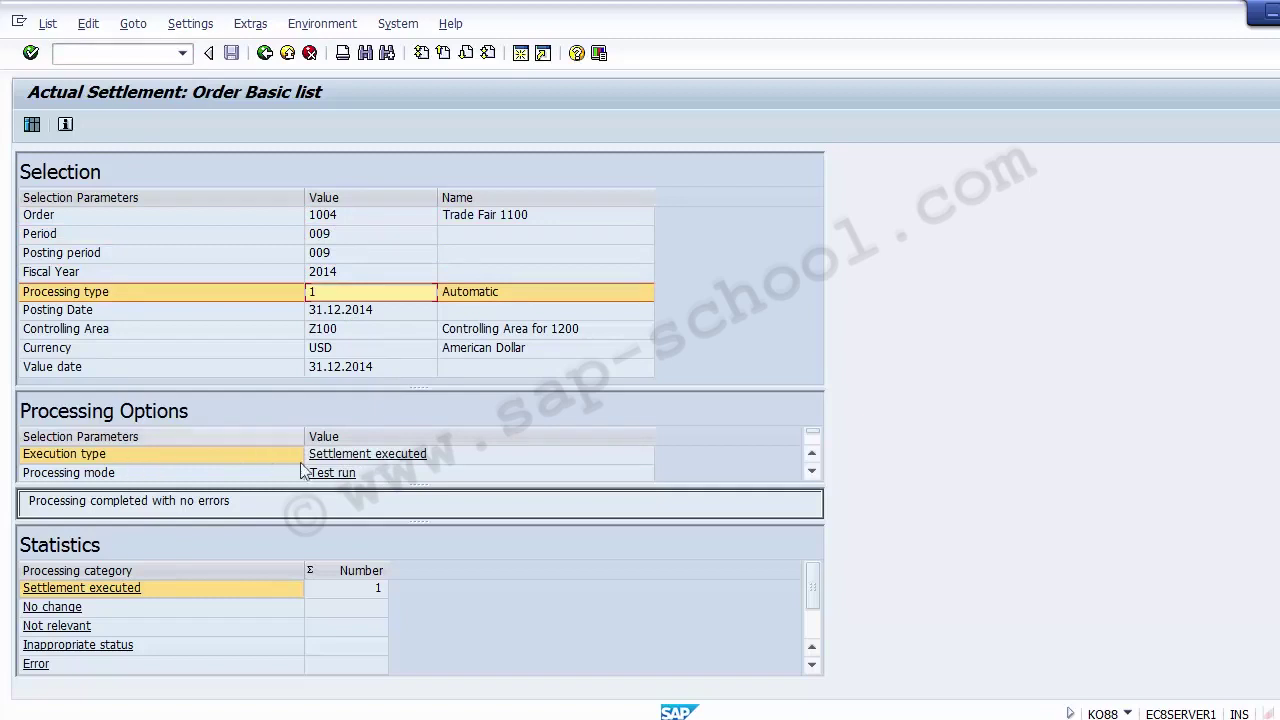
- Look up the execution type help and confirm one settlement executed with no errors
click(462, 457)
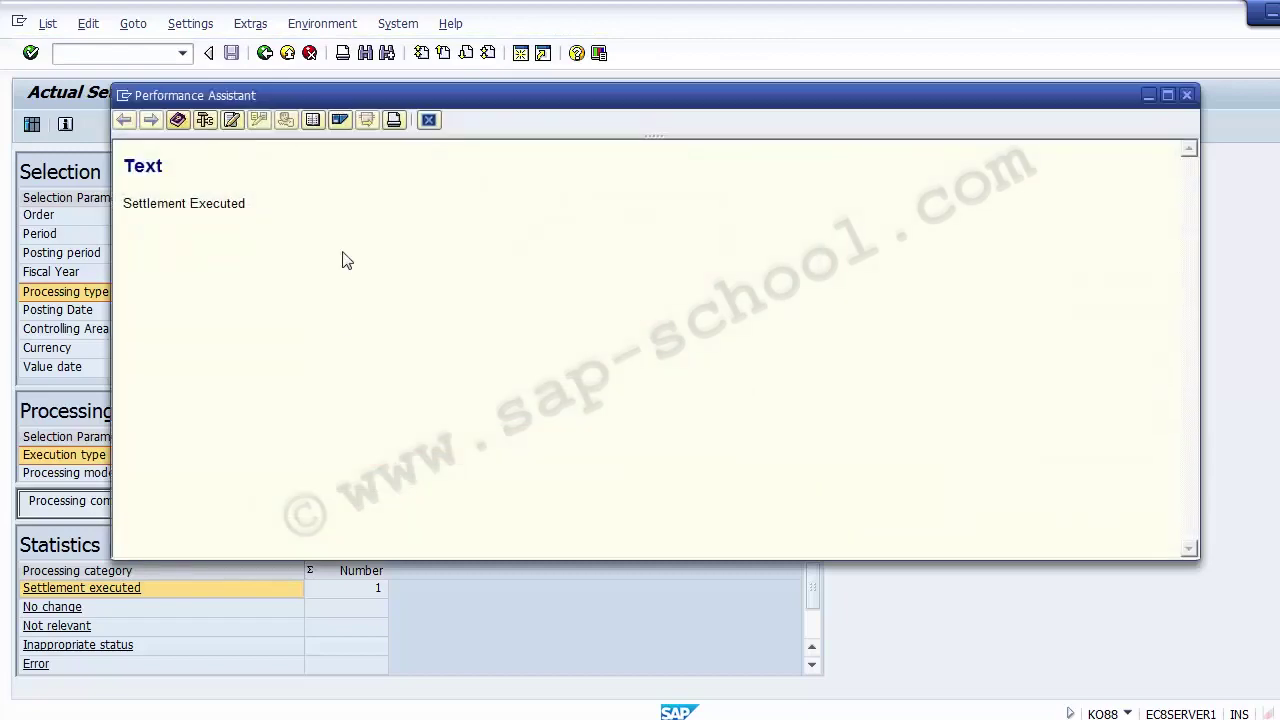
click(428, 120)
scroll(811, 640, down, 2)
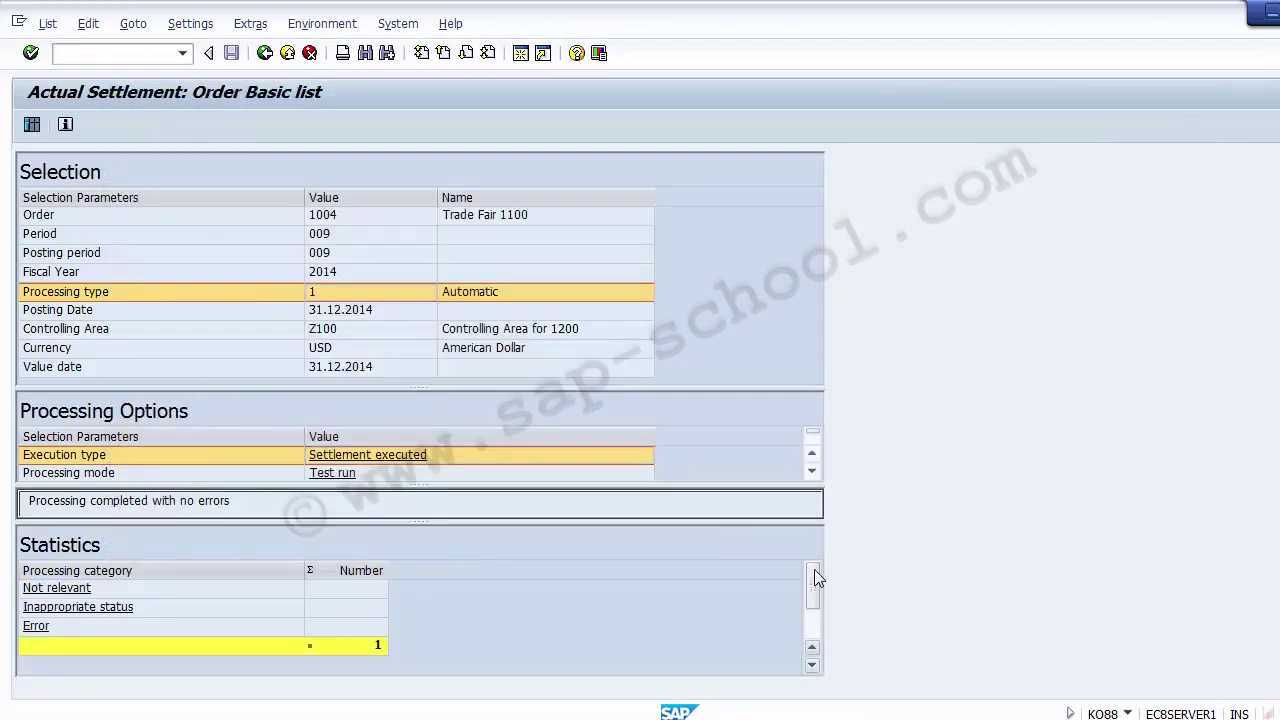
scroll(814, 569, up, 2)
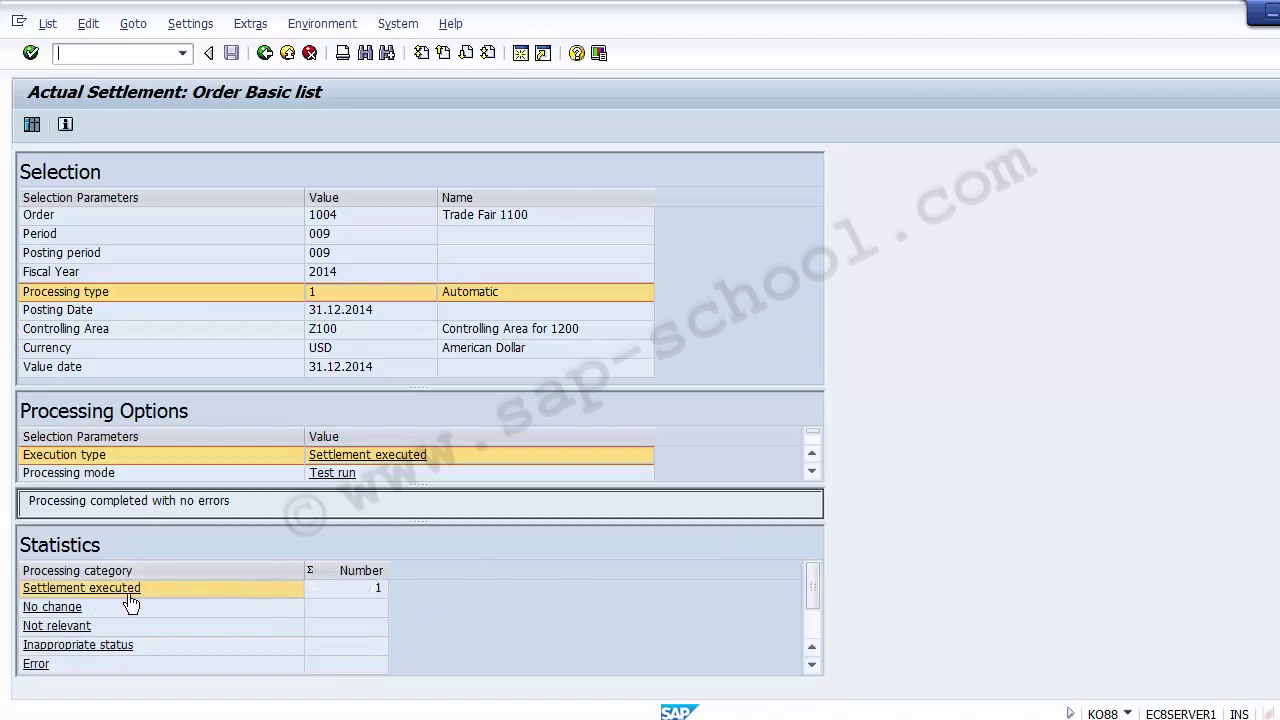
click(372, 588)
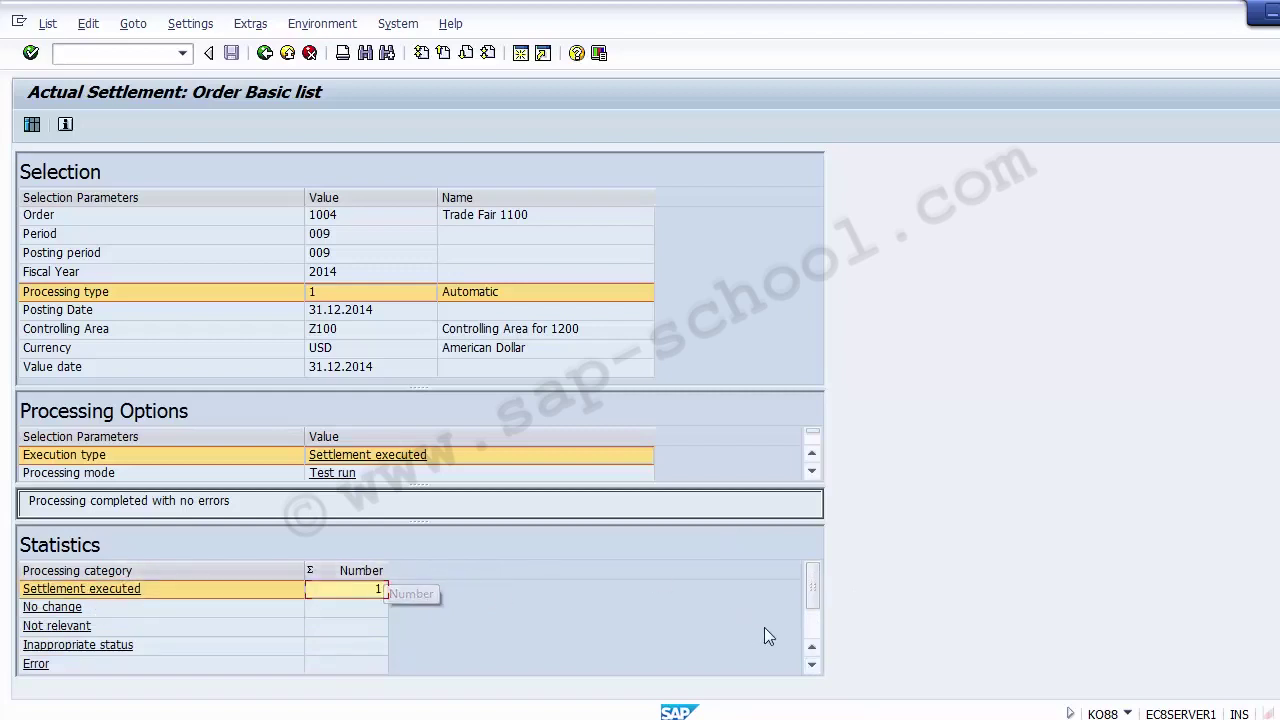
click(812, 666)
click(812, 666)
click(358, 625)
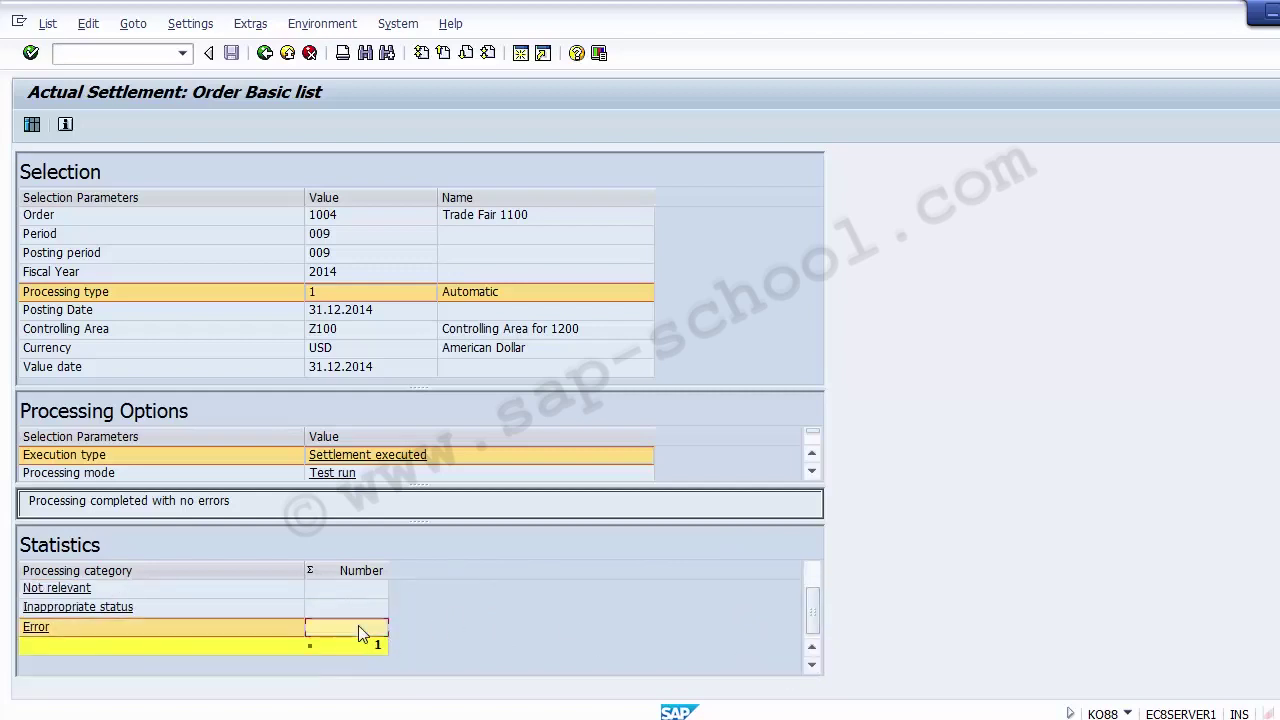
click(31, 125)
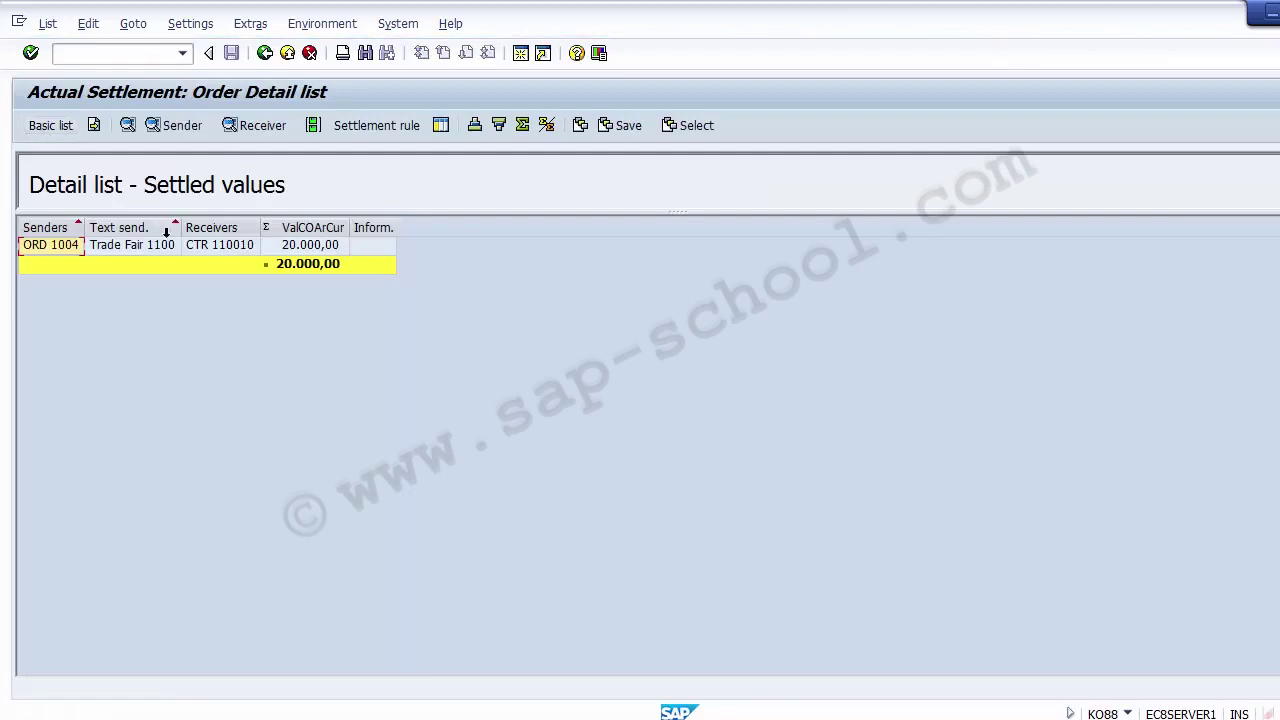
click(123, 249)
click(63, 251)
click(112, 250)
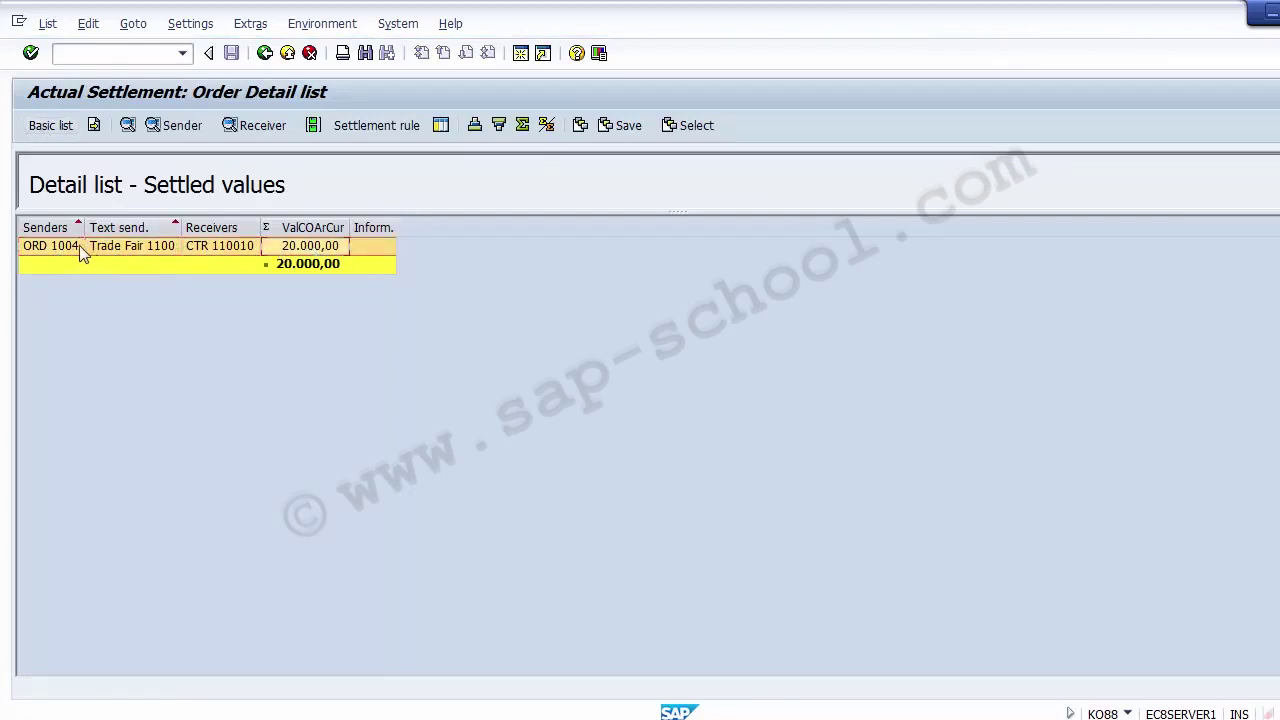
click(77, 245)
click(220, 257)
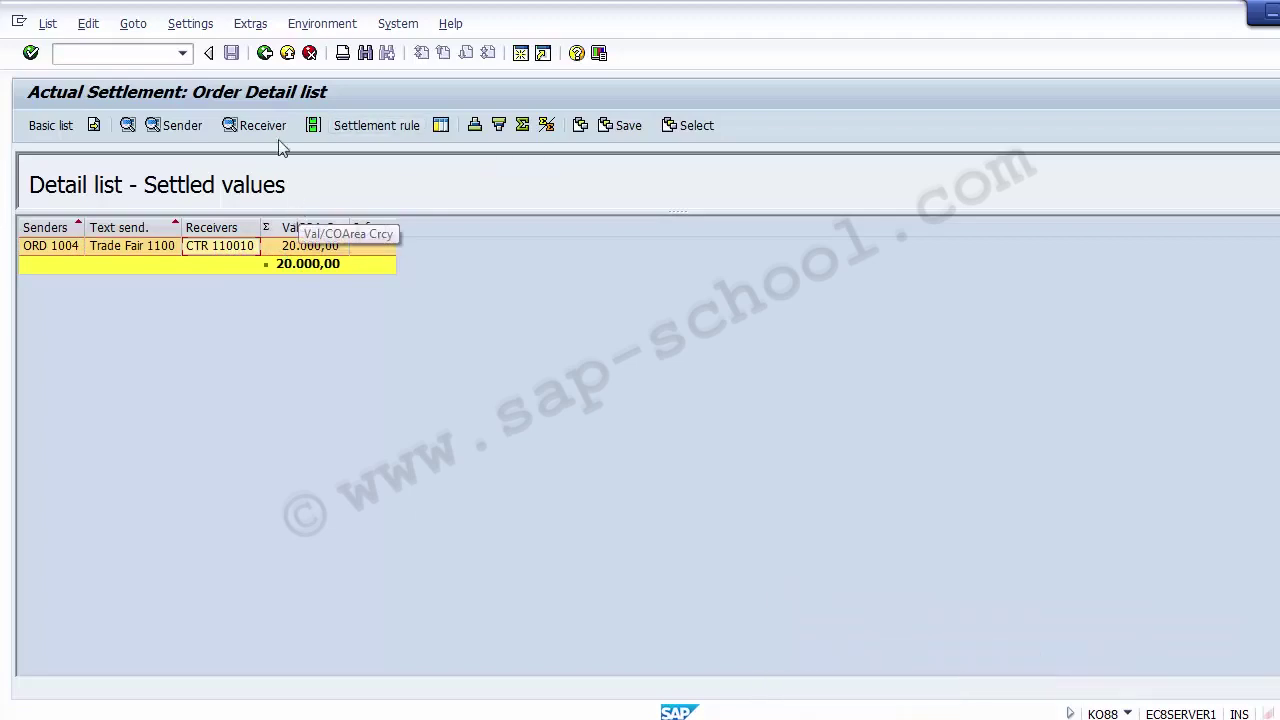
click(265, 57)
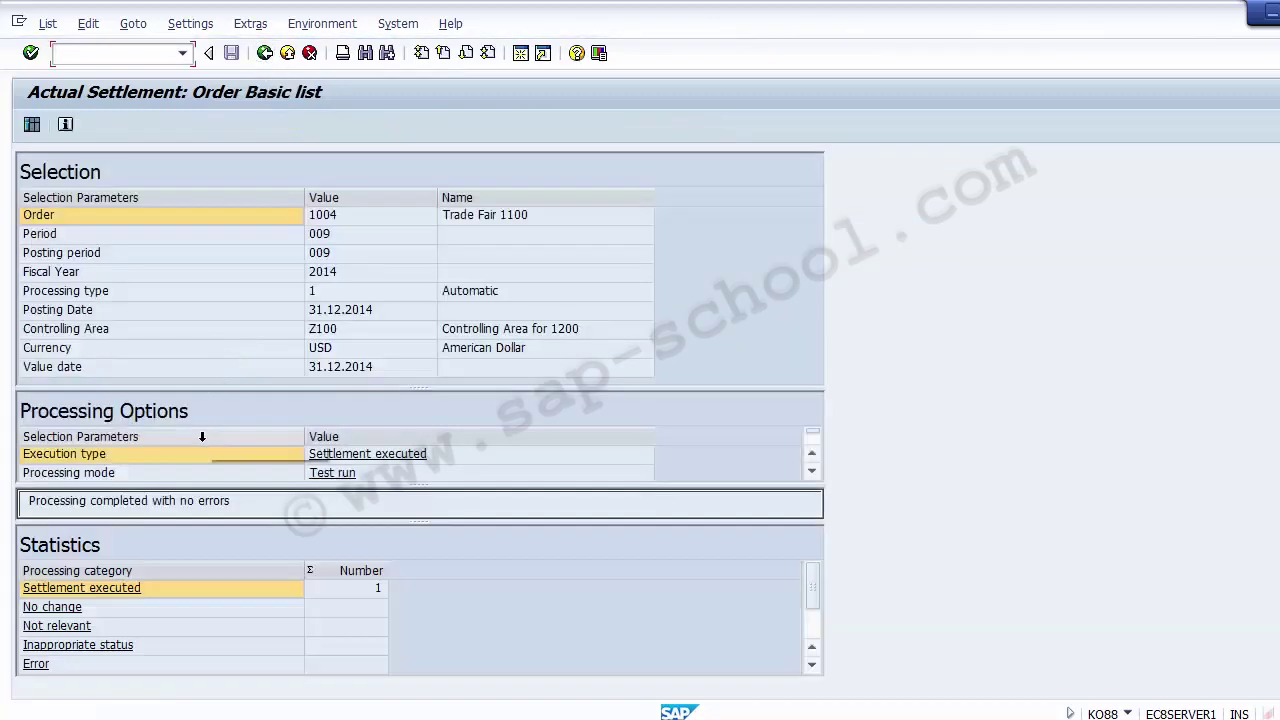
- Go back, switch off Test Run, and execute the live settlement of order 1004
click(265, 52)
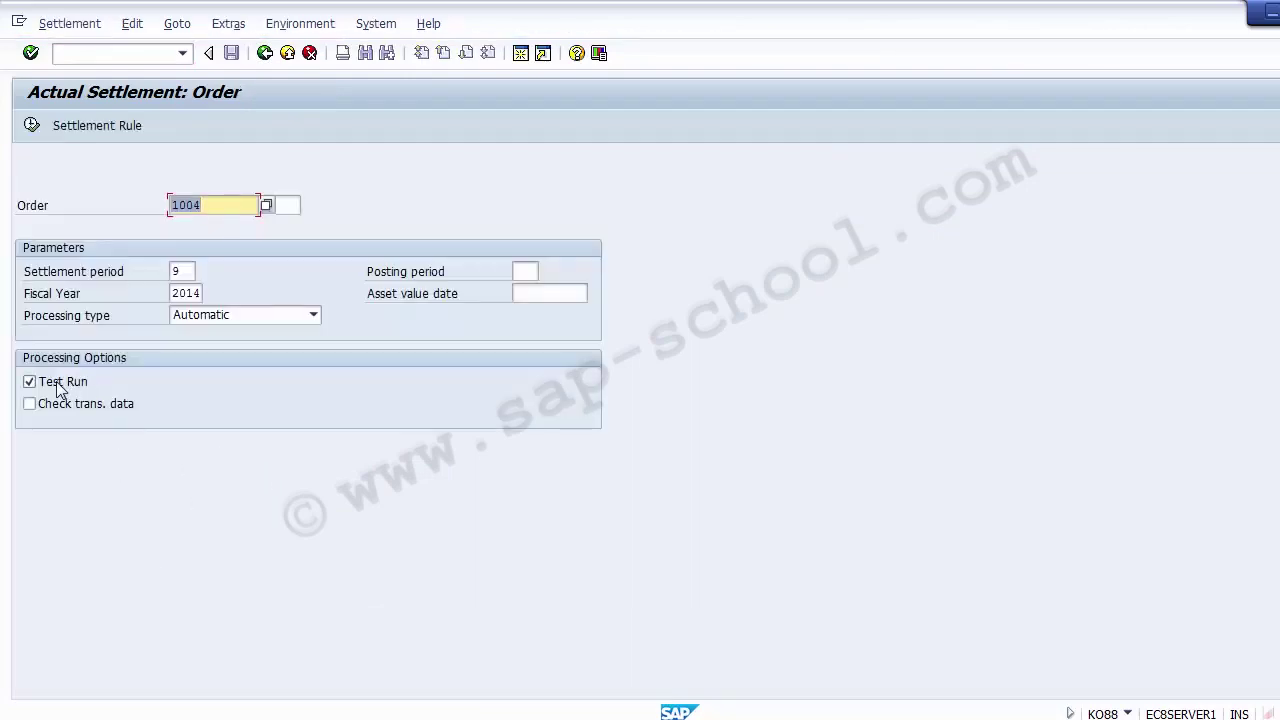
click(58, 388)
click(58, 388)
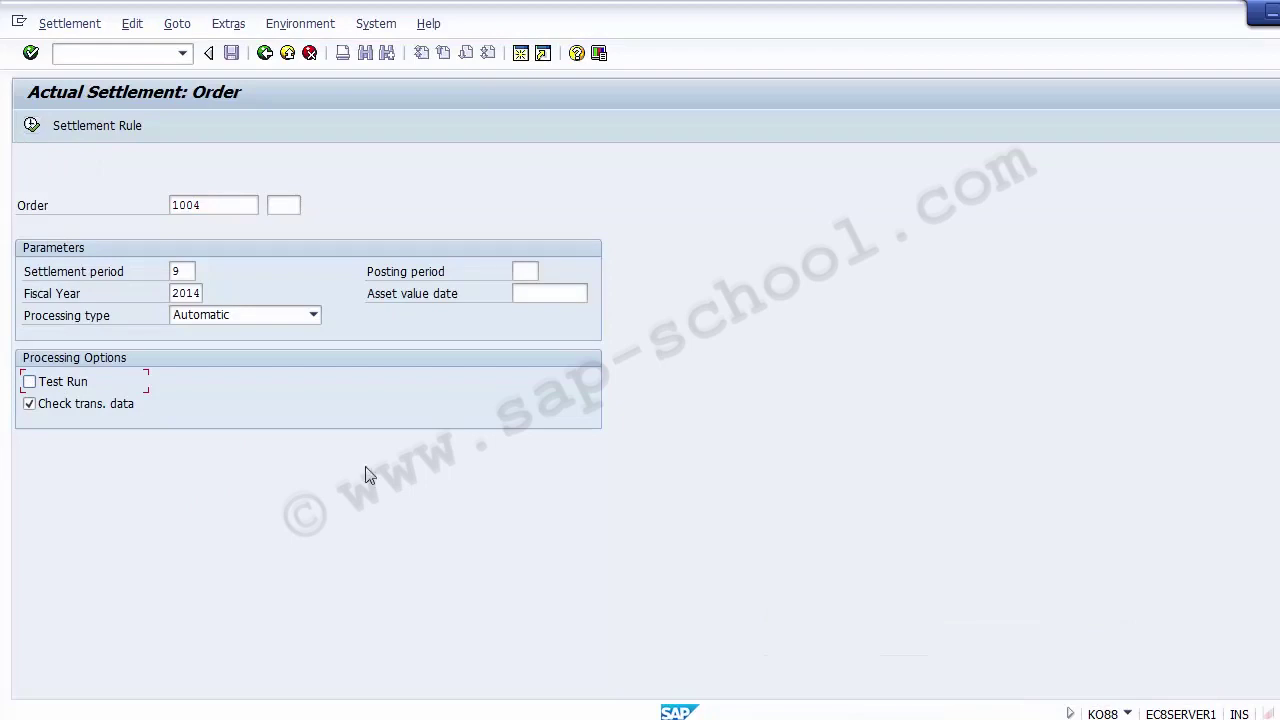
click(55, 412)
click(55, 412)
click(66, 388)
key(space)
click(31, 125)
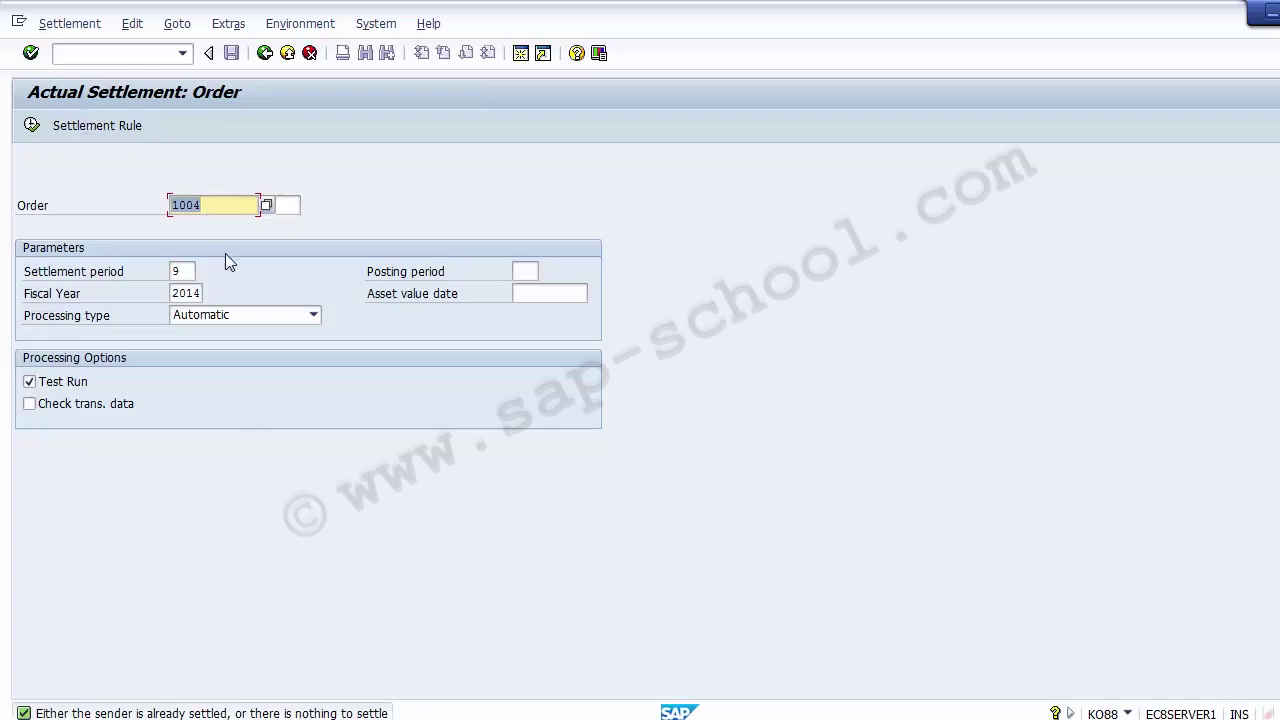
- Exit KO88 after the already-settled message and advance PowerPoint to the Unit Testing slide
click(189, 273)
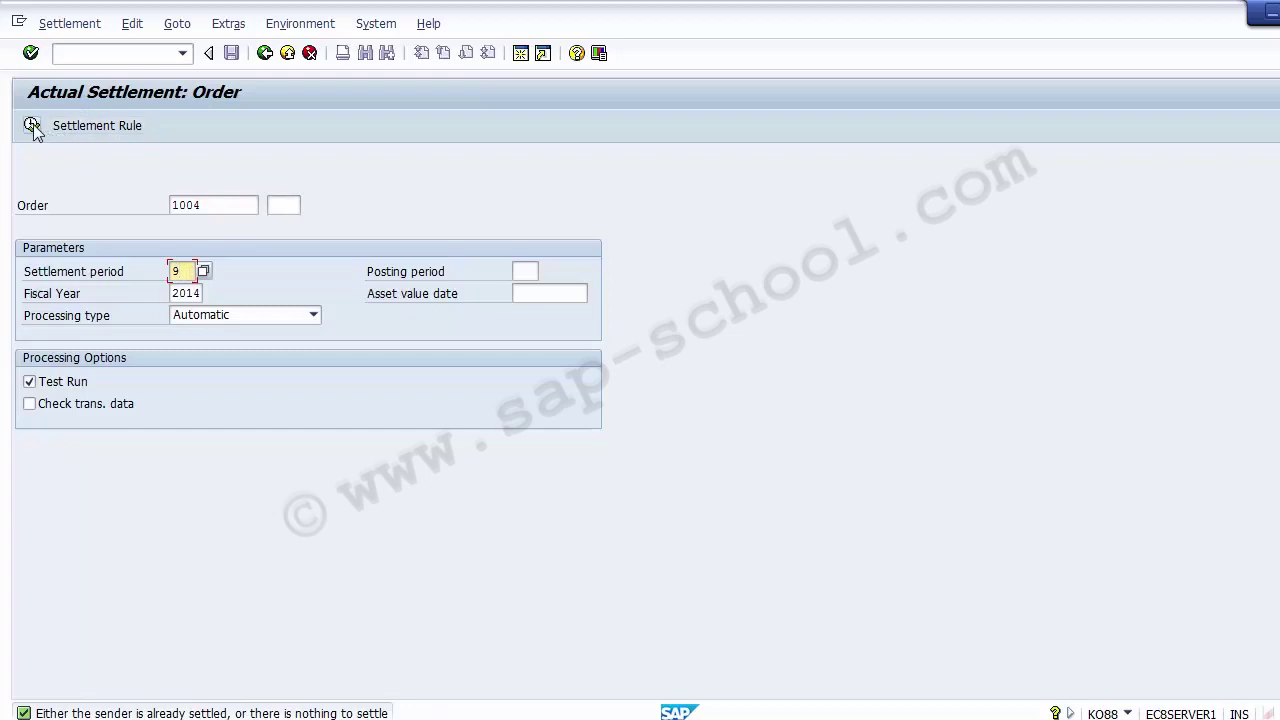
click(64, 384)
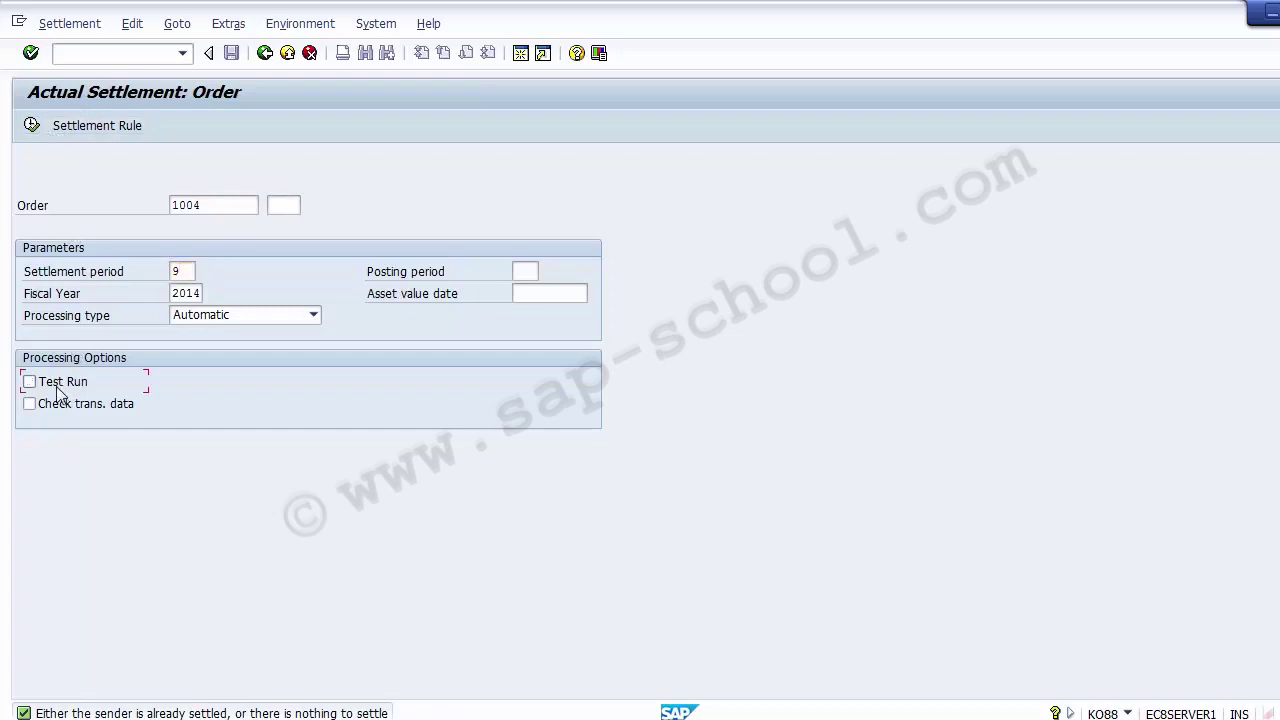
click(288, 54)
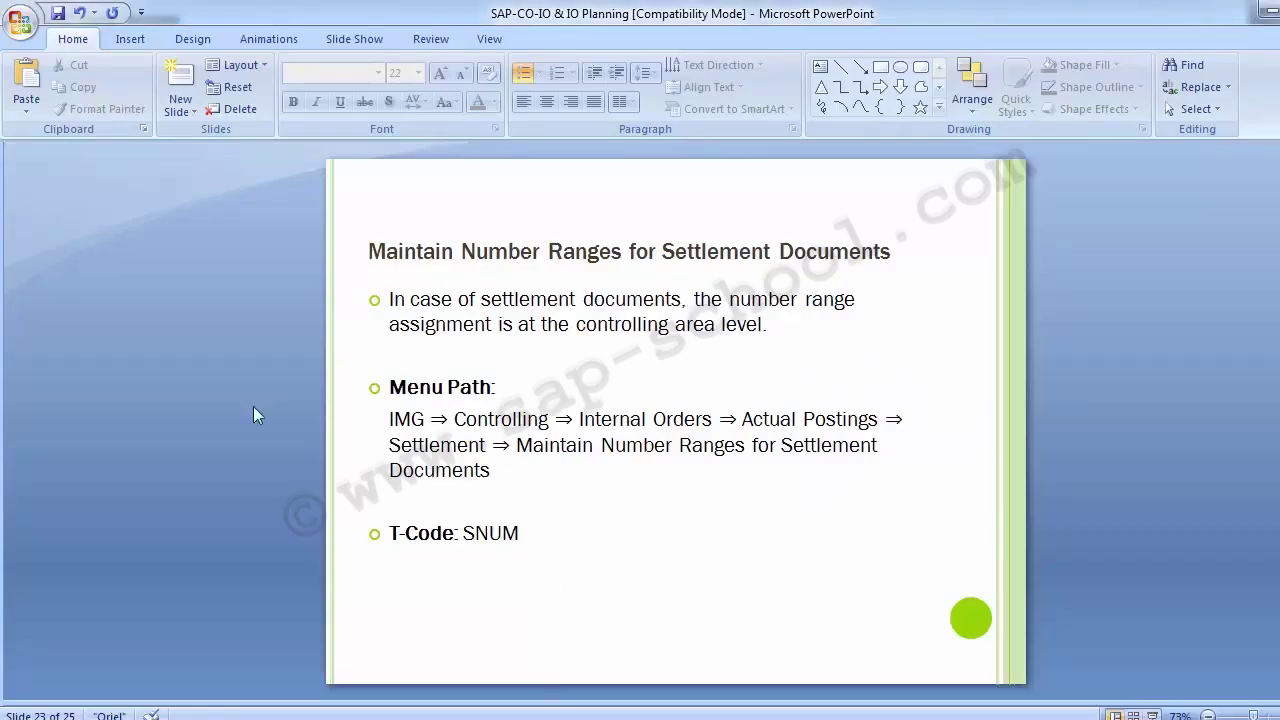
key(Page_Down)
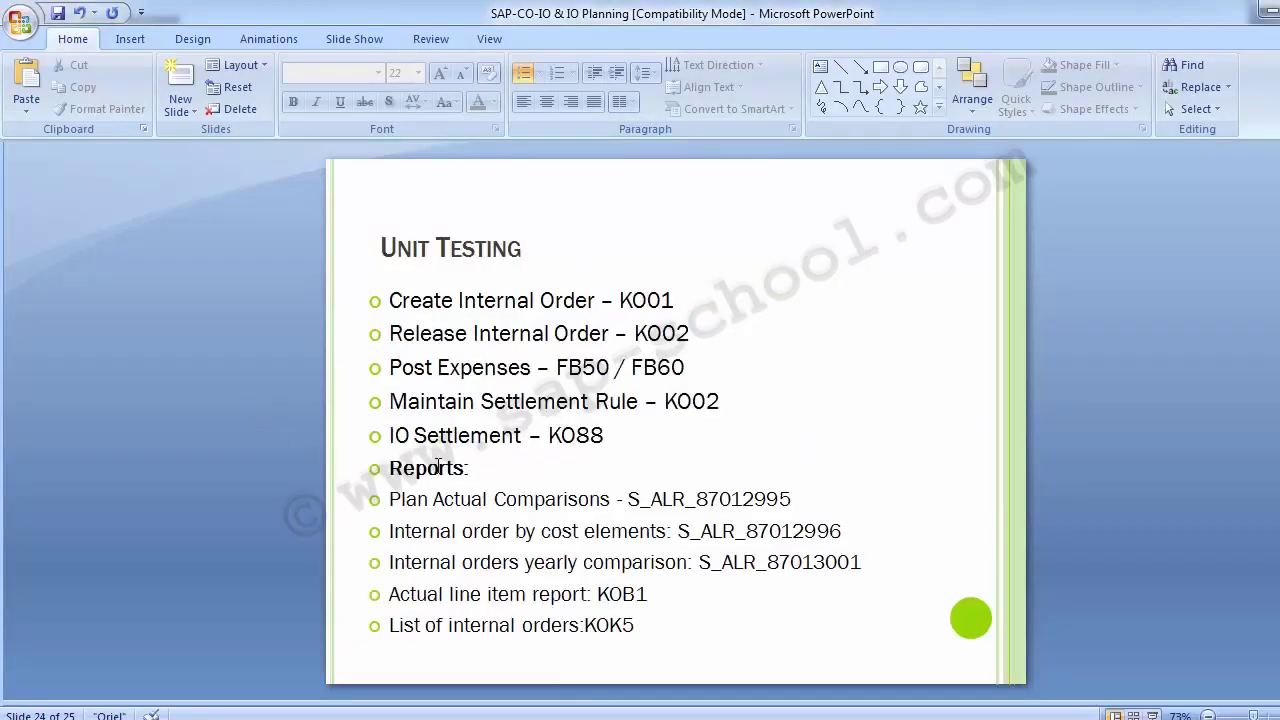
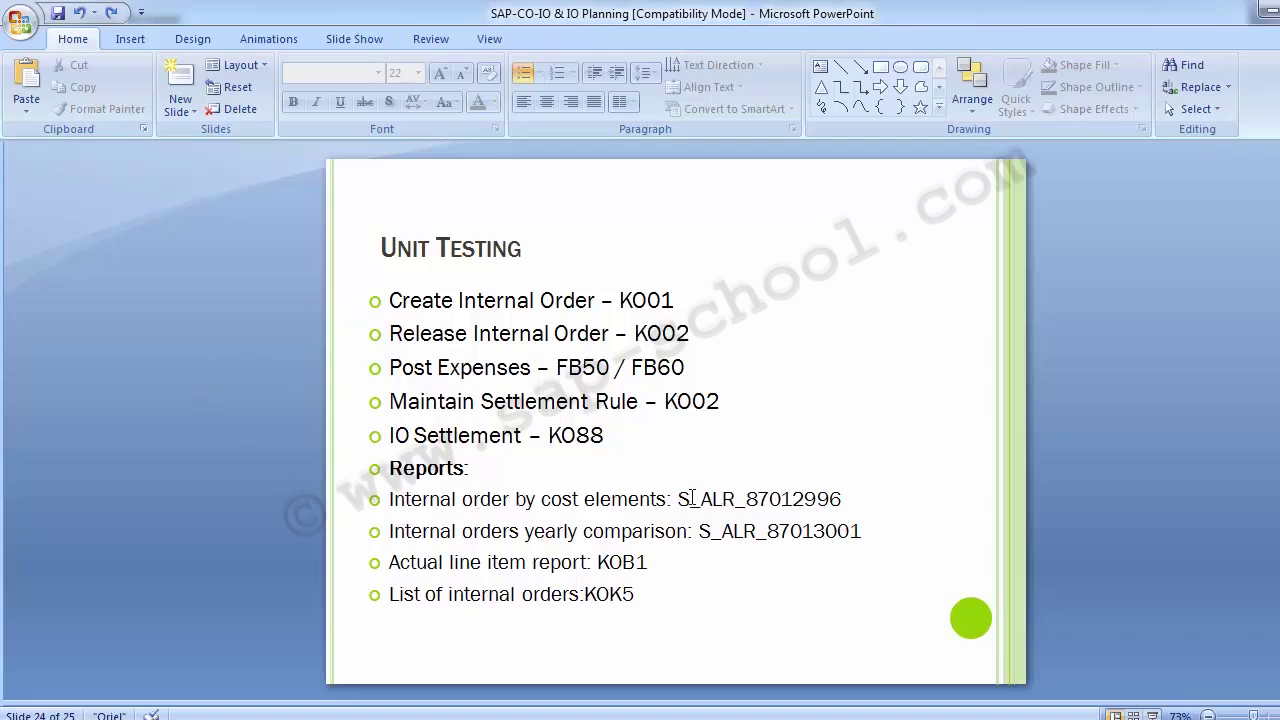
- Select the report code S_ALR_87012996 on the Unit Testing slide
drag(681, 499, 847, 498)
key(ctrl+c)
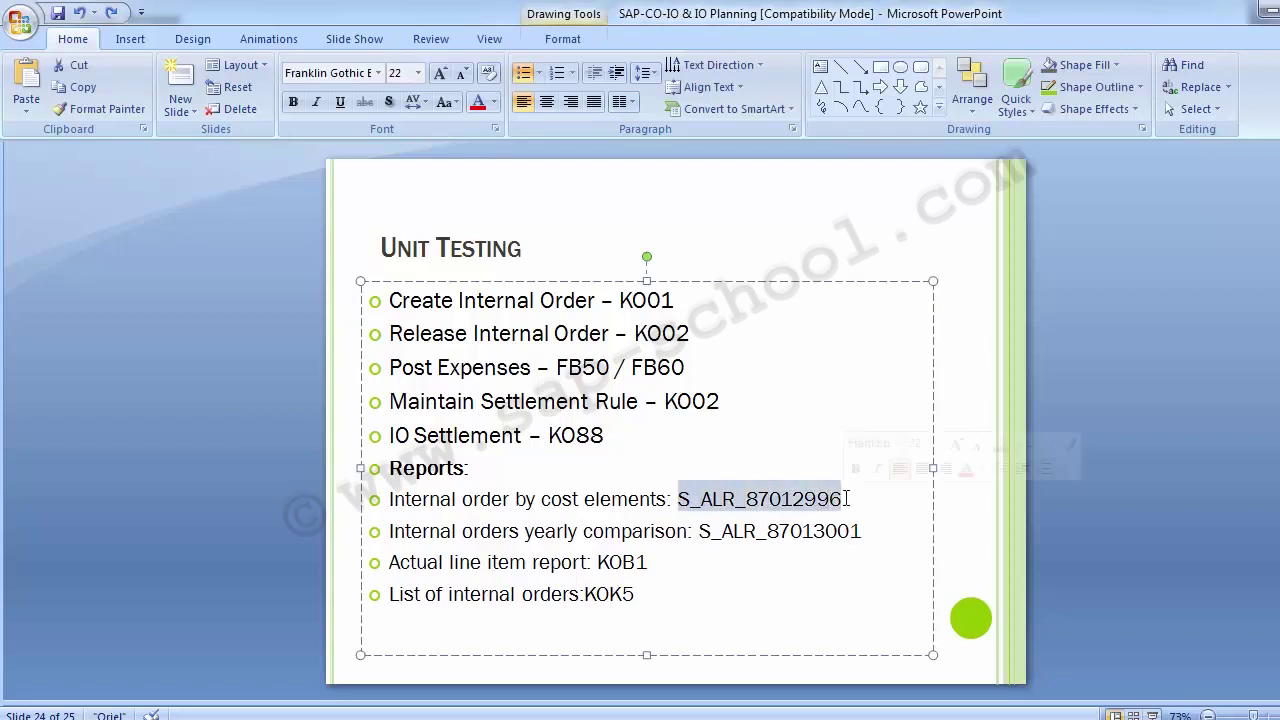
- Switch to SAP and start transaction S_ALR_87012996 from the pasted code
mouse_move(492, 714)
click(478, 690)
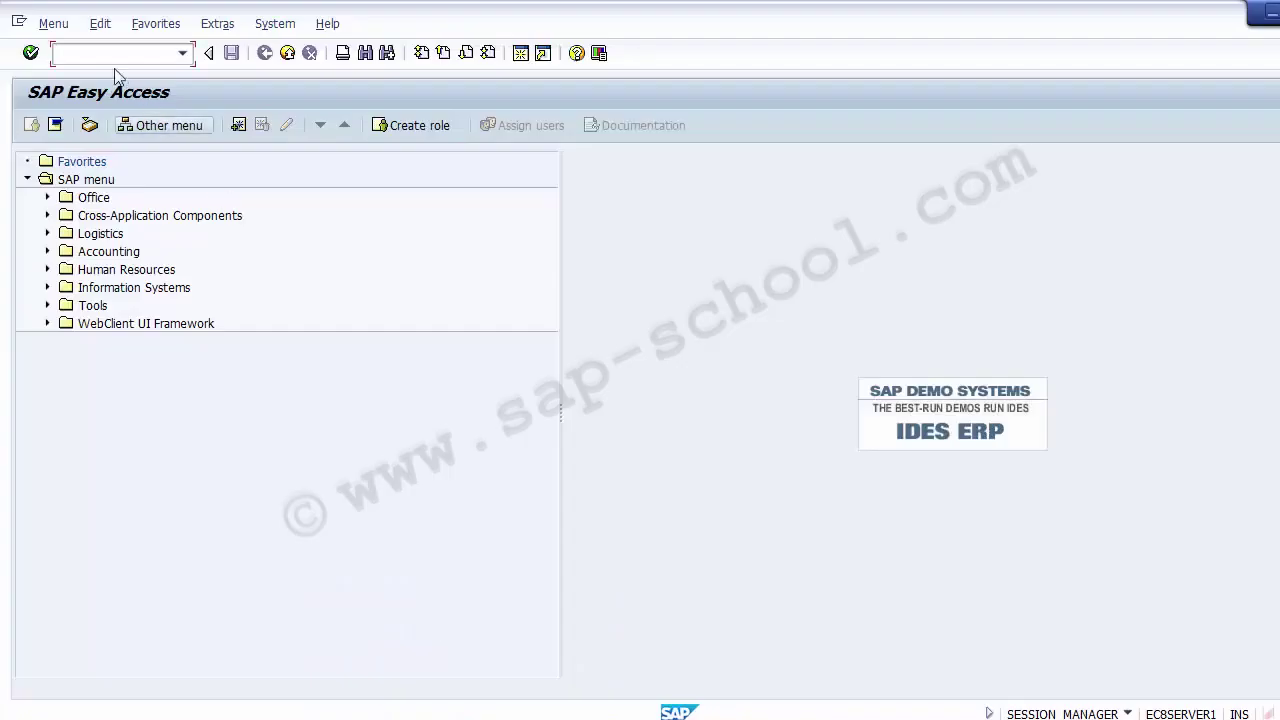
key(ctrl+v)
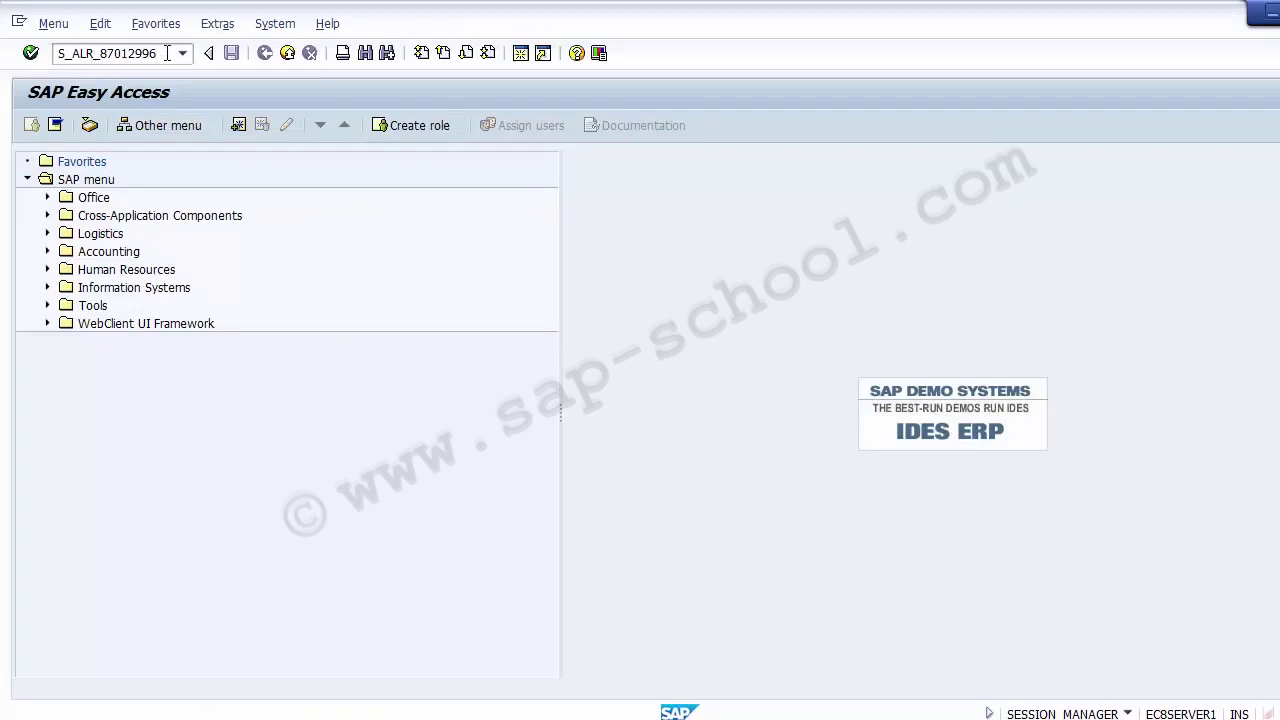
key(Return)
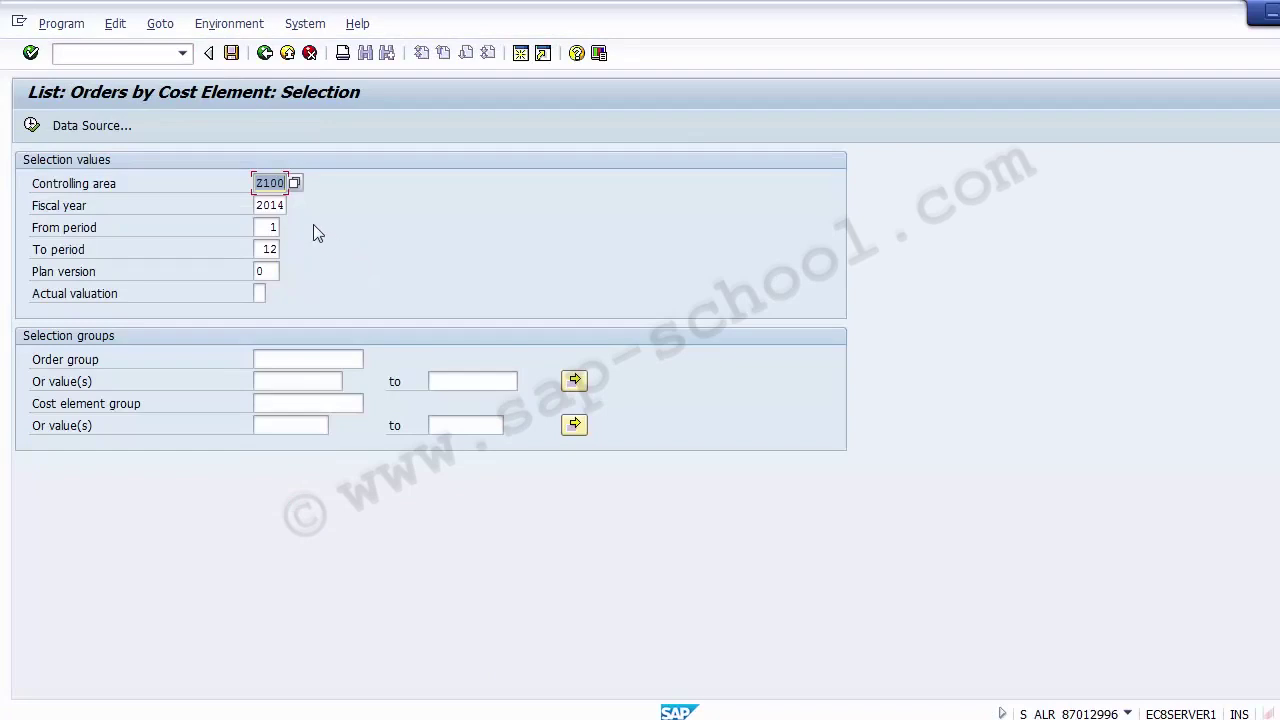
- Run the report for fiscal year 2014, periods 1 to 12, with the preset plan version
click(279, 205)
click(274, 227)
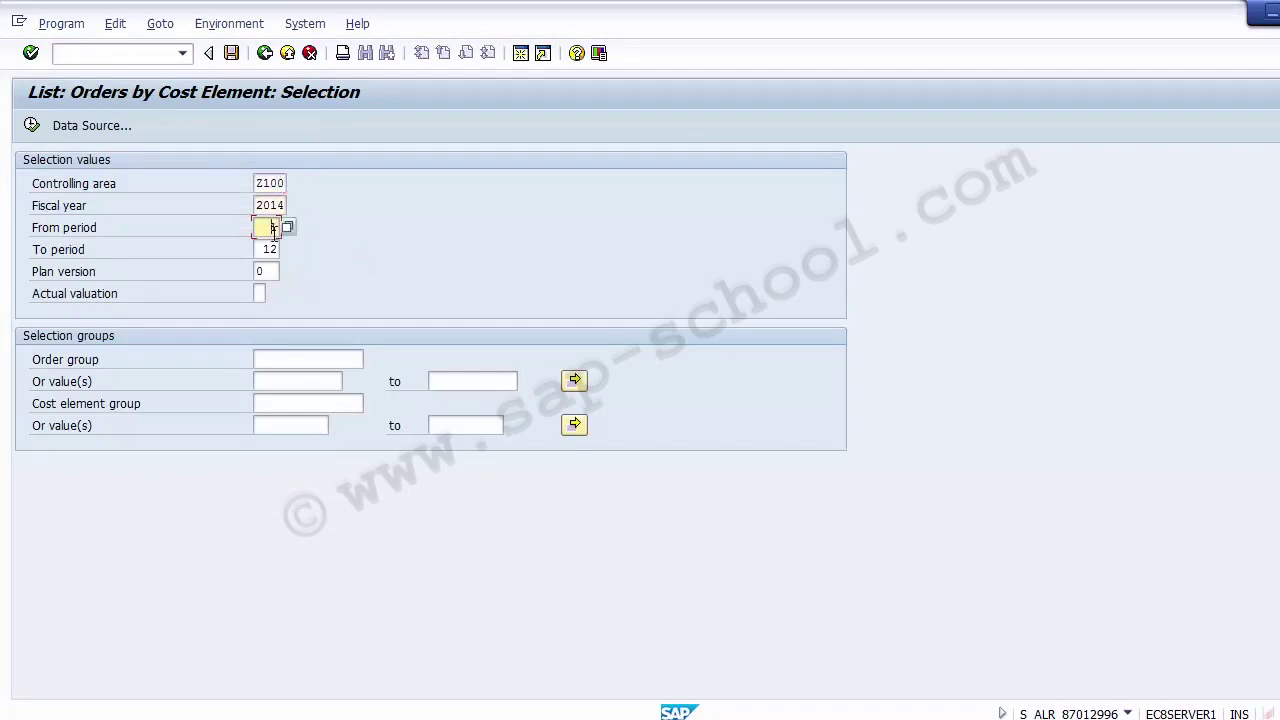
click(270, 249)
click(271, 271)
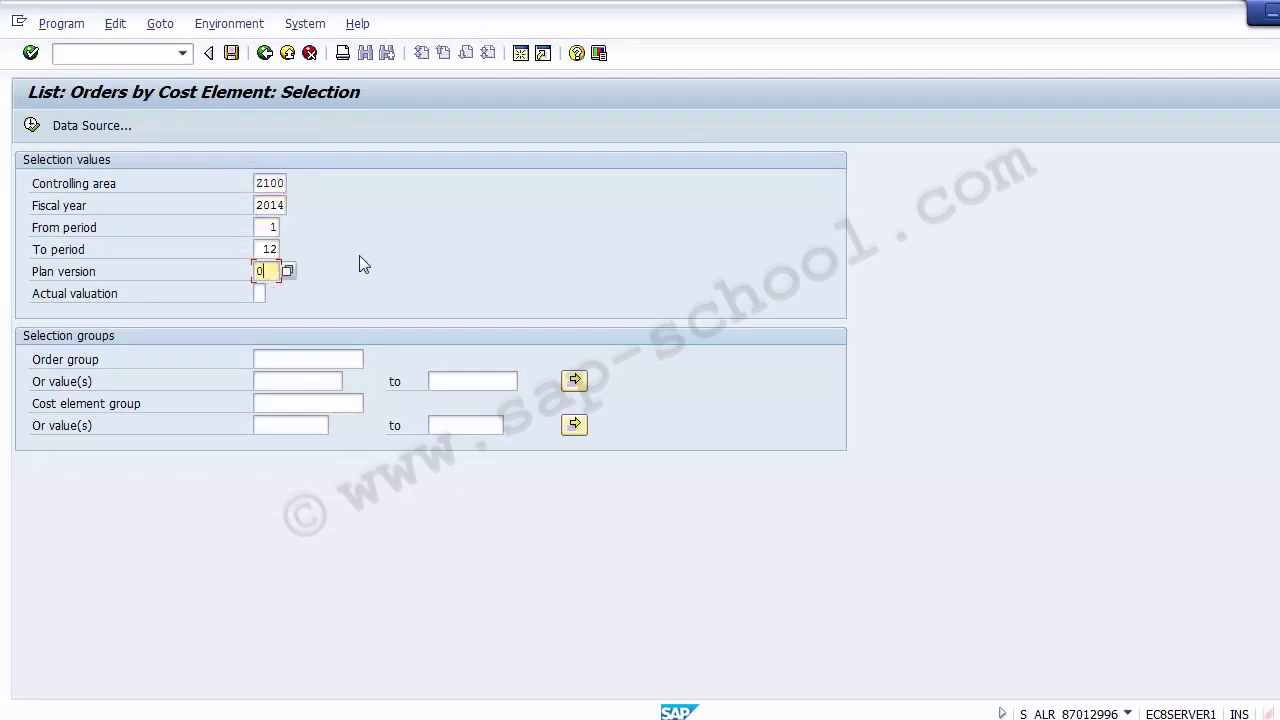
click(32, 127)
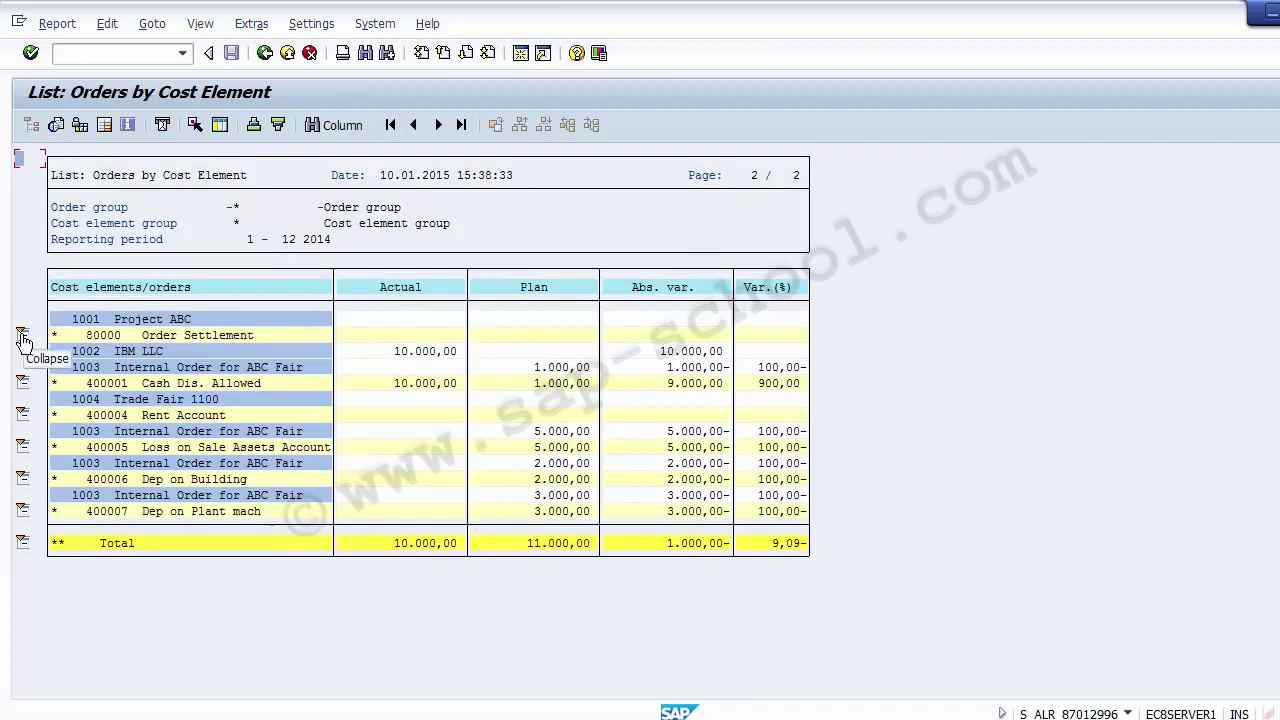
- Review the Actual and Plan columns and the 400001 and 400006 cost element rows
click(403, 285)
click(535, 290)
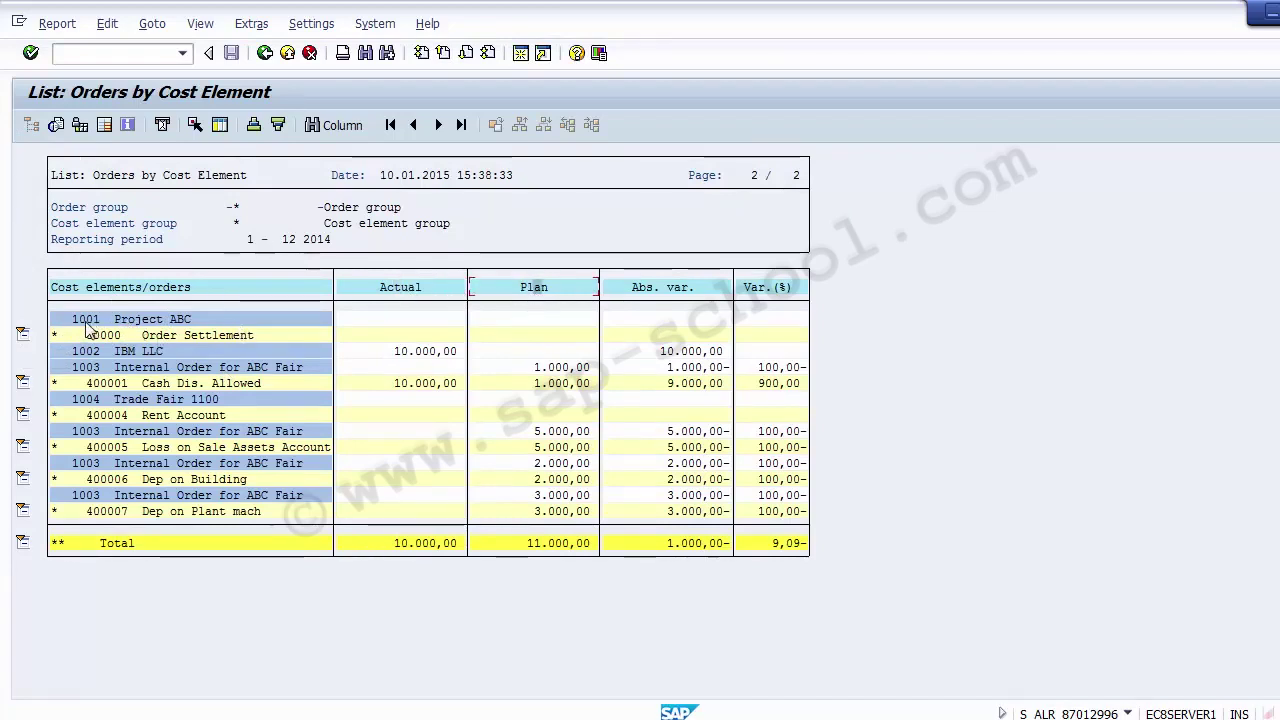
click(103, 386)
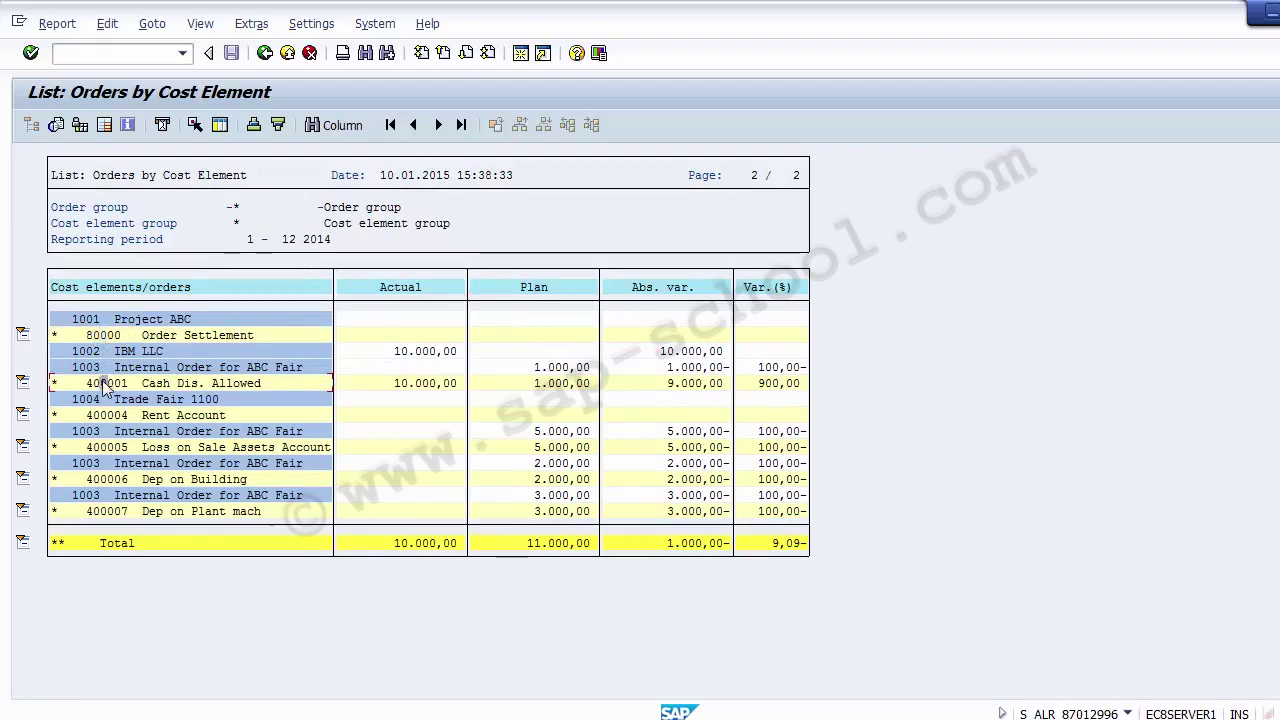
click(100, 481)
- Collapse the 1003 and 1004 order rows, then exit the report with Yes
click(22, 509)
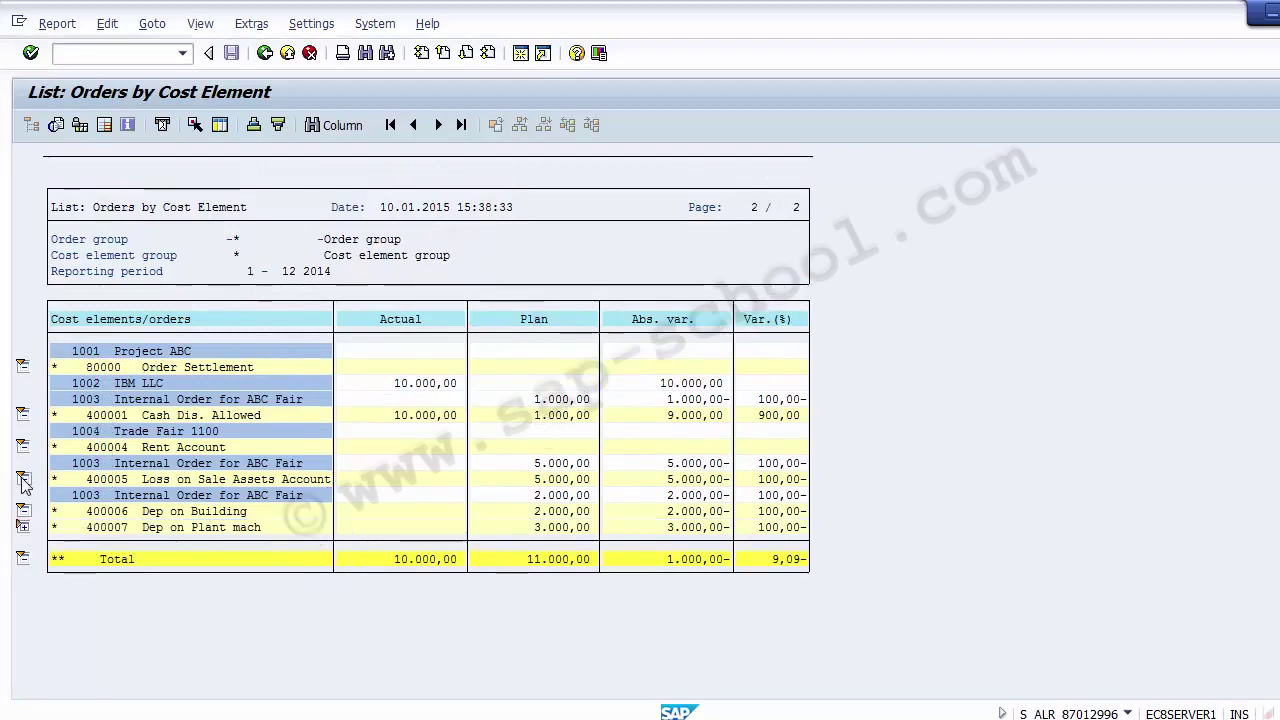
click(23, 480)
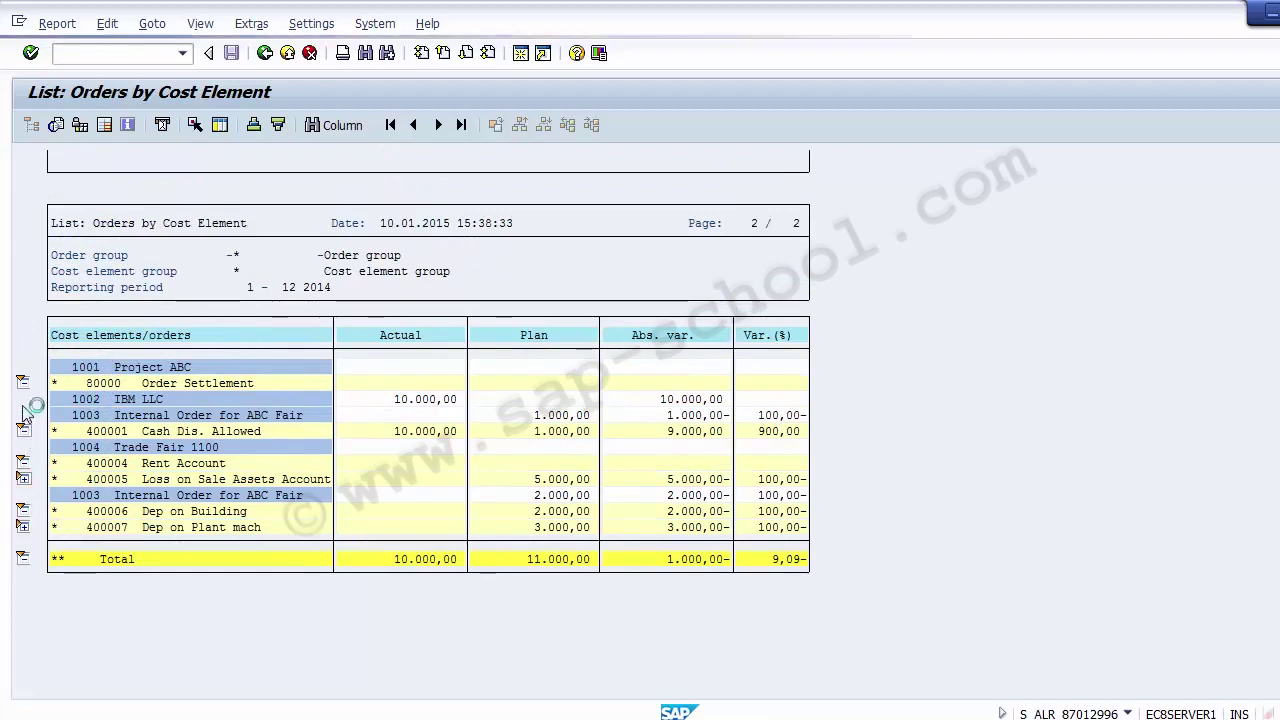
click(23, 463)
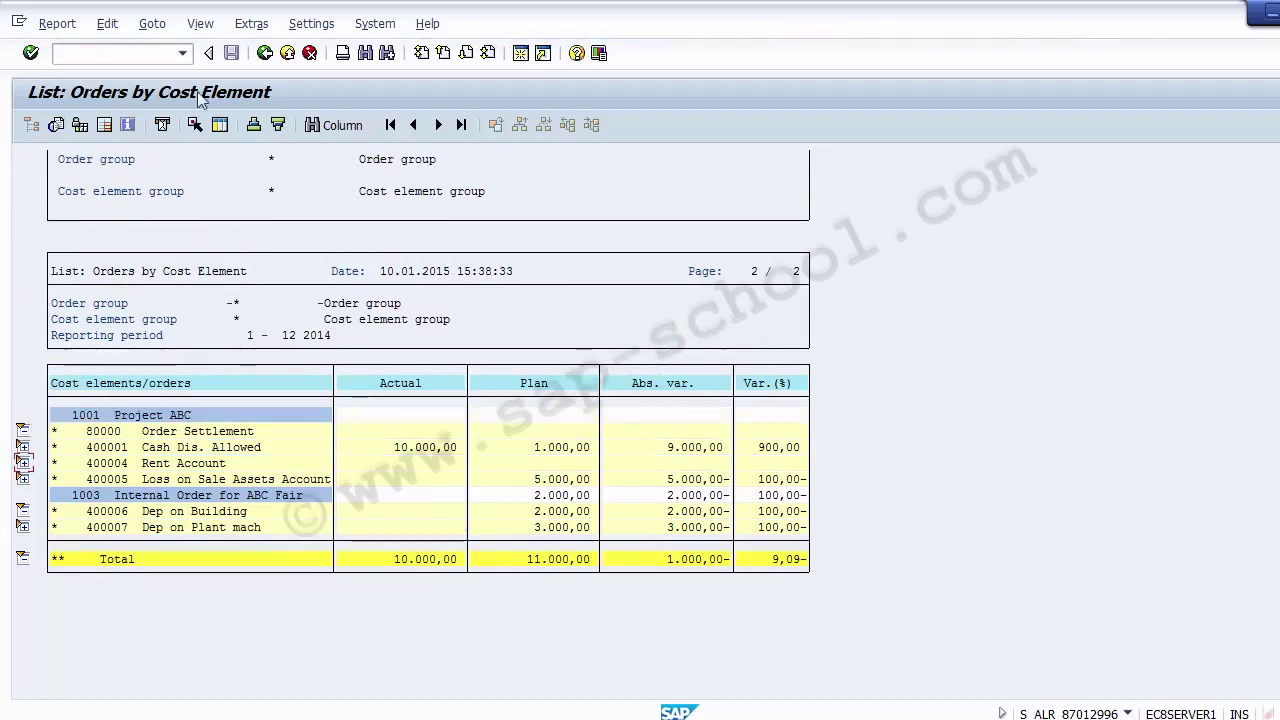
click(265, 53)
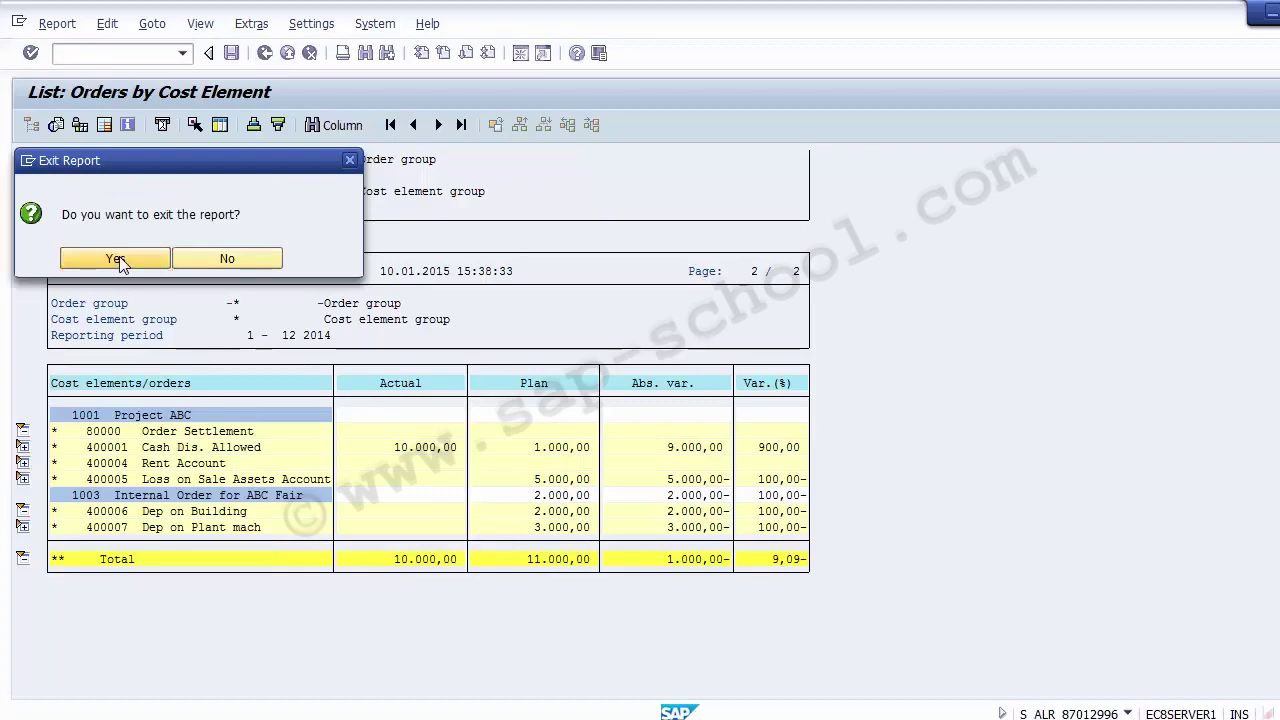
click(116, 259)
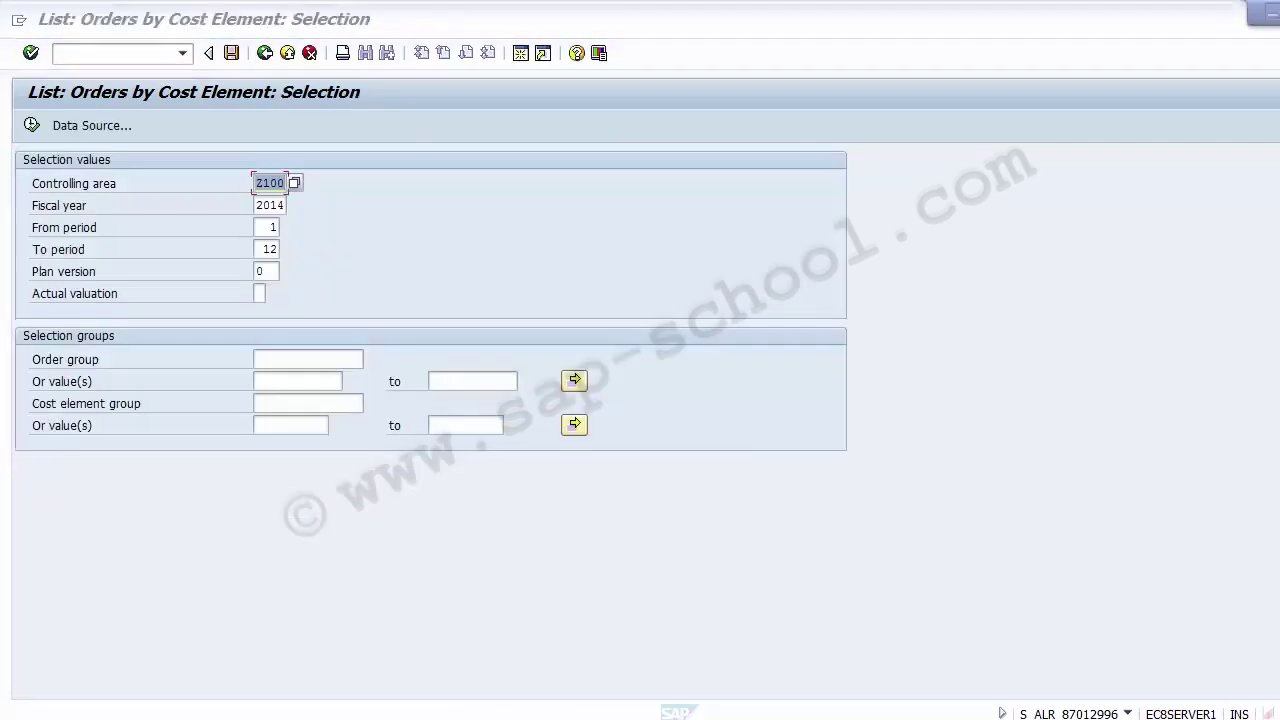
- Select S_ALR_87013001 on the PowerPoint slide, undoing the accidental move
key(alt+Tab)
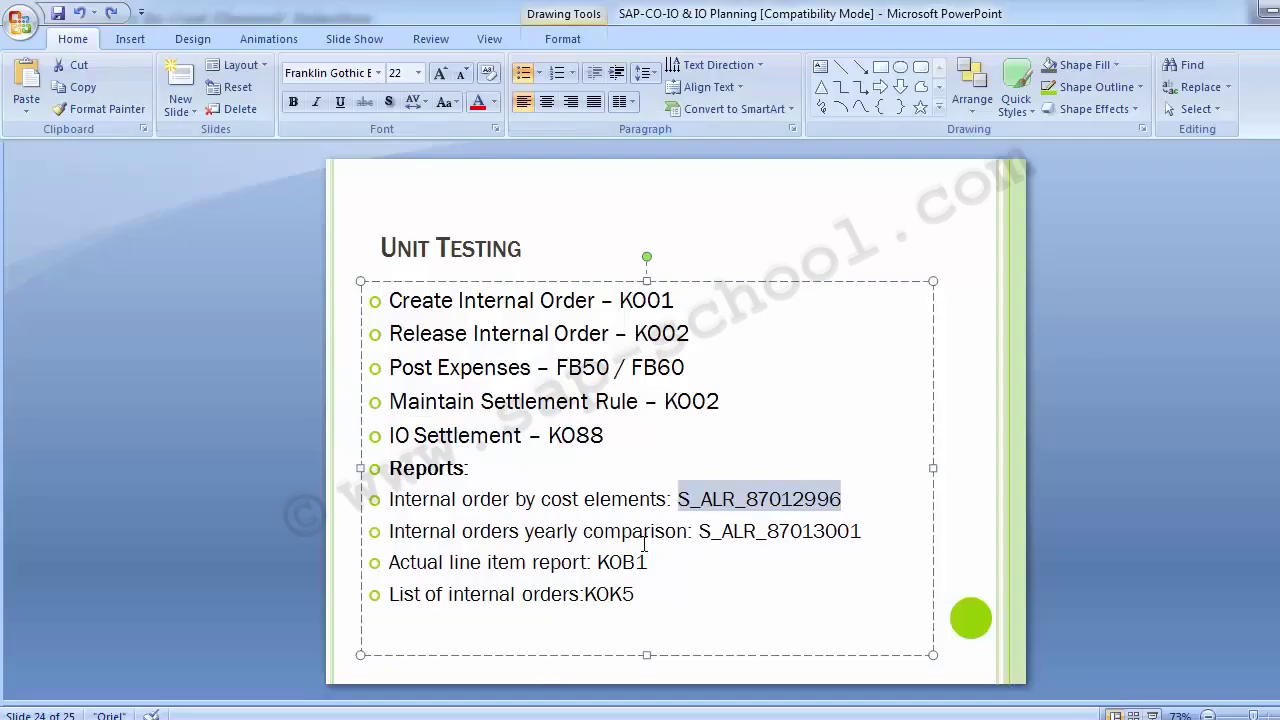
drag(702, 531, 766, 557)
key(ctrl+c)
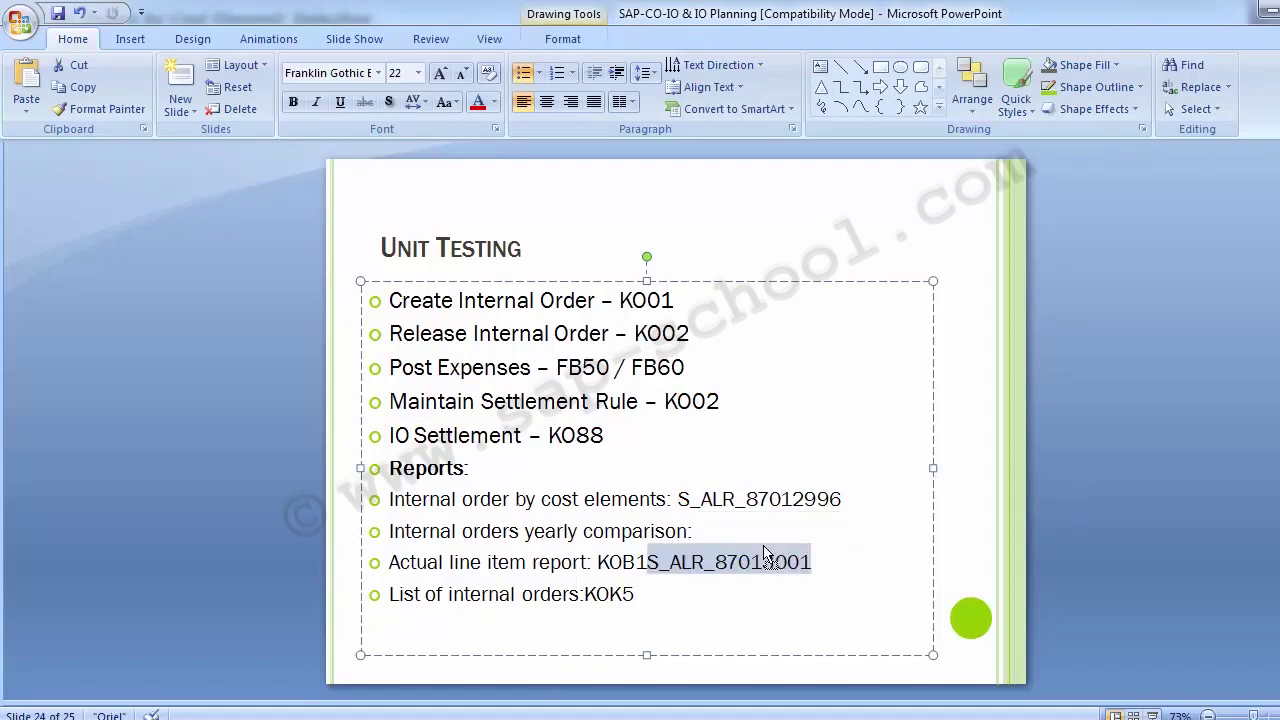
key(ctrl+z)
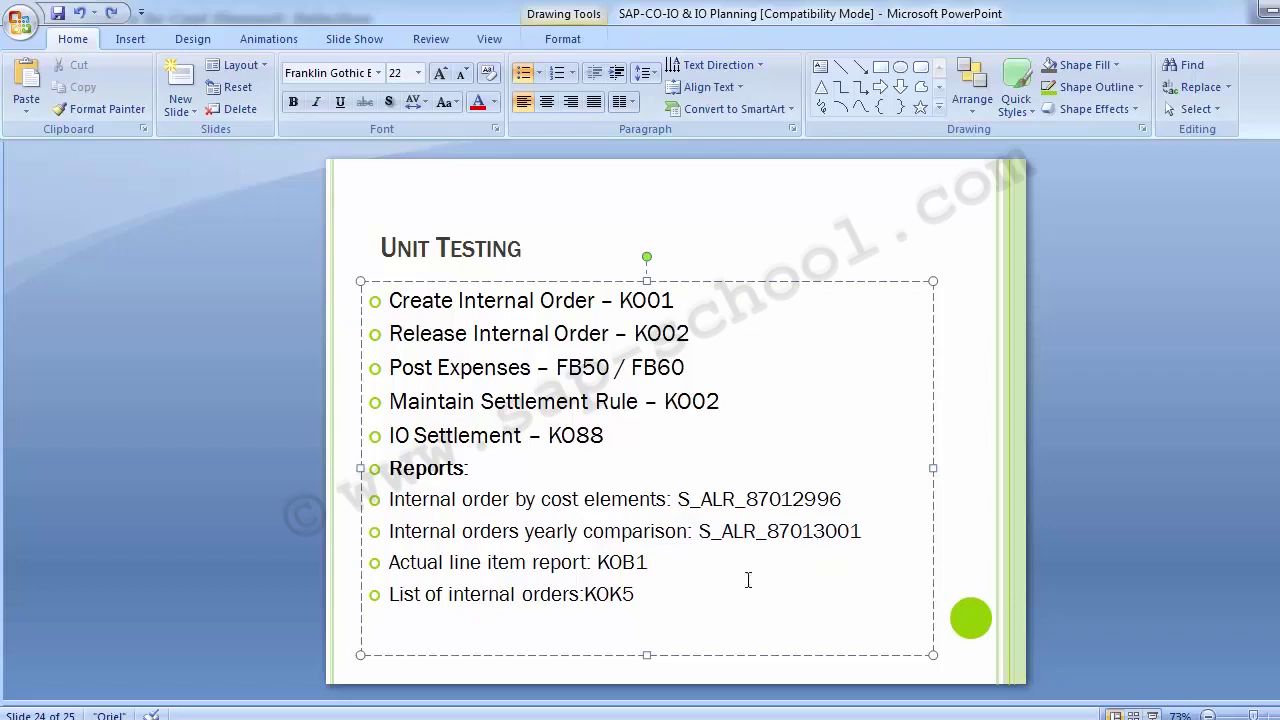
- Return to the SAP selection screen, ready to enter a new transaction code
mouse_move(459, 712)
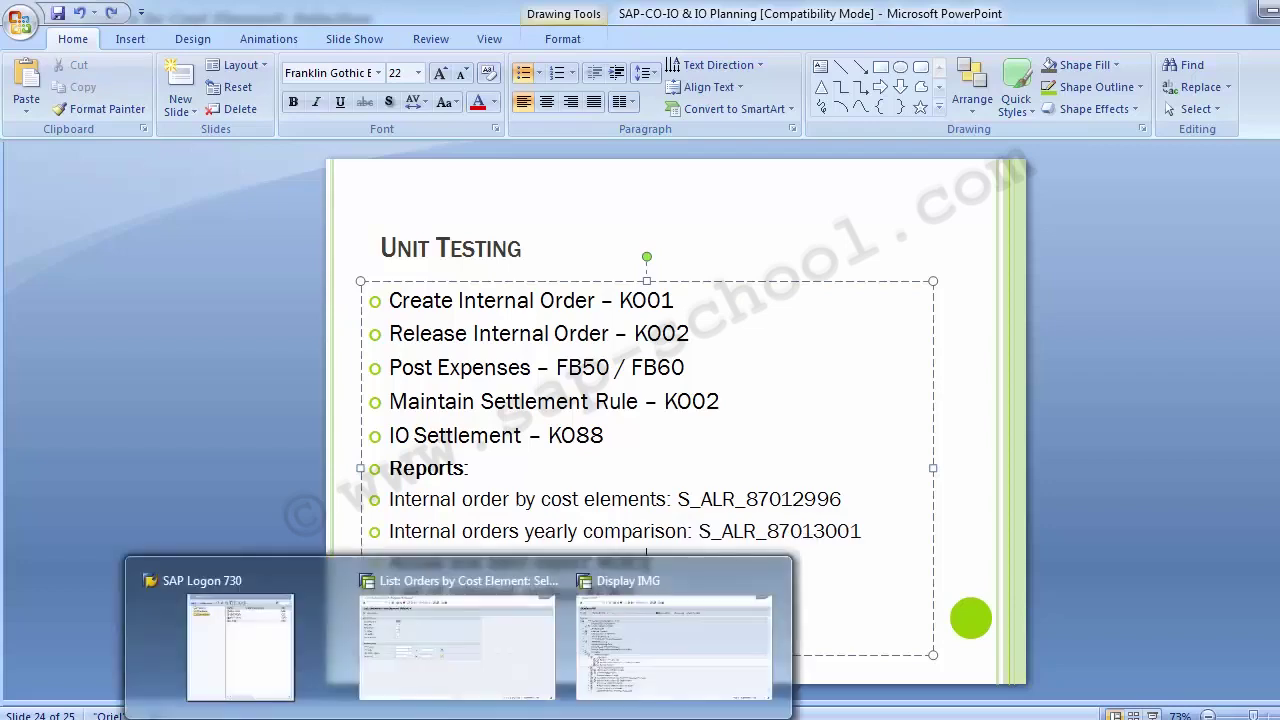
click(466, 650)
click(116, 55)
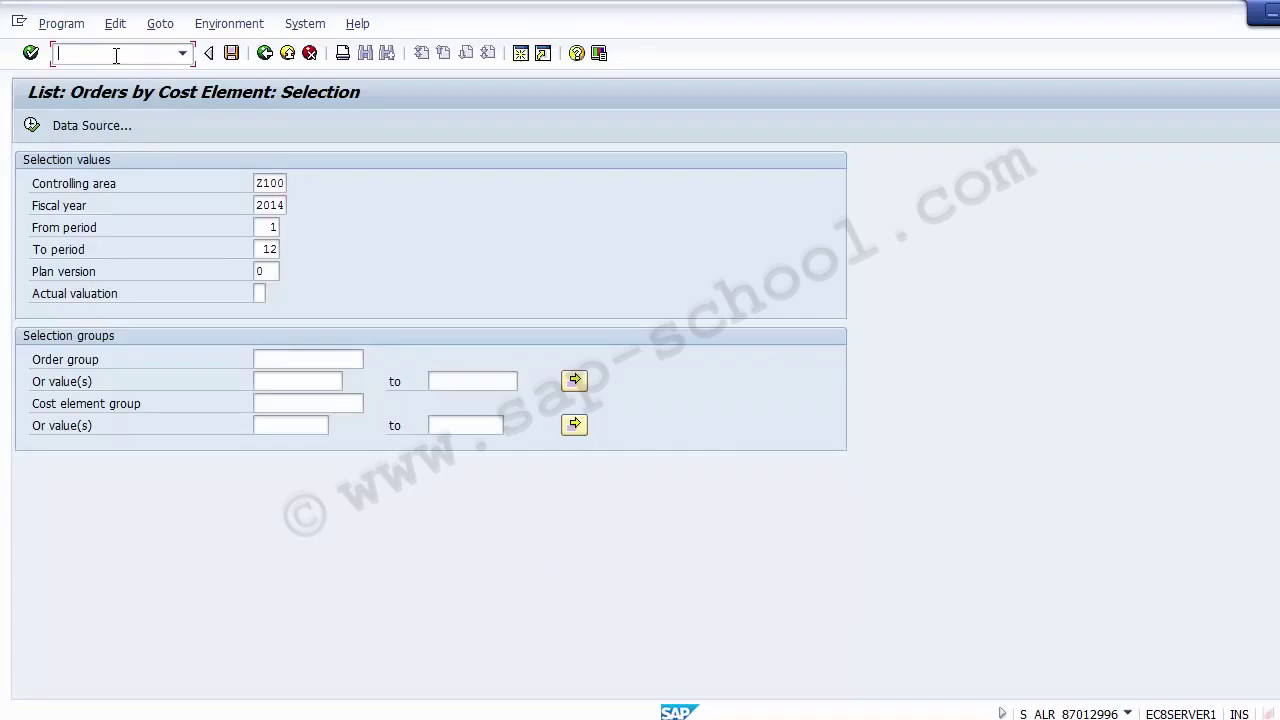
- Enter S_ALR_87013001 and check the Z100 controlling area, fiscal year and period fields
key(ctrl+v)
key(Return)
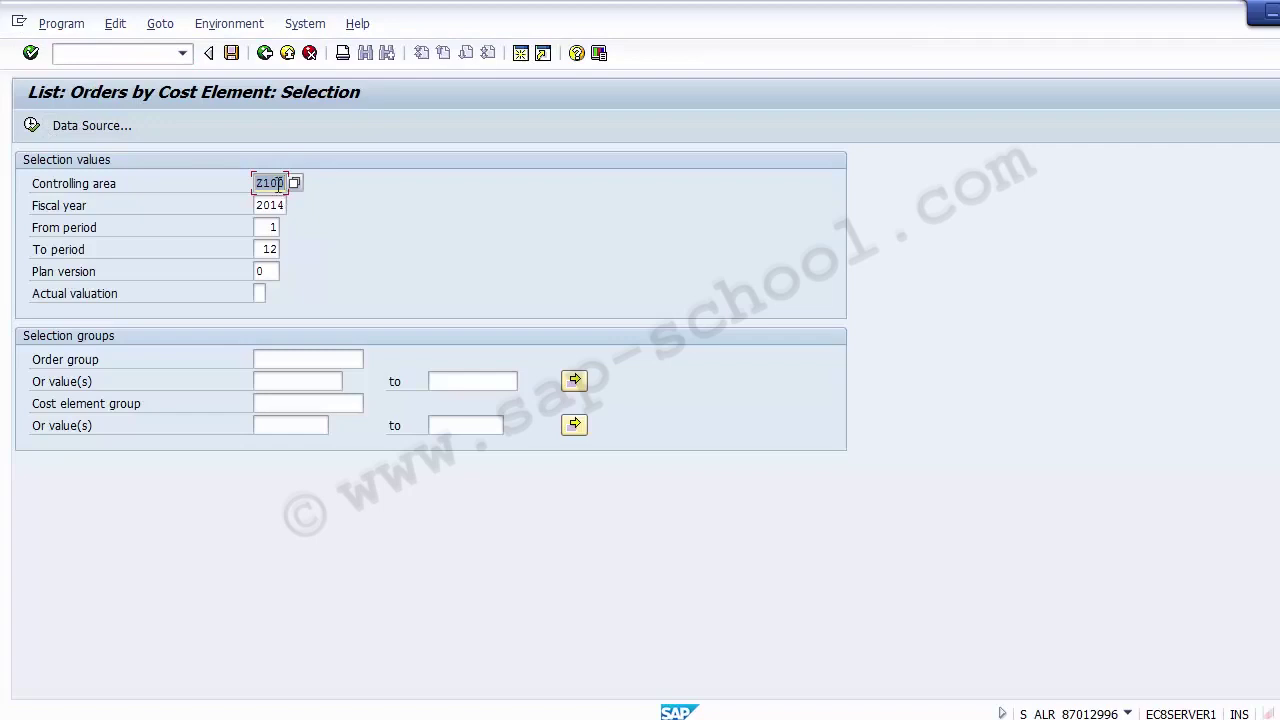
click(279, 185)
click(284, 207)
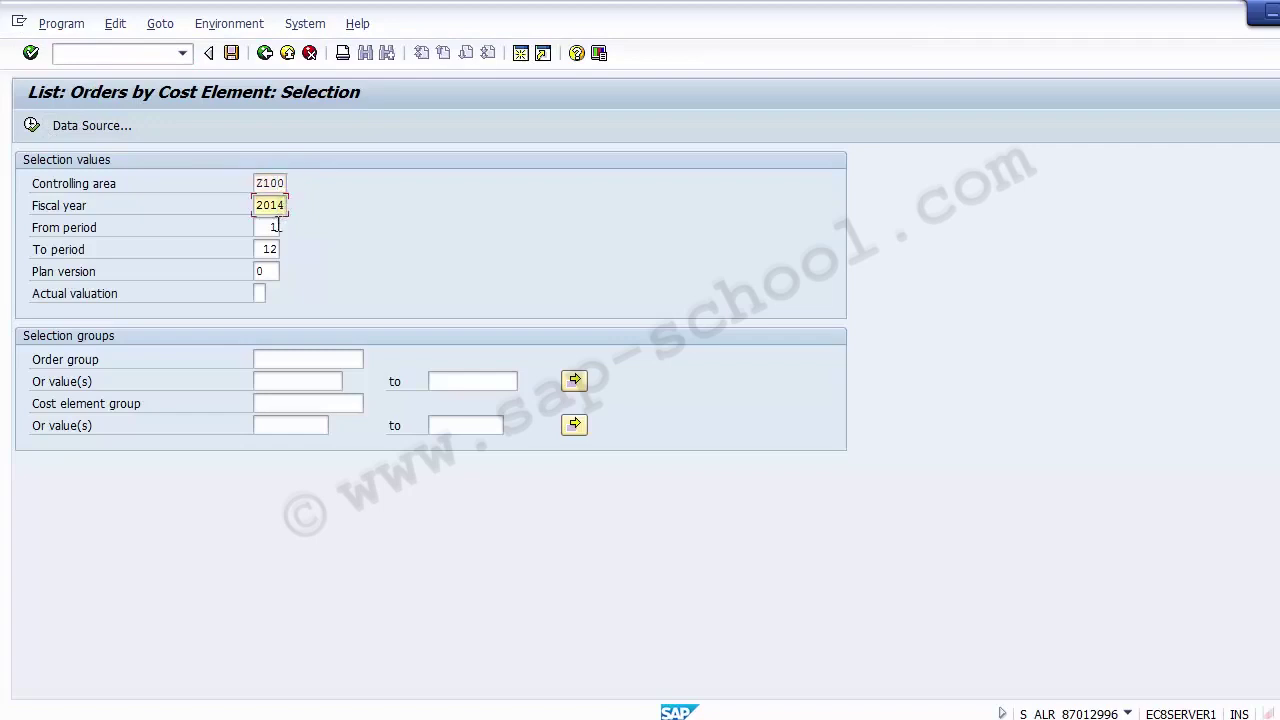
click(278, 226)
click(272, 254)
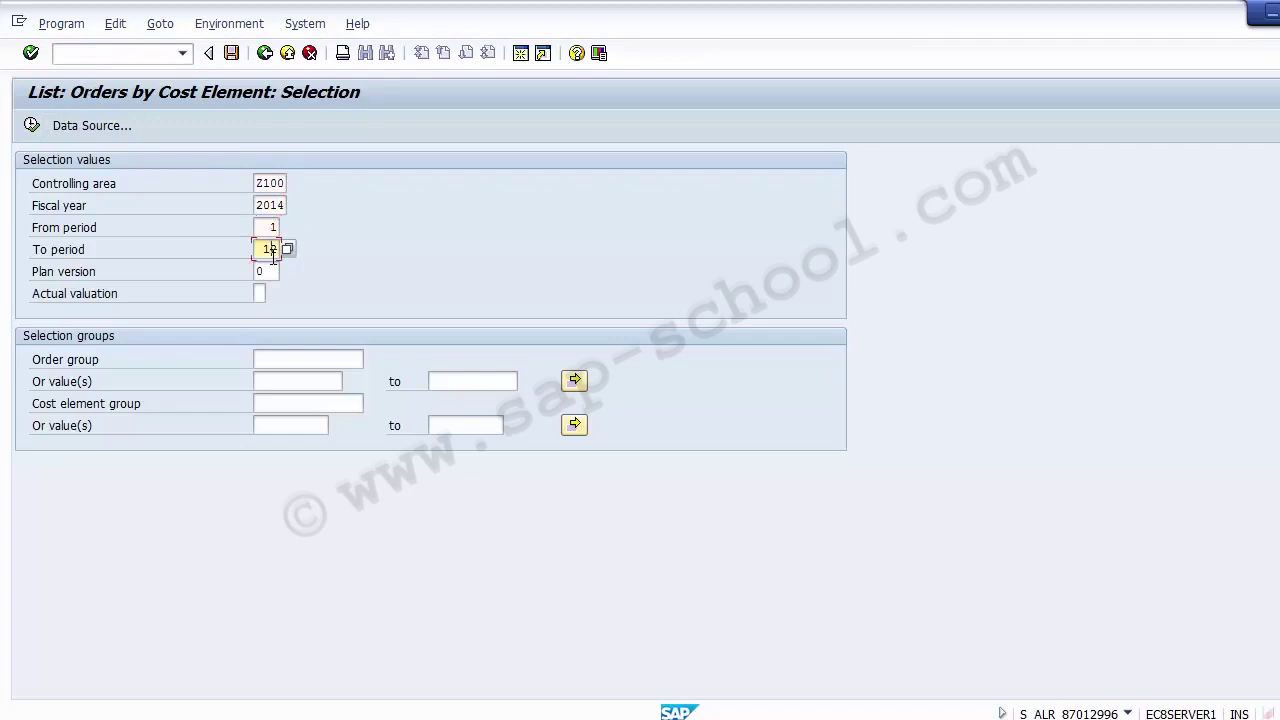
- Execute the Orders by Cost Element report again, then go back to the yearly comparison selection
click(32, 125)
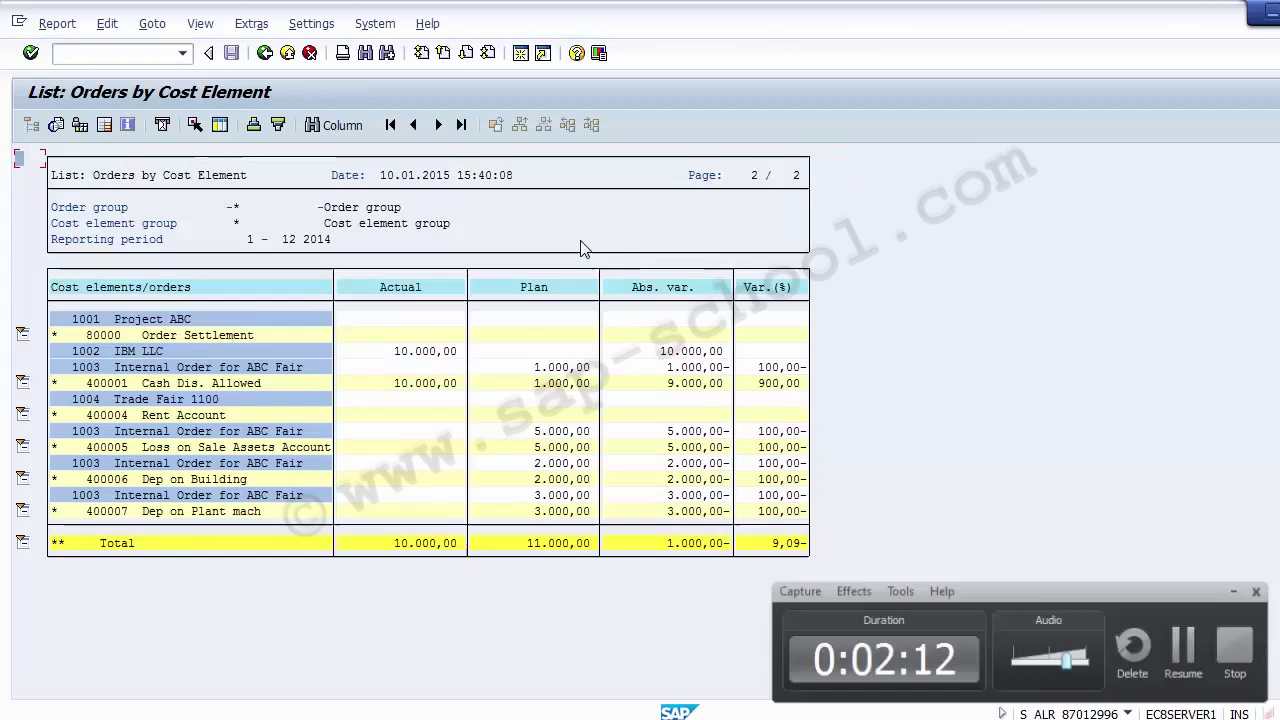
key(F9)
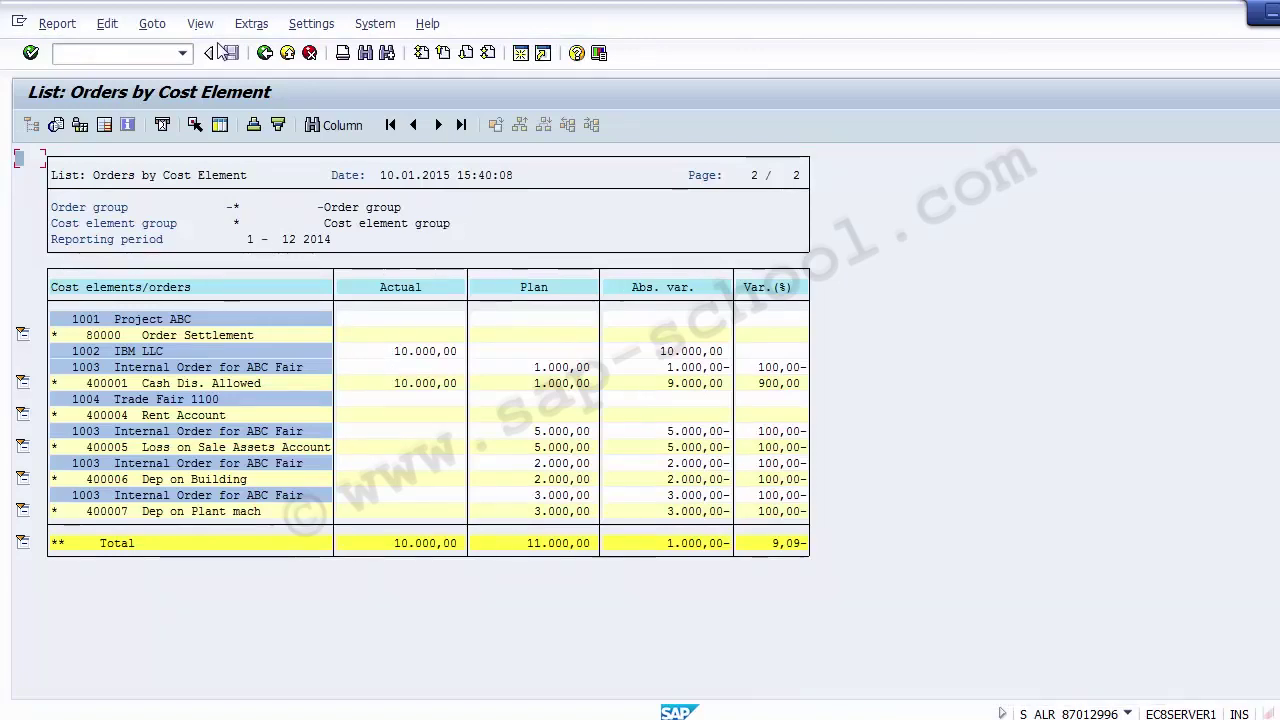
click(265, 53)
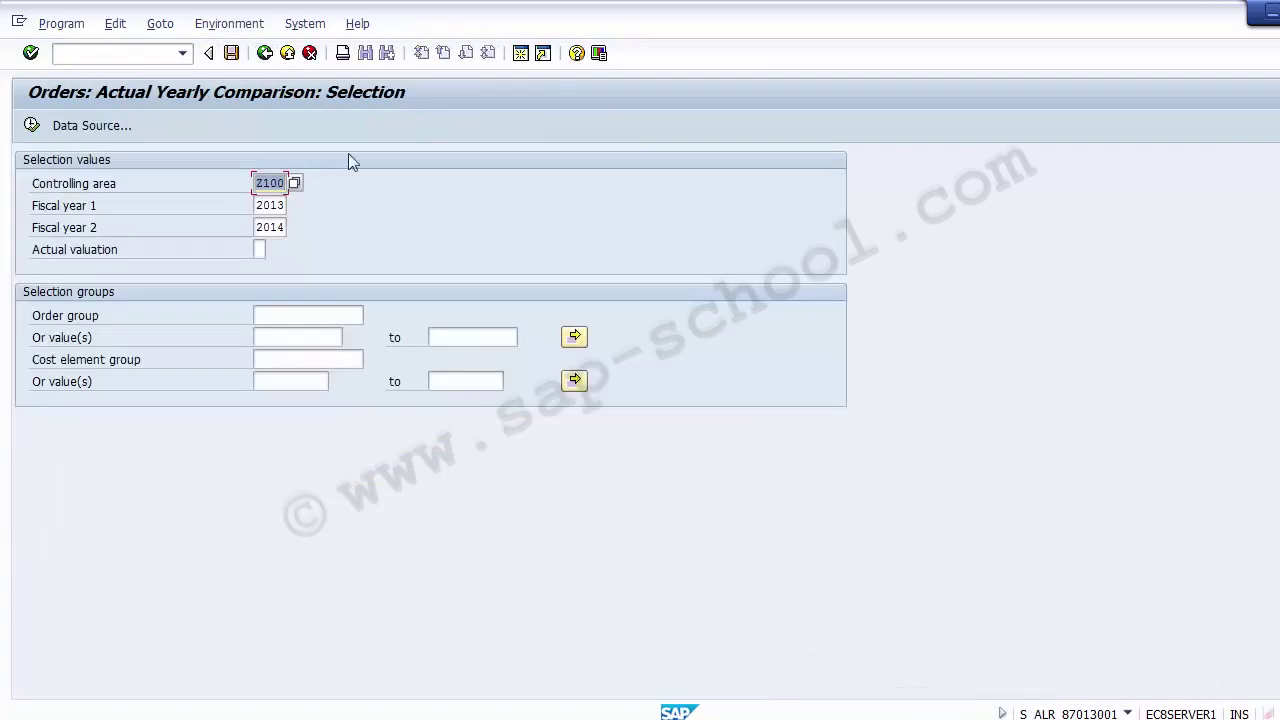
- Start S_ALR_87013001 from the command-field transaction history
click(120, 52)
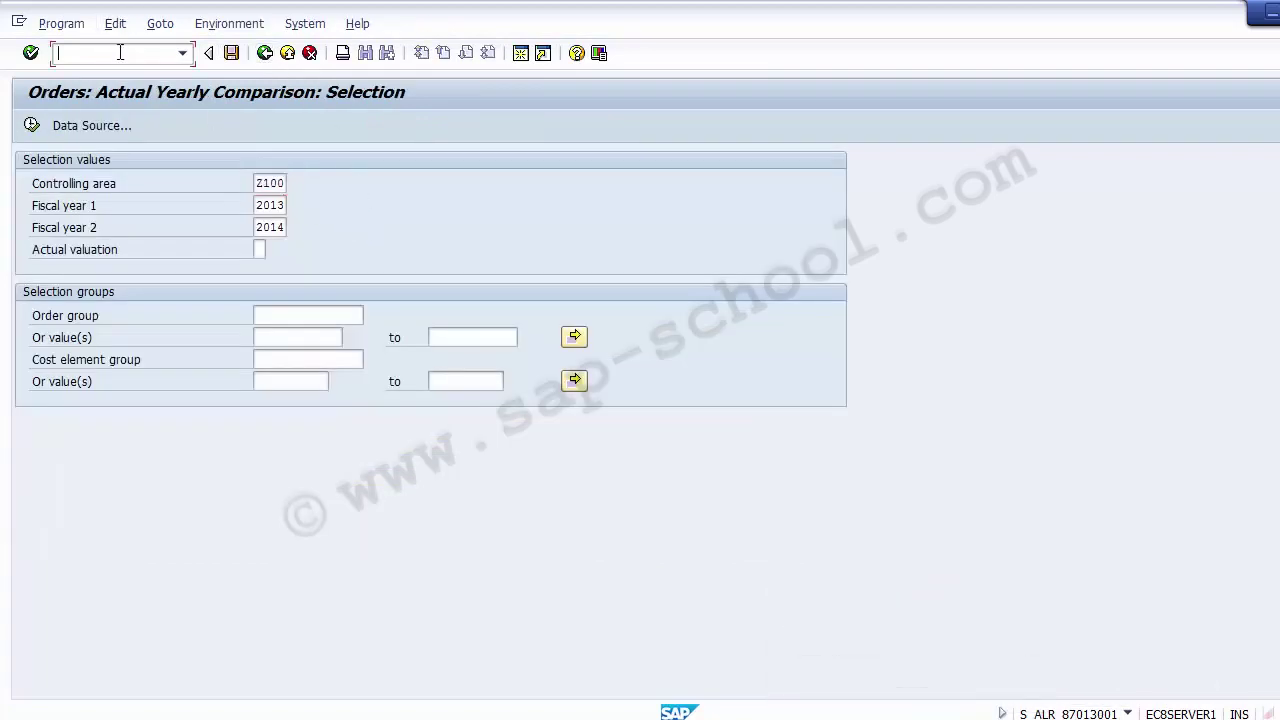
click(182, 53)
click(140, 68)
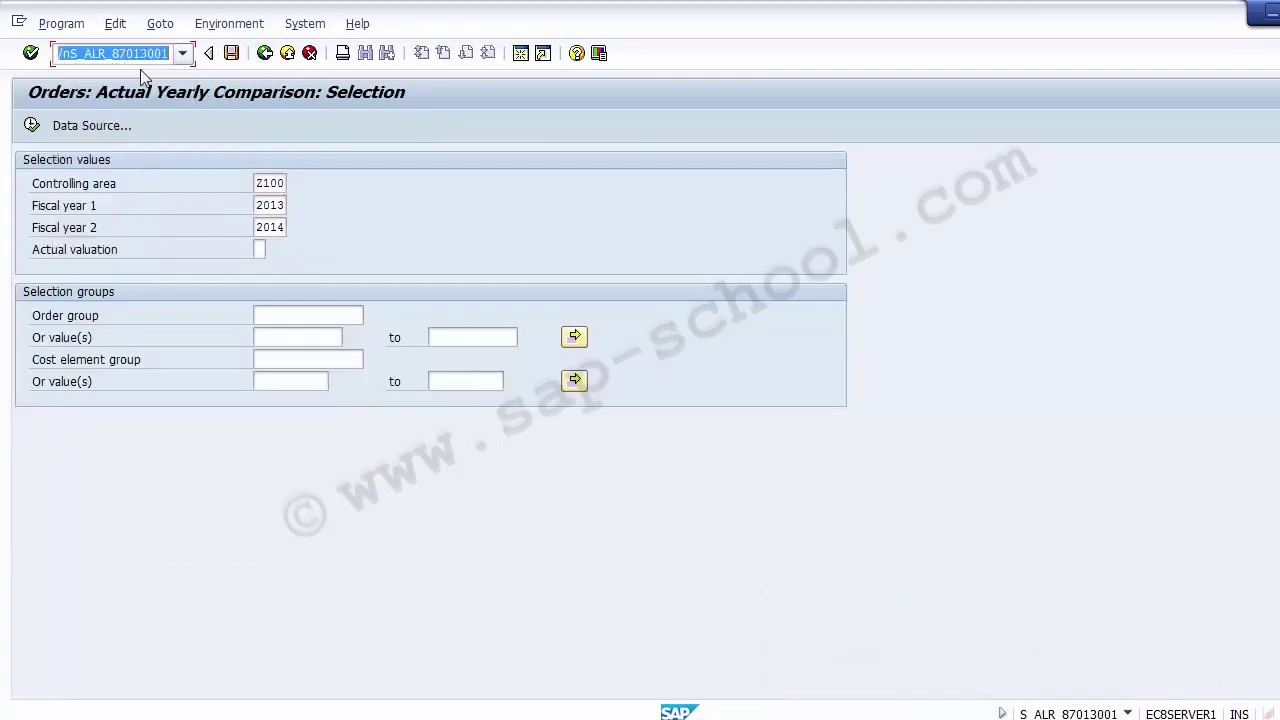
key(Return)
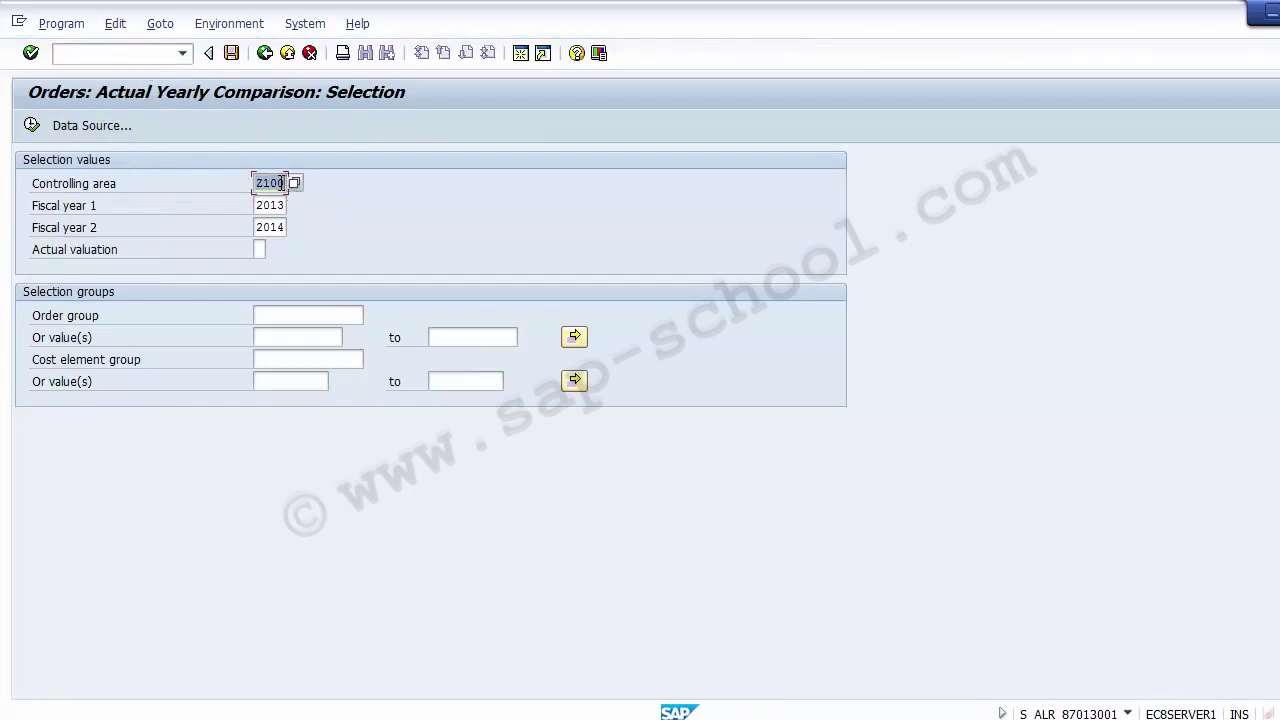
- Run it for controlling area Z100, comparing fiscal years 2013 and 2014
click(281, 183)
click(281, 205)
click(281, 227)
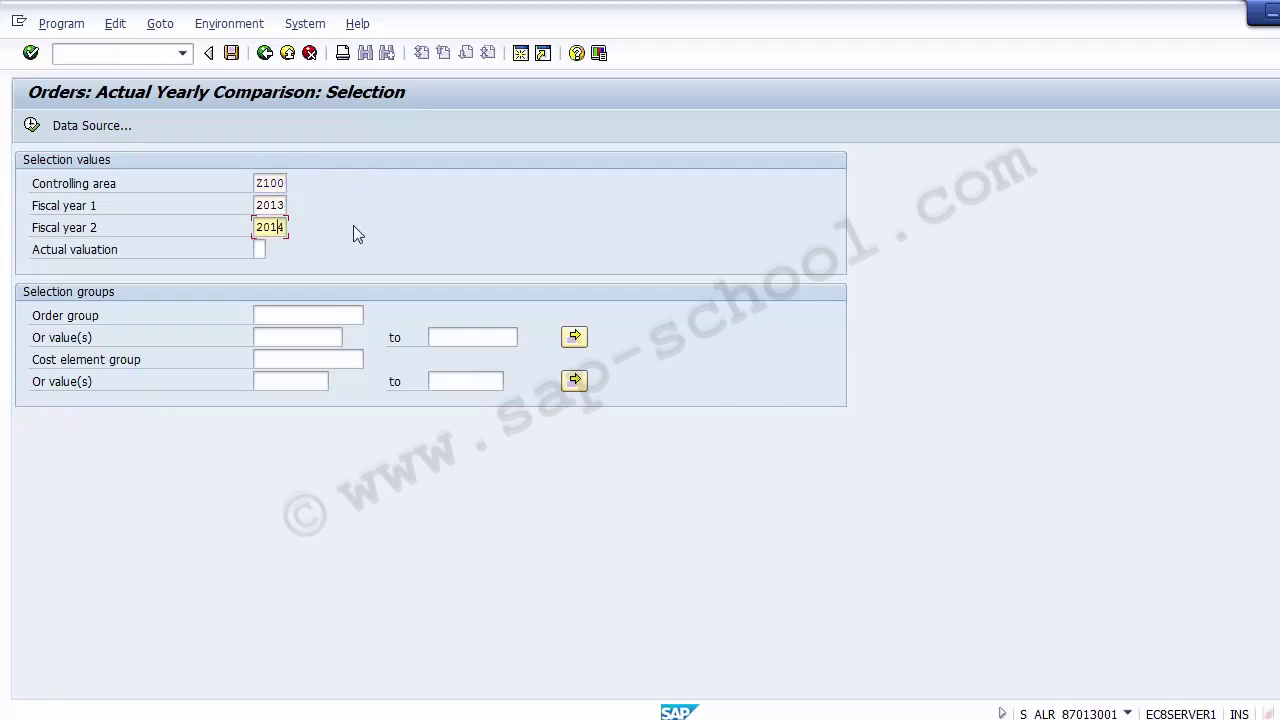
click(31, 127)
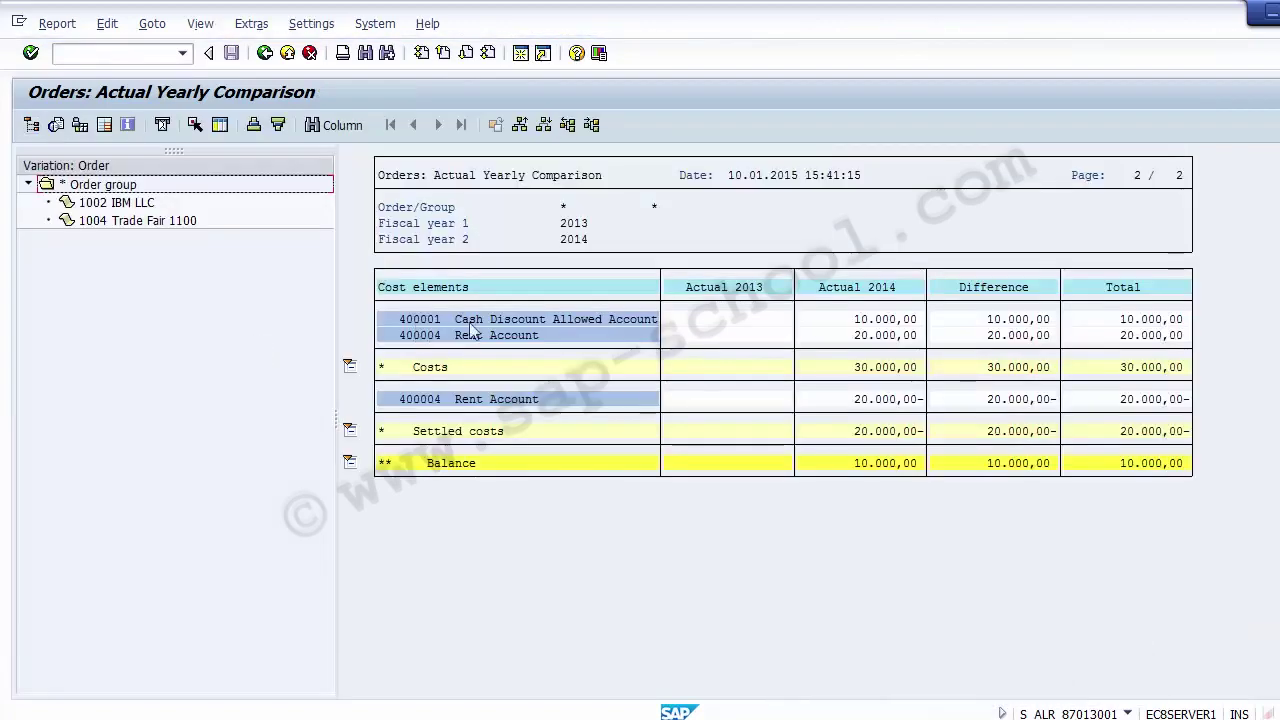
- Review the Actual 2013 and 2014 columns: 10.000,00 cash discount and 20.000,00 Rent Account
click(743, 294)
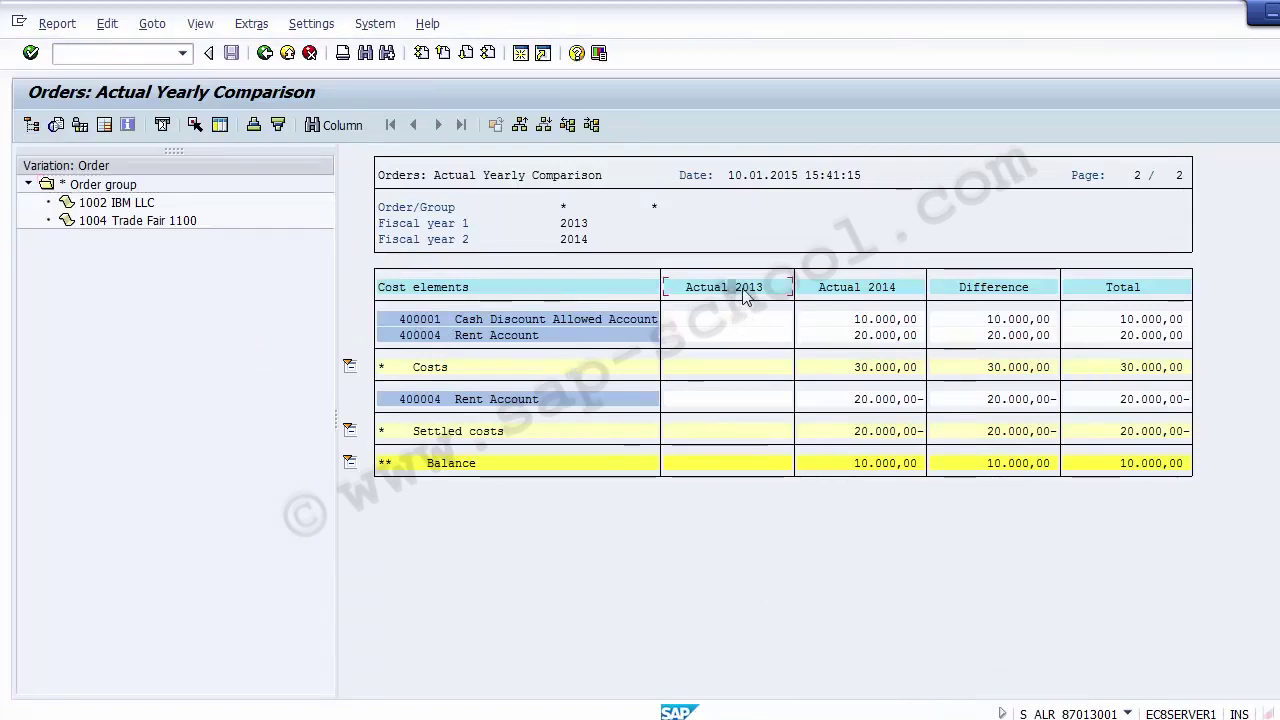
click(890, 297)
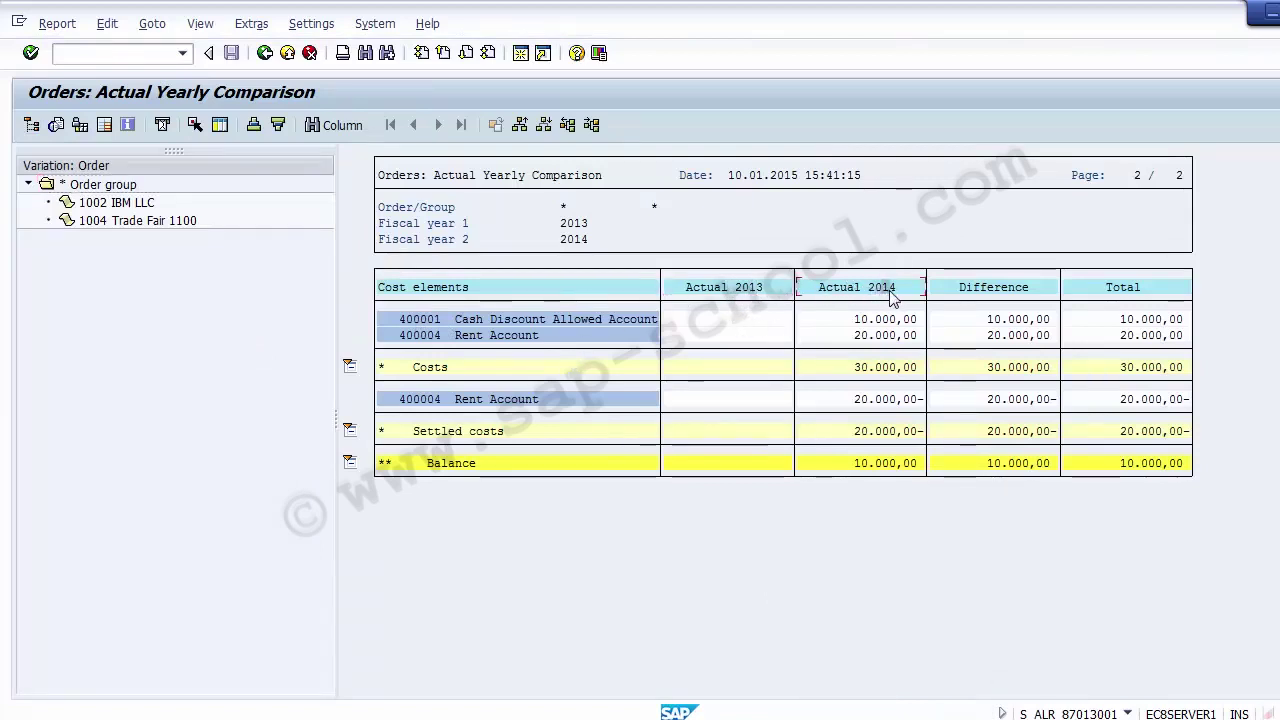
click(835, 332)
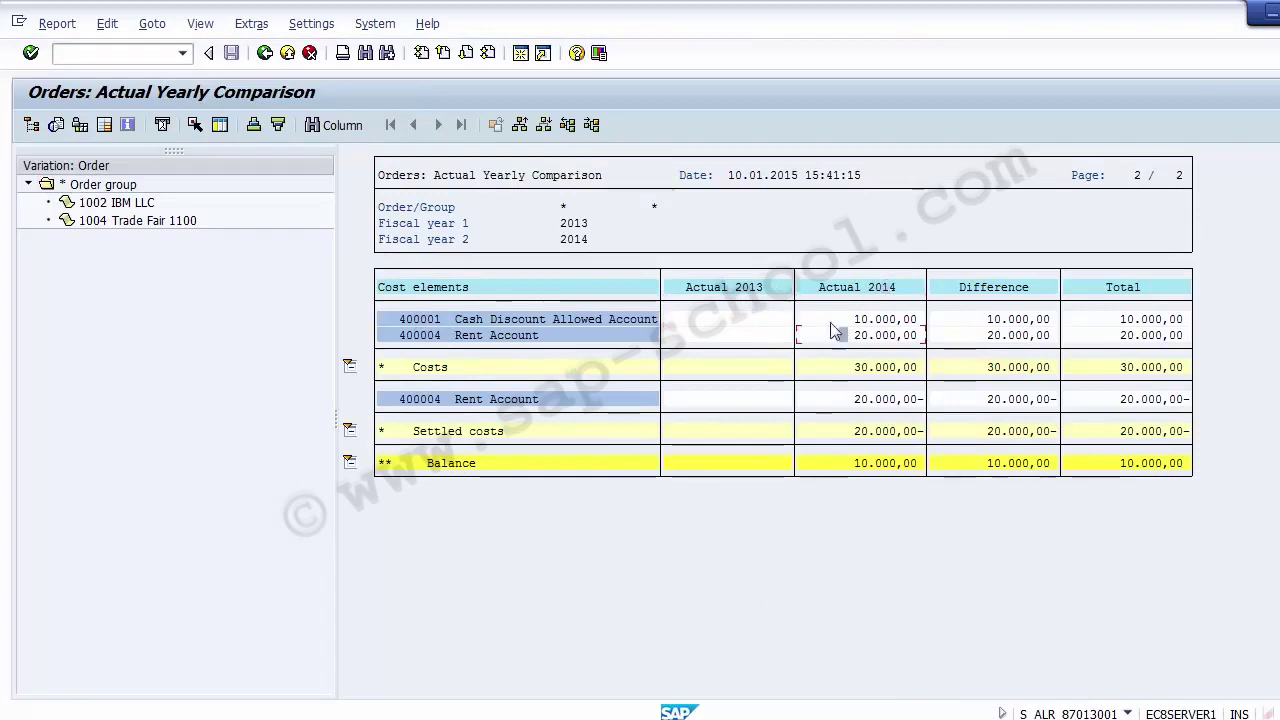
click(727, 290)
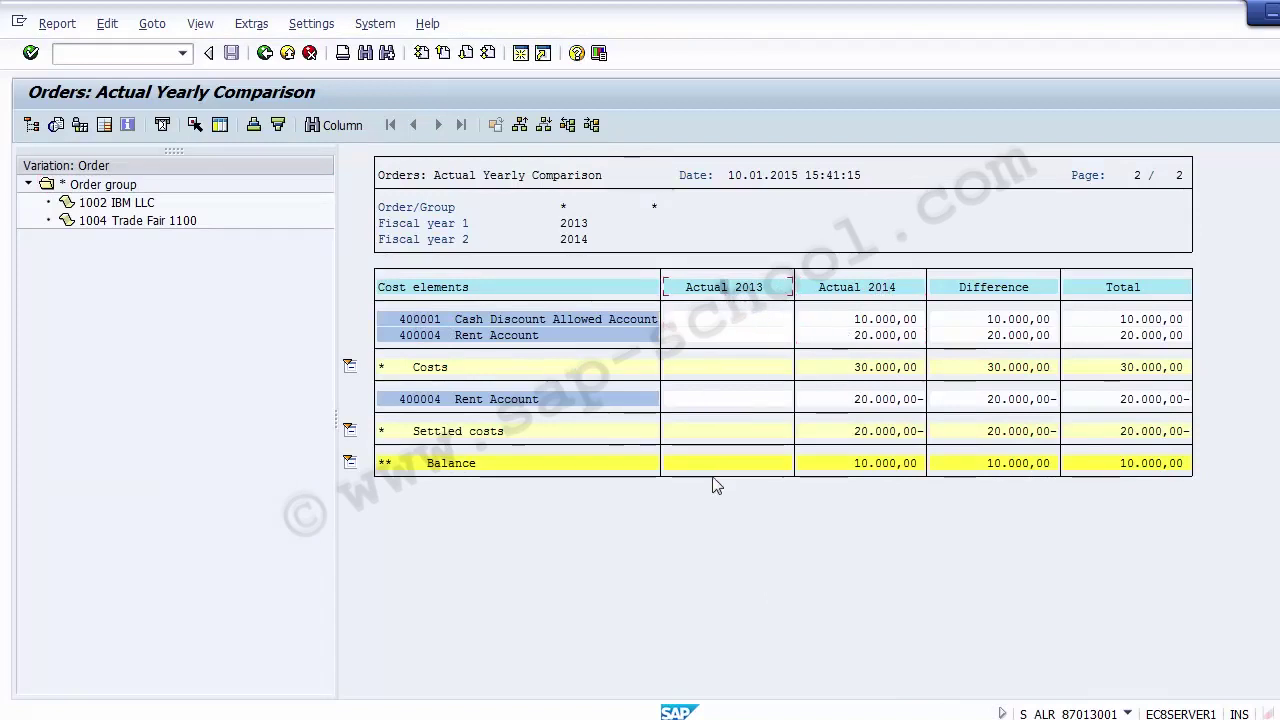
click(880, 322)
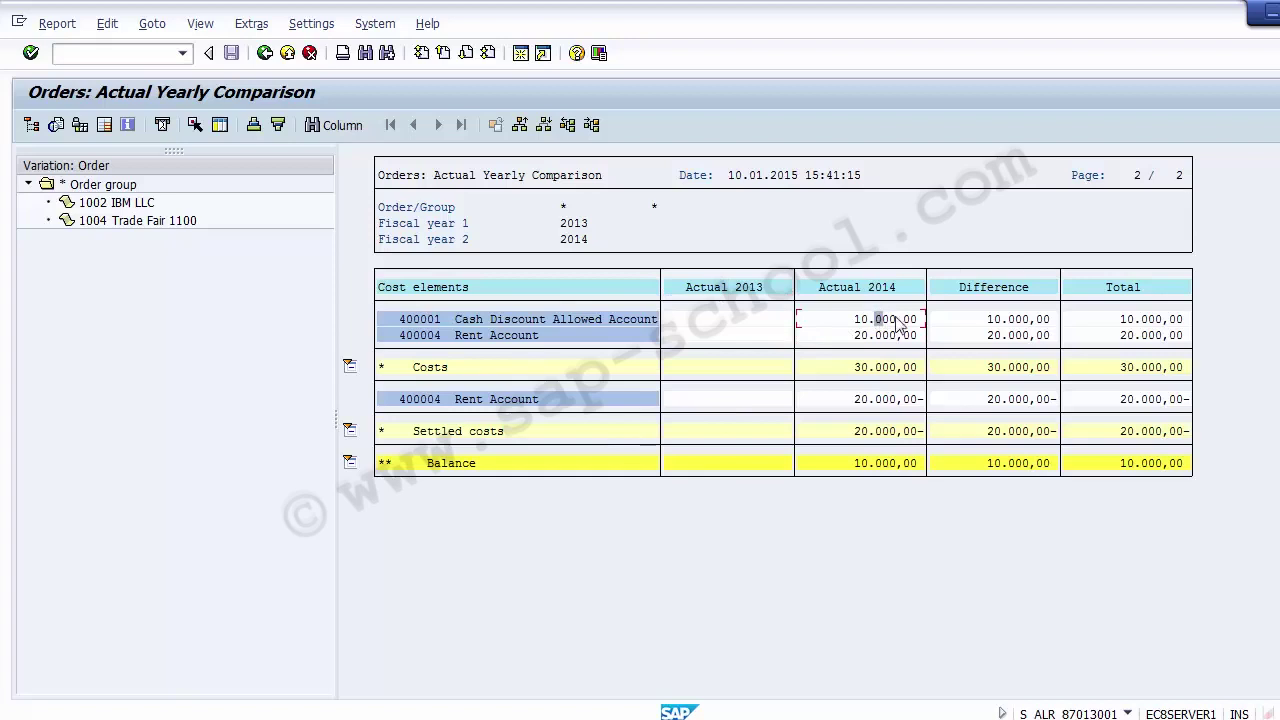
click(906, 334)
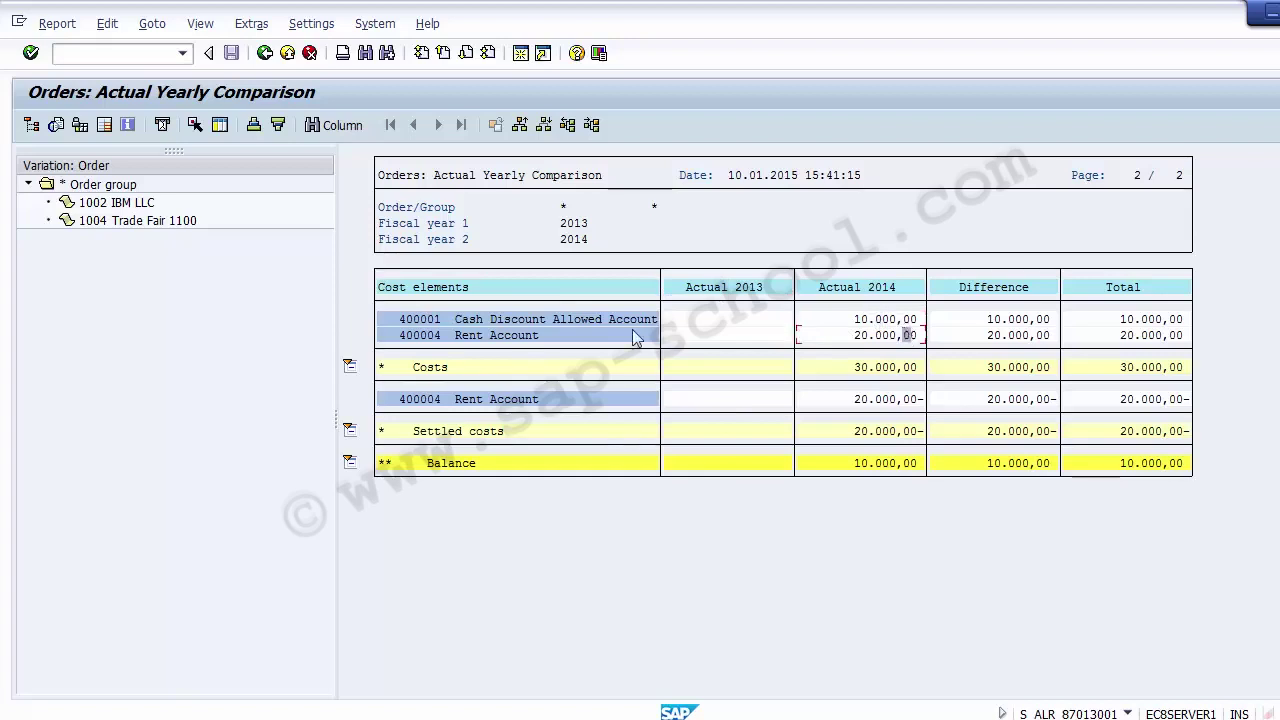
click(427, 334)
click(418, 320)
click(418, 336)
- Display the totals for the overall order group
click(558, 212)
click(140, 185)
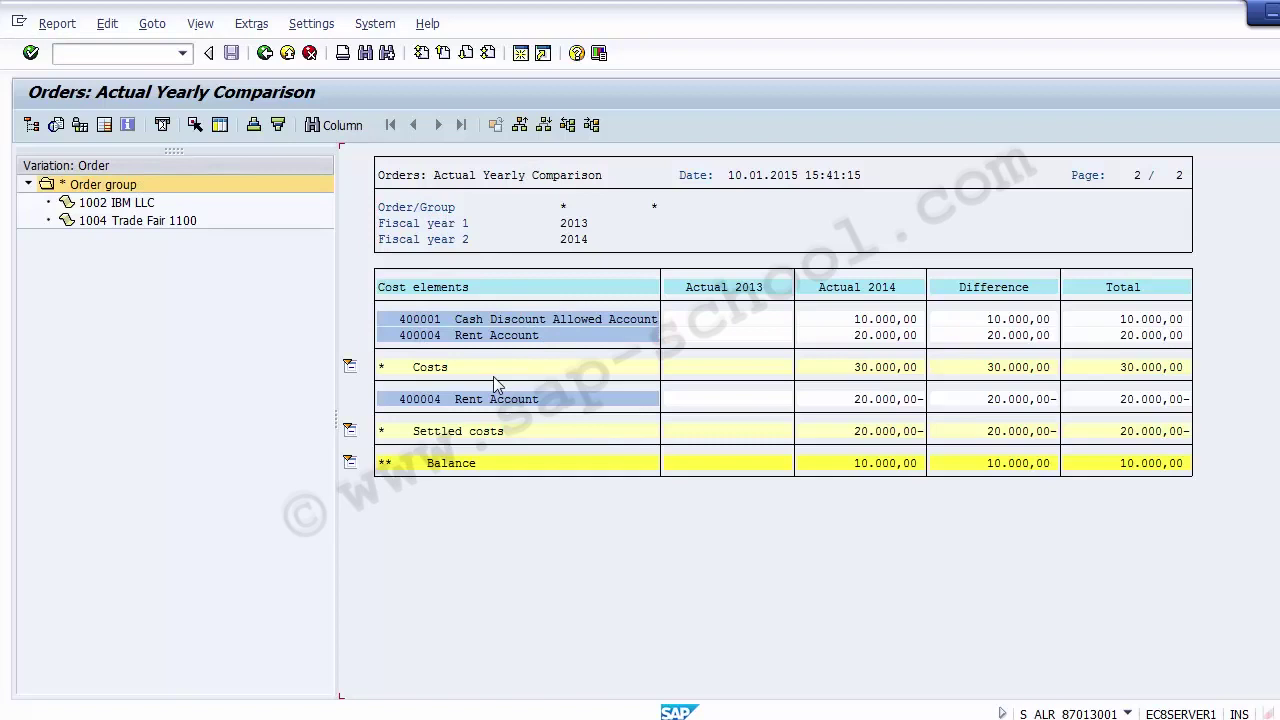
click(100, 188)
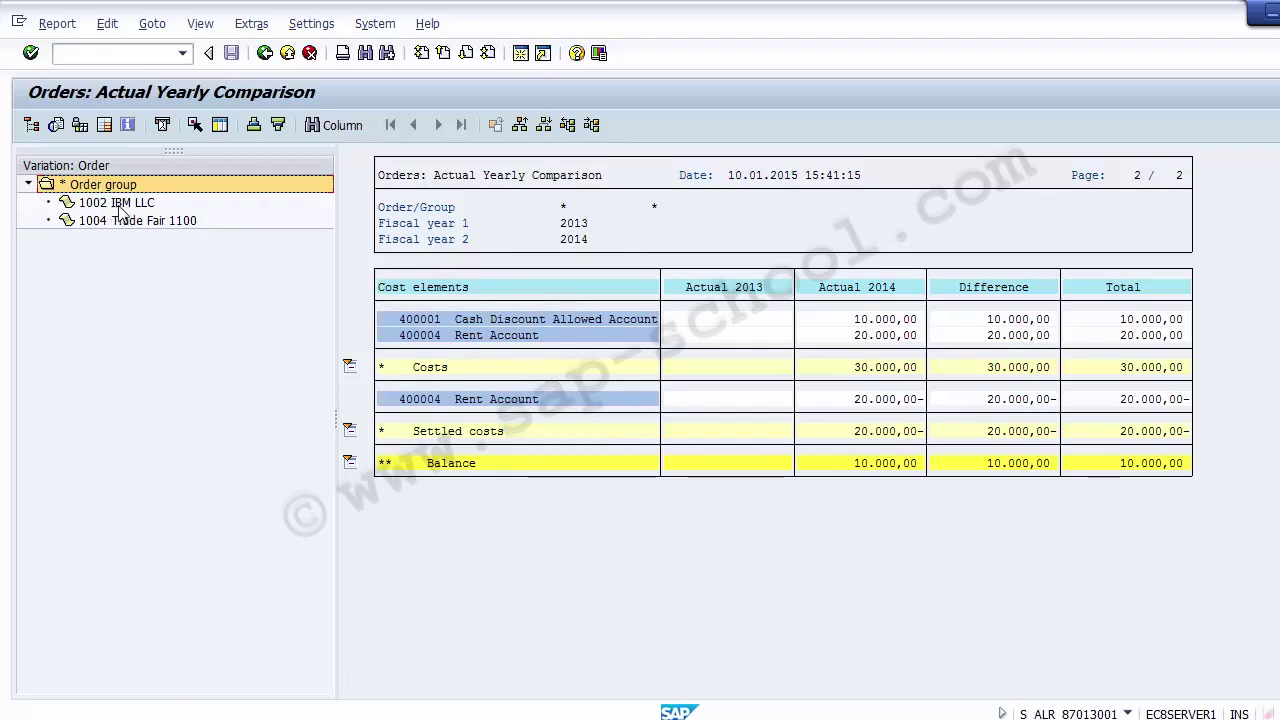
- Show order 1002 IBM LLC, with 10.000,00 on 400001 Cash Discount in 2014
click(116, 203)
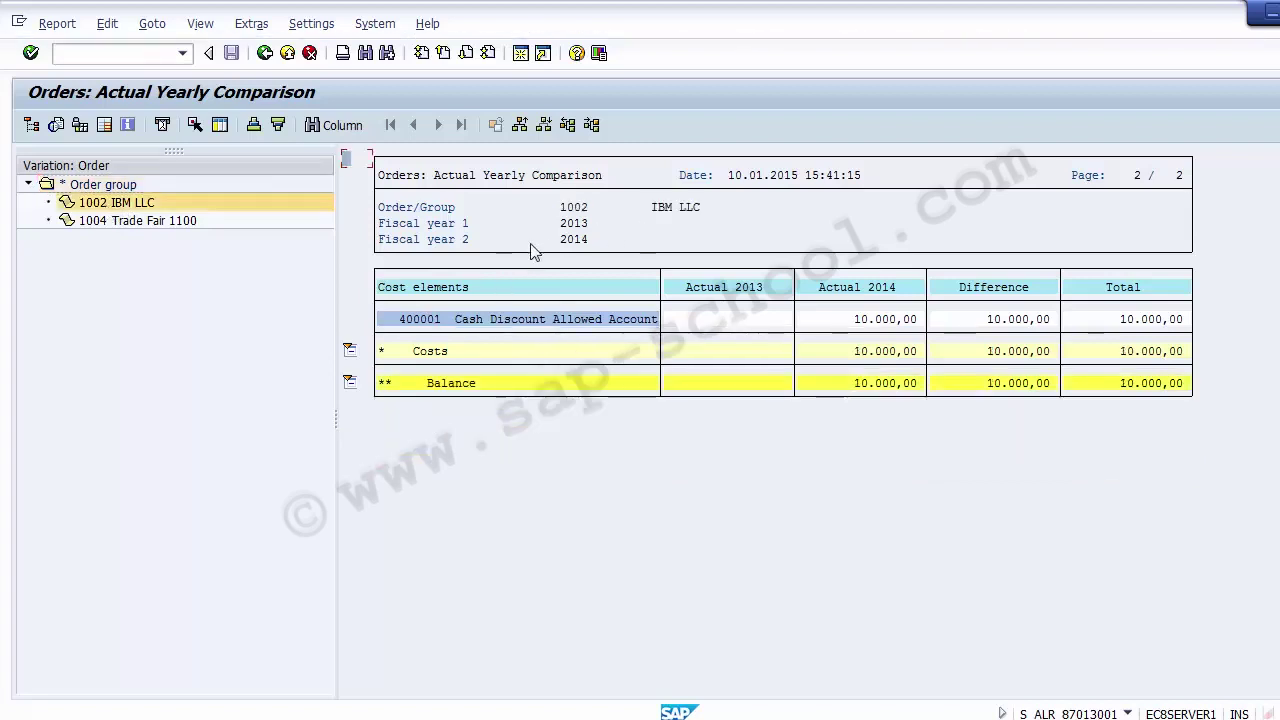
click(438, 208)
click(577, 210)
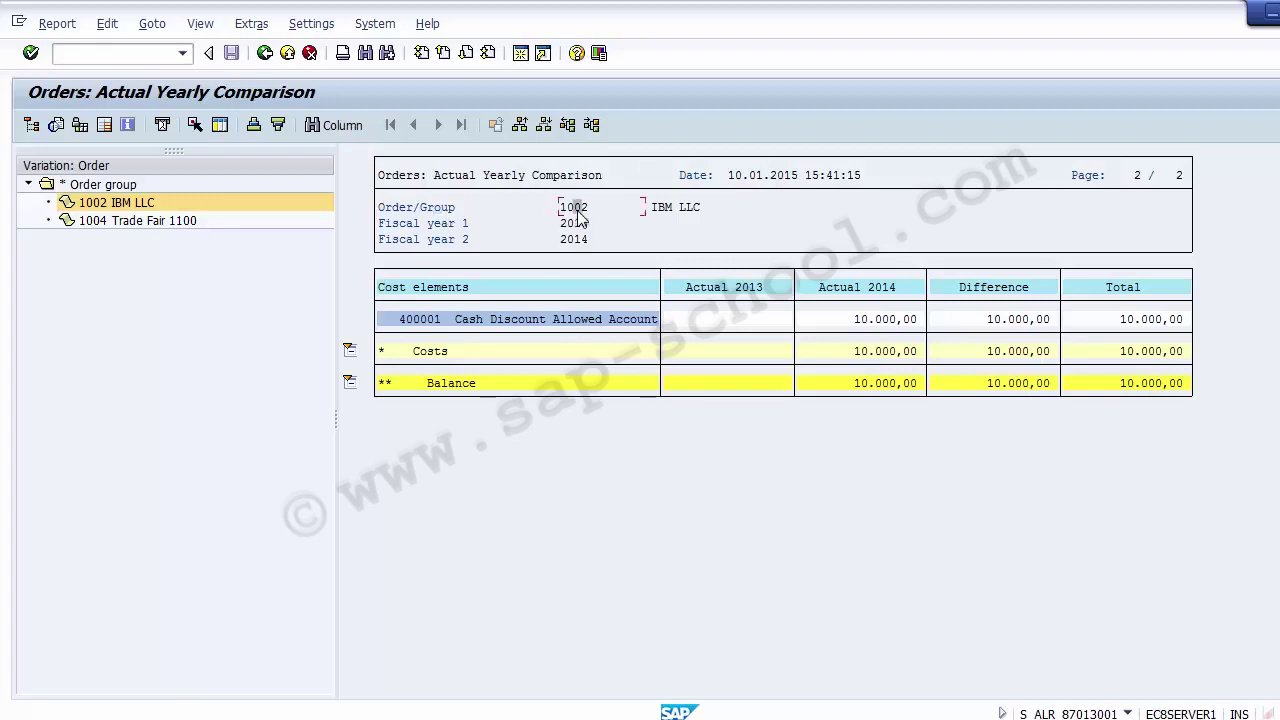
click(655, 214)
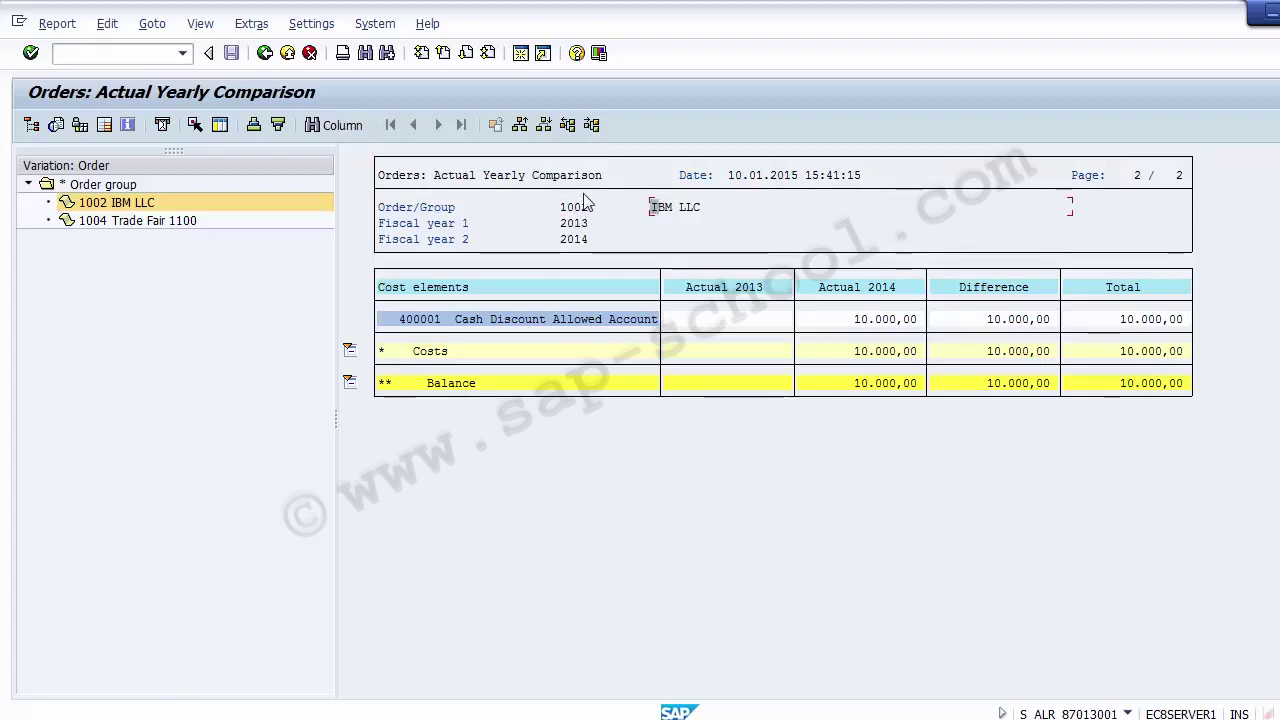
click(408, 322)
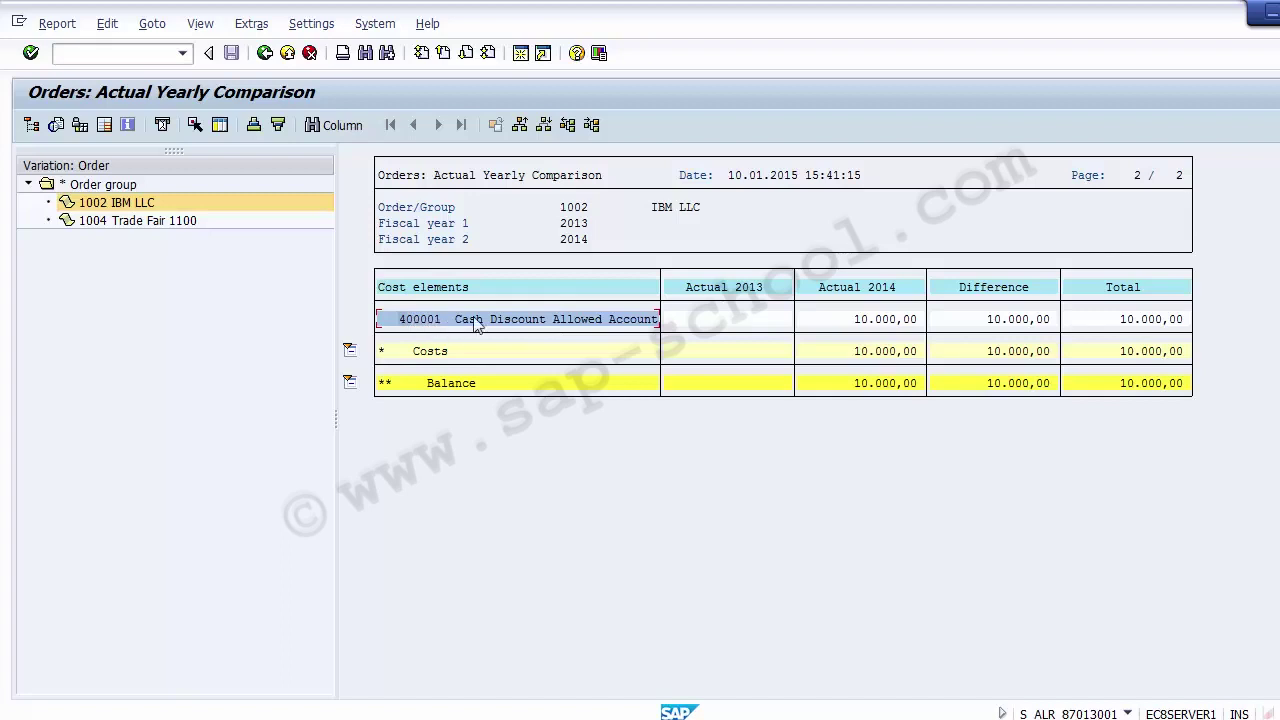
click(843, 286)
click(890, 322)
- Show order 1004 Trade Fair 1100, with the 20.000,00- settled rent amount
click(110, 224)
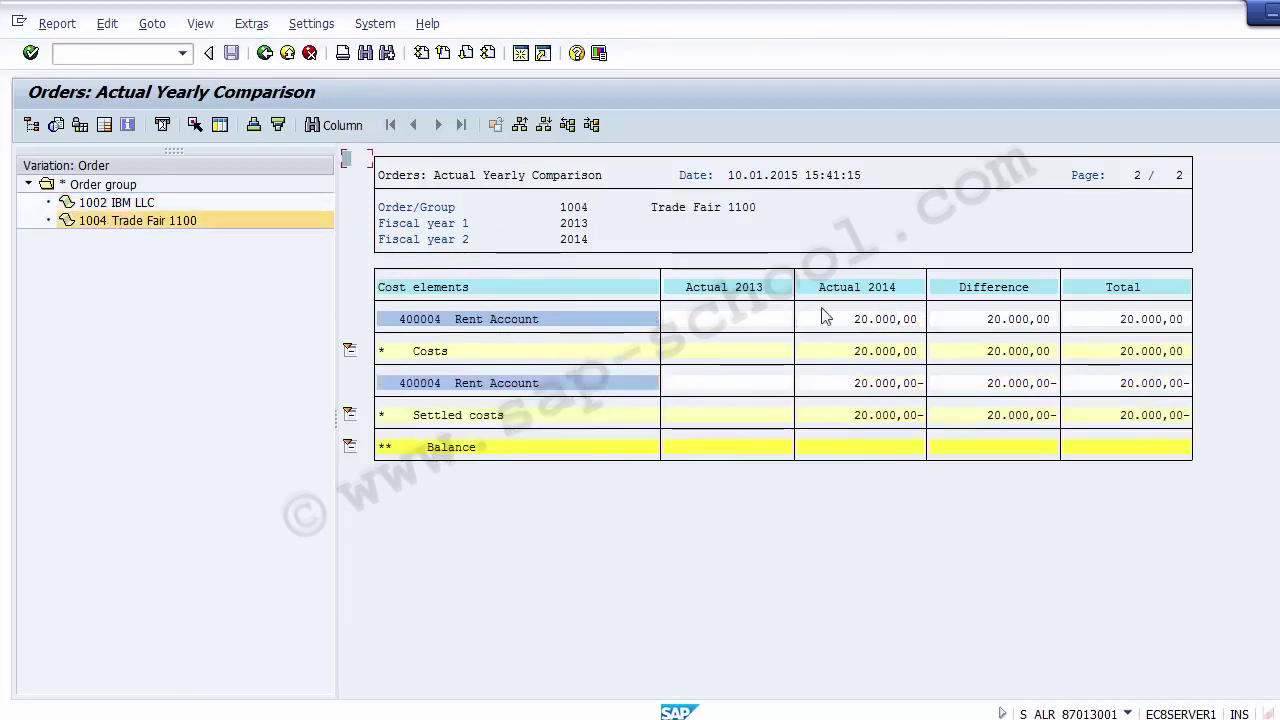
click(888, 383)
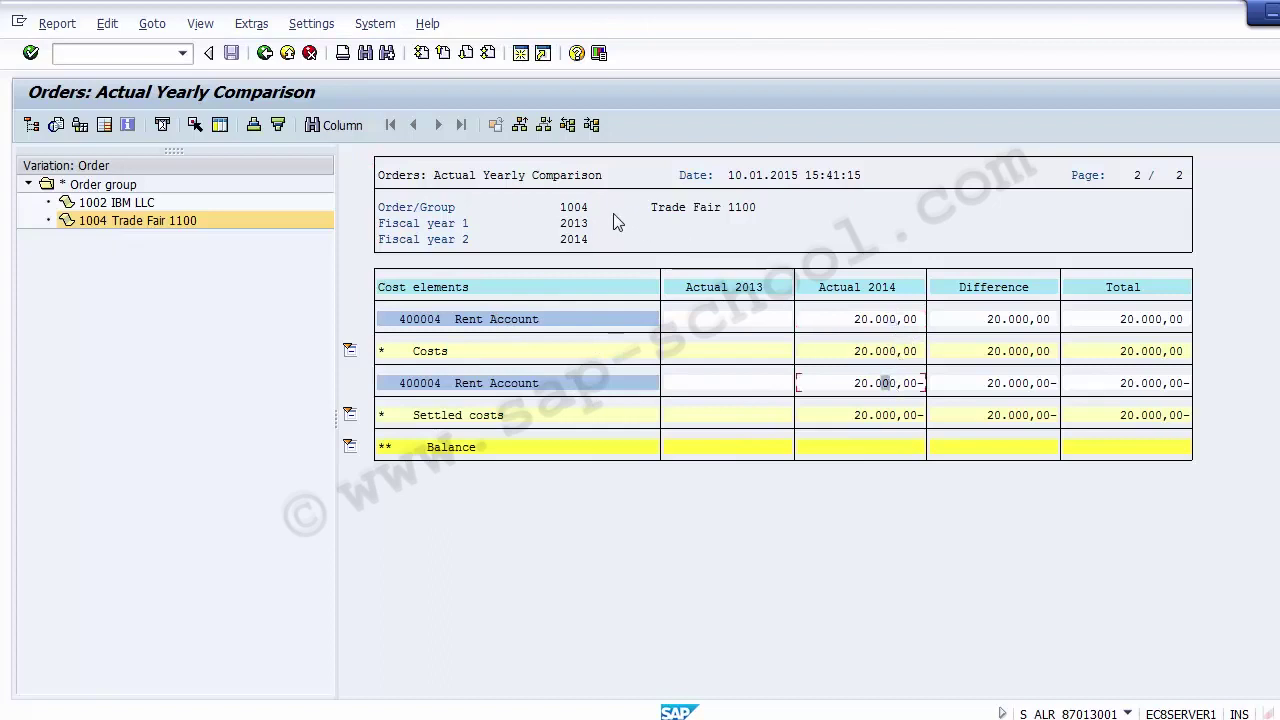
click(578, 210)
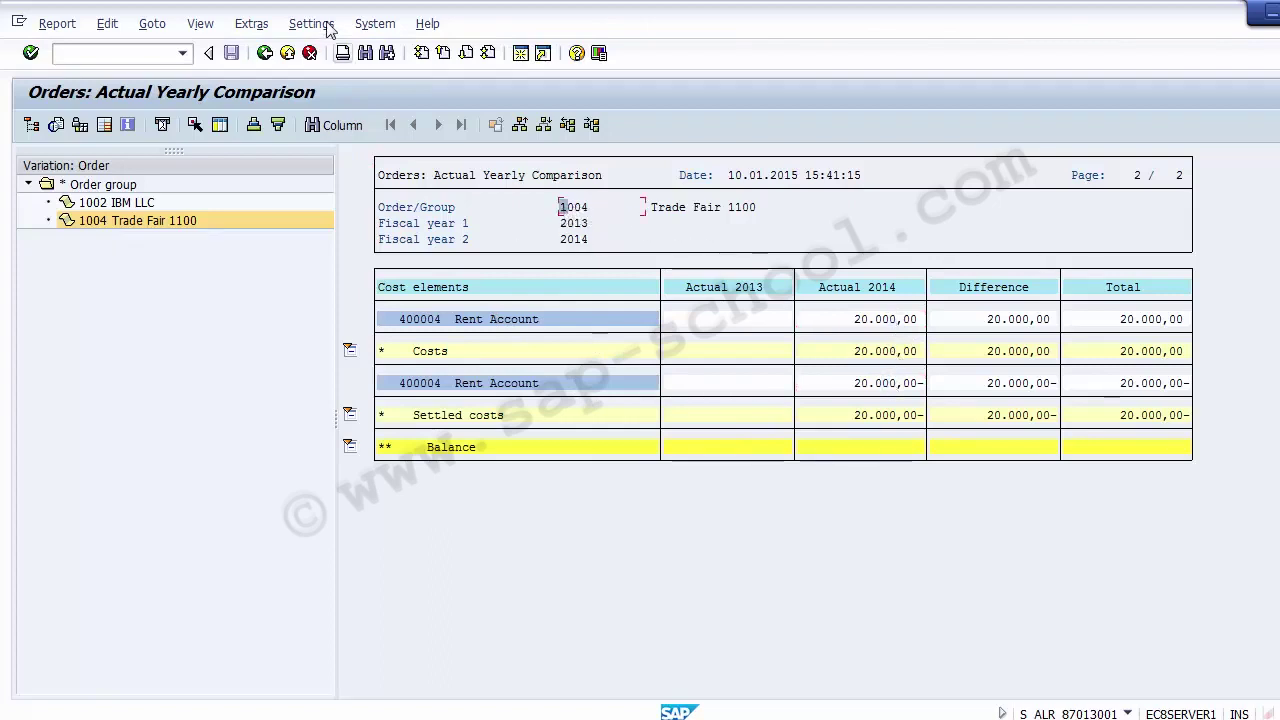
- Exit the yearly comparison report, confirming Yes, and close its selection screen
click(287, 54)
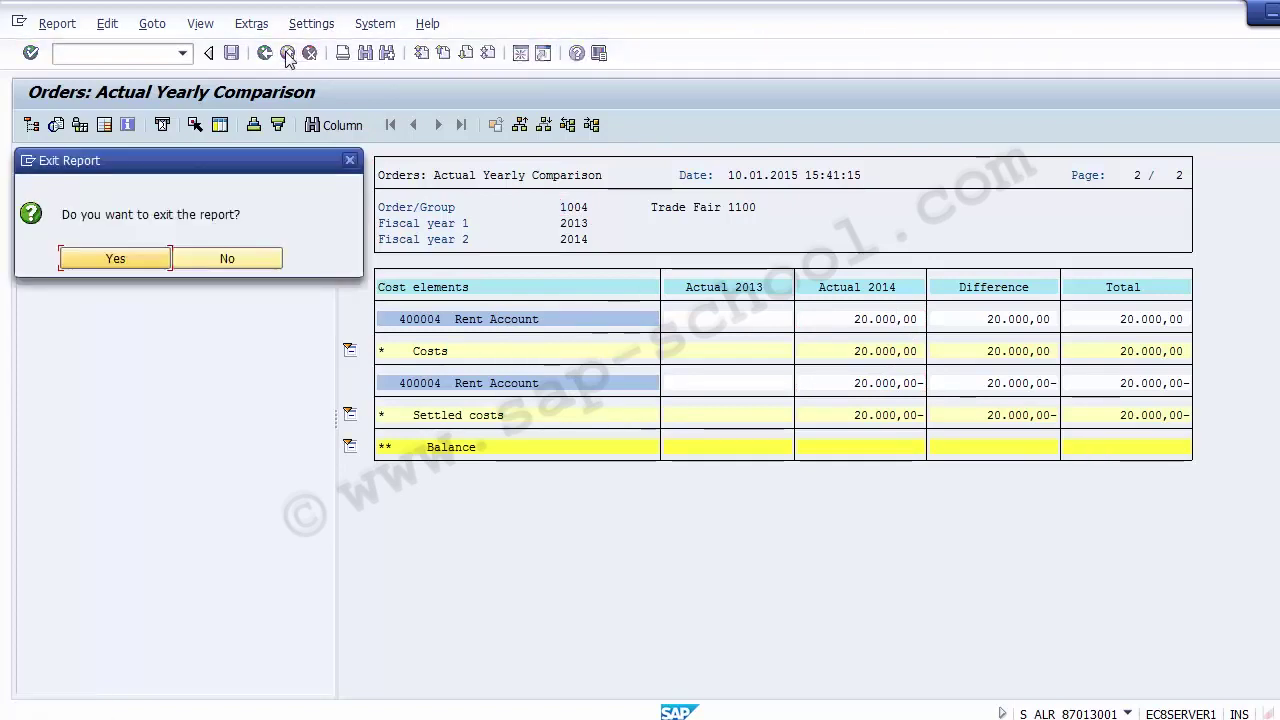
click(116, 259)
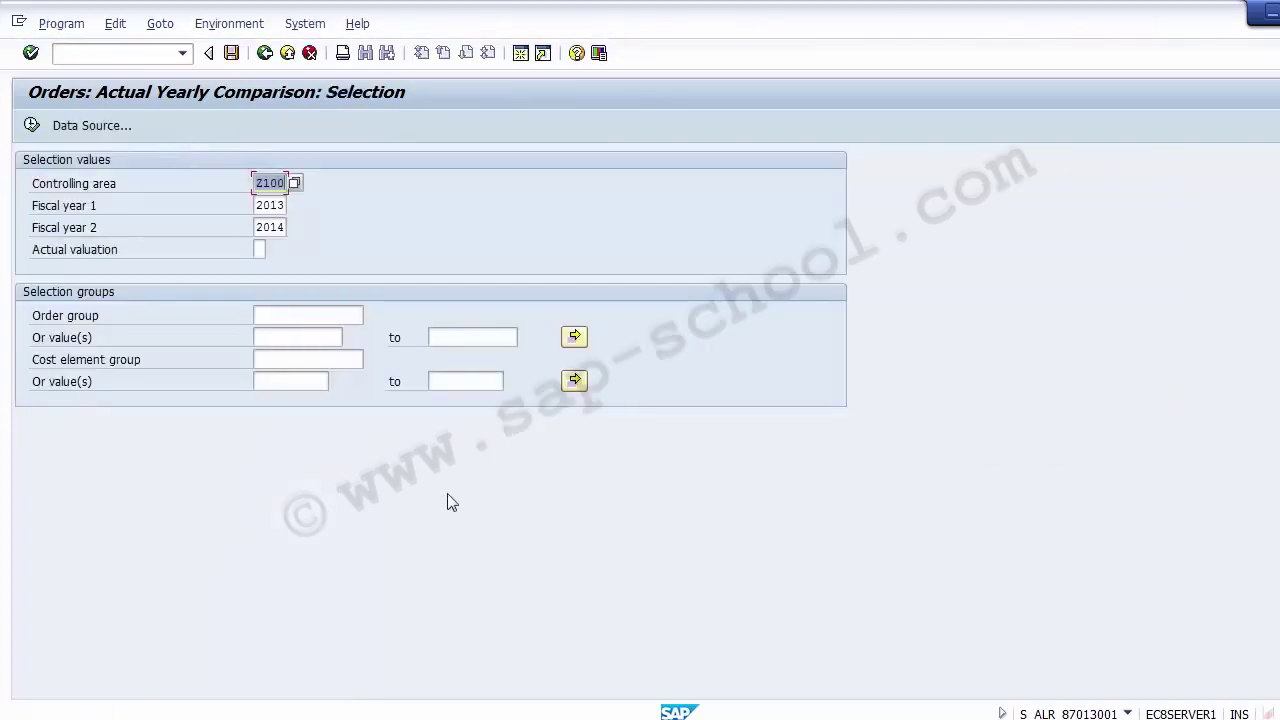
click(288, 53)
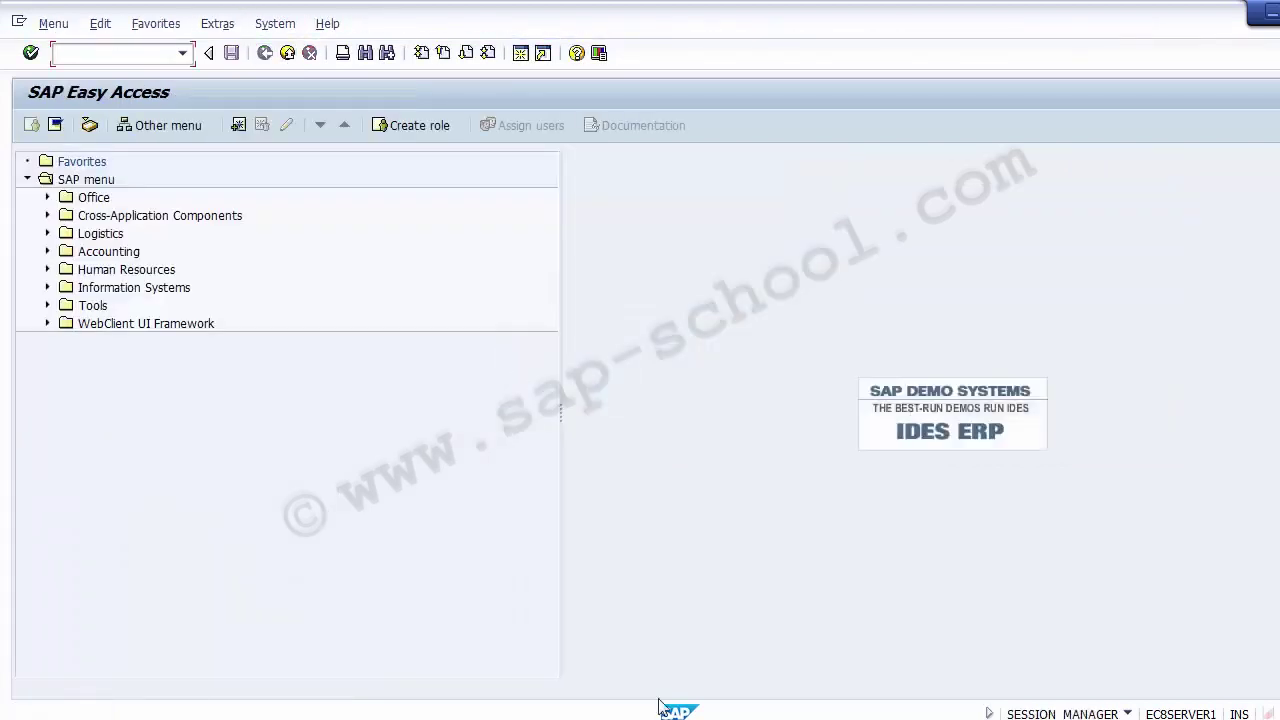
key(alt+Tab)
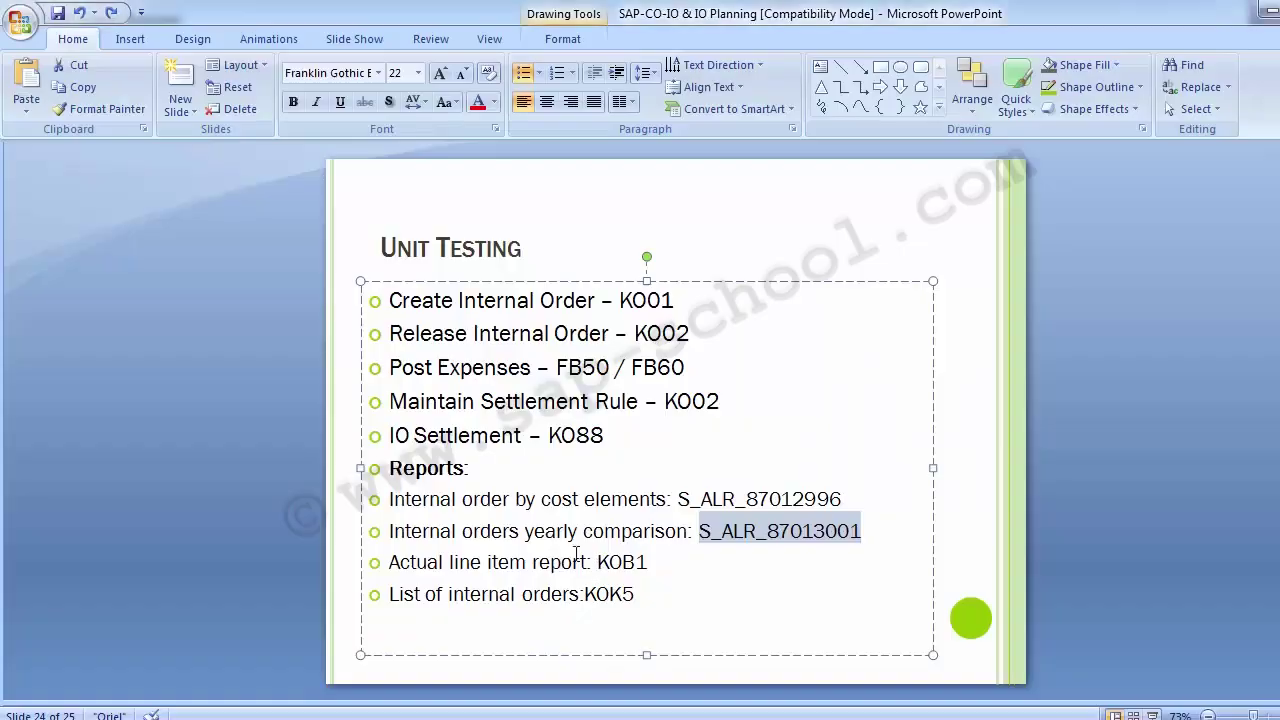
click(393, 562)
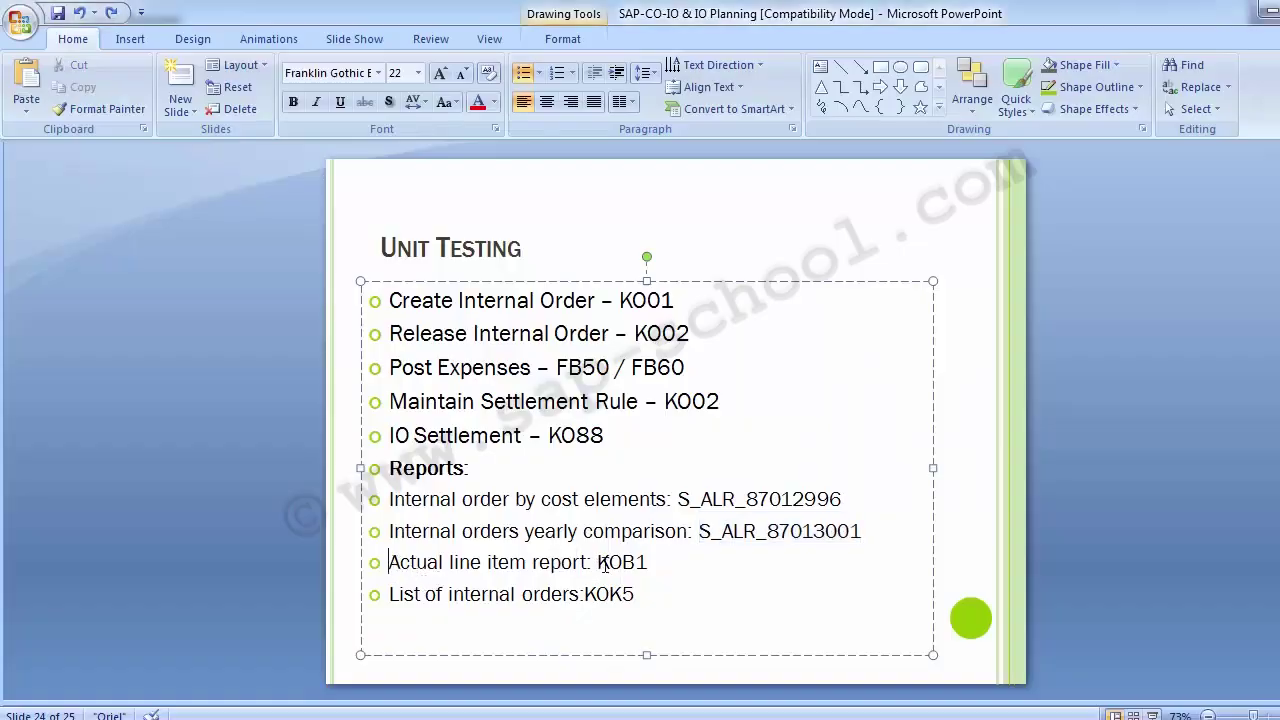
key(alt+Tab)
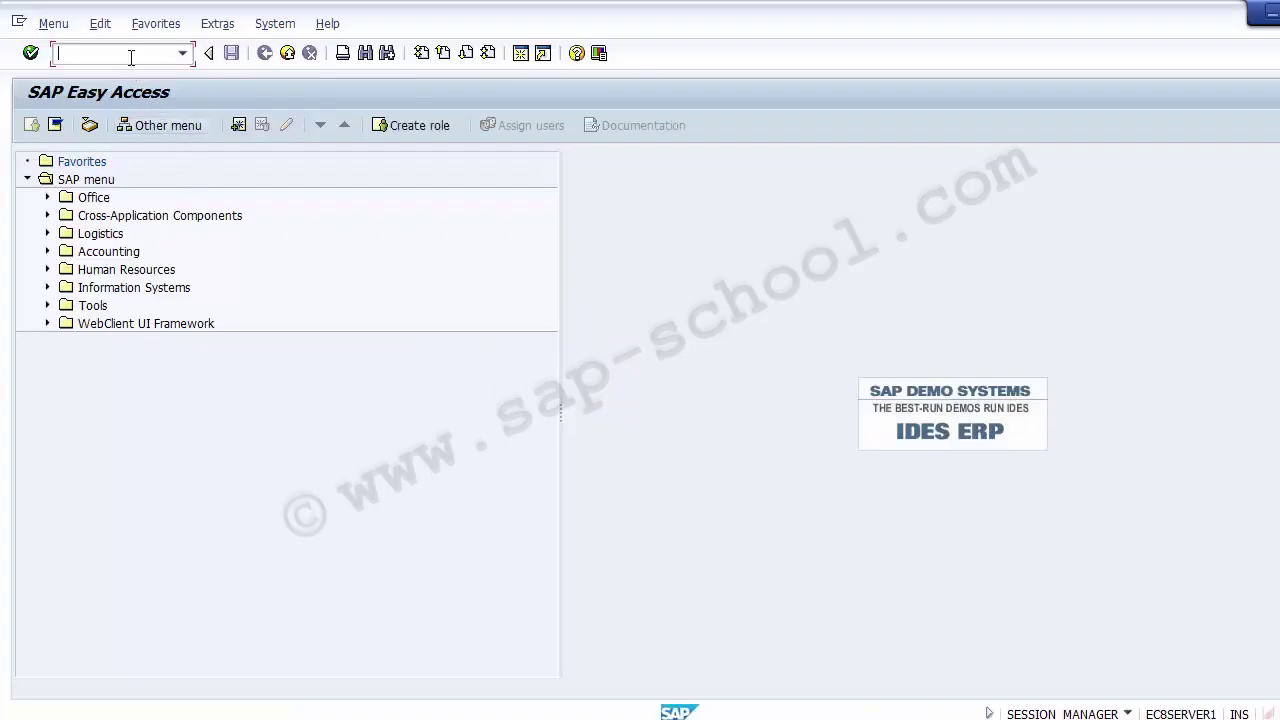
- Start KOB1 and review the order, order group, cost element and cost element group fields
text(KOB1)
key(Return)
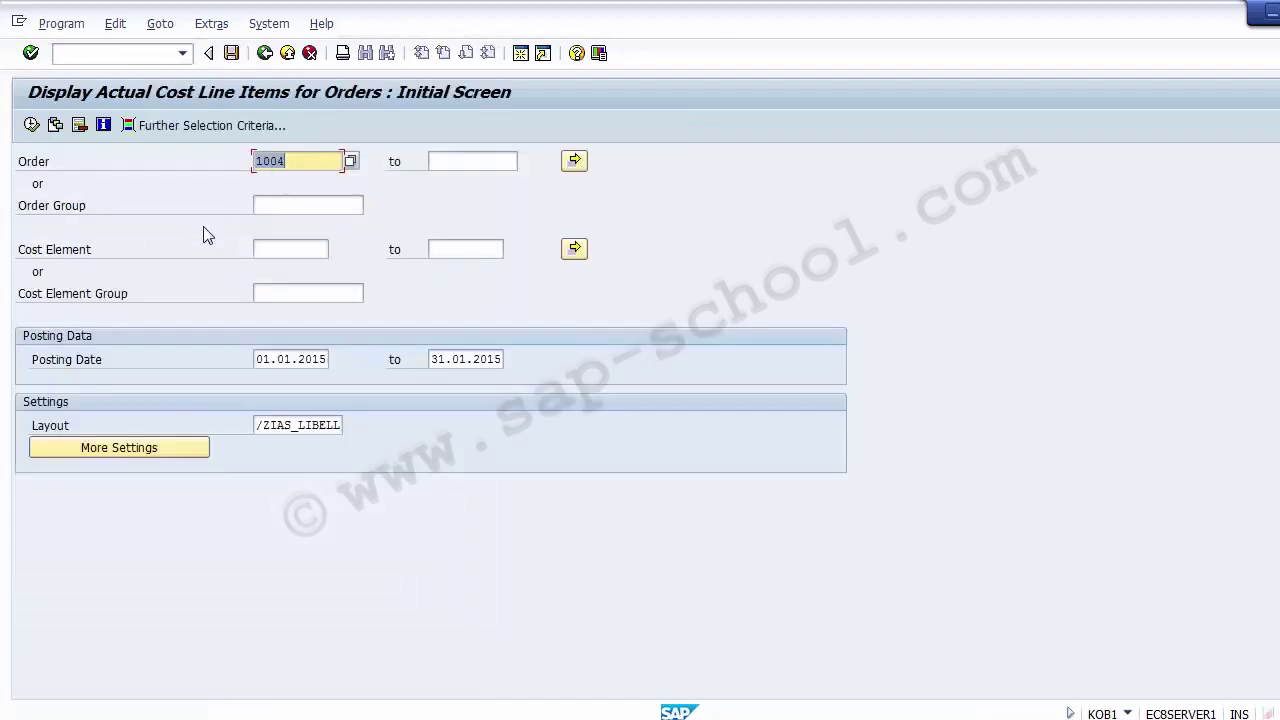
click(291, 170)
click(291, 205)
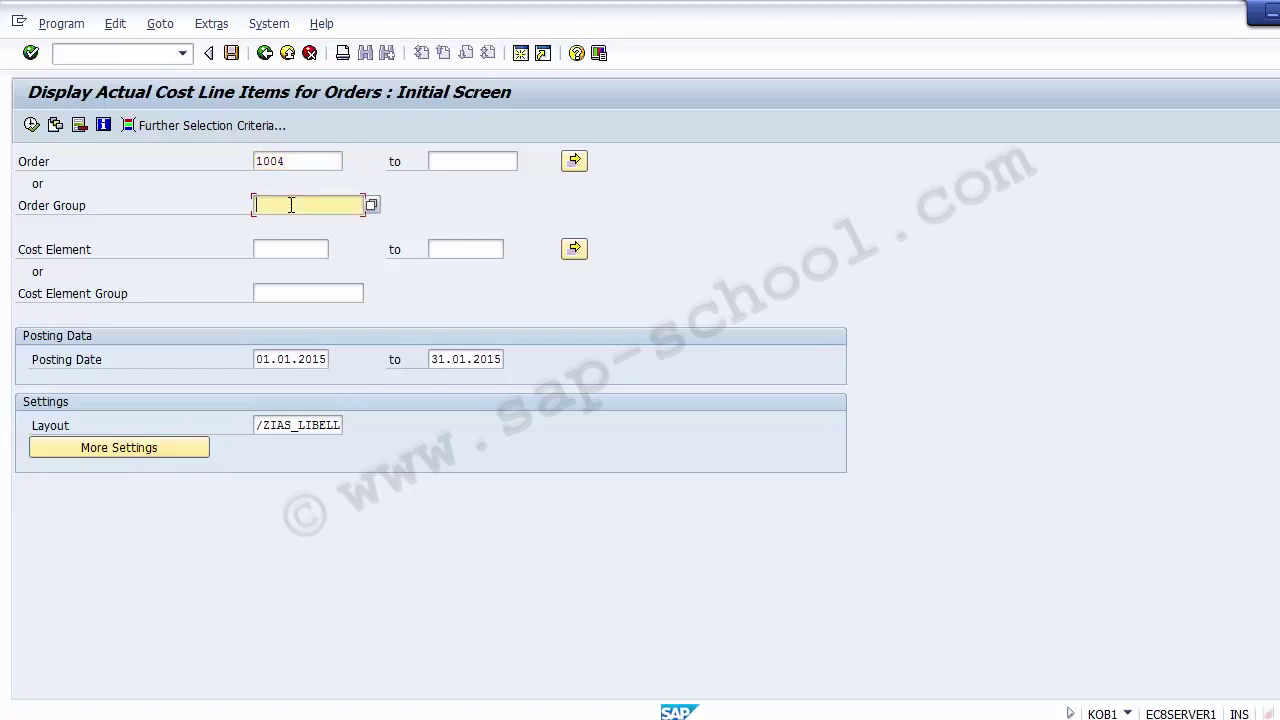
click(291, 249)
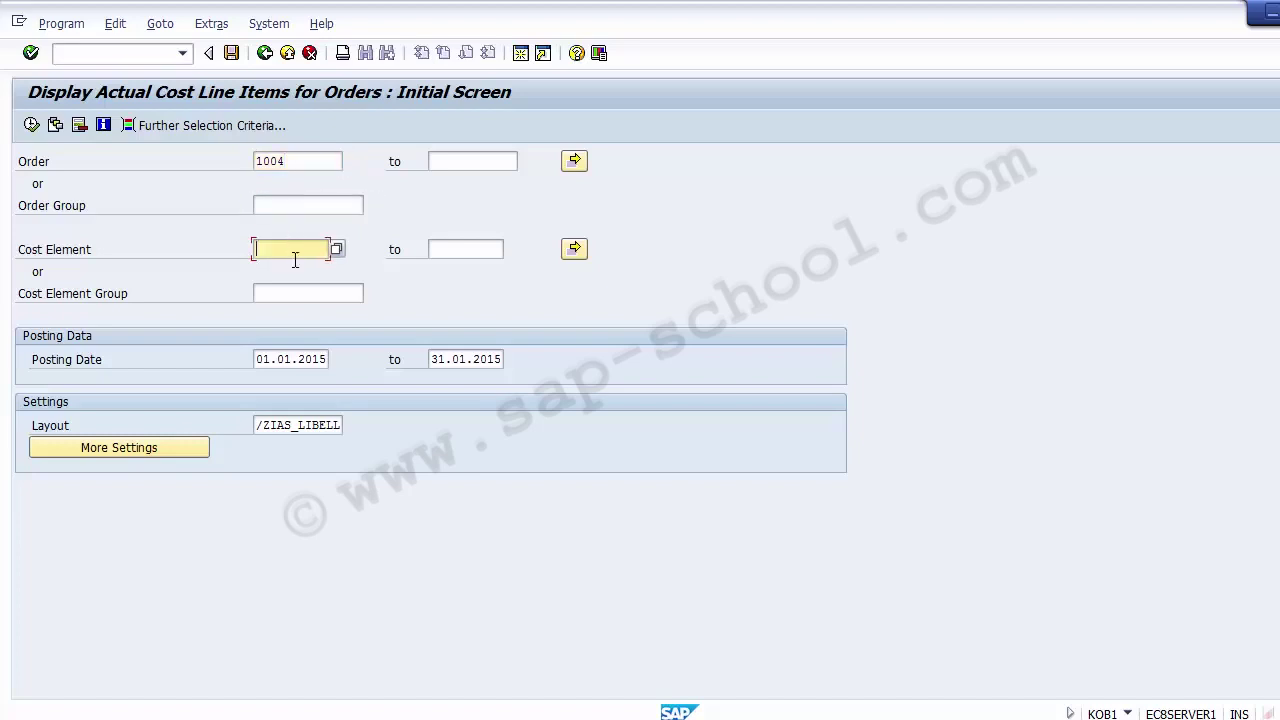
click(298, 292)
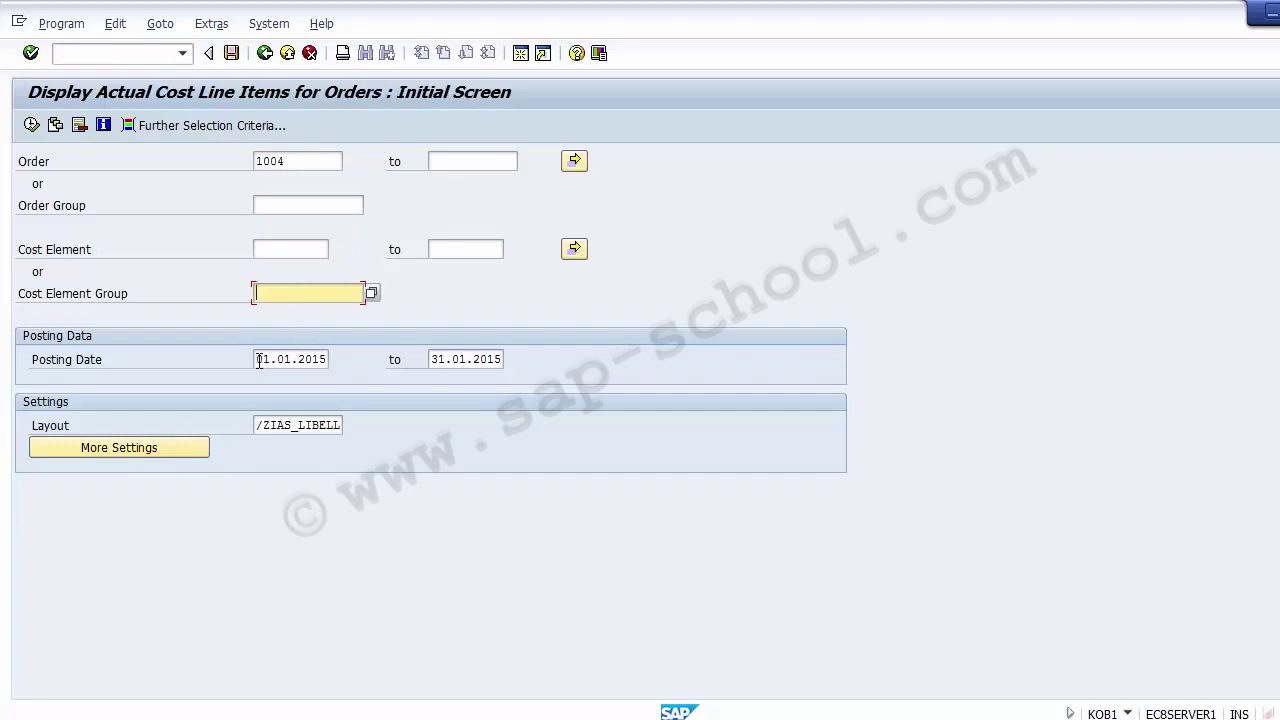
- Change the posting dates from January to 01.12.2015–31.12.2015
drag(258, 361, 334, 361)
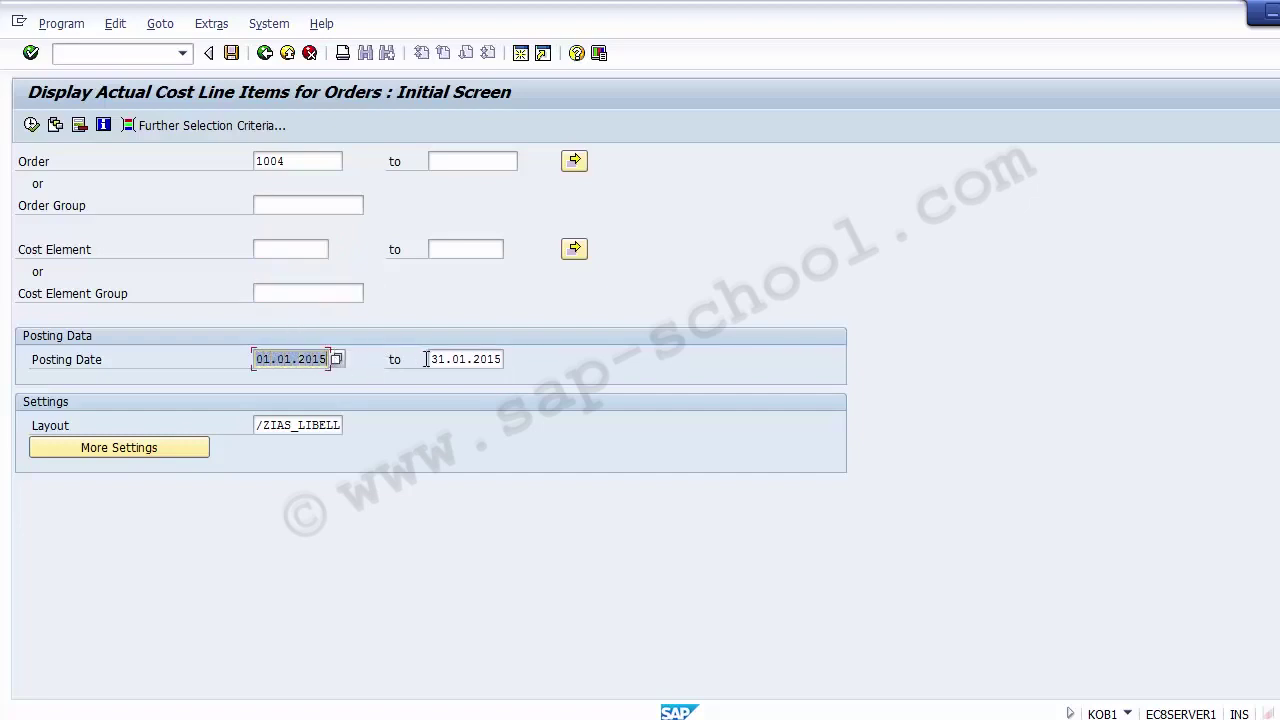
drag(427, 359, 504, 359)
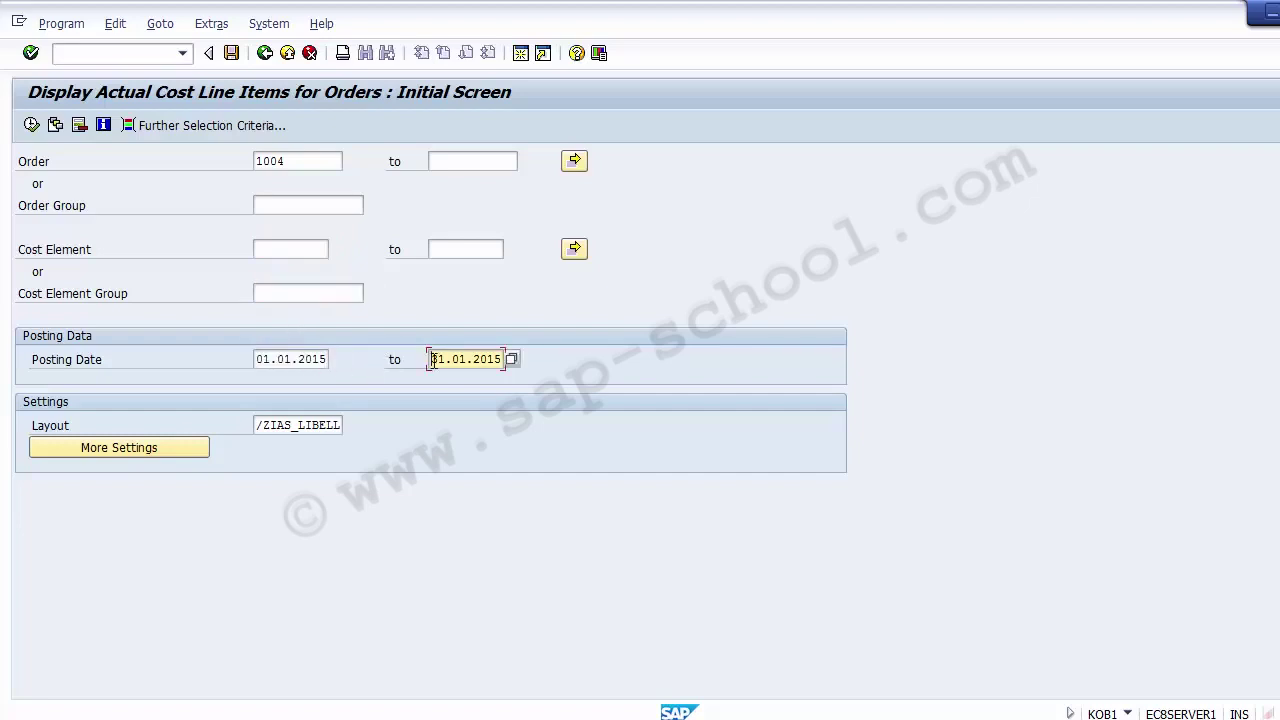
click(279, 360)
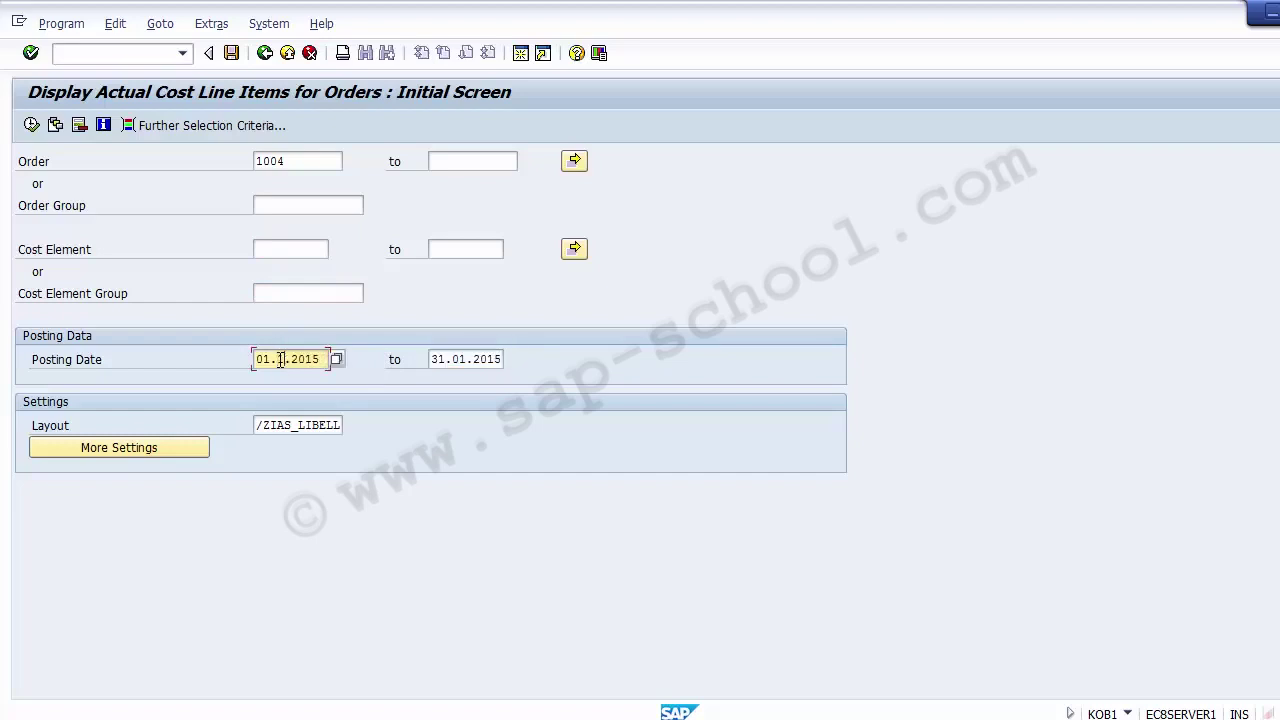
text(12)
key(Tab)
key(Left)
key(Left)
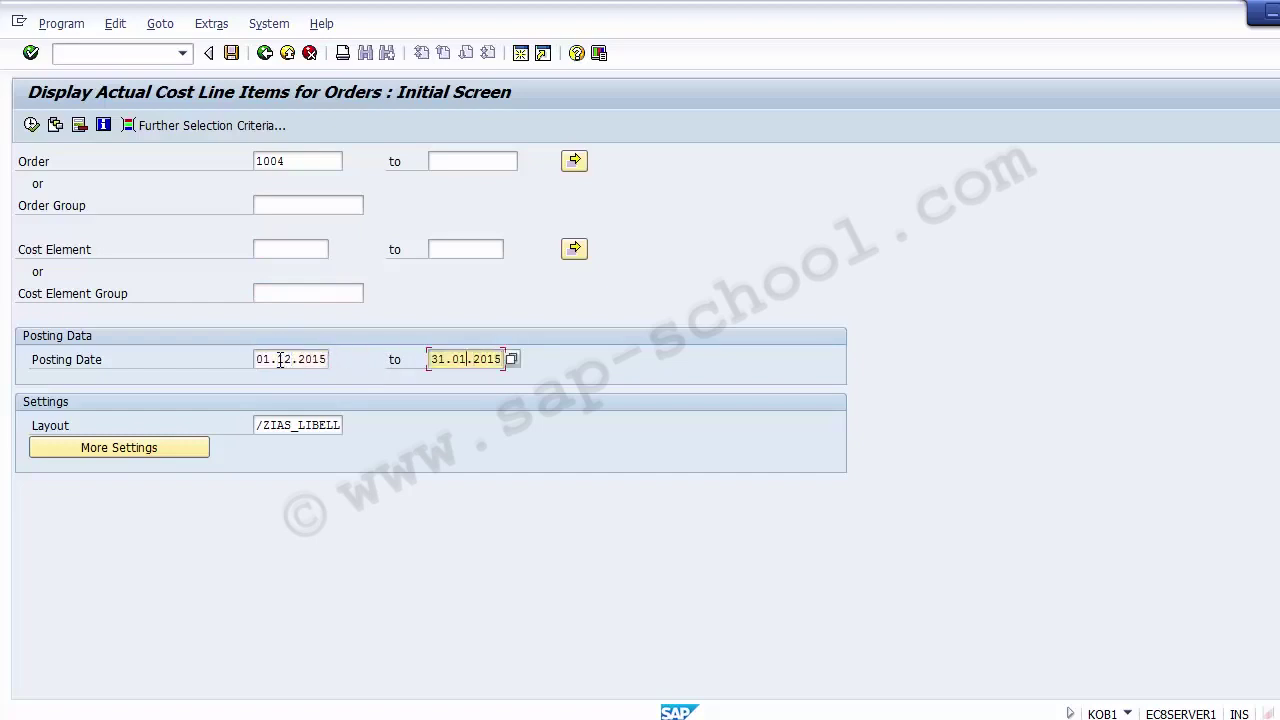
key(Left)
key(Left)
key(Left)
key(BackSpace)
key(BackSpace)
text(12)
- Set the order range to 1001 through 1004 and recheck the posting dates
click(302, 162)
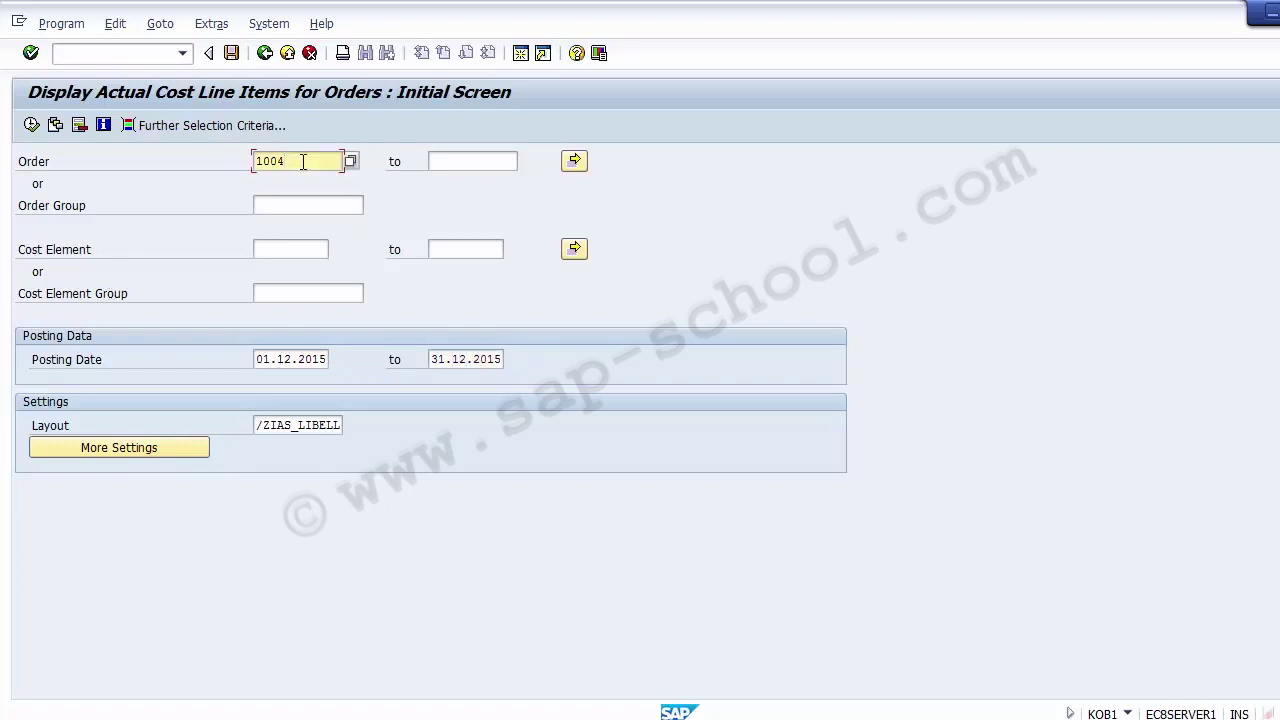
key(BackSpace)
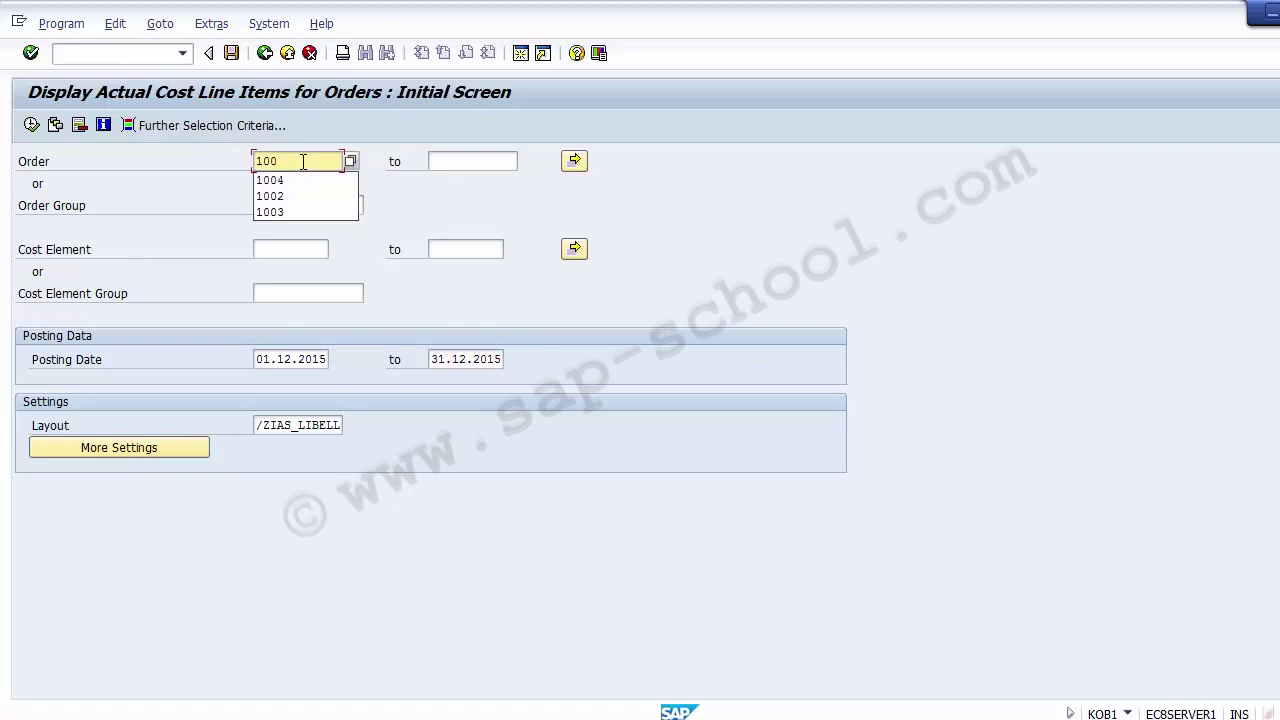
text(1)
key(Tab)
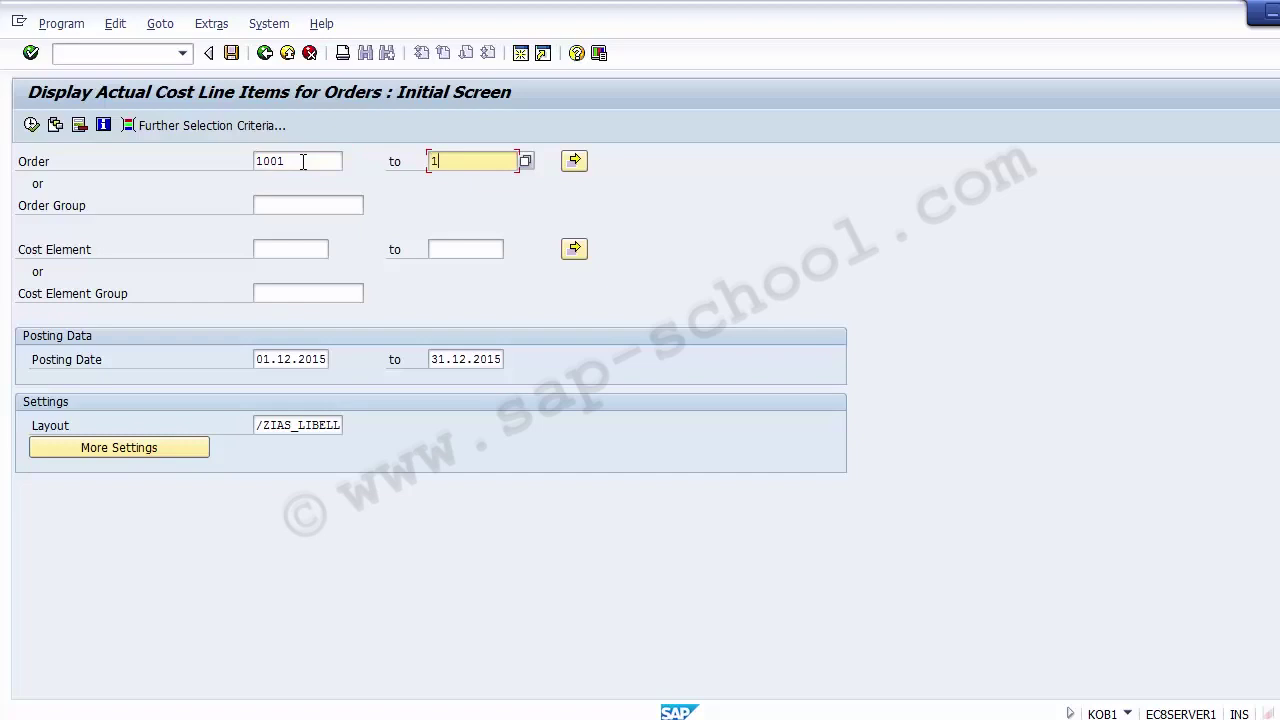
text(1004)
drag(256, 360, 330, 362)
drag(430, 360, 500, 365)
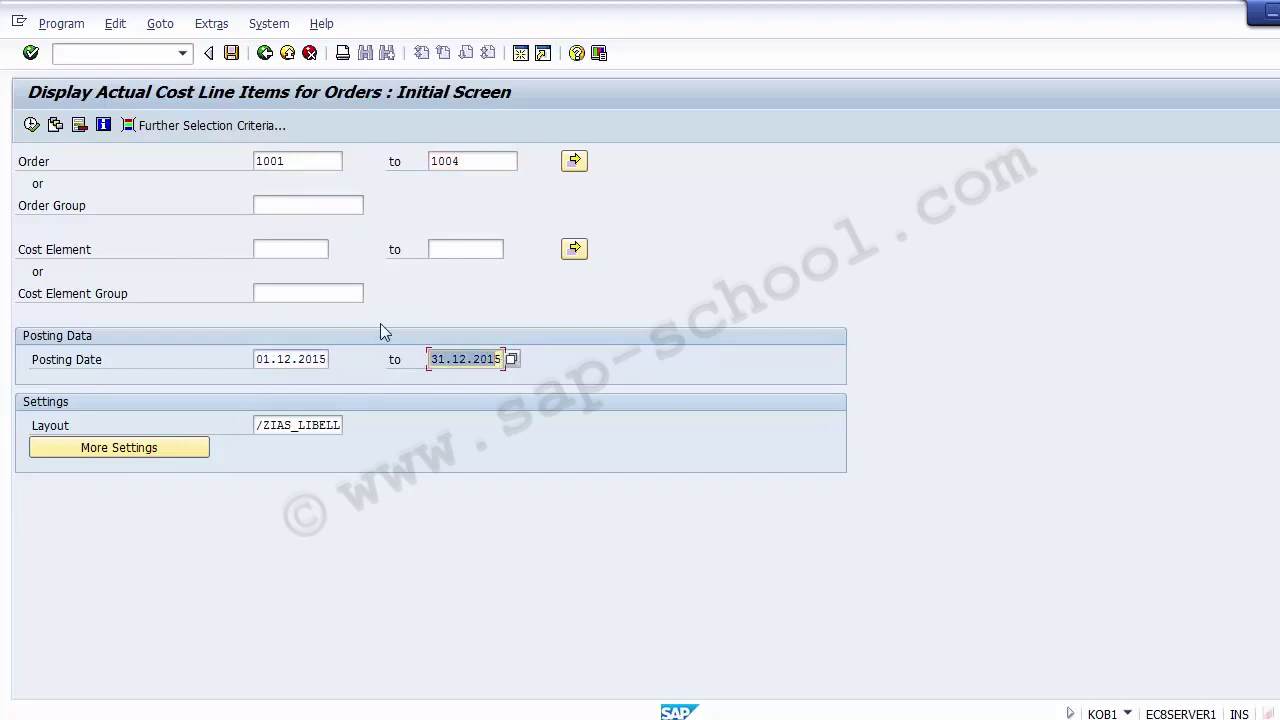
- Execute, then rerun the line item report with posting dates 01.12.2014–31.12.2014
click(31, 125)
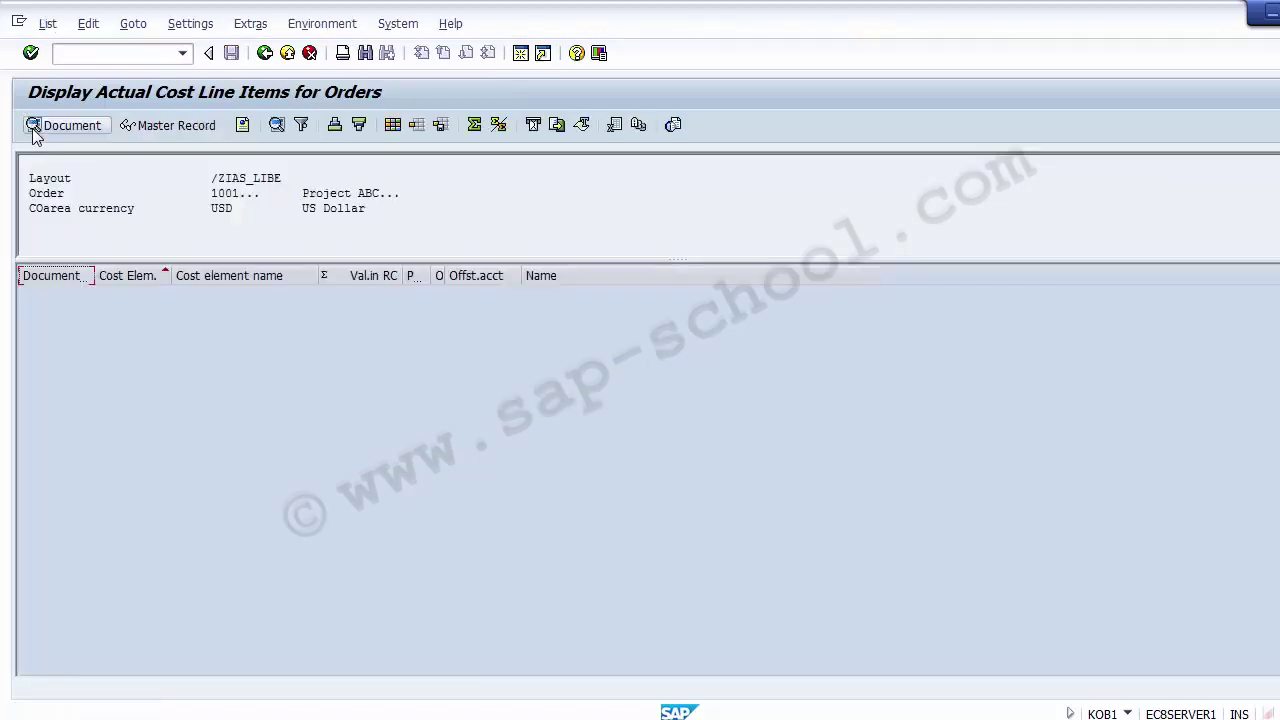
click(265, 53)
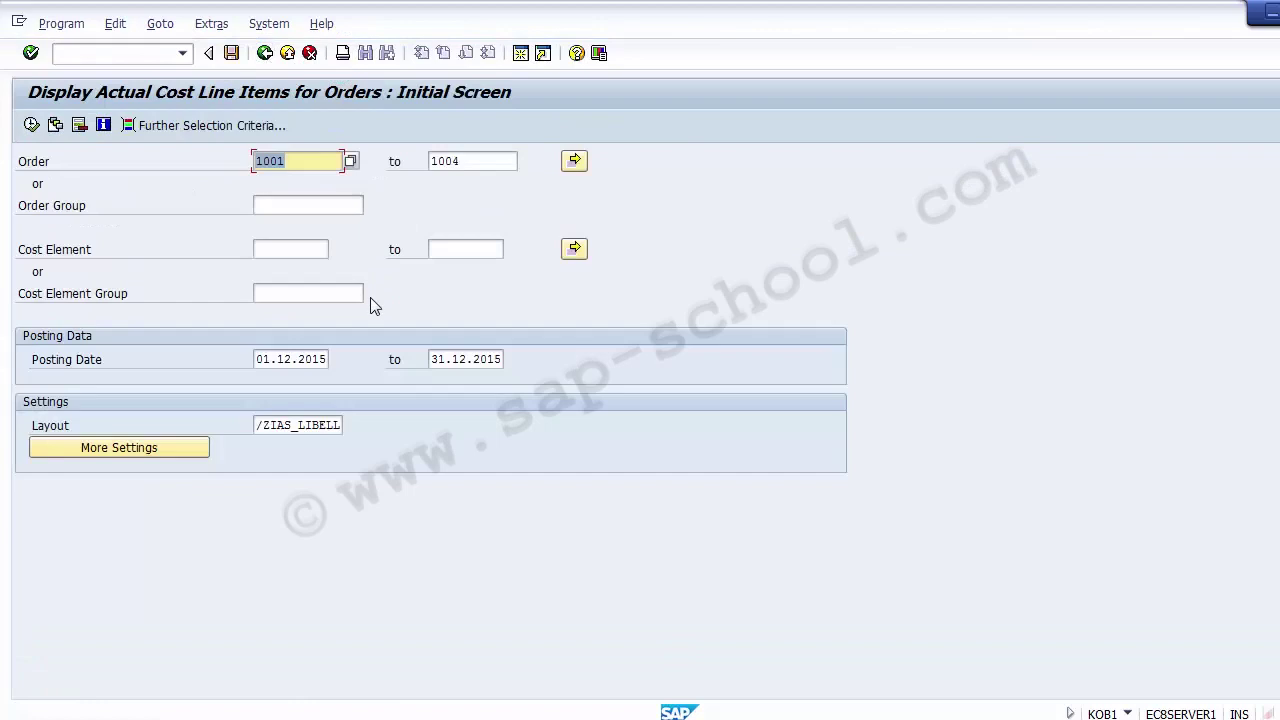
click(326, 359)
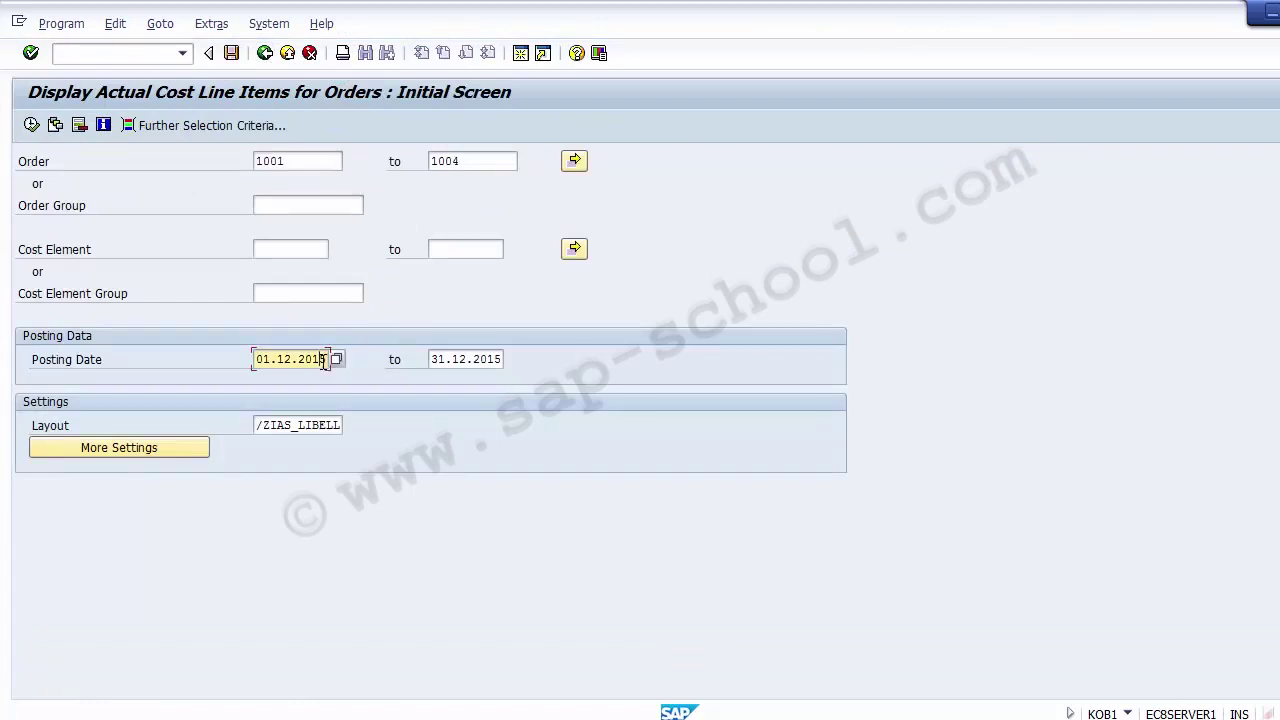
click(503, 361)
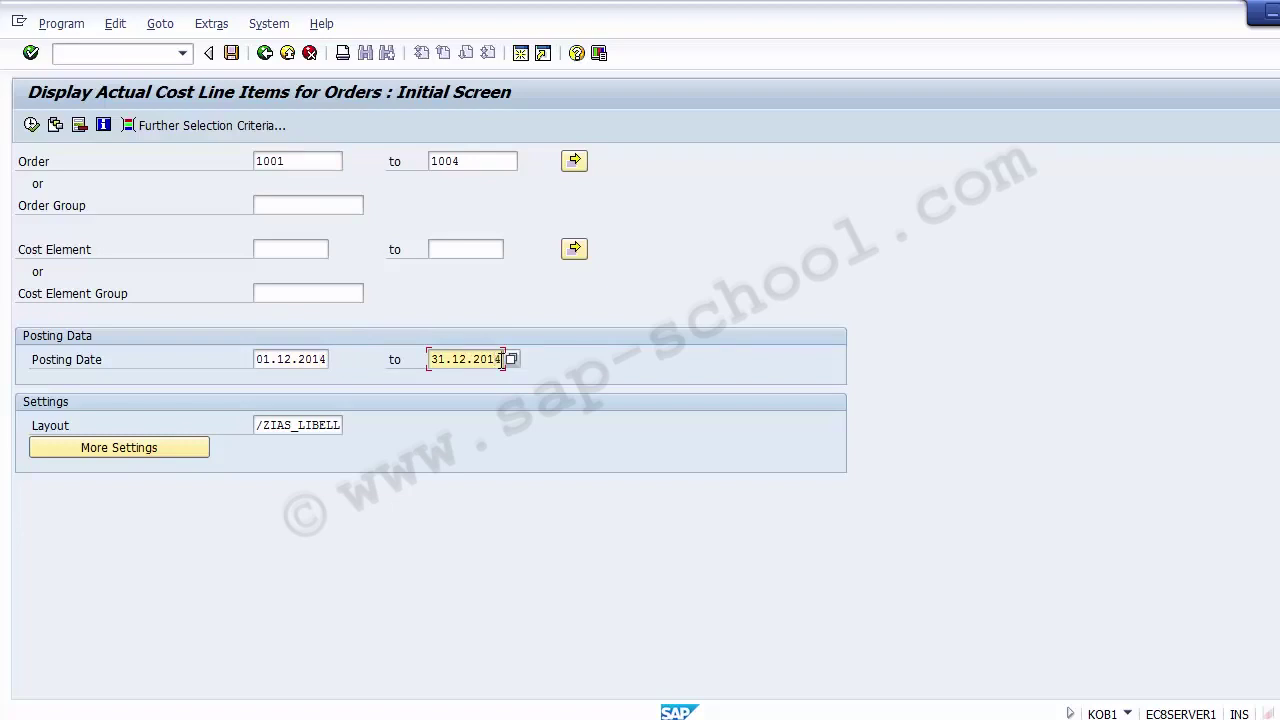
click(31, 126)
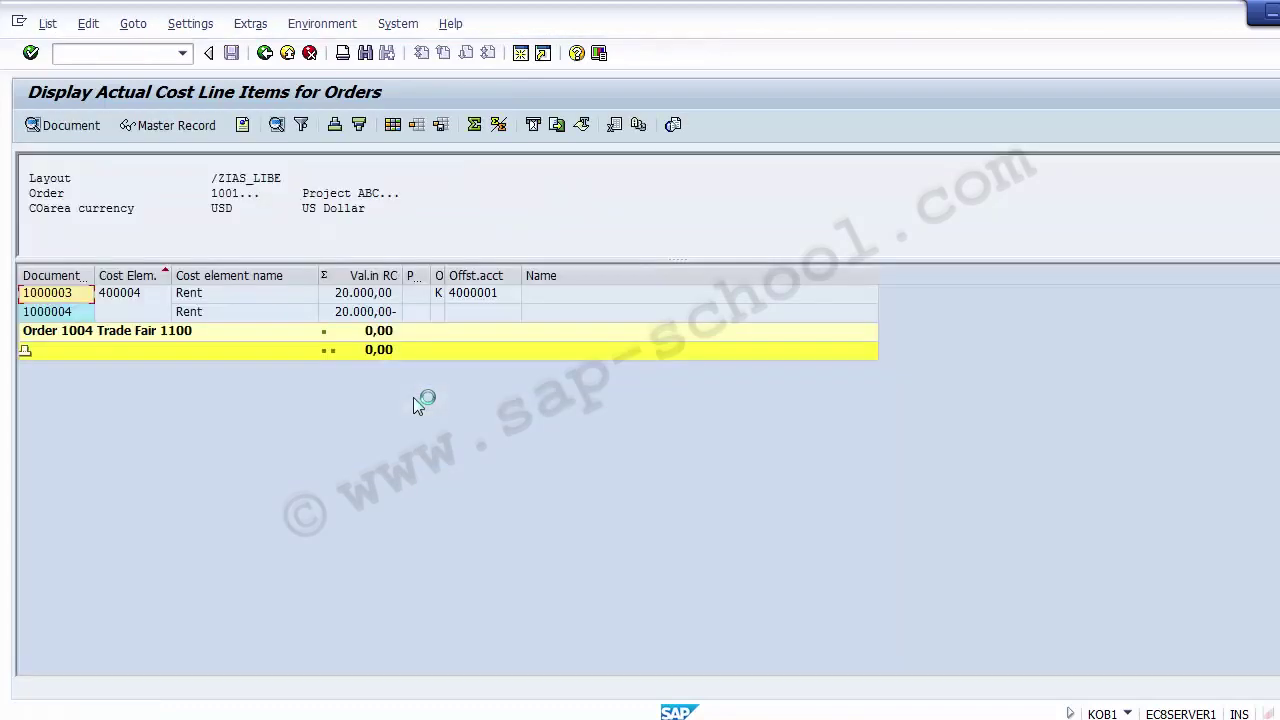
- Examine the ±20.000,00 rent postings, documents 1000003/1000004, cost element 400004 and offset account 4000001
click(357, 297)
click(357, 313)
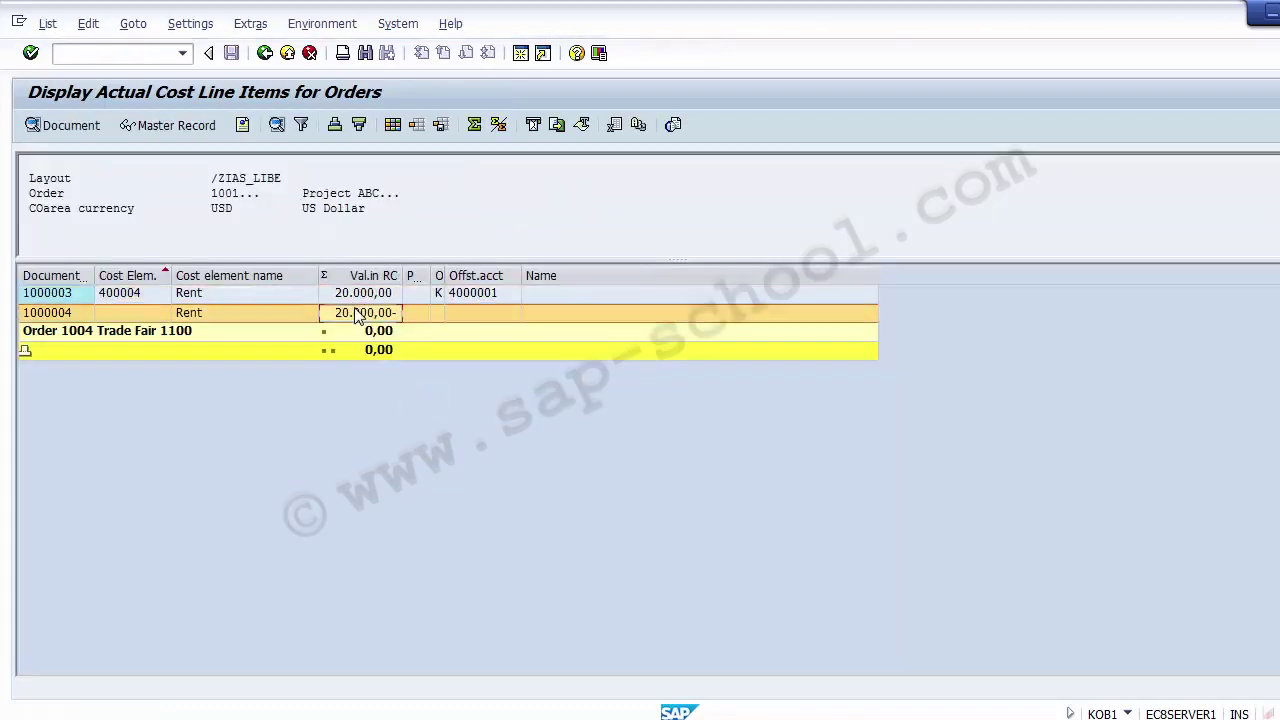
click(357, 297)
click(355, 314)
click(345, 294)
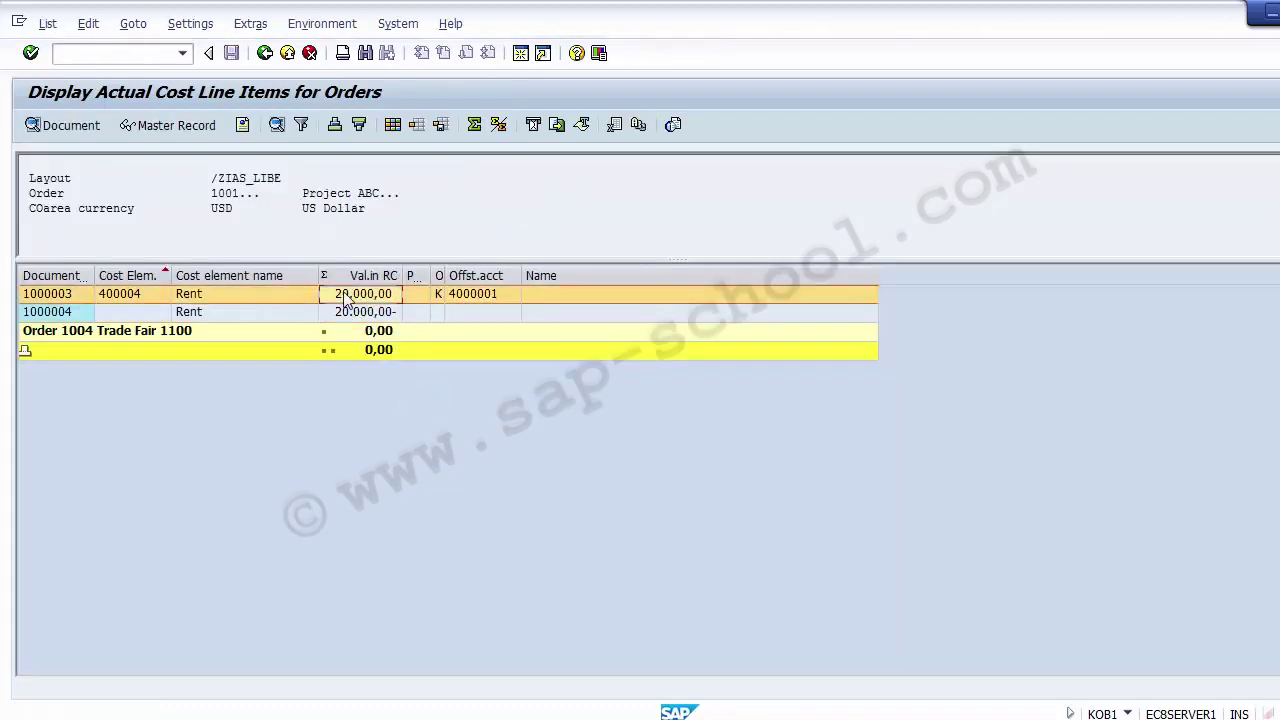
click(345, 313)
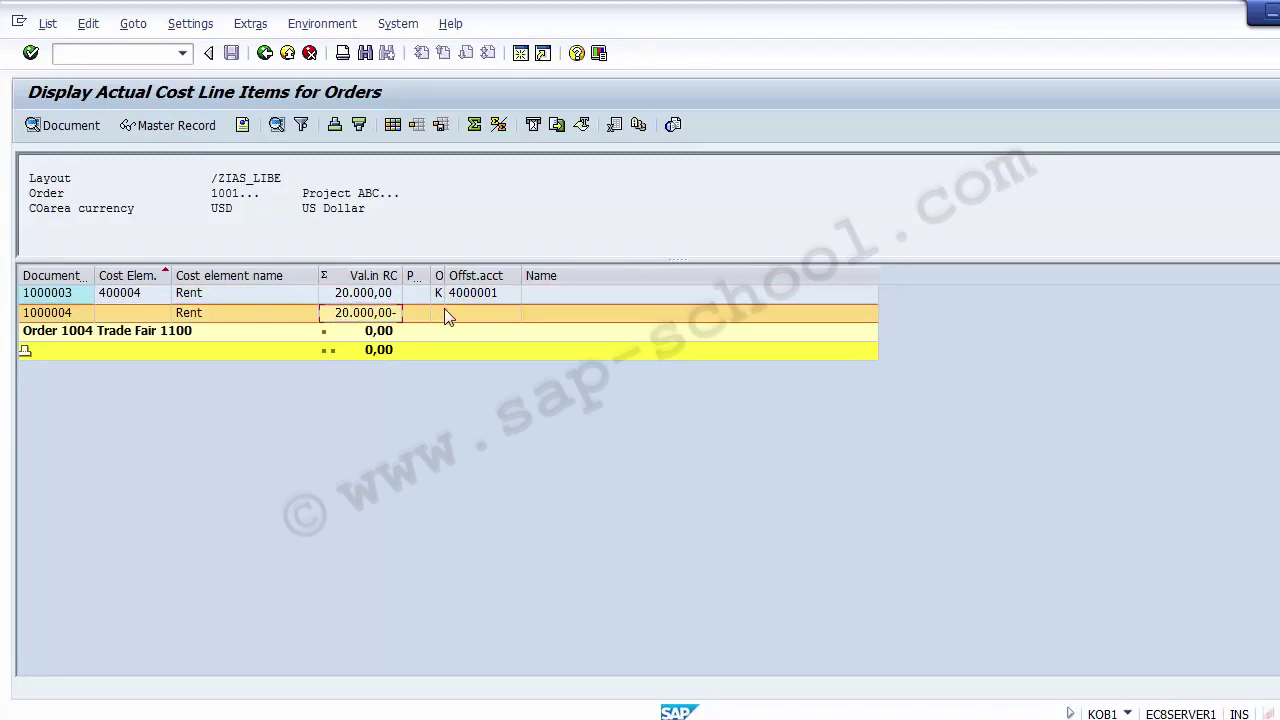
click(66, 295)
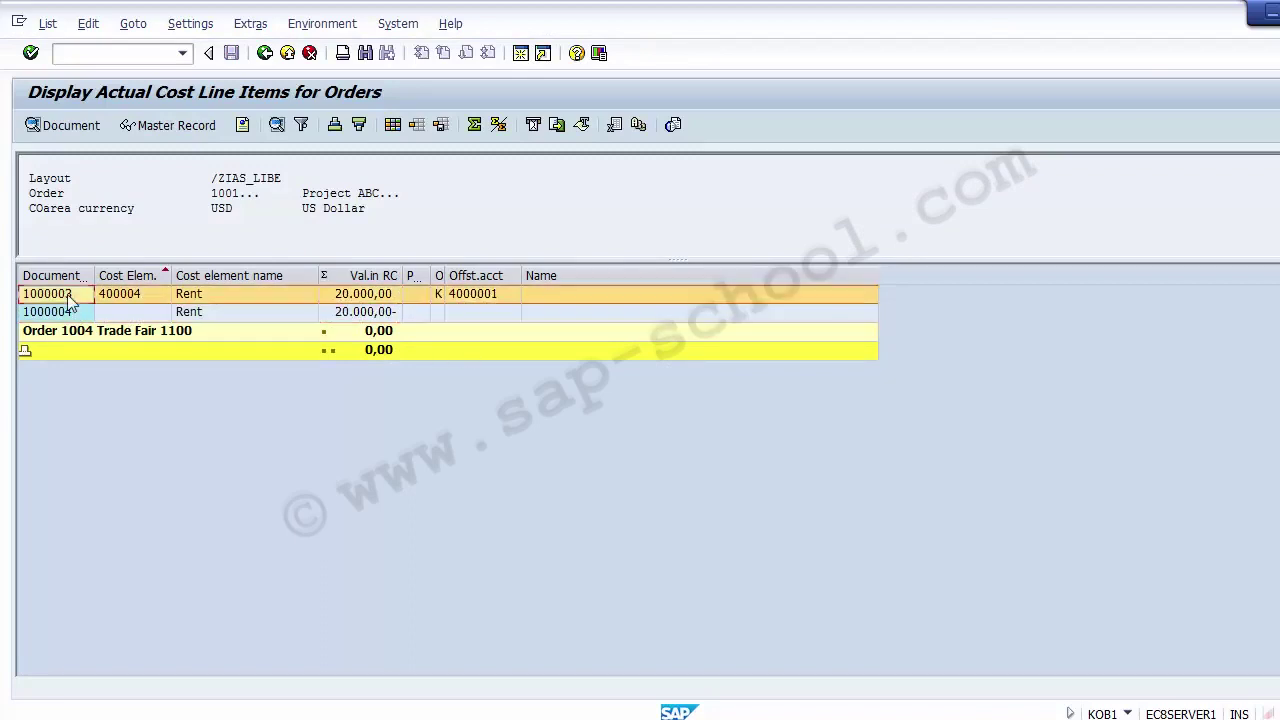
click(67, 314)
click(58, 296)
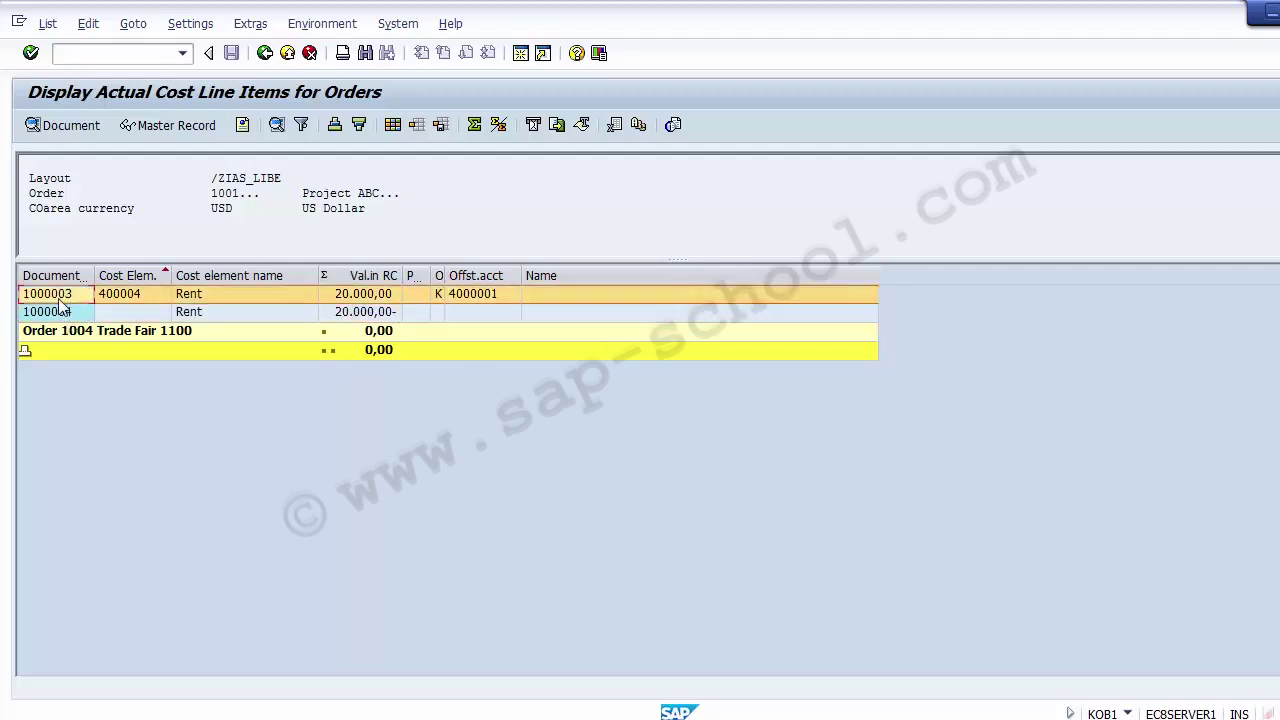
click(137, 296)
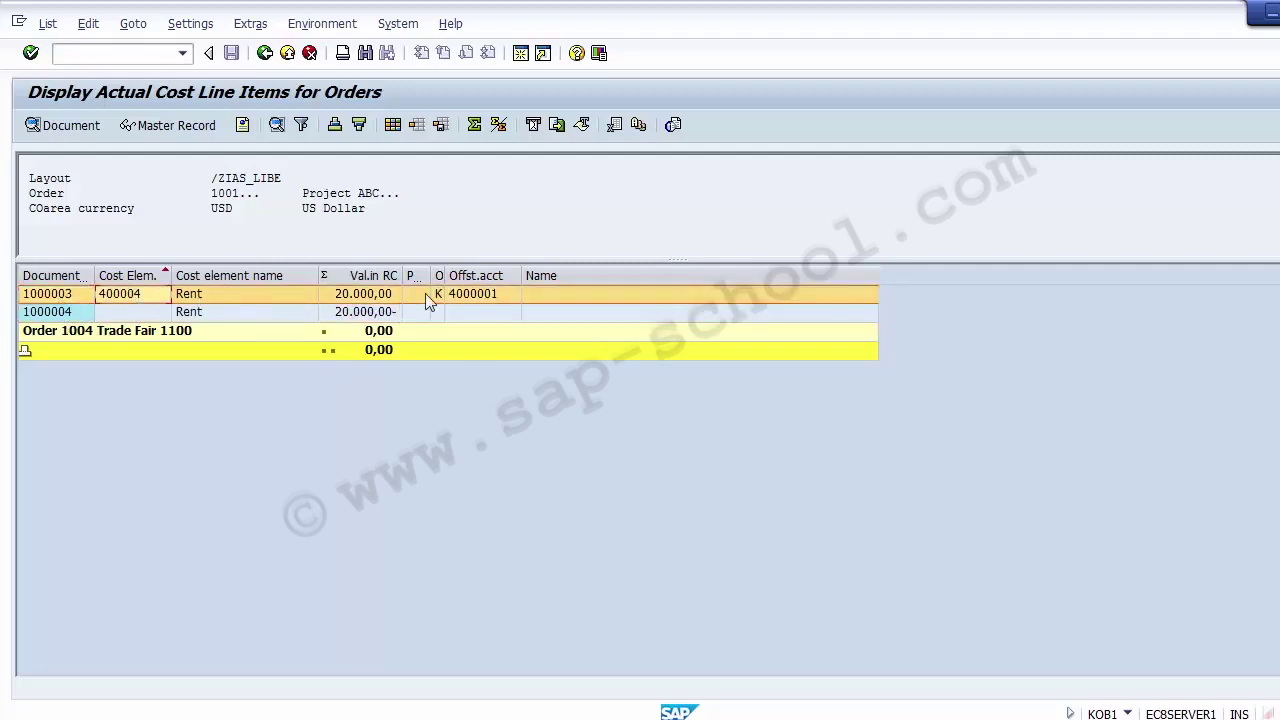
click(461, 296)
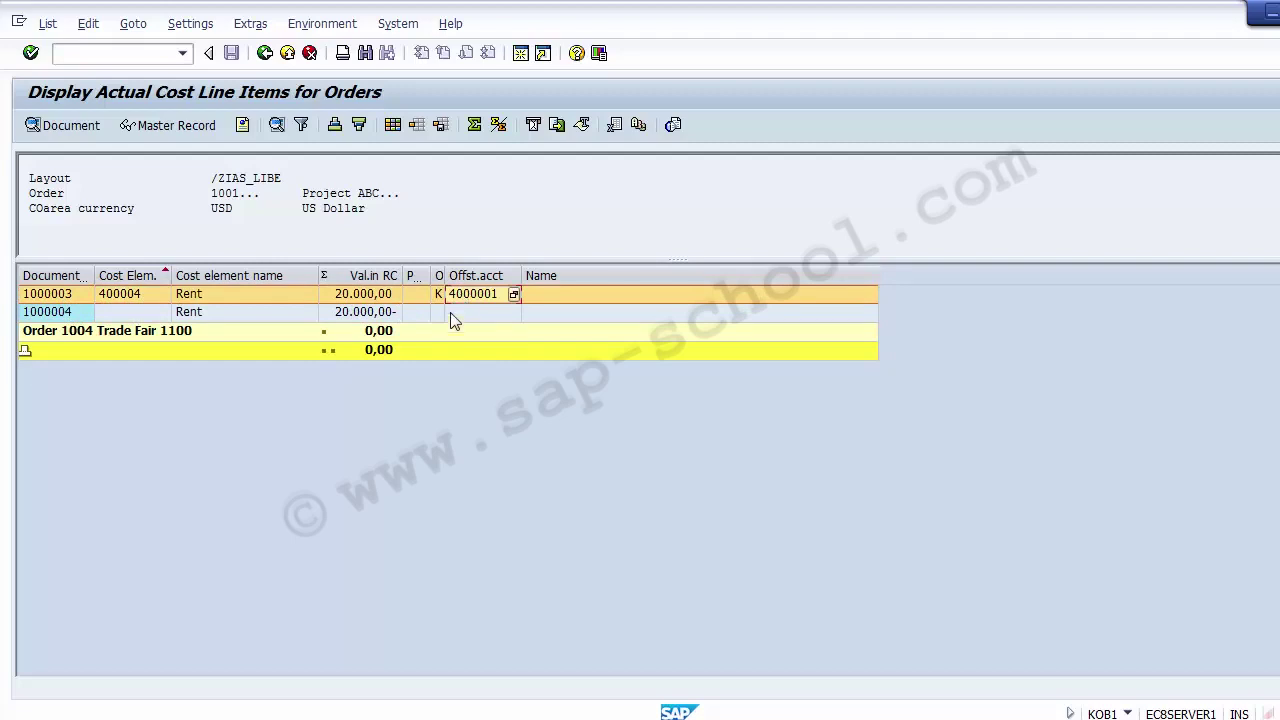
- Collapse and re-expand the Order 1004 Trade Fair 1100 subtotal, then exit the list
click(78, 331)
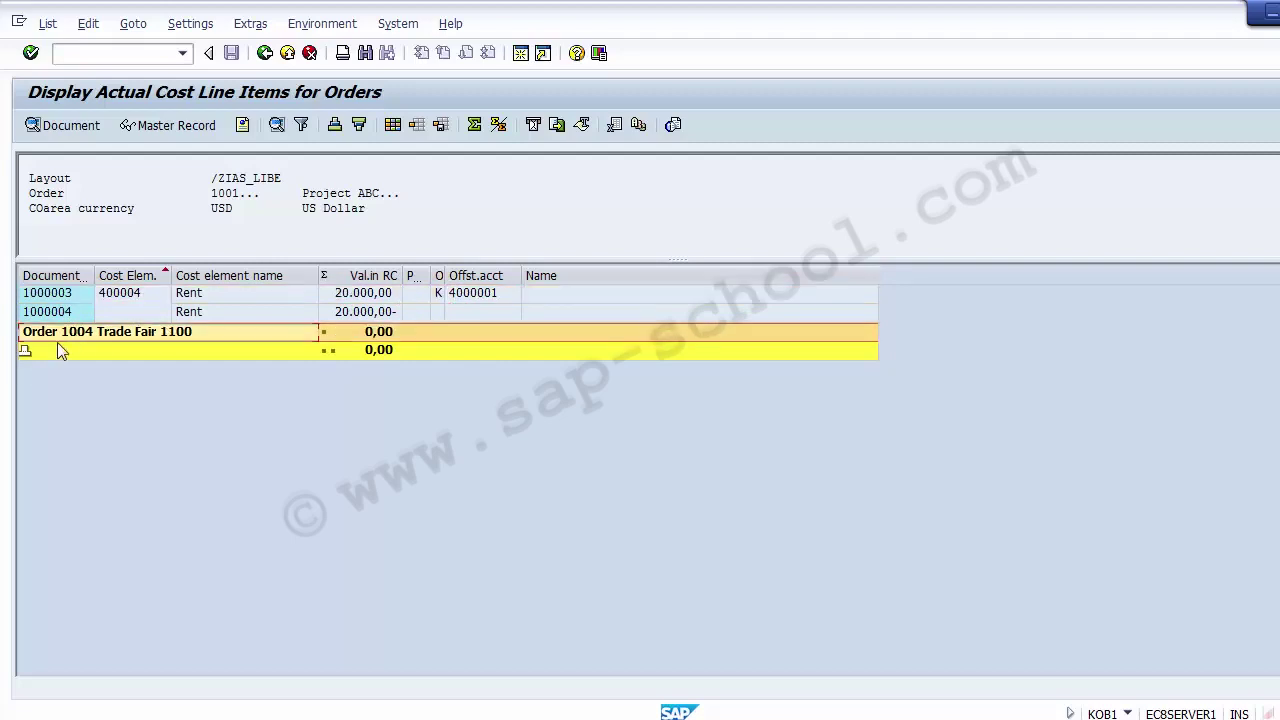
click(24, 350)
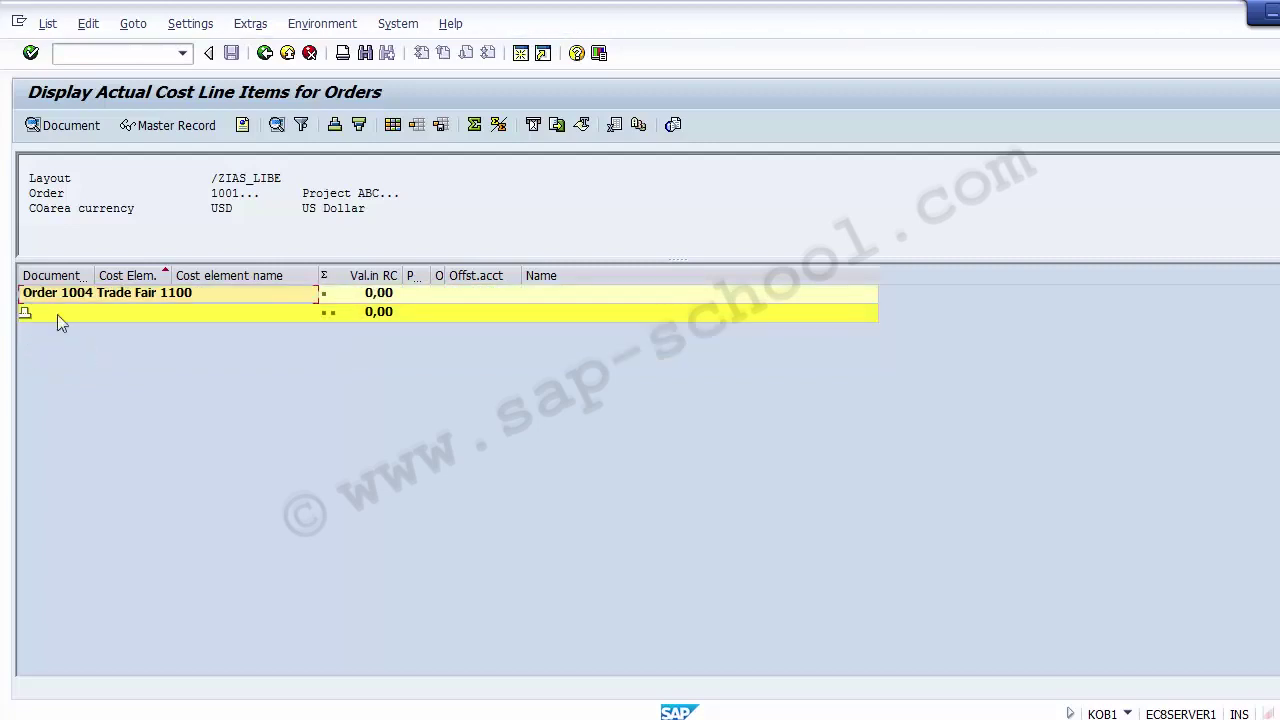
click(24, 313)
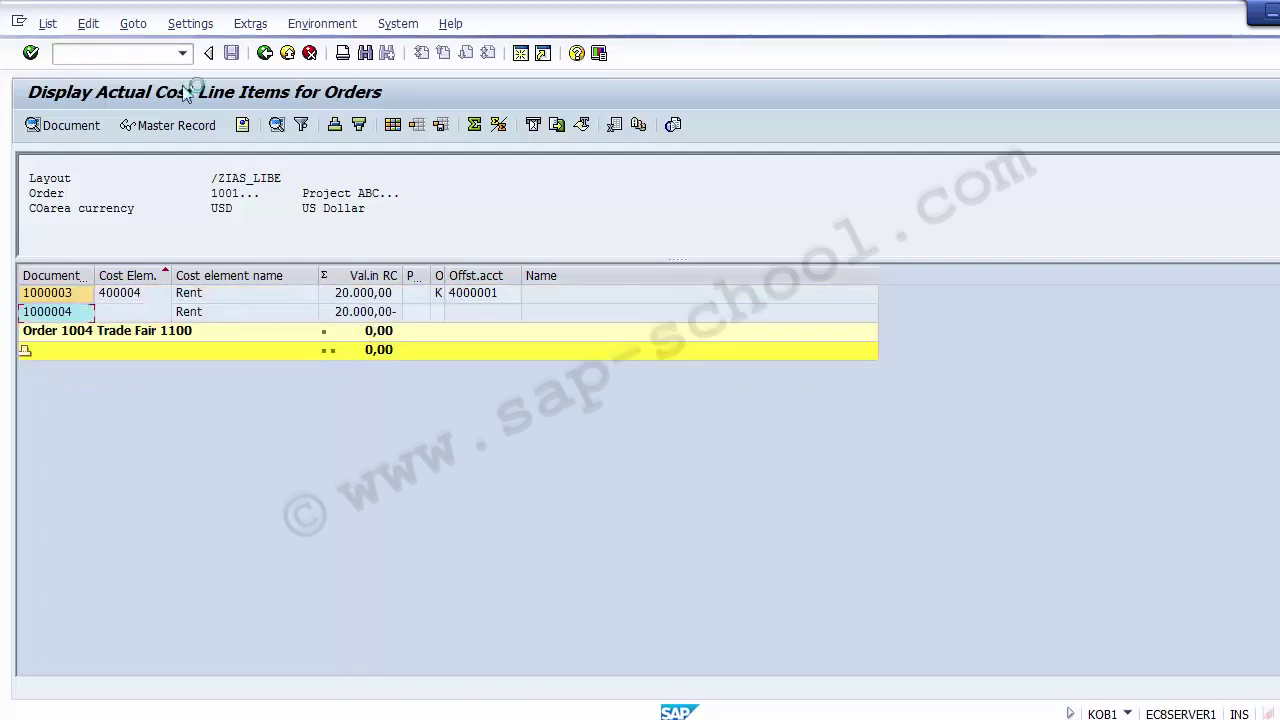
click(287, 53)
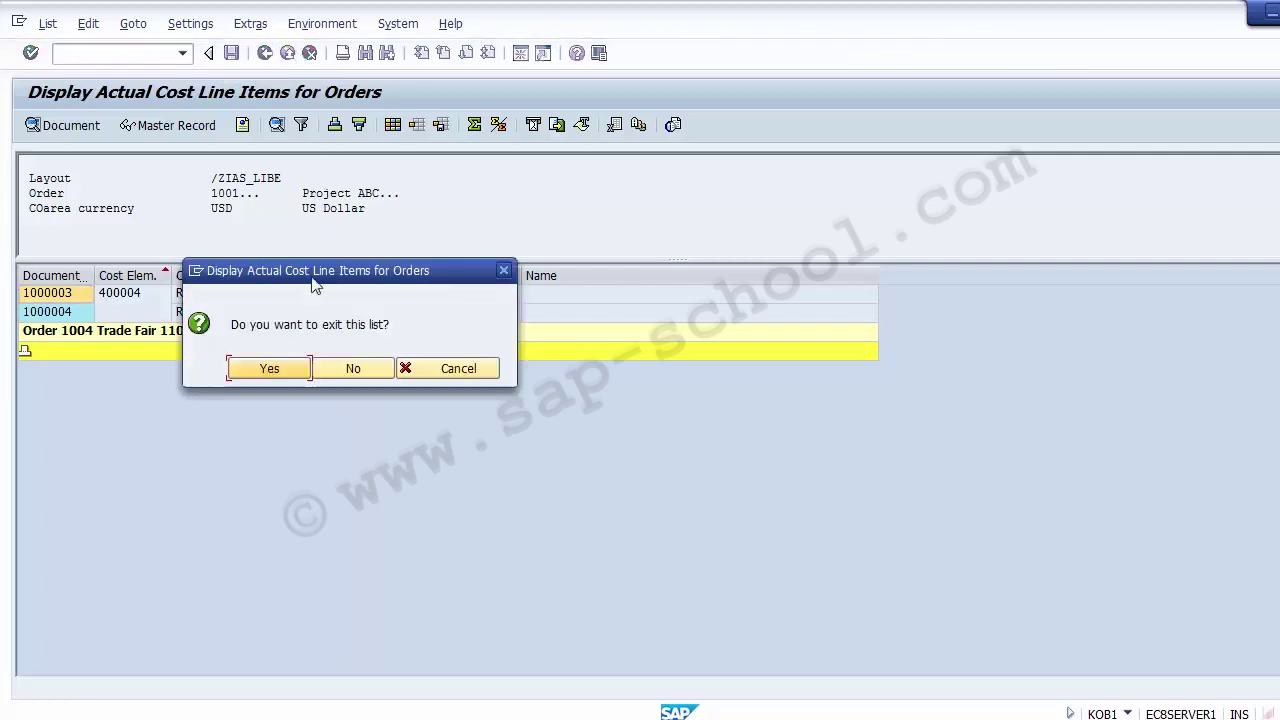
click(264, 369)
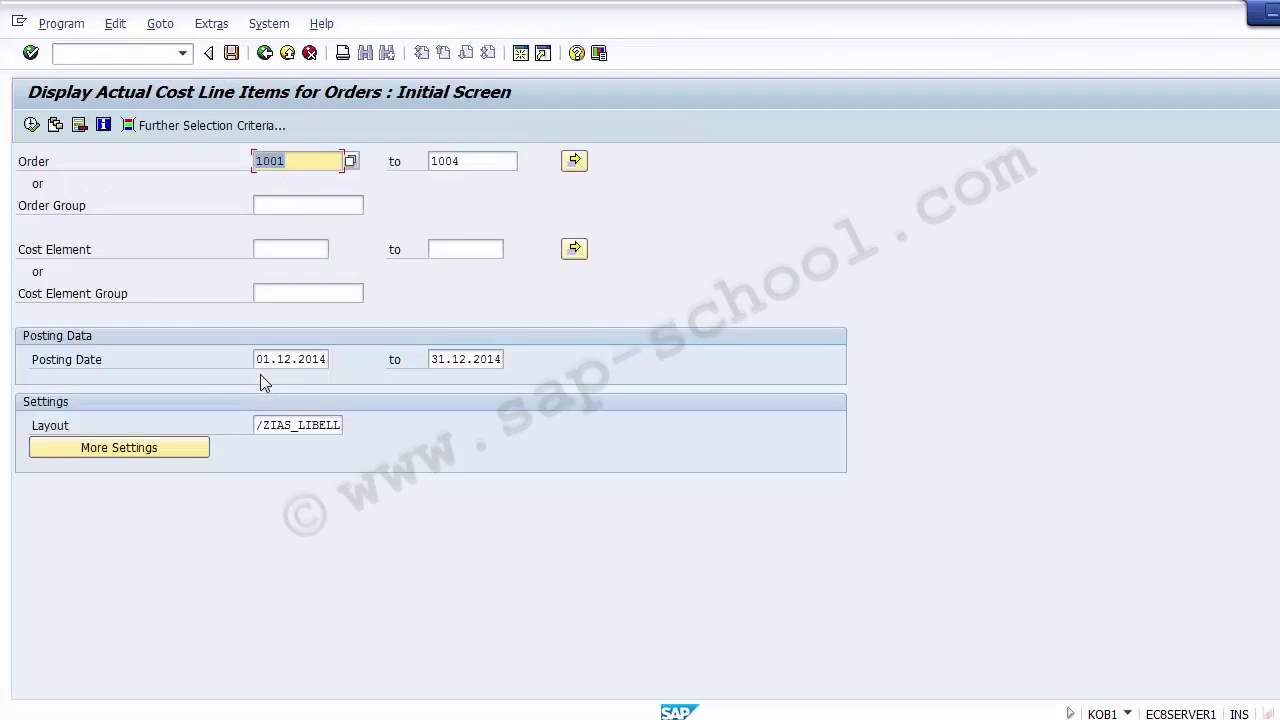
- Close the report, switch from the slide to SAP Easy Access and enter KOK%
click(287, 53)
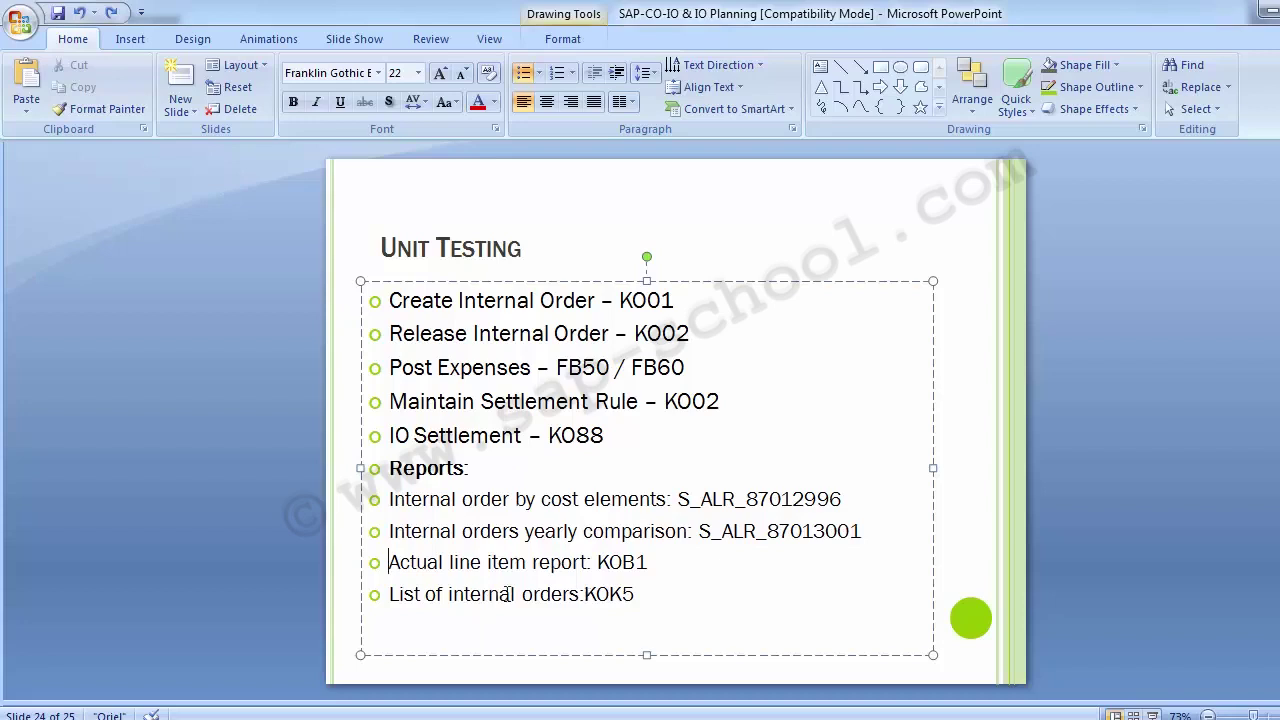
click(231, 437)
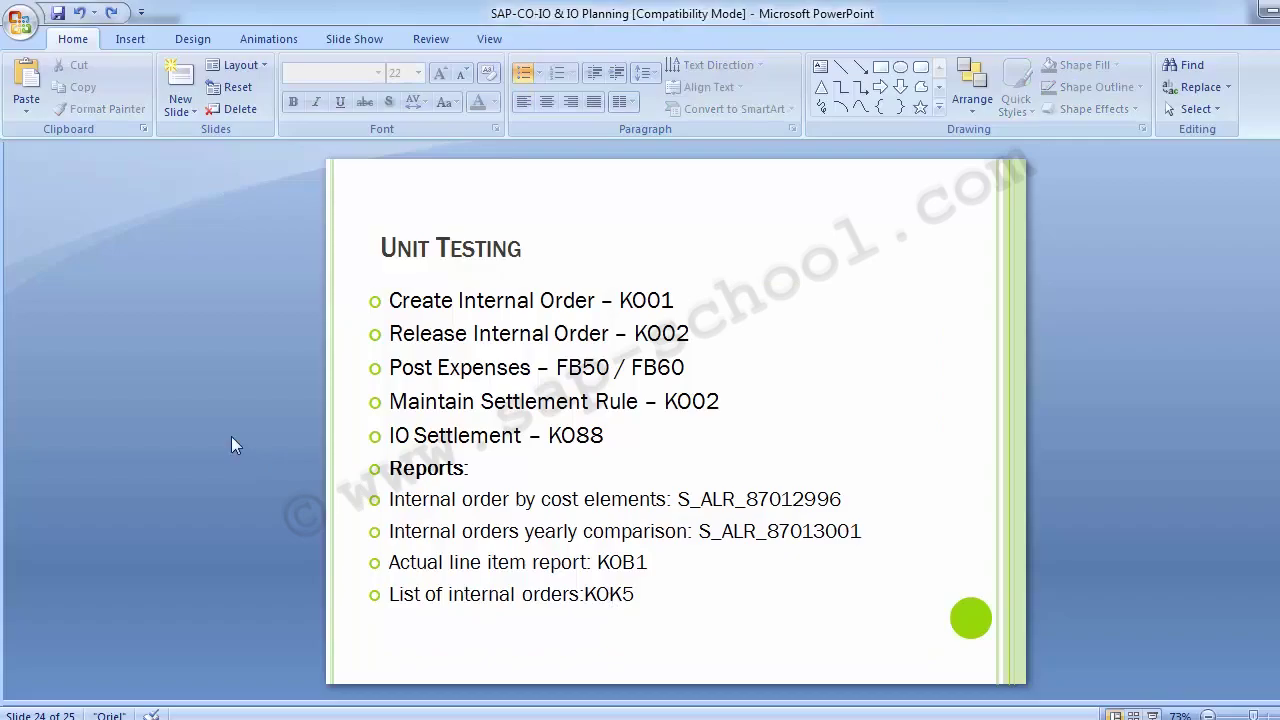
key(alt+Tab)
text(KOK%)
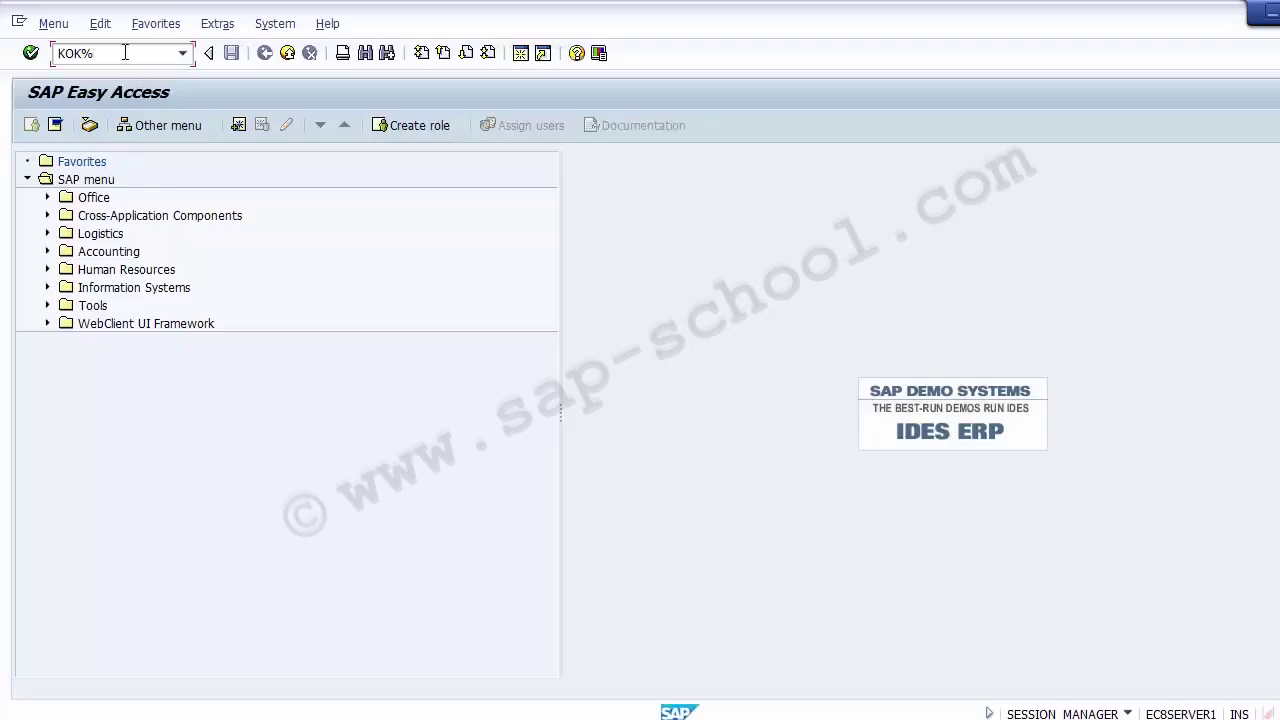
- Change the transaction code to KOK5 and start the internal order list
key(BackSpace)
text(5)
key(Return)
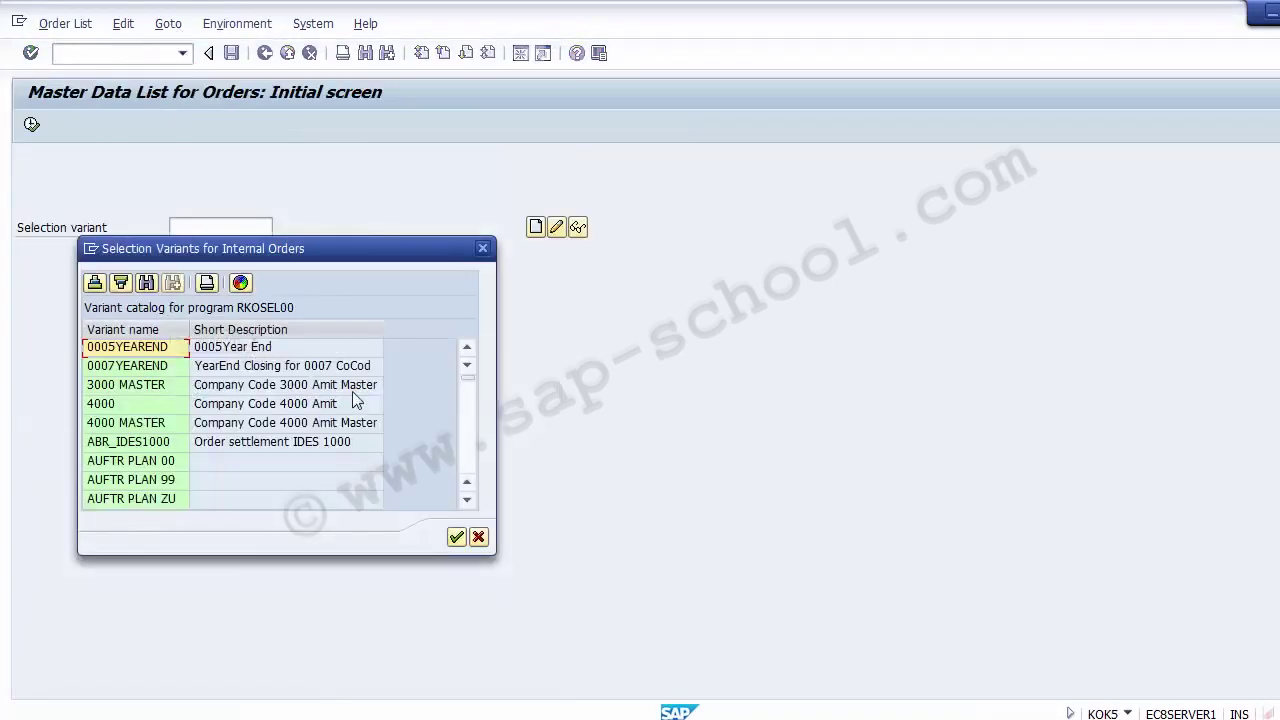
- Load the SAP&01 Standard selection variant from the Selection variant value help
click(465, 463)
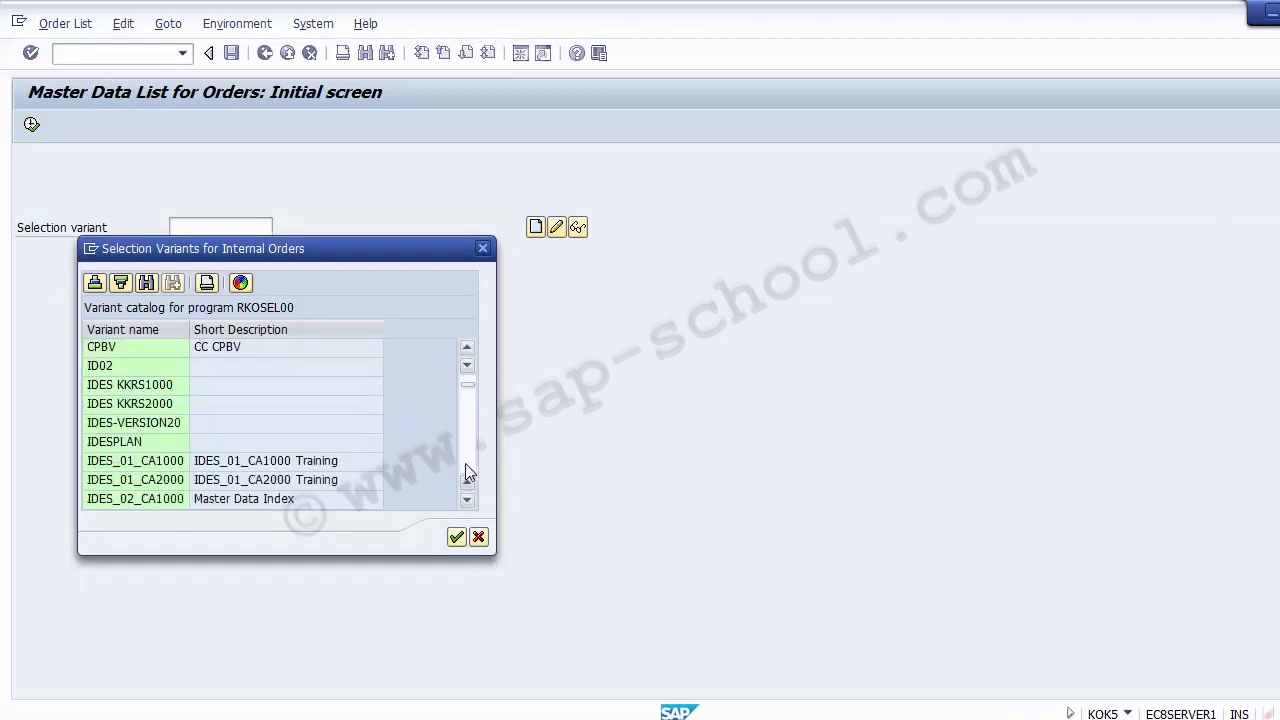
click(465, 463)
click(465, 463)
click(465, 463)
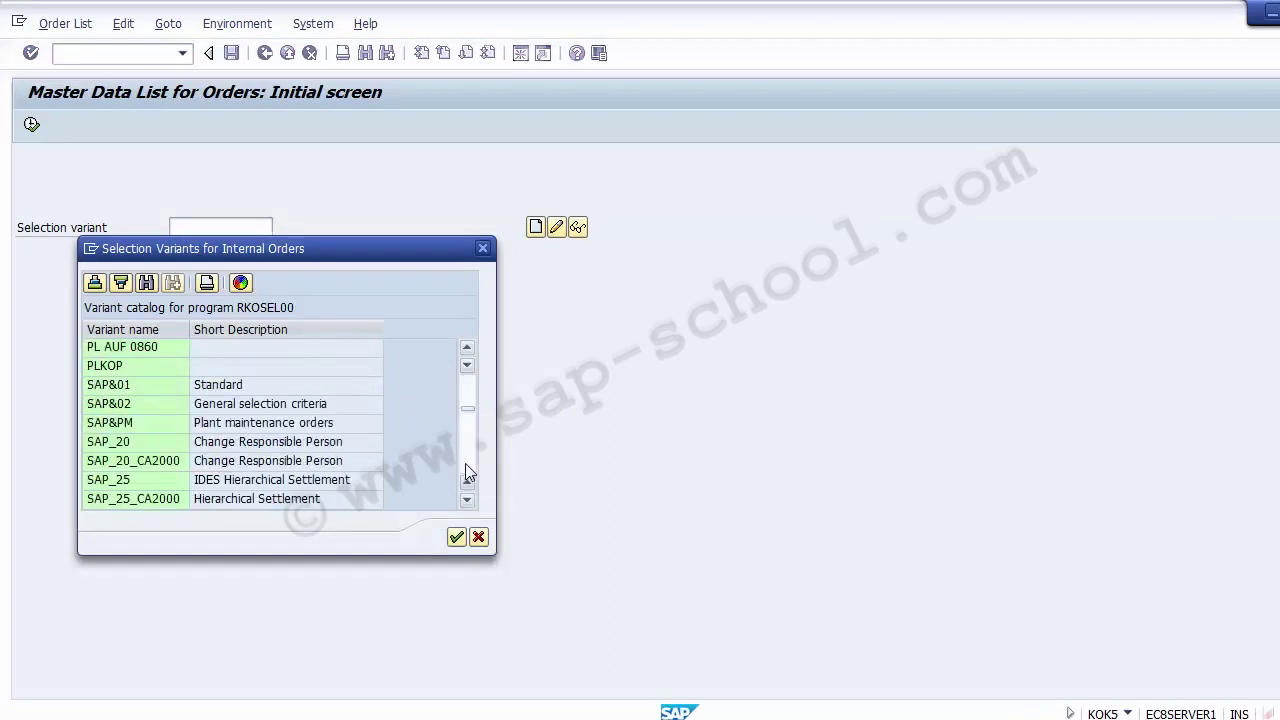
click(130, 388)
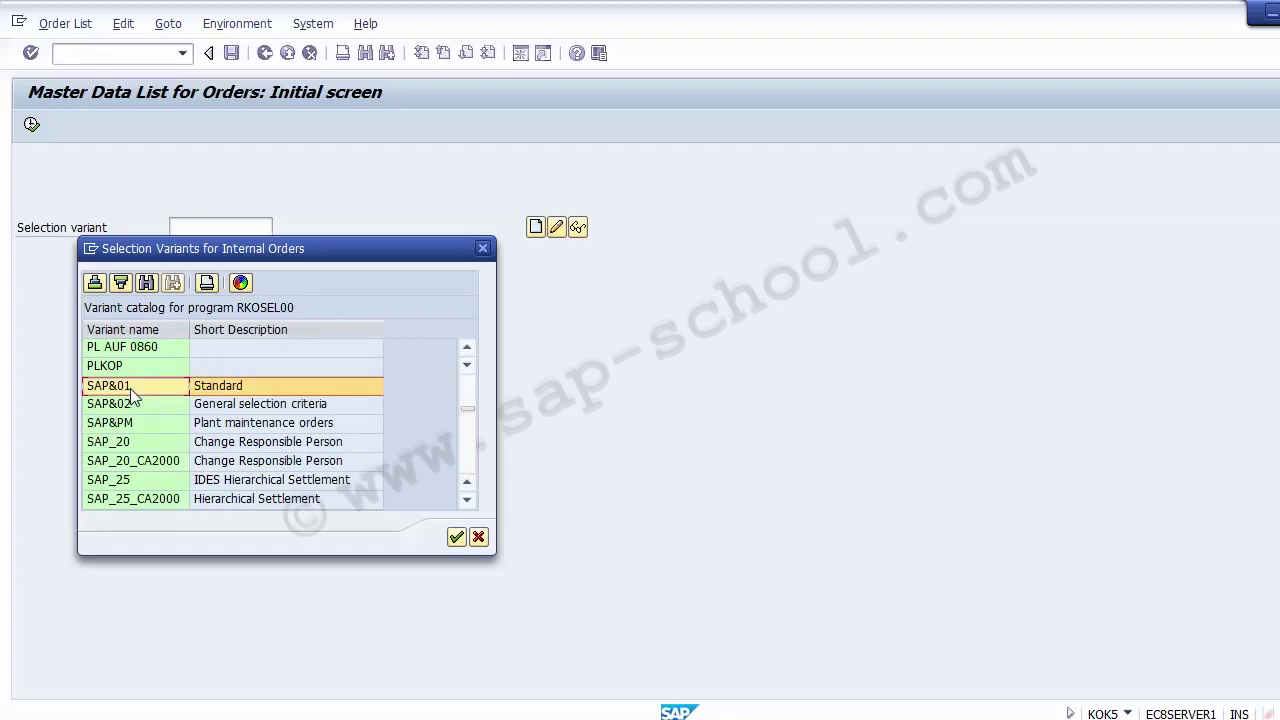
double_click(105, 392)
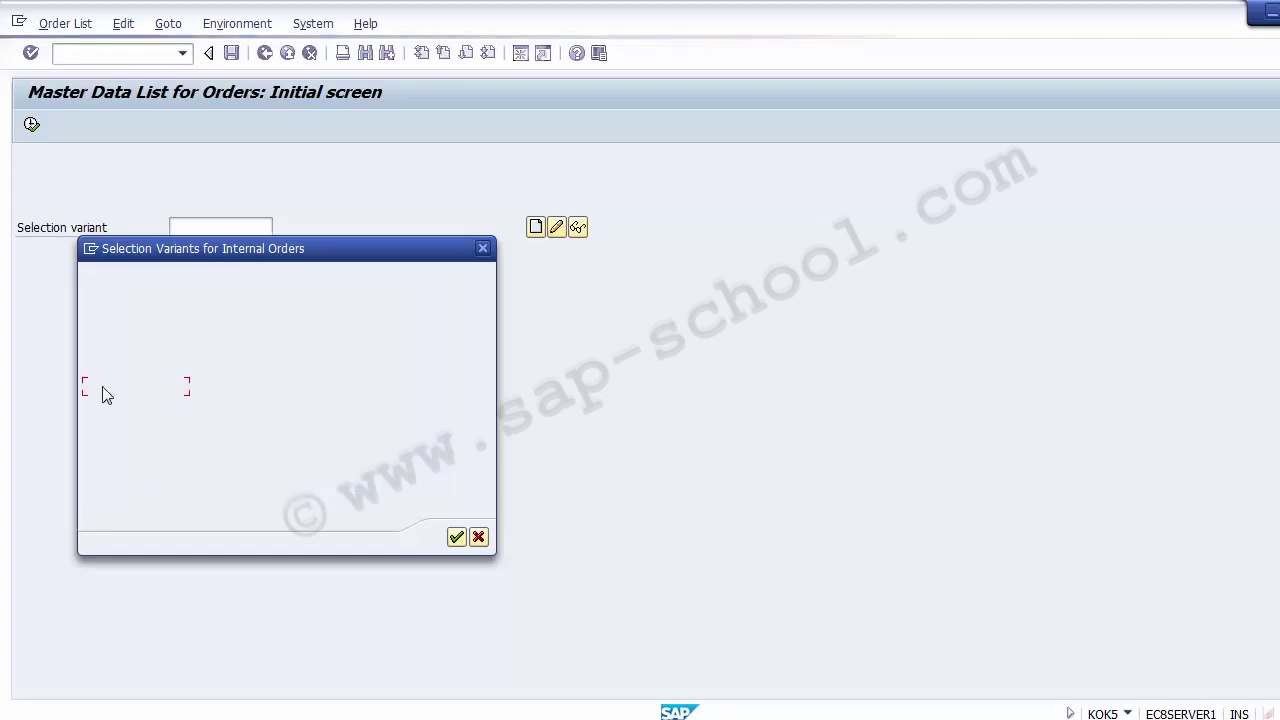
- Execute the report and confirm the 'No selection criteria specified' warning to show orders $1100–1004
click(231, 211)
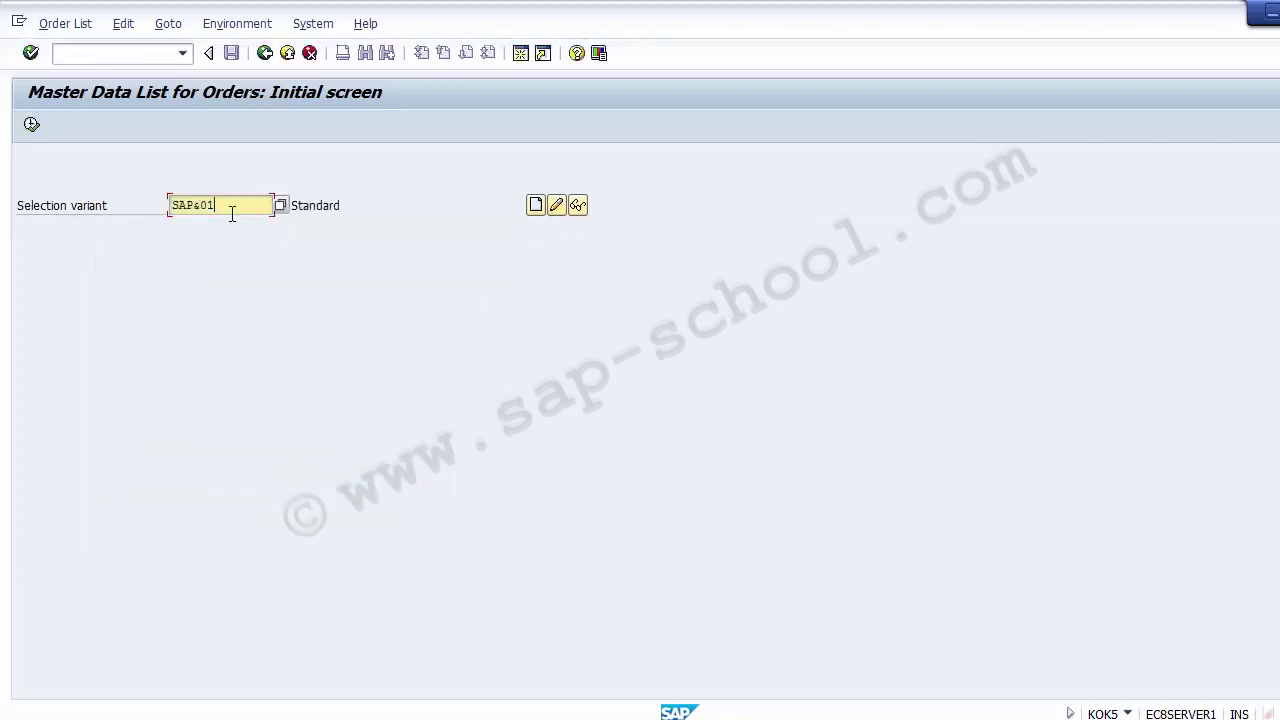
click(31, 126)
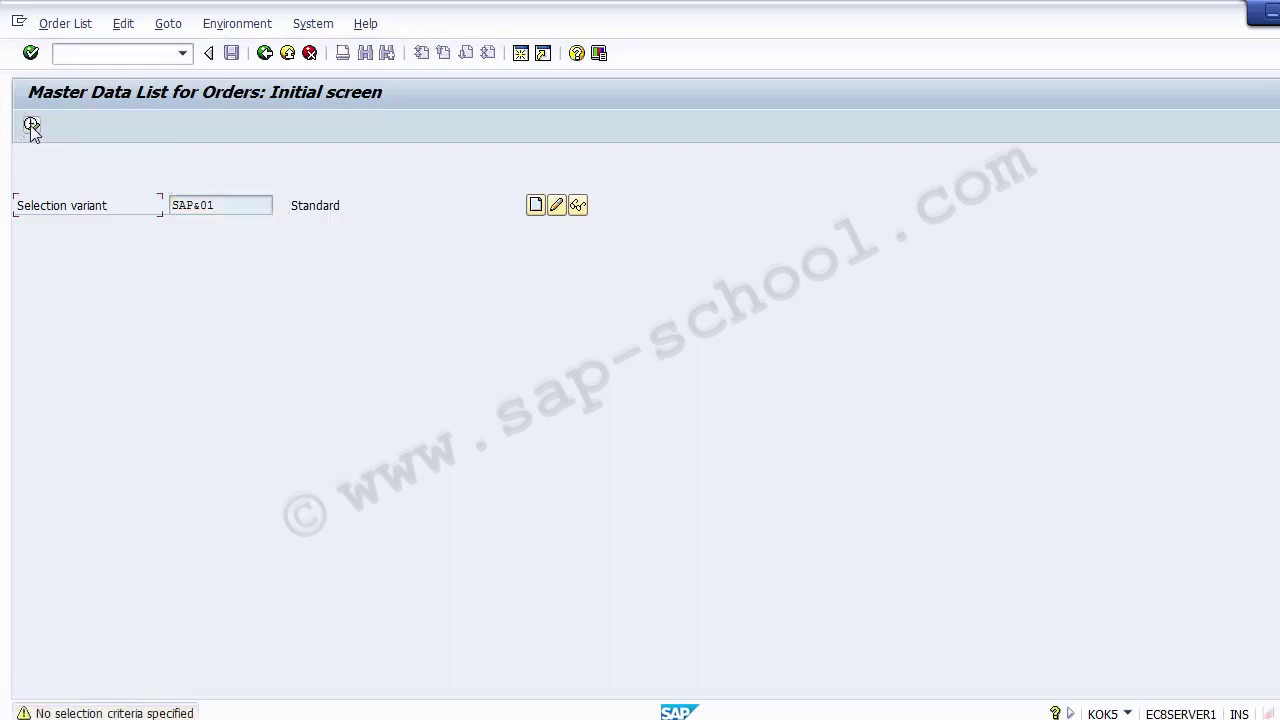
click(31, 126)
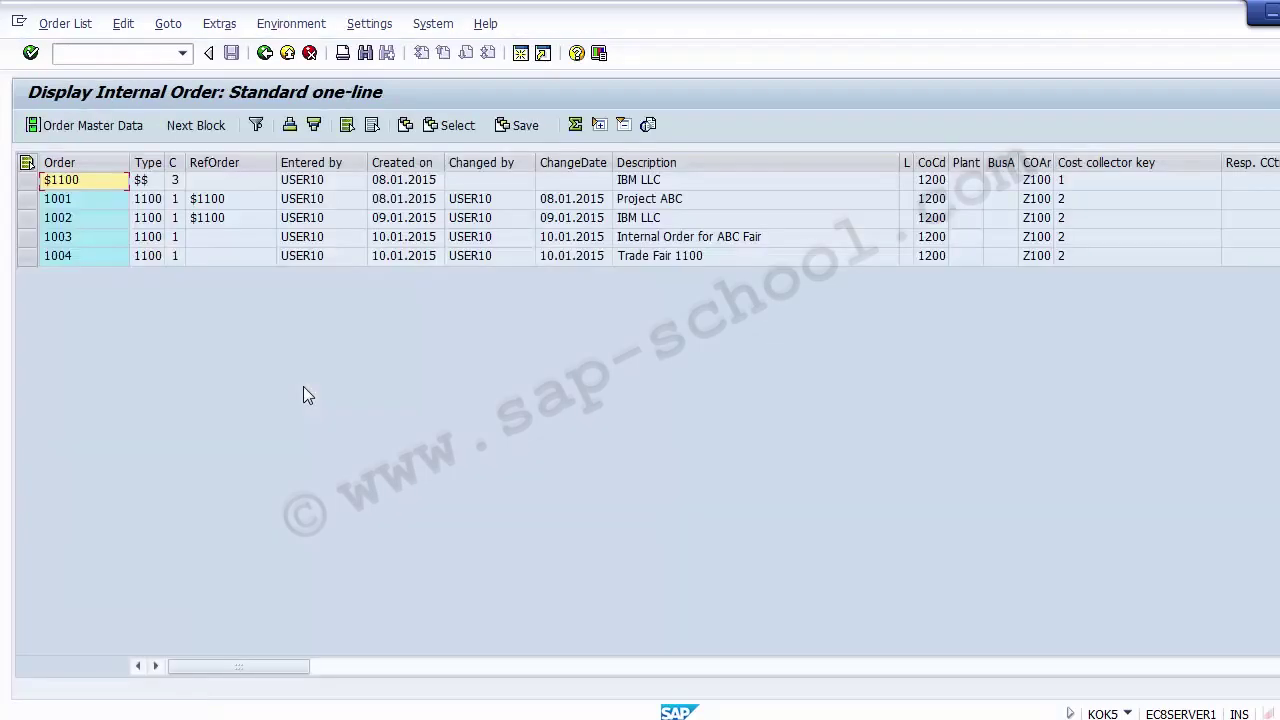
- Step through the order rows starting from order $1100's order type
click(150, 182)
key(Down)
key(Left)
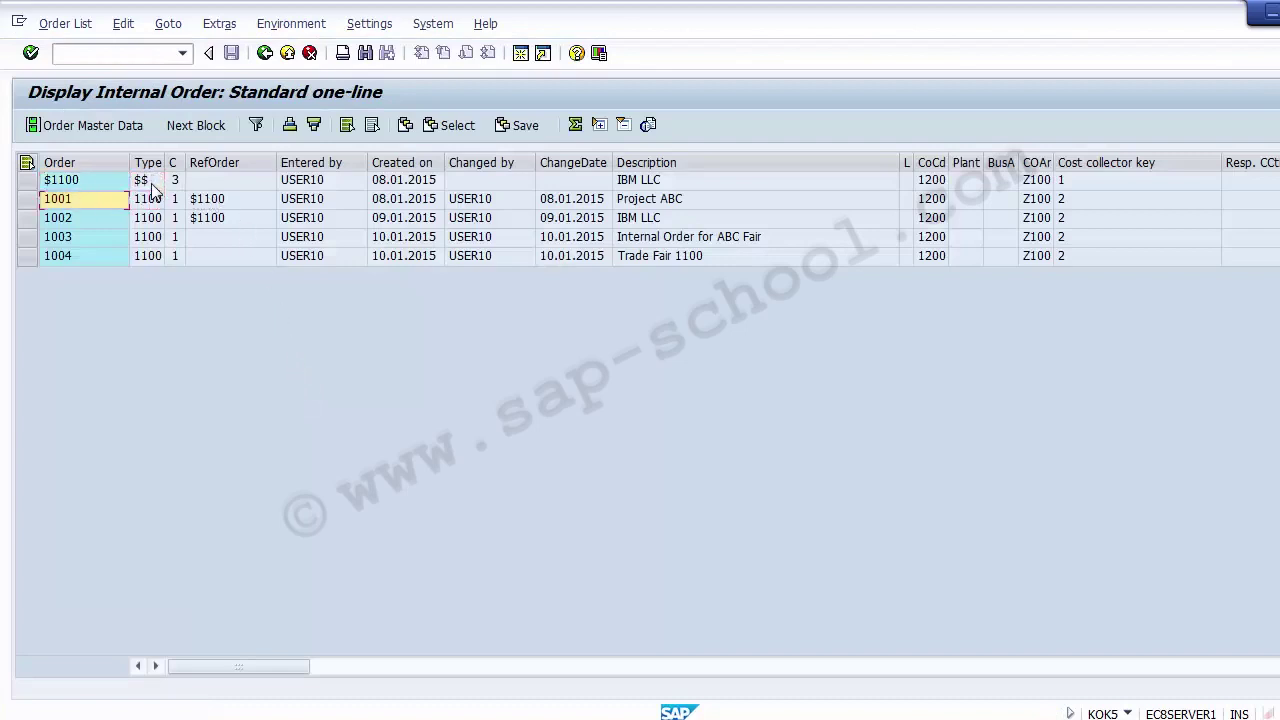
key(Down)
key(Down)
key(Down)
key(Up)
key(Up)
key(Up)
key(Up)
key(Down)
key(Down)
key(Up)
key(Up)
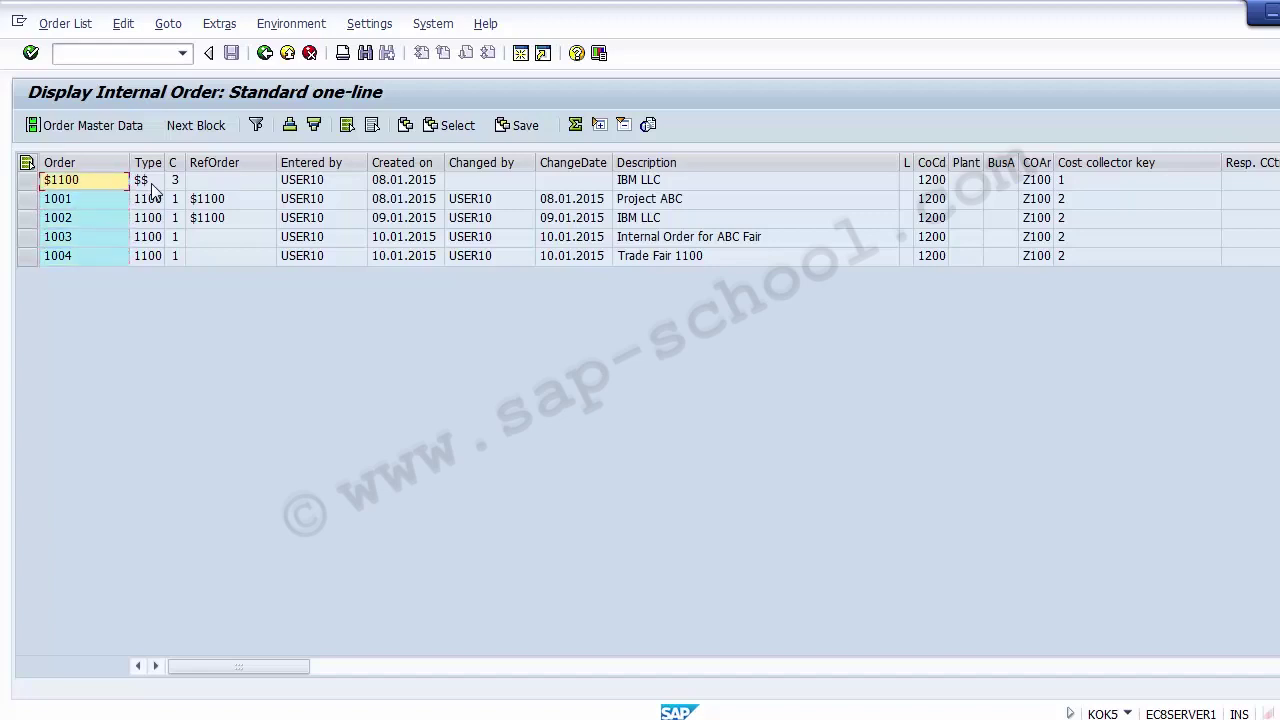
- Review order 1001's type, reference order, creation, change details and 'Project ABC' description
click(77, 201)
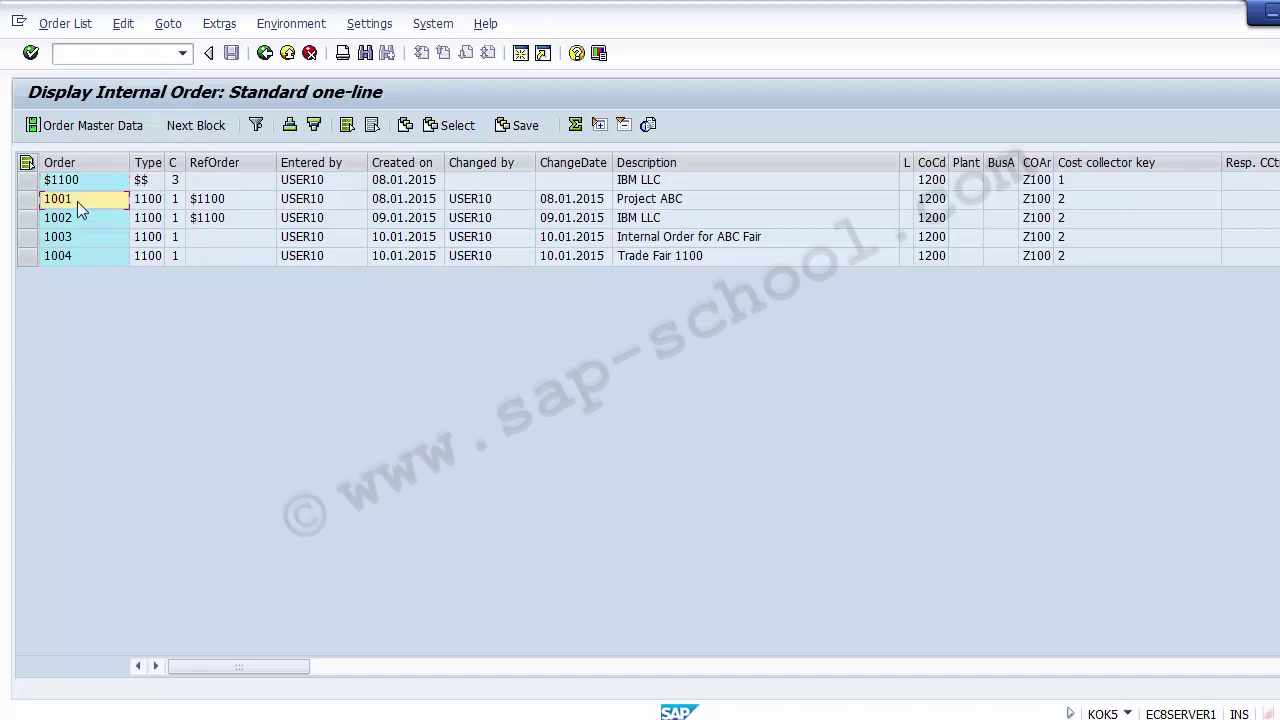
click(157, 200)
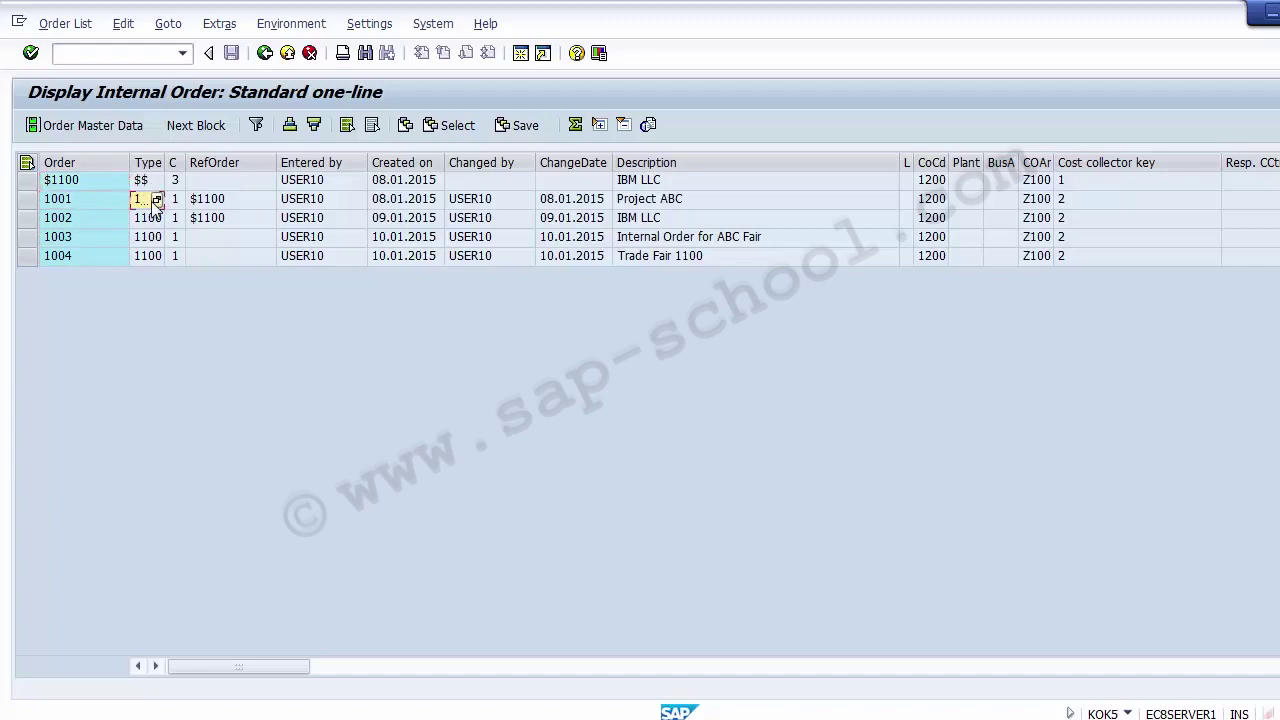
click(224, 204)
click(221, 220)
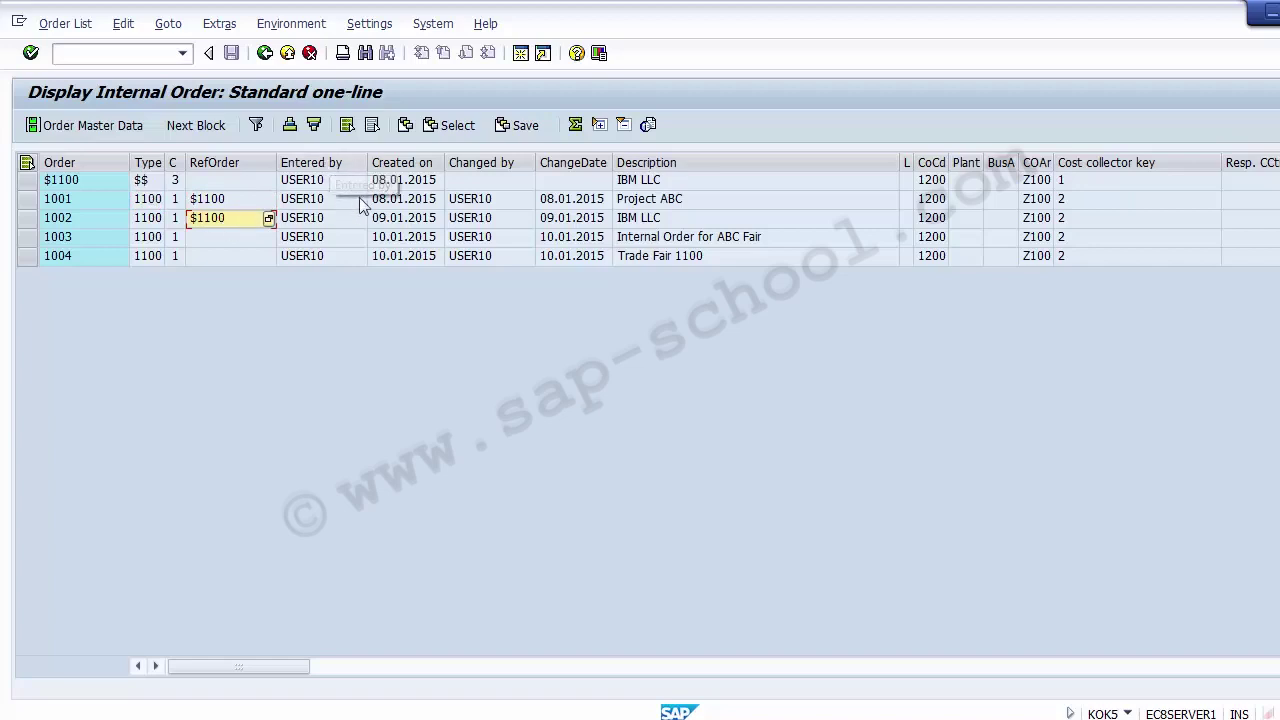
click(419, 200)
click(506, 207)
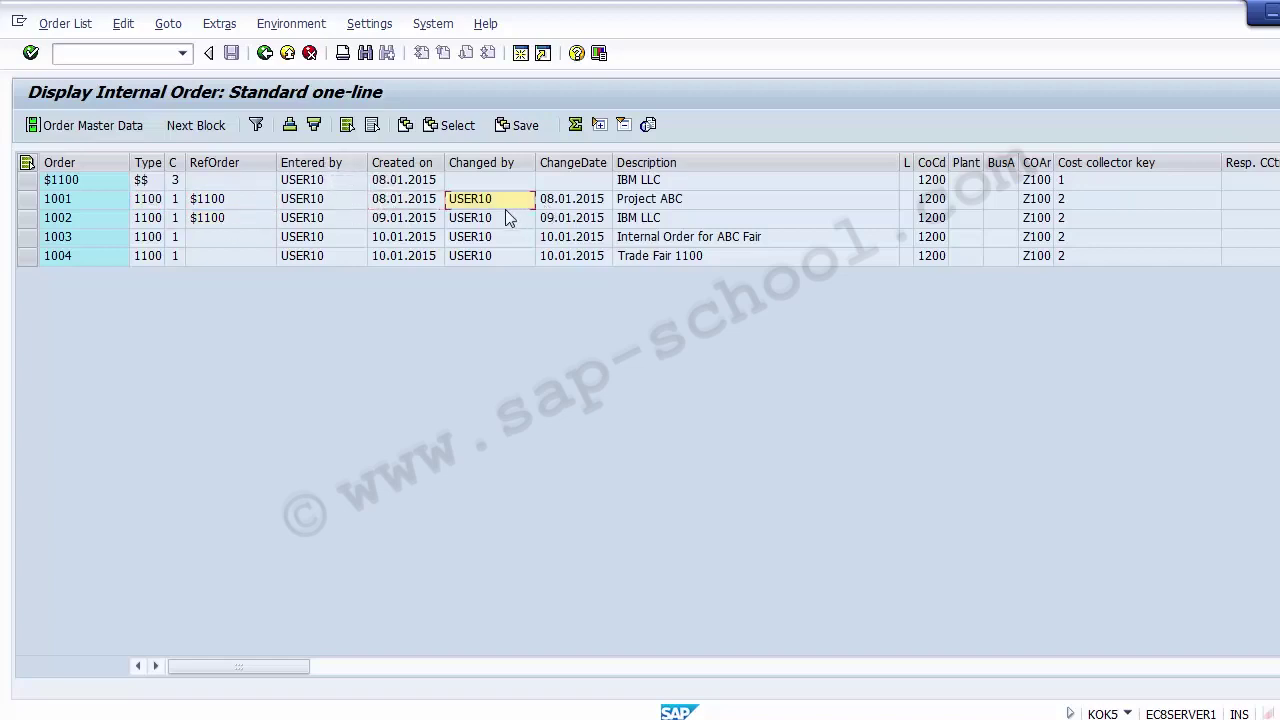
click(588, 205)
click(645, 208)
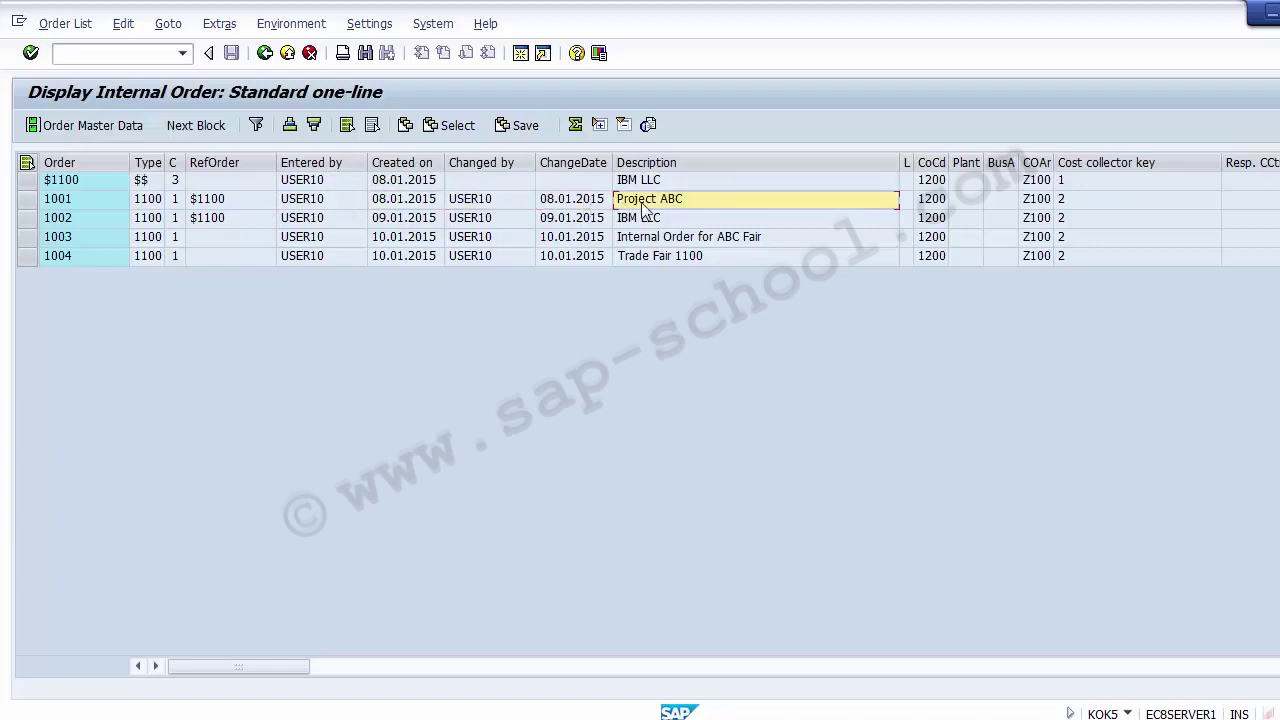
- Move across the company code, status, release date and completion columns for orders 1001–1003
key(Tab)
key(Tab)
key(Tab)
key(Tab)
key(Tab)
key(Tab)
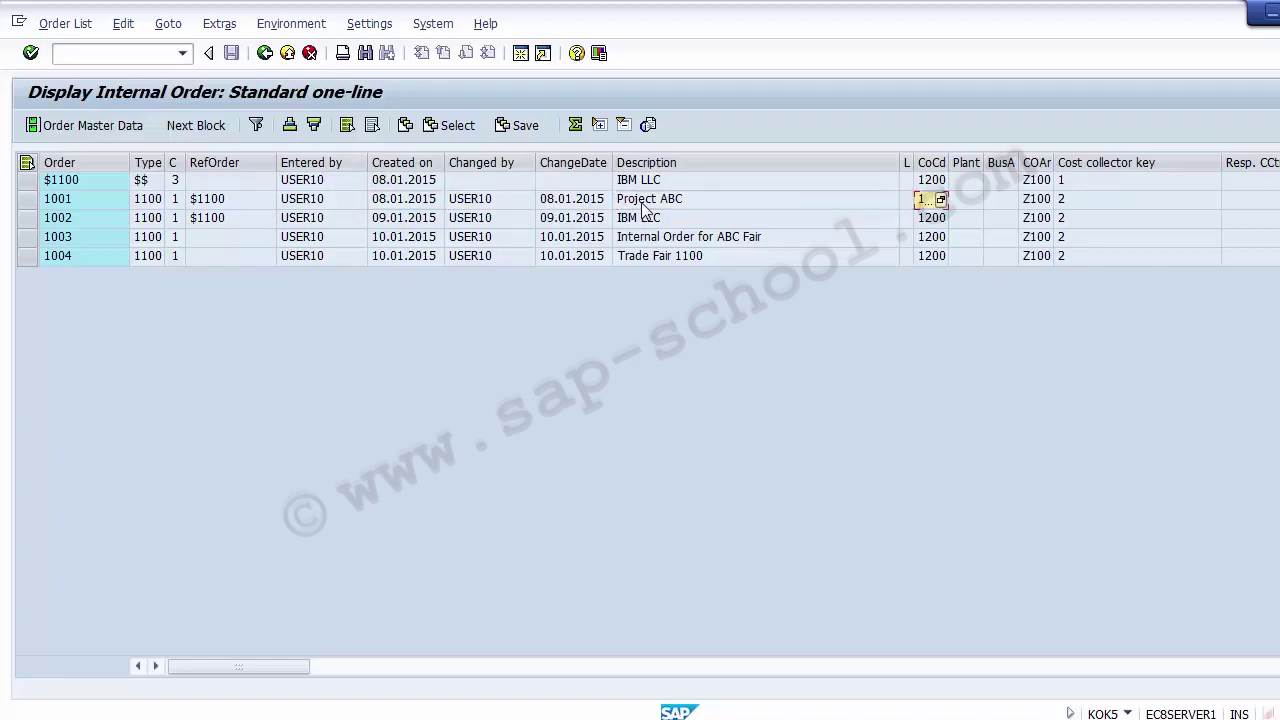
key(Tab)
key(Tab)
key(Tab)
key(Tab)
key(Tab)
key(Tab)
key(Tab)
key(Tab)
key(Tab)
key(Tab)
key(Tab)
key(Tab)
key(Tab)
key(Tab)
key(Tab)
key(Tab)
key(Tab)
key(Tab)
key(Tab)
key(Tab)
key(shift+Tab)
key(shift+Tab)
key(shift+Tab)
key(shift+Tab)
key(shift+Tab)
key(shift+Tab)
key(shift+Tab)
key(shift+Tab)
key(shift+Tab)
key(shift+Tab)
key(shift+Tab)
key(shift+Tab)
key(shift+Tab)
key(shift+Tab)
key(shift+Tab)
key(shift+Tab)
key(shift+Tab)
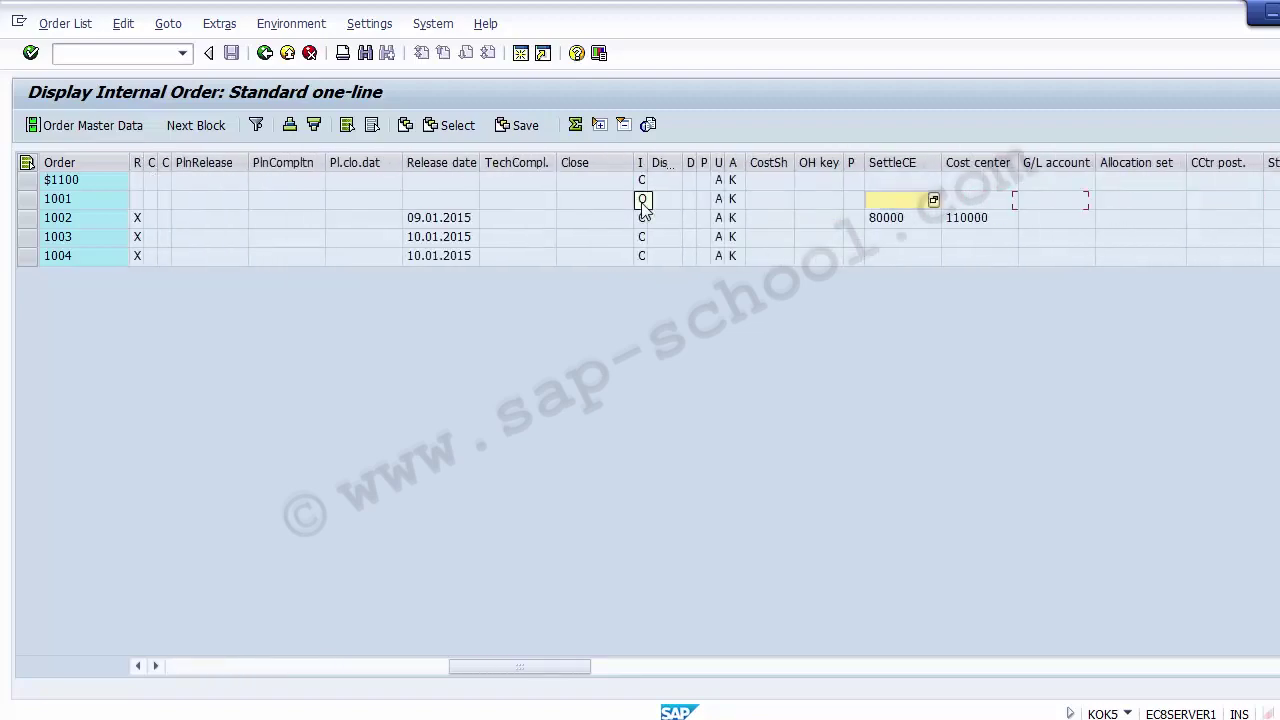
key(Tab)
key(Tab)
key(Tab)
key(Tab)
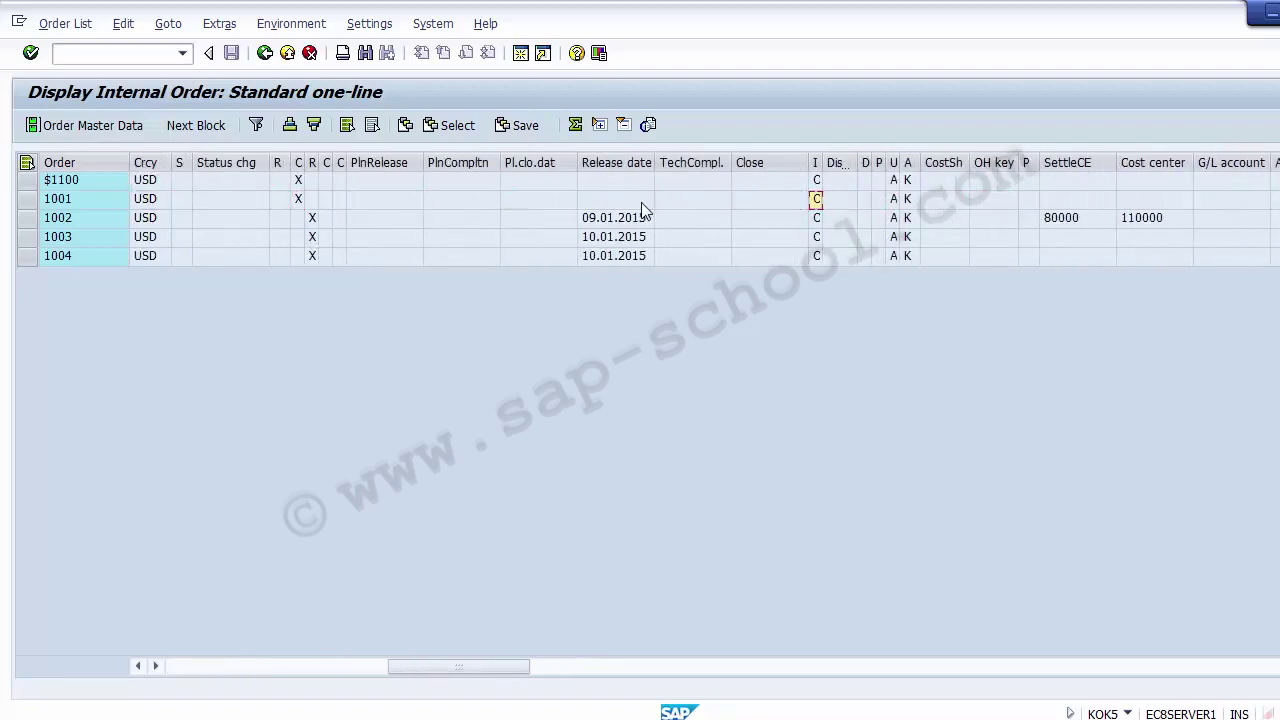
key(shift+Tab)
key(shift+Tab)
key(shift+Tab)
key(Down)
key(Down)
key(Down)
key(Up)
key(Up)
key(Down)
key(Tab)
key(Tab)
key(Tab)
key(Tab)
key(Tab)
key(Tab)
key(Tab)
key(Tab)
key(Tab)
- Widen the SettleCE column, check the remaining columns through external order number, then leave the list
key(Tab)
key(Up)
key(Tab)
key(Tab)
drag(1116, 162, 1155, 162)
key(Tab)
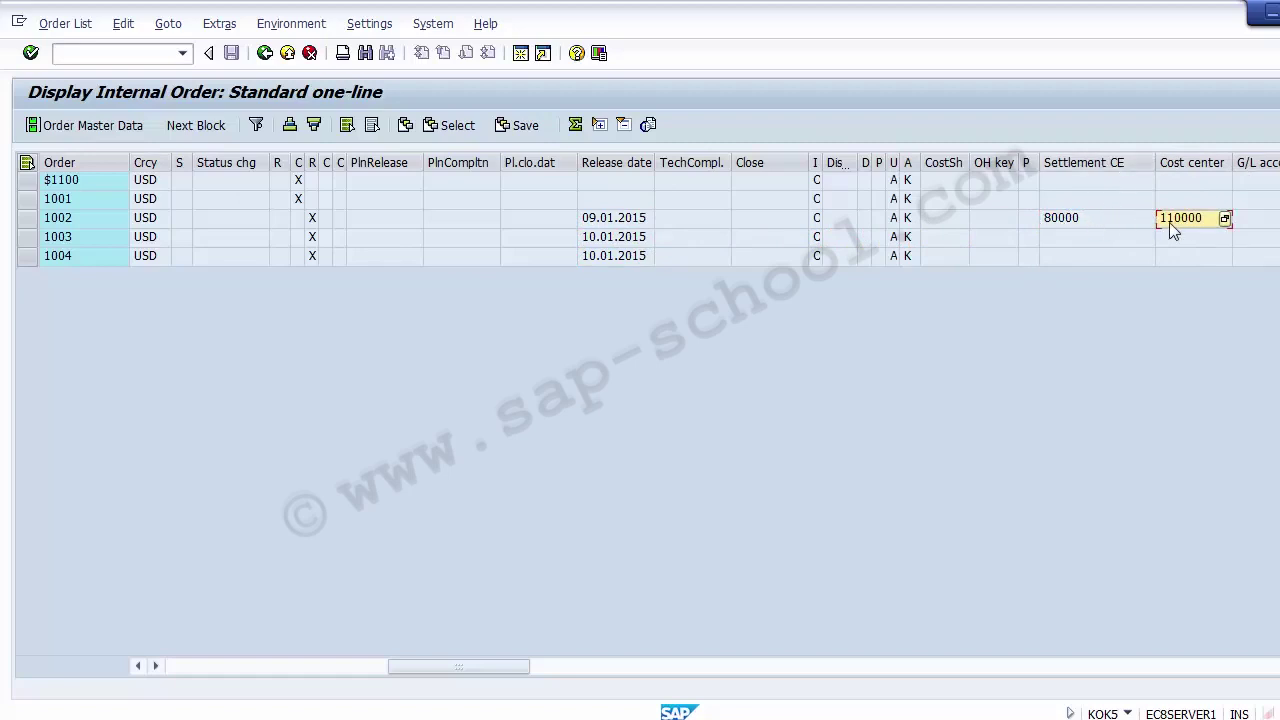
key(Tab)
key(Tab)
key(Tab)
key(Tab)
key(Tab)
key(Tab)
key(Tab)
key(Tab)
key(Tab)
key(Tab)
key(Tab)
key(Tab)
key(Tab)
key(Tab)
key(Tab)
key(Tab)
key(Tab)
key(Tab)
key(Tab)
key(Tab)
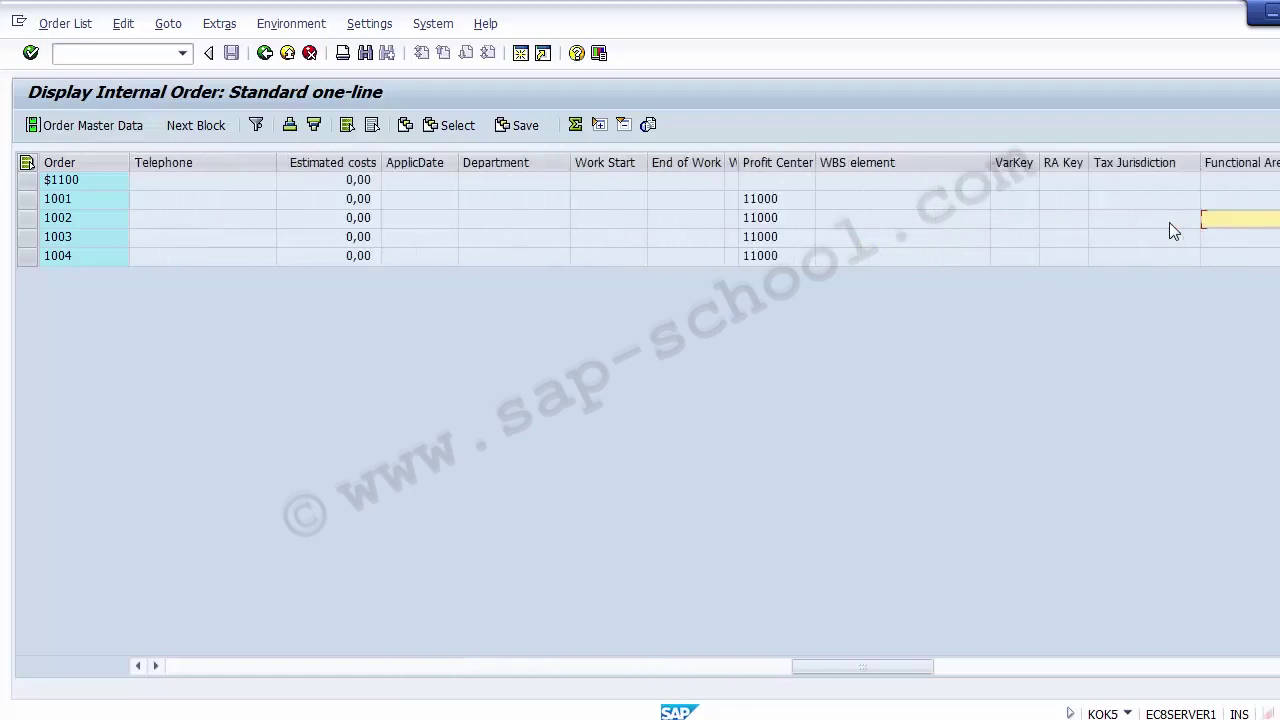
key(Tab)
key(Tab)
key(Tab)
key(shift+Tab)
key(shift+Tab)
key(shift+Tab)
key(shift+Tab)
key(shift+Tab)
key(shift+Tab)
key(shift+Tab)
key(shift+Tab)
key(shift+Tab)
key(shift+Tab)
key(shift+Tab)
key(shift+Tab)
key(shift+Tab)
key(shift+Tab)
key(shift+Tab)
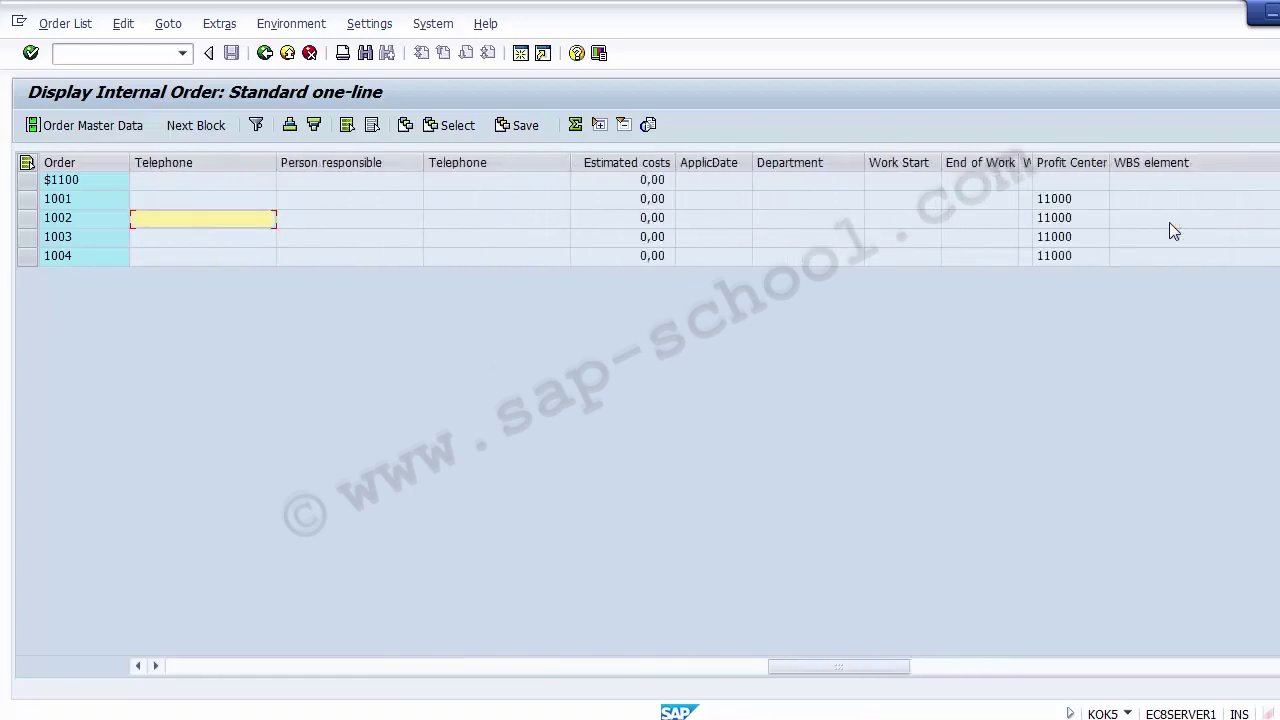
key(shift+Tab)
key(shift+Tab)
key(shift+Tab)
key(shift+Tab)
key(shift+Tab)
key(shift+Tab)
key(shift+Tab)
key(shift+Tab)
key(shift+Tab)
key(shift+Tab)
key(shift+Tab)
key(shift+Tab)
key(shift+Tab)
key(shift+Tab)
key(shift+Tab)
key(shift+Tab)
key(shift+Tab)
key(shift+Tab)
key(shift+Tab)
key(shift+Tab)
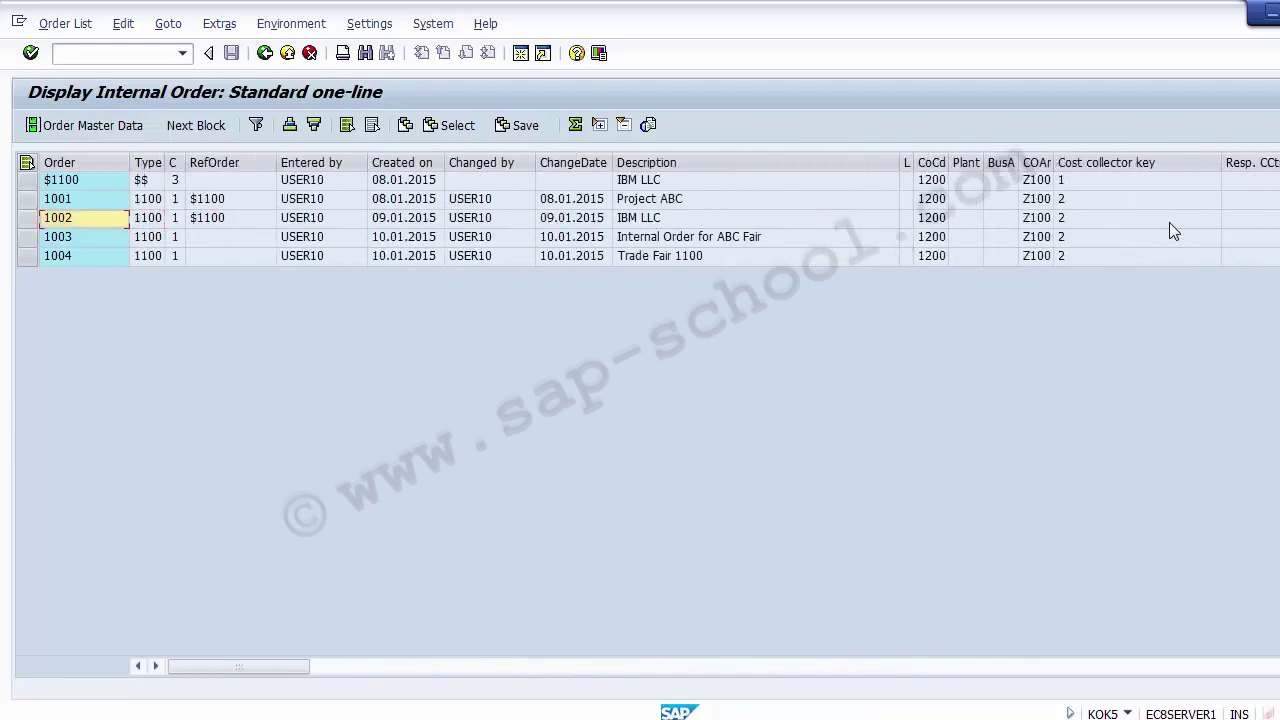
click(288, 54)
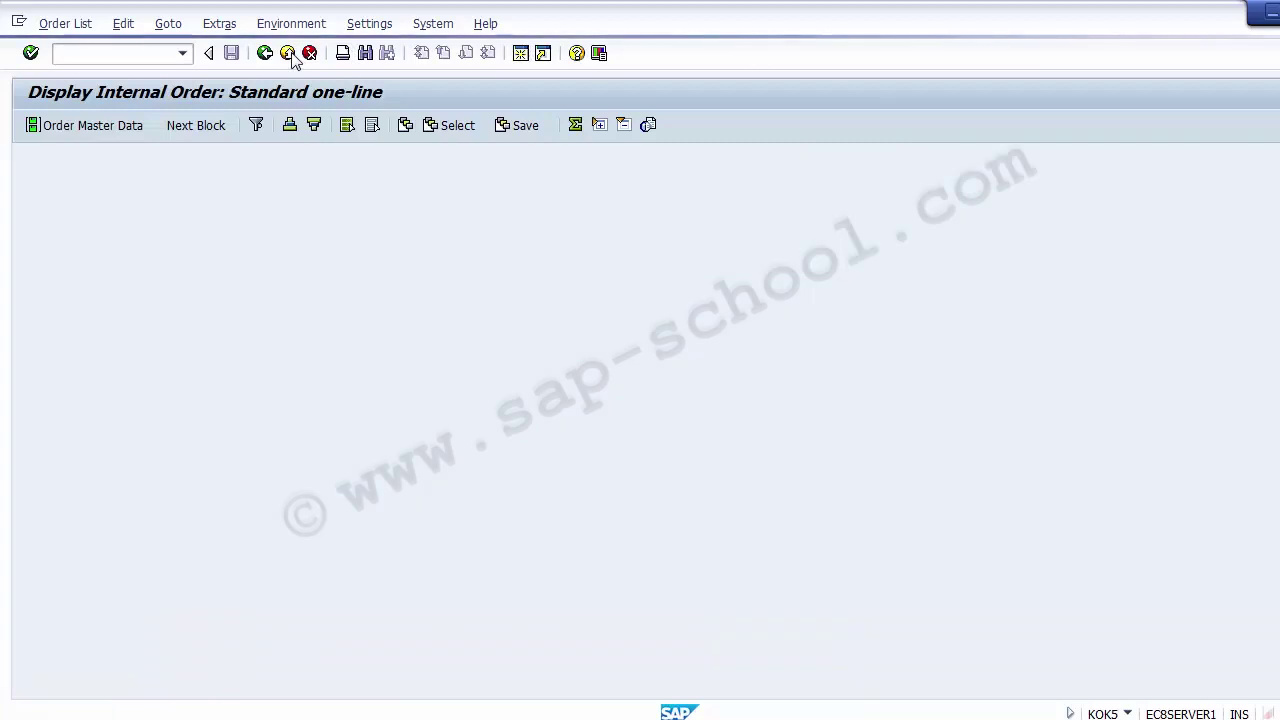
- Exit SAP to Easy Access and highlight the 'List of internal orders: KOK5' line on the PowerPoint slide
click(288, 53)
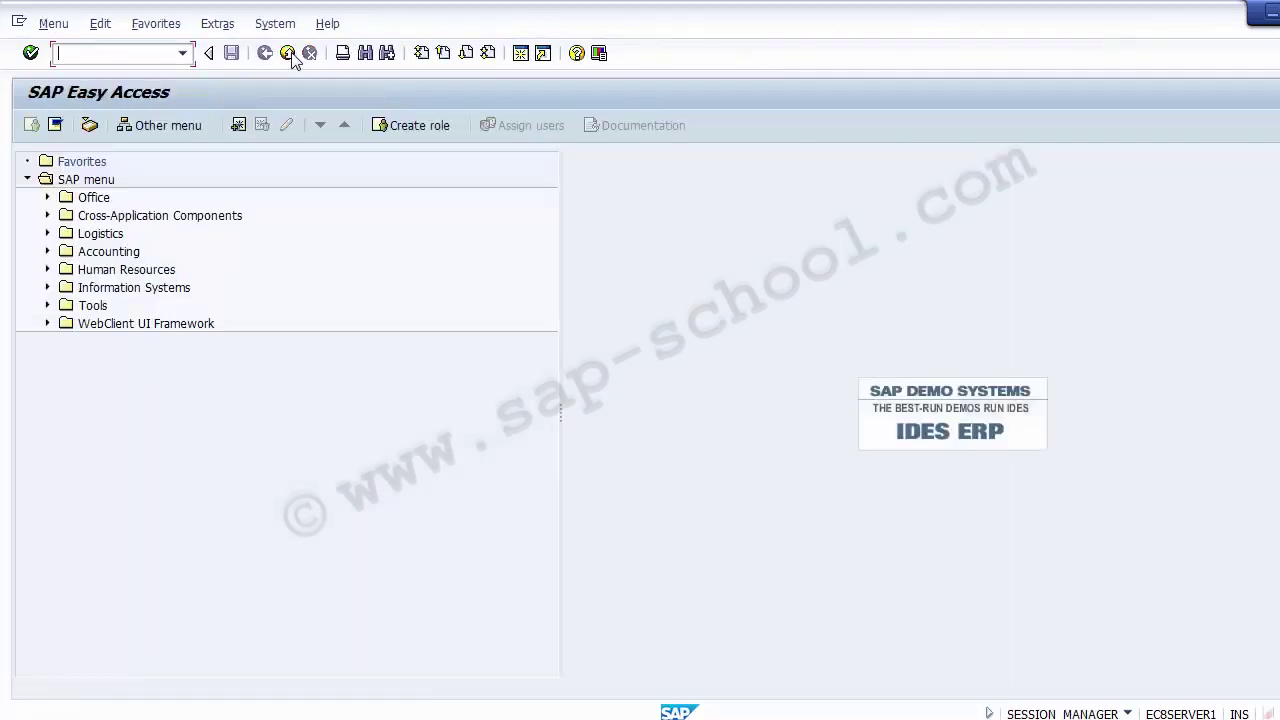
key(alt+Tab)
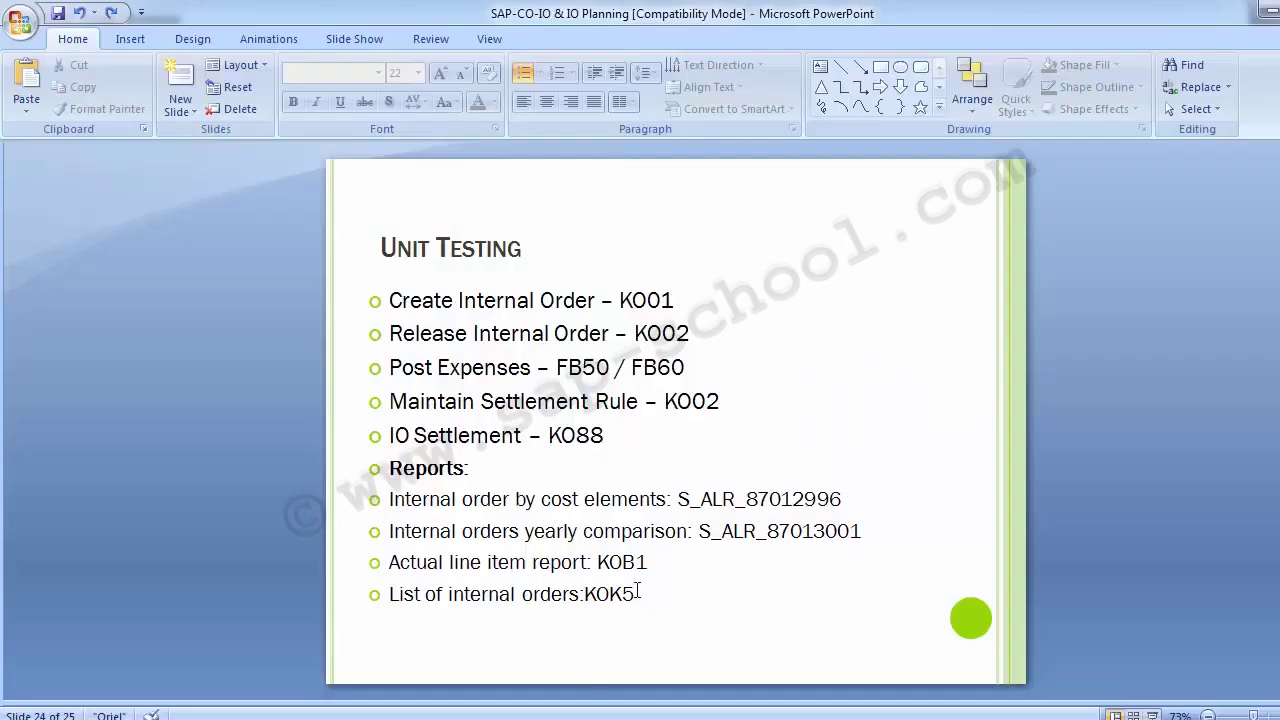
click(640, 594)
click(248, 452)
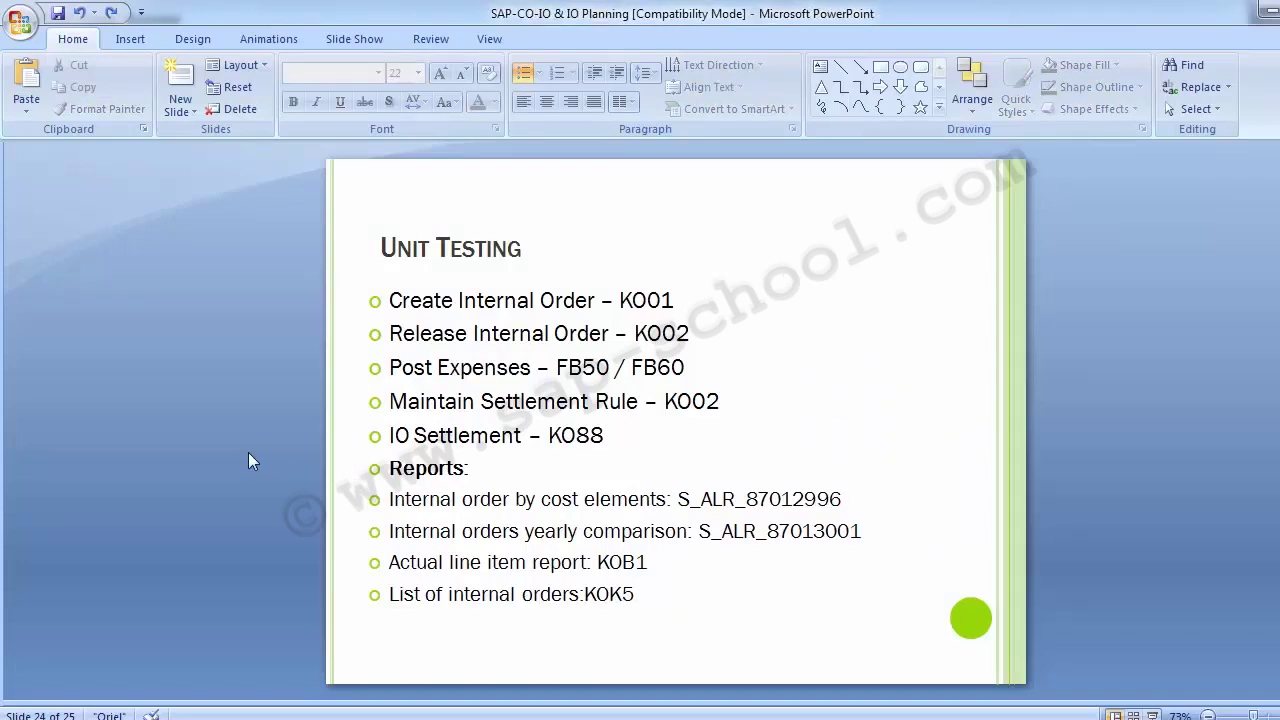